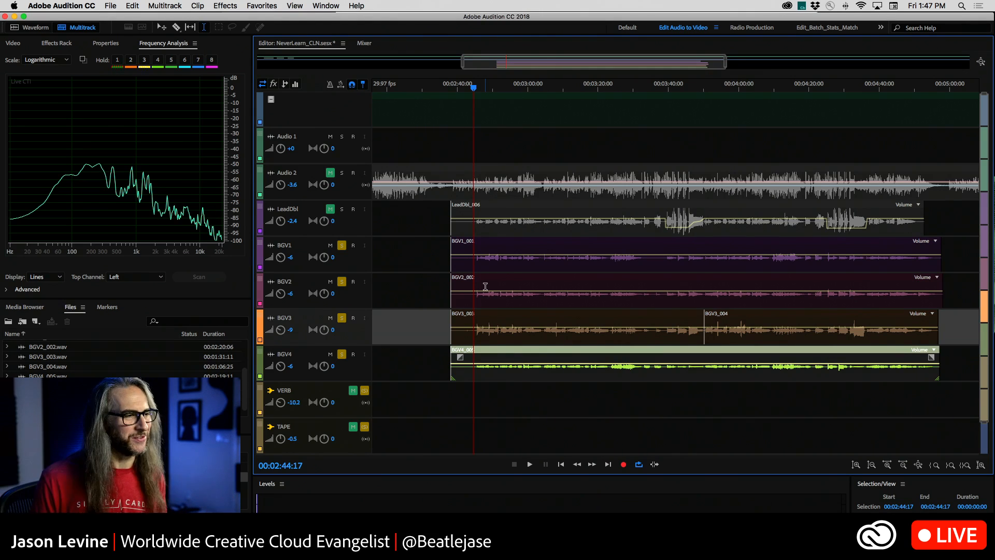
Play the four soloed background vocal tracks together from about 00:02:44, where the vocals come in.
{"action": "left_click_drag", "start_coordinate": [474, 88], "coordinate": [483, 90]}
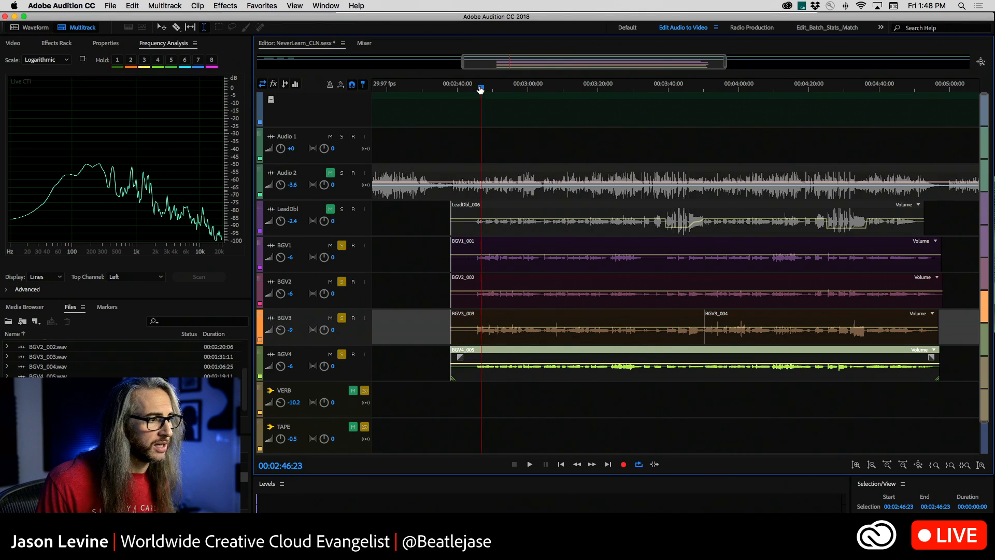
{"action": "left_click_drag", "start_coordinate": [482, 87], "coordinate": [472, 87]}
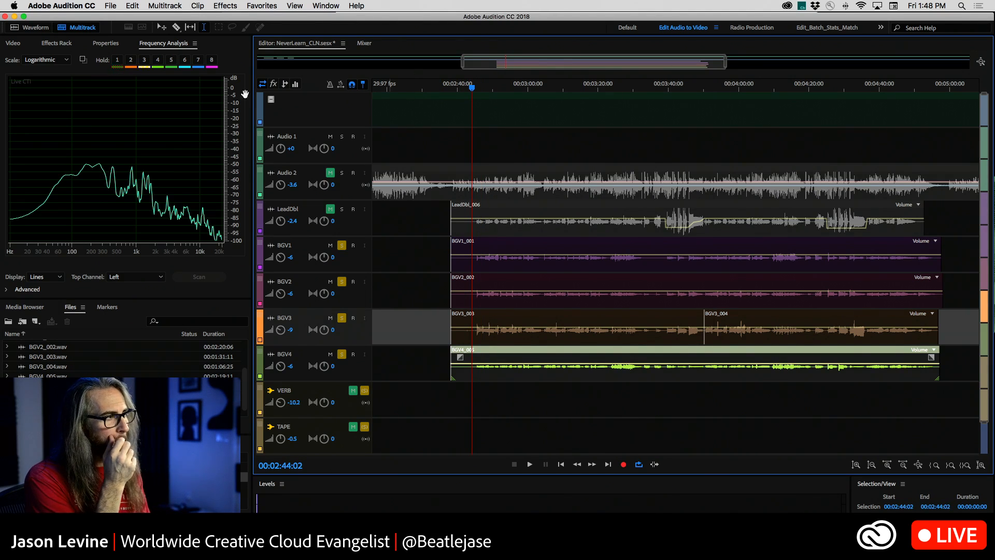
{"action": "left_click", "coordinate": [5, 43]}
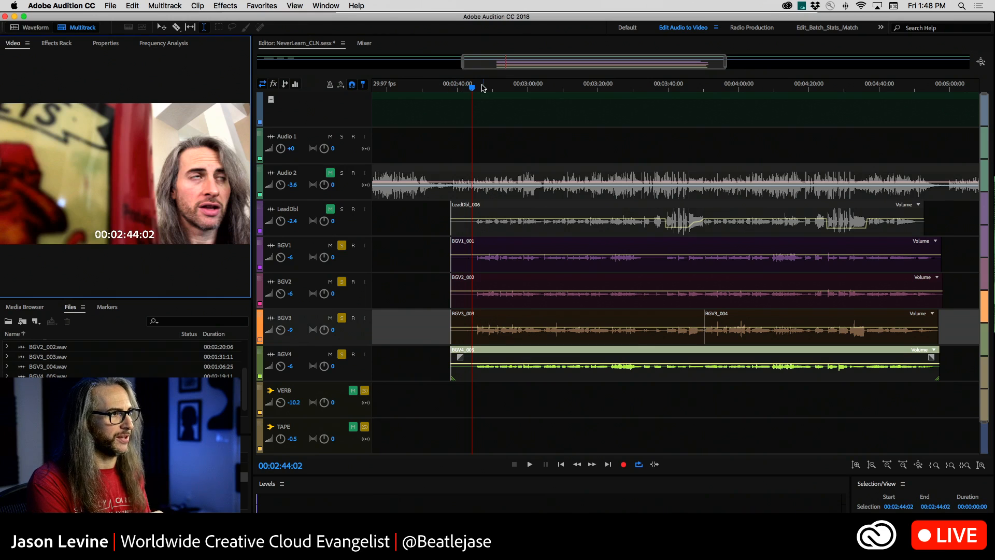
{"action": "mouse_move", "coordinate": [482, 86]}
{"action": "left_mouse_down"}
{"action": "mouse_move", "coordinate": [465, 88]}
{"action": "mouse_move", "coordinate": [518, 85]}
{"action": "mouse_move", "coordinate": [460, 84]}
{"action": "mouse_move", "coordinate": [495, 86]}
{"action": "mouse_move", "coordinate": [473, 90]}
{"action": "left_mouse_up"}
{"action": "left_click", "coordinate": [147, 44]}
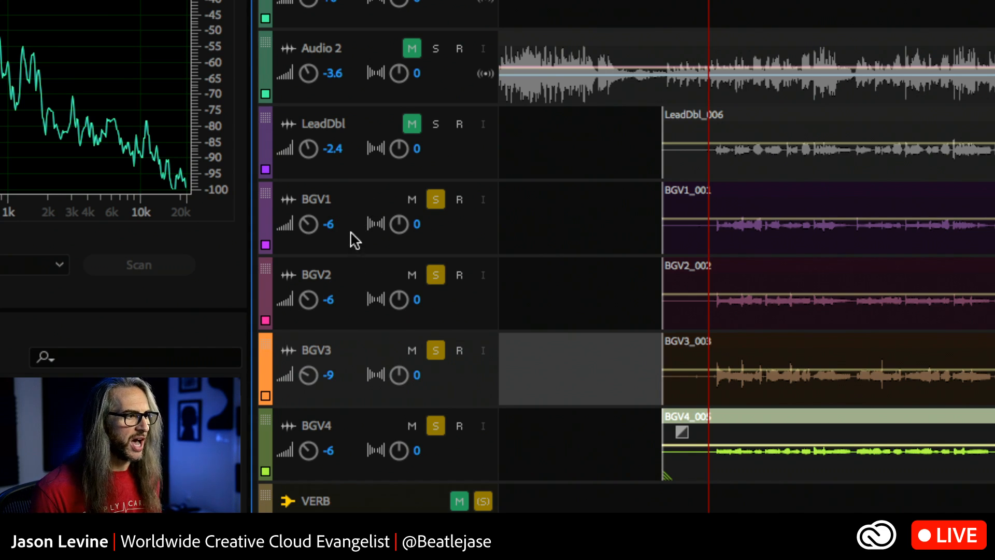
{"action": "left_click_drag", "start_coordinate": [332, 371], "coordinate": [304, 376]}
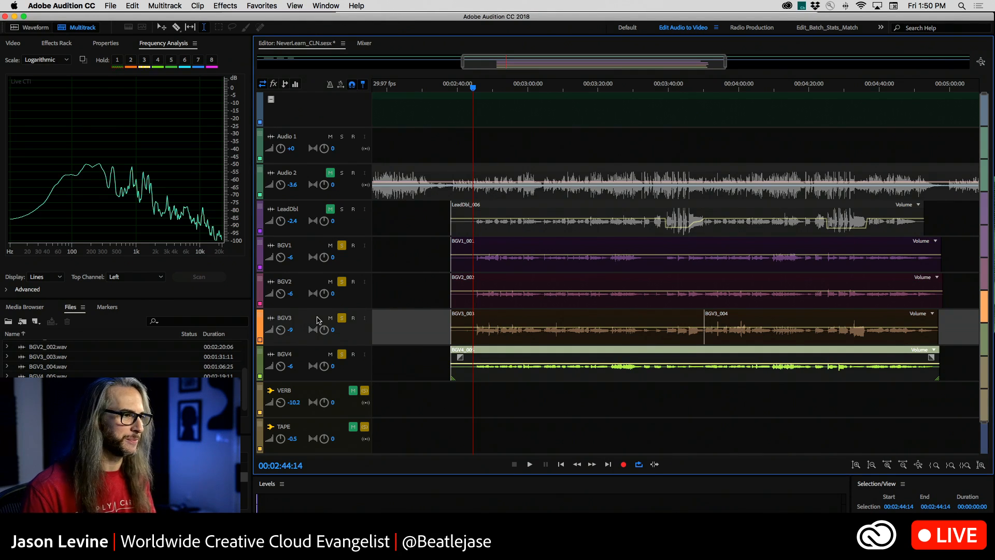
{"action": "key", "text": "space"}
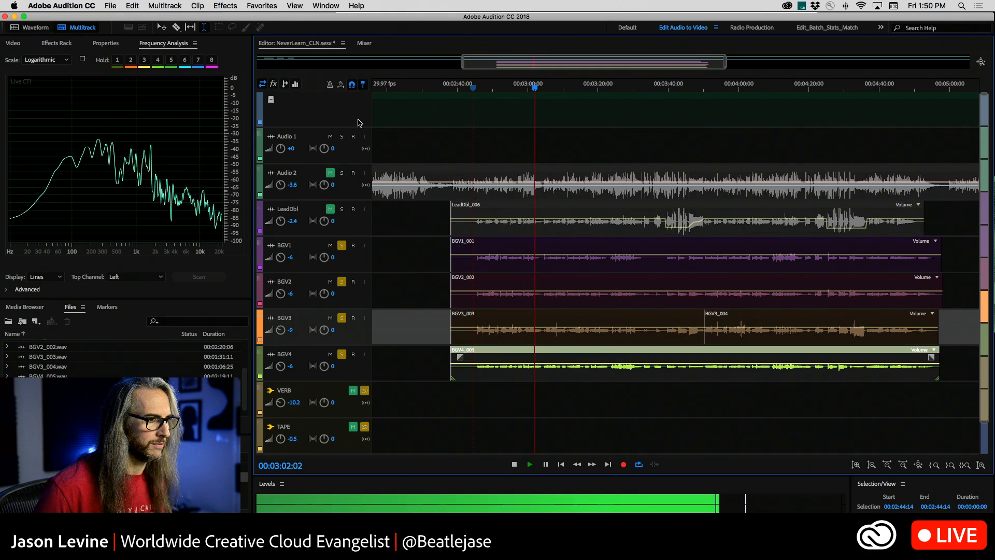
{"action": "key", "text": "space"}
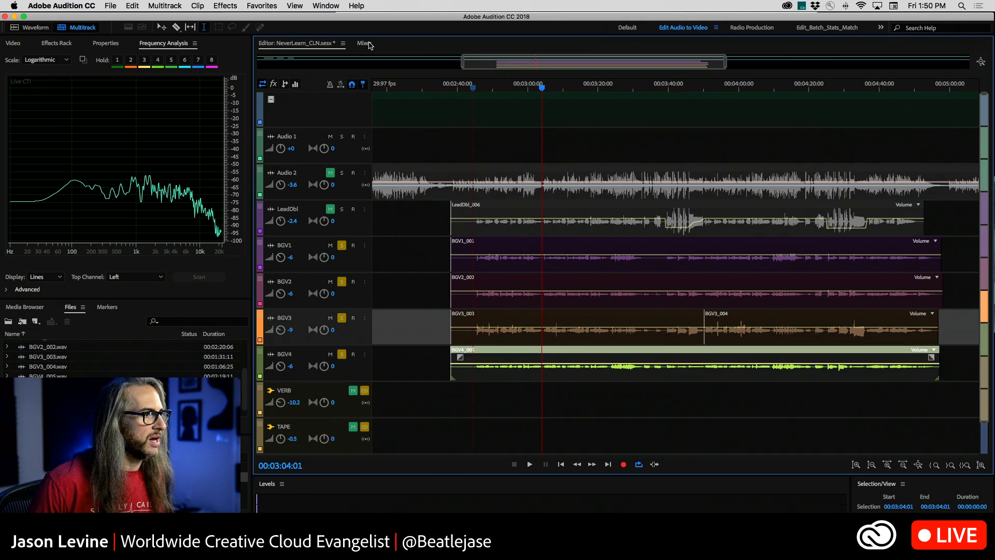
Set the BGV1 track volume to 0 dB and unsolo BGV2, BGV3 and BGV4 so only BGV1 is soloed.
{"action": "left_click", "coordinate": [291, 258]}
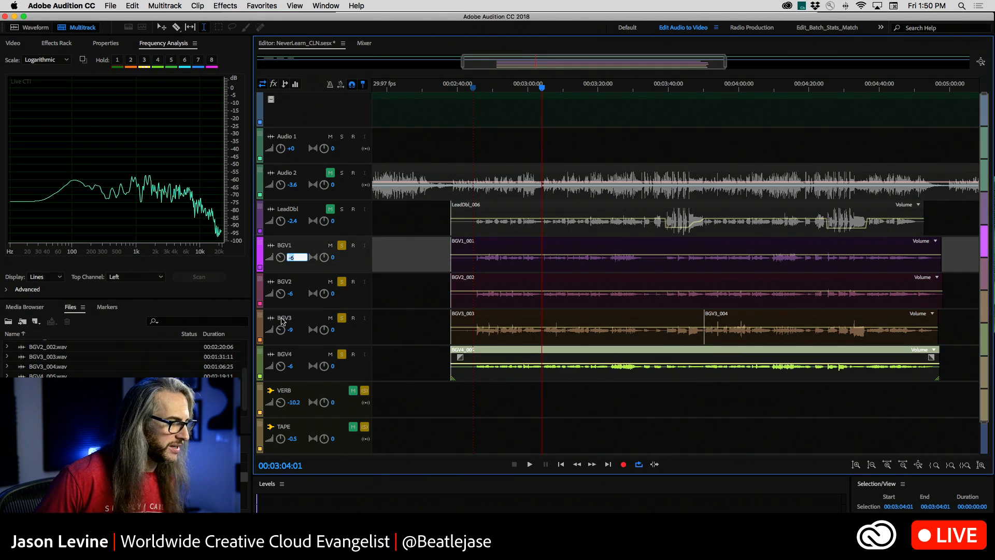
{"action": "type", "text": "0"}
{"action": "key", "text": "Return"}
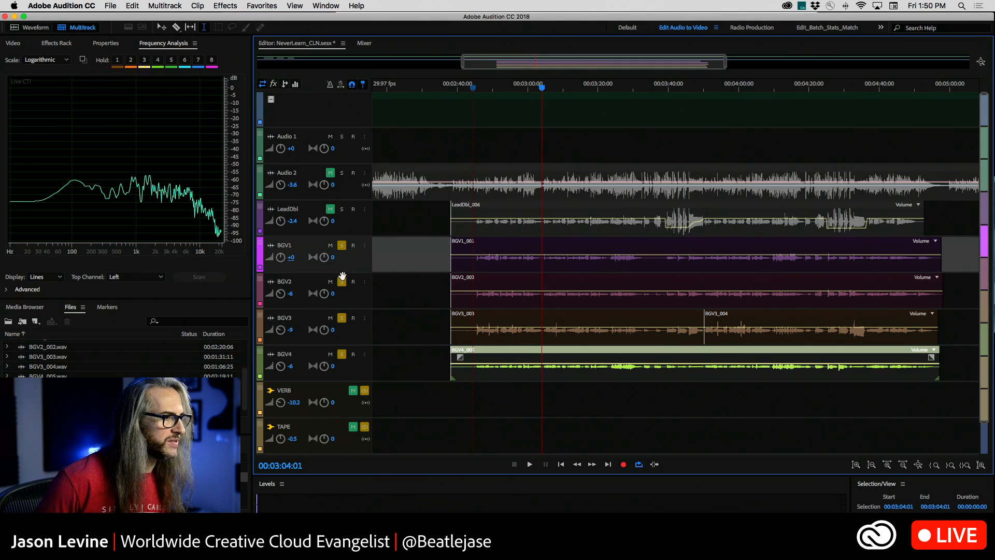
{"action": "left_click", "coordinate": [342, 284]}
{"action": "left_click", "coordinate": [341, 318]}
{"action": "left_click", "coordinate": [342, 354]}
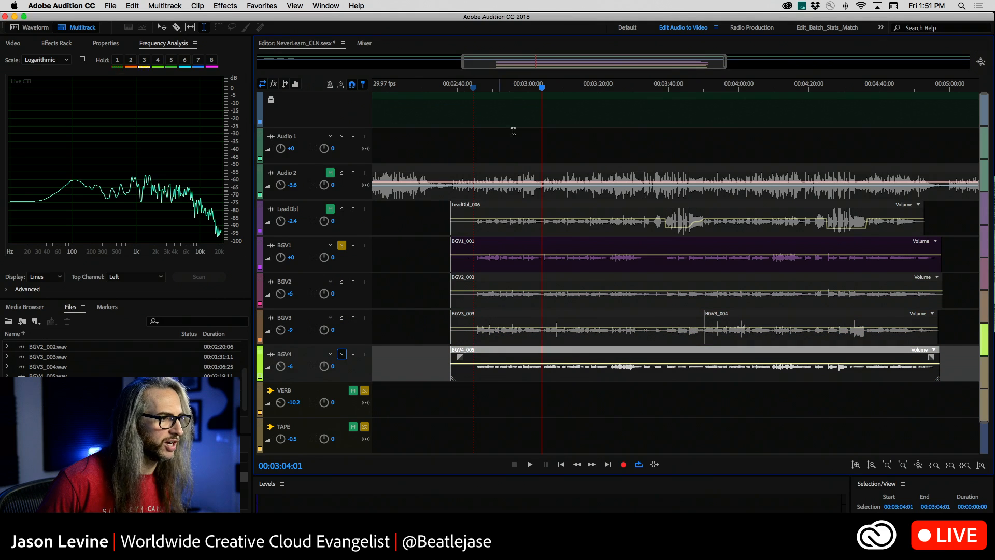
Listen to BGV1 on its own from about 00:02:44, stopping after roughly twelve seconds.
{"action": "left_click", "coordinate": [475, 89]}
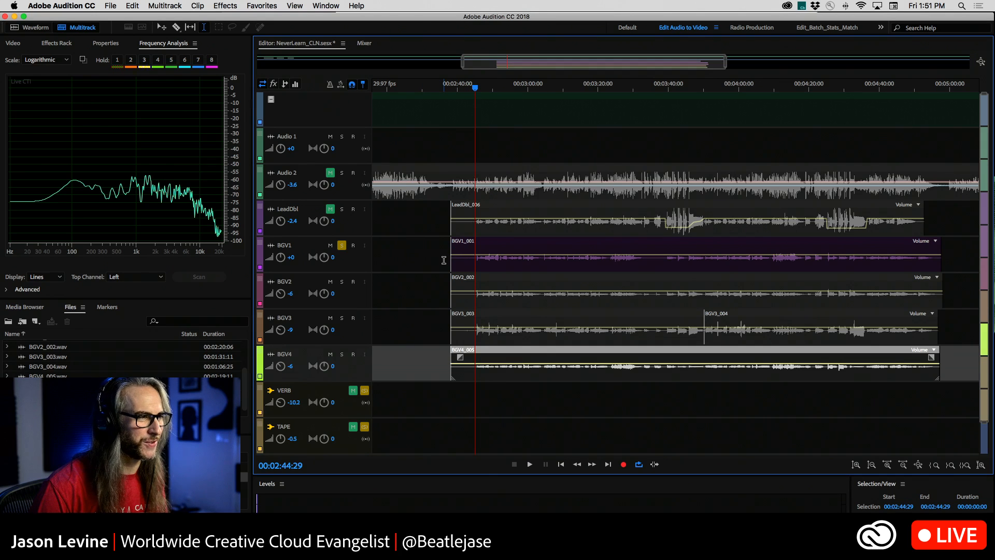
{"action": "key", "text": "space"}
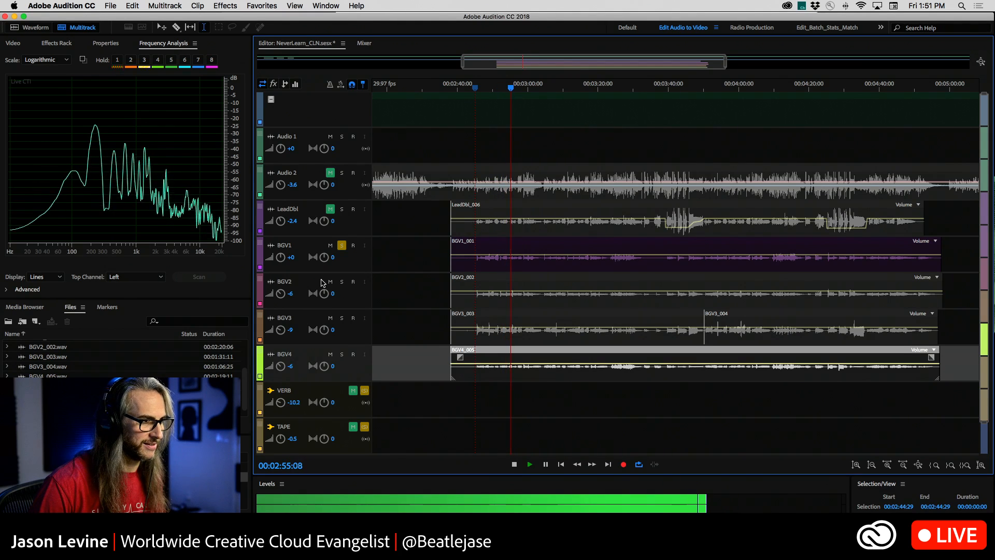
{"action": "key", "text": "space"}
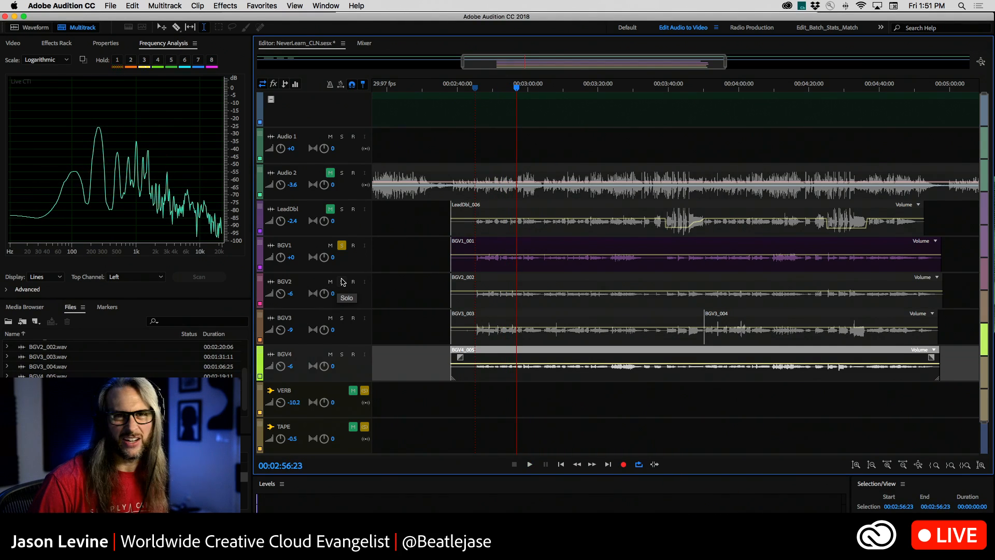
Solo BGV2 in place of BGV1 and listen to it from about 00:02:44.
{"action": "left_click", "coordinate": [472, 87]}
{"action": "left_click", "coordinate": [342, 283]}
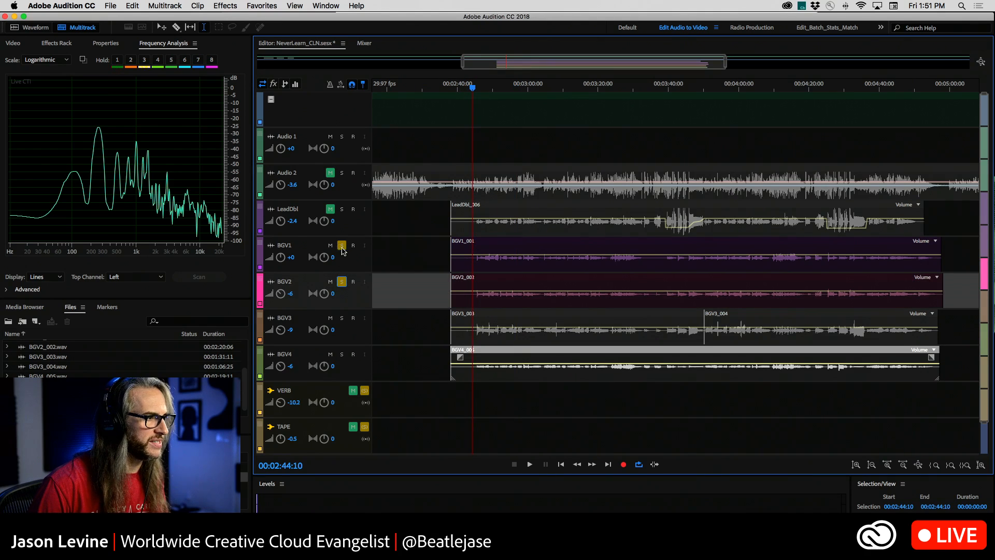
{"action": "left_click", "coordinate": [341, 246]}
{"action": "key", "text": "space"}
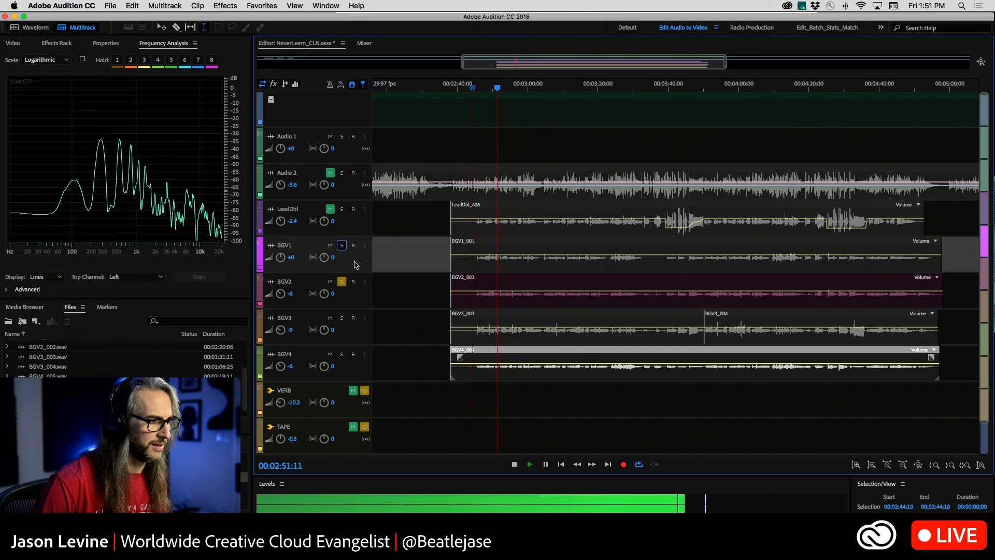
{"action": "key", "text": "space"}
Switch the solo from BGV2 to BGV3 and listen on from the current playhead position.
{"action": "left_click", "coordinate": [342, 281]}
{"action": "left_click", "coordinate": [342, 319]}
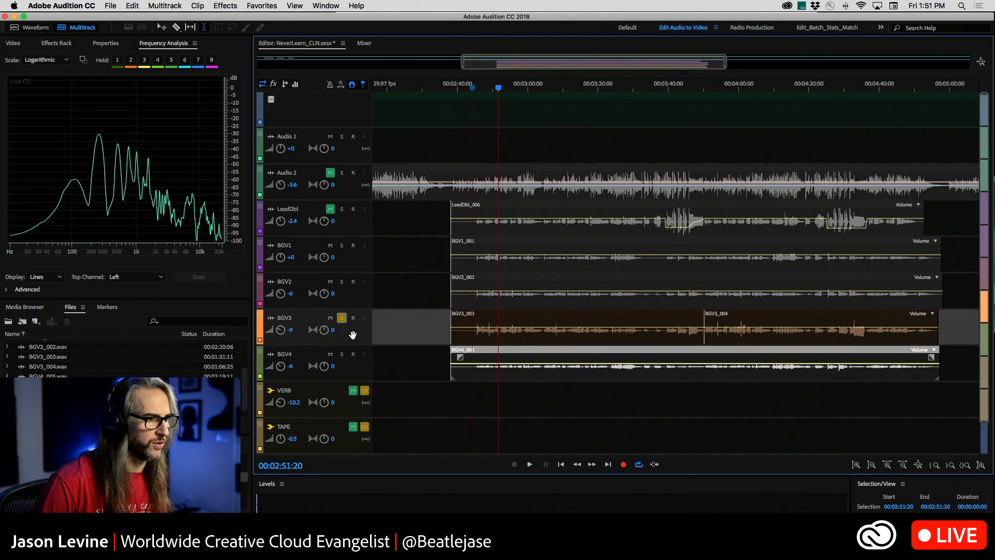
{"action": "key", "text": "space"}
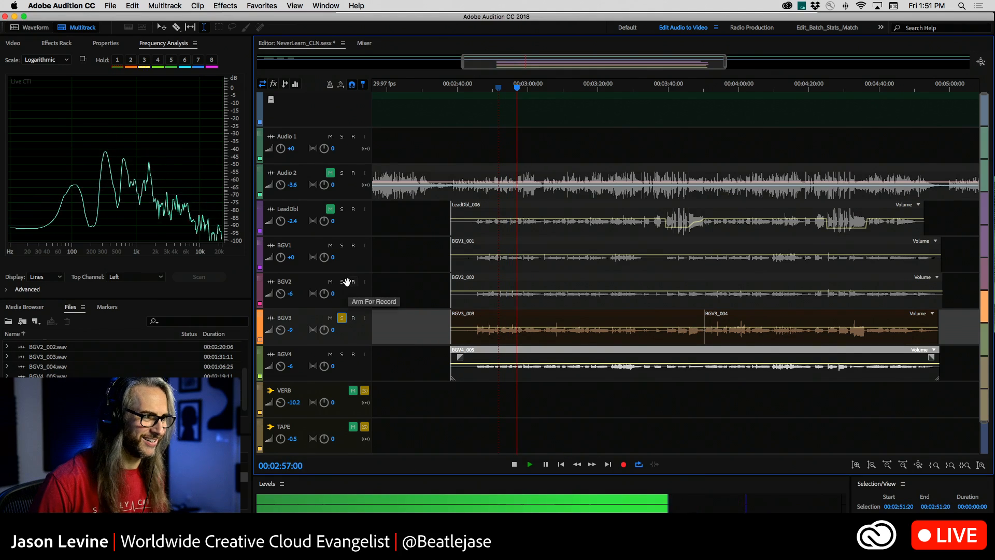
{"action": "key", "text": "space"}
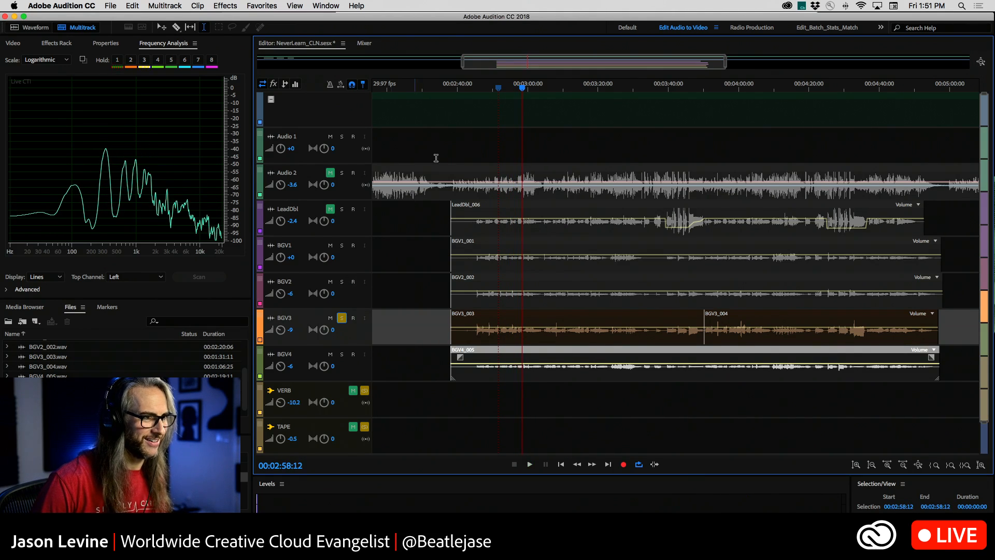
Return the playhead to about 00:02:44, solo BGV4 in place of BGV3 and listen to it.
{"action": "left_click", "coordinate": [470, 88]}
{"action": "left_click_drag", "start_coordinate": [470, 88], "coordinate": [475, 88]}
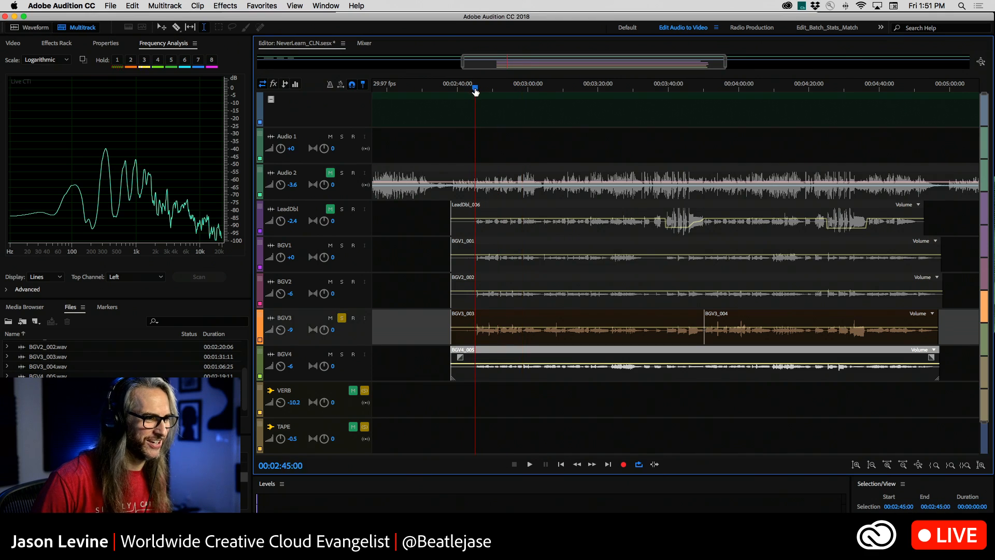
{"action": "left_click", "coordinate": [342, 318]}
{"action": "left_click", "coordinate": [341, 354]}
{"action": "key", "text": "space"}
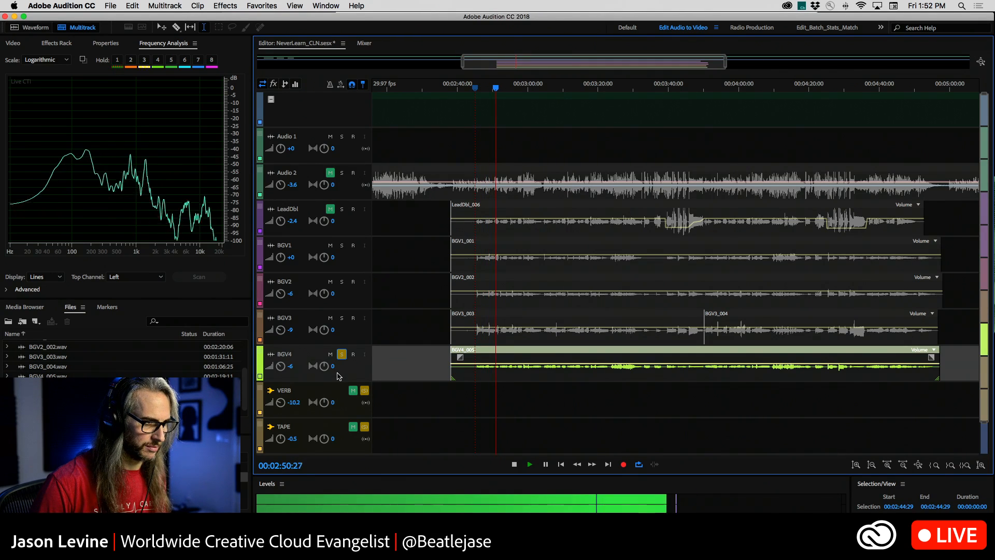
{"action": "key", "text": "space"}
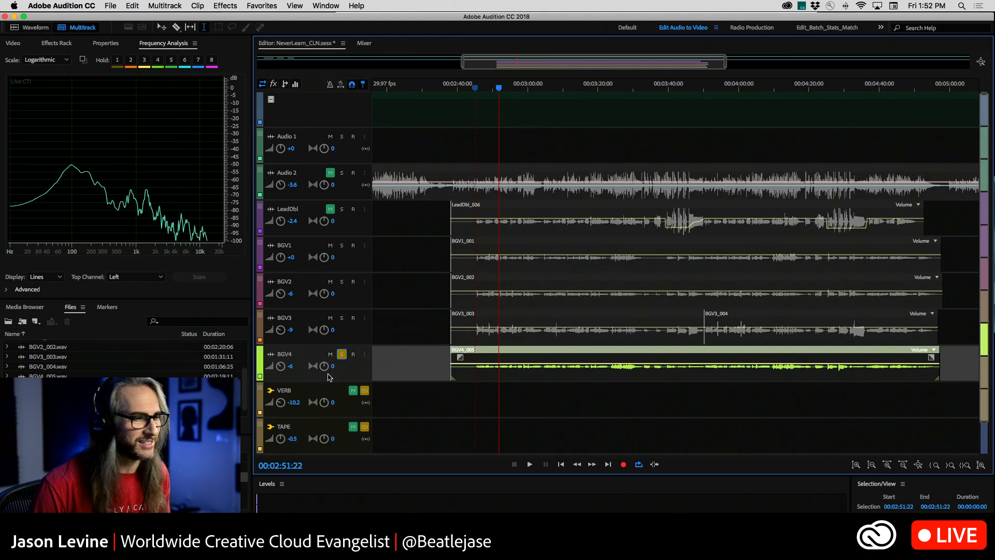
Solo BGV3, BGV2 and BGV1 along with BGV4 and return the playhead to about 00:02:44.
{"action": "left_click", "coordinate": [342, 318]}
{"action": "left_click", "coordinate": [341, 282]}
{"action": "left_click", "coordinate": [341, 282]}
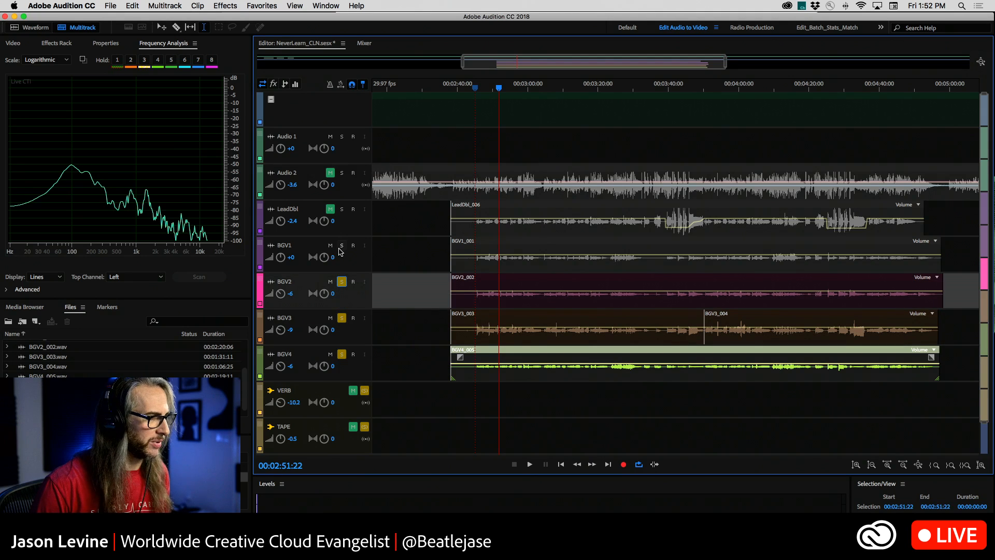
{"action": "left_click", "coordinate": [342, 245]}
{"action": "left_click", "coordinate": [473, 90]}
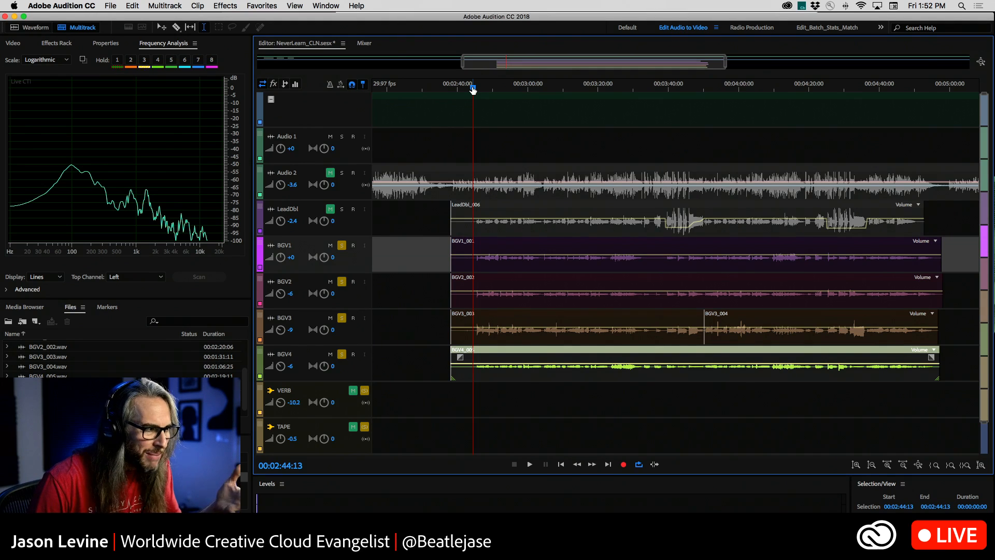
Set the BGV1 track volume to -6 dB and play all four background vocals from about 00:02:45.
{"action": "left_click", "coordinate": [290, 257]}
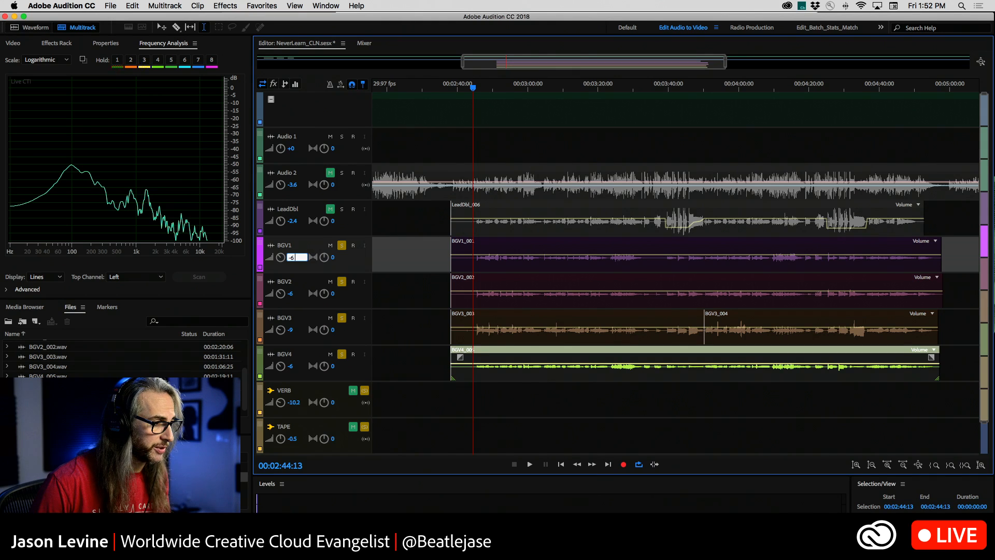
{"action": "left_click", "coordinate": [473, 262]}
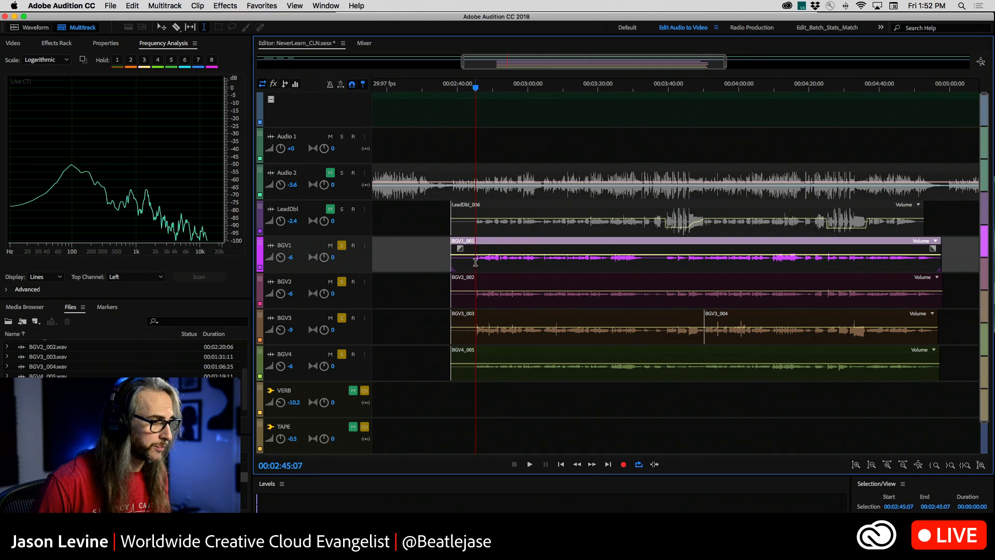
{"action": "key", "text": "space"}
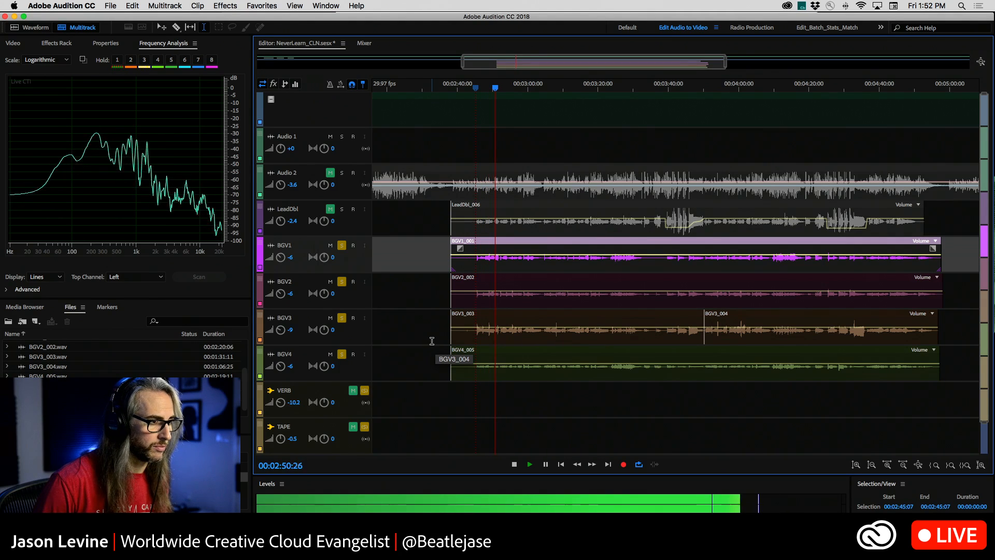
{"action": "key", "text": "space"}
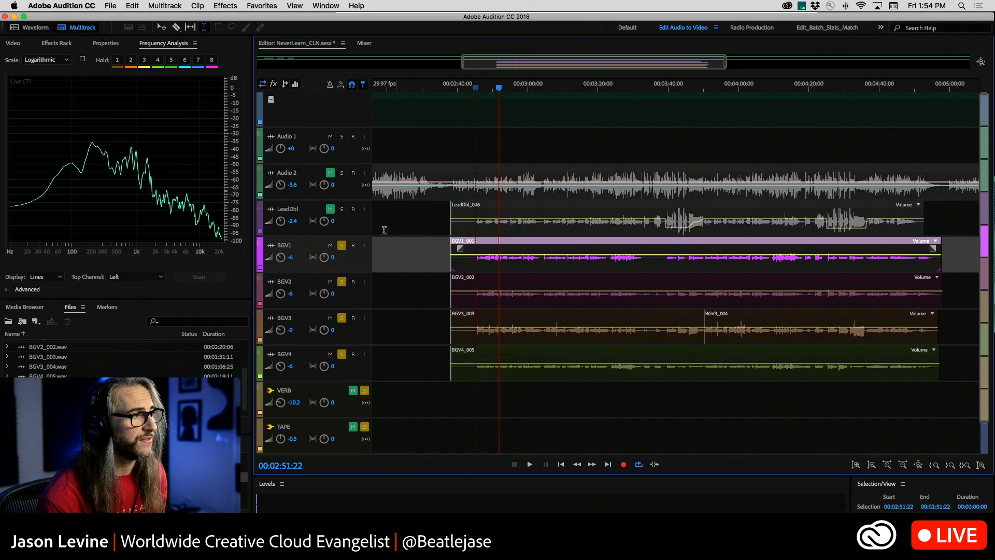
Insert the Waves Abbey Road Plates (s) AU reverb in the VERB bus's first effect slot and move its window clear of the bus's effect slots.
{"action": "left_click", "coordinate": [365, 44]}
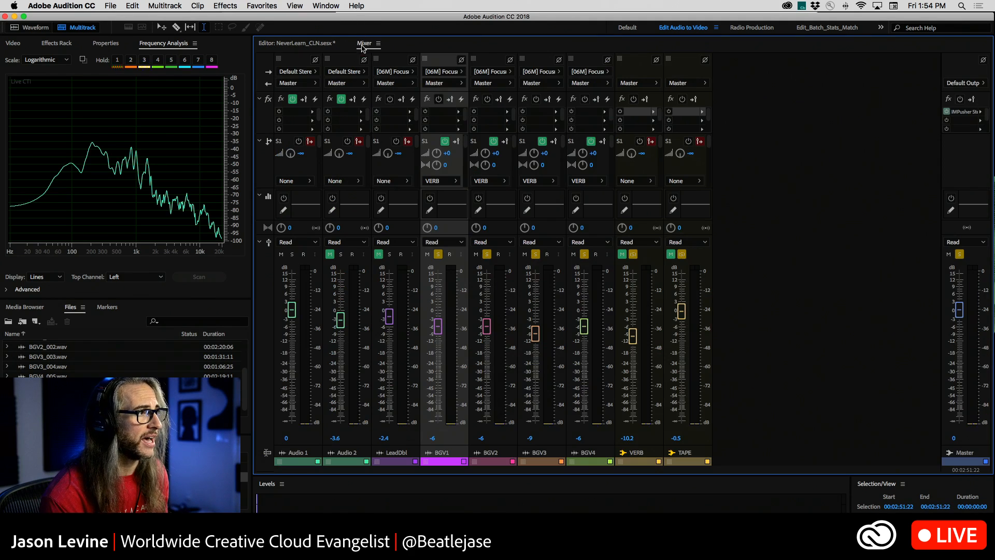
{"action": "left_click", "coordinate": [654, 112]}
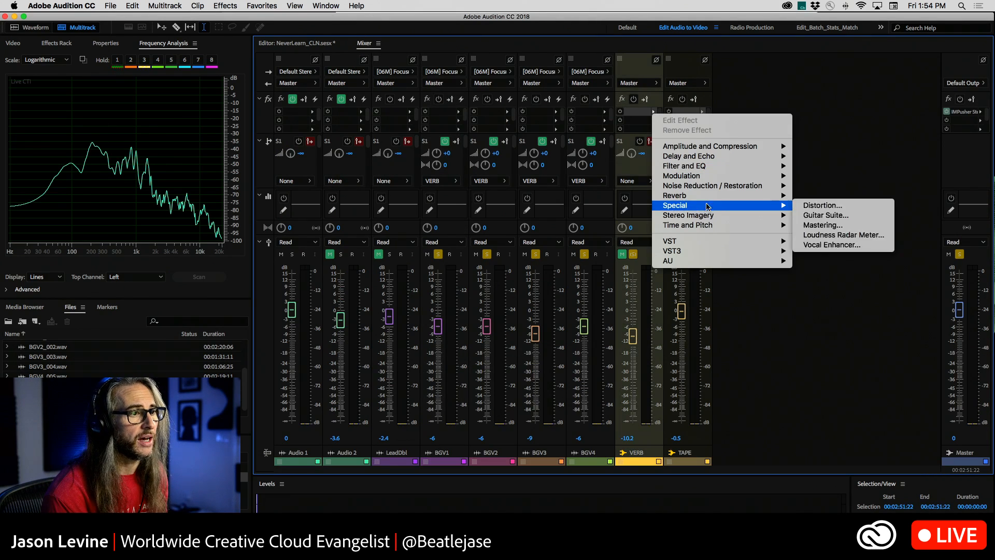
{"action": "mouse_move", "coordinate": [708, 197]}
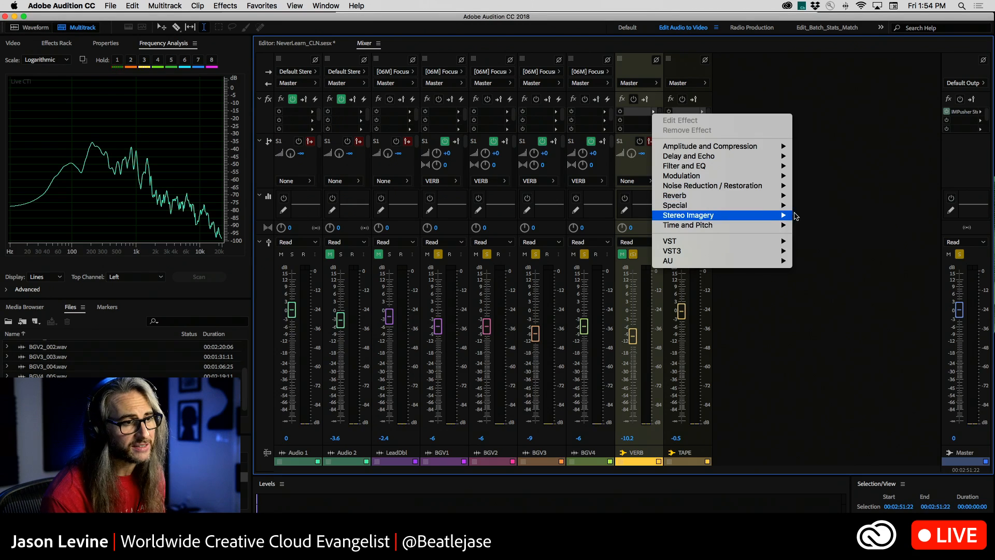
{"action": "mouse_move", "coordinate": [780, 215]}
{"action": "mouse_move", "coordinate": [746, 196]}
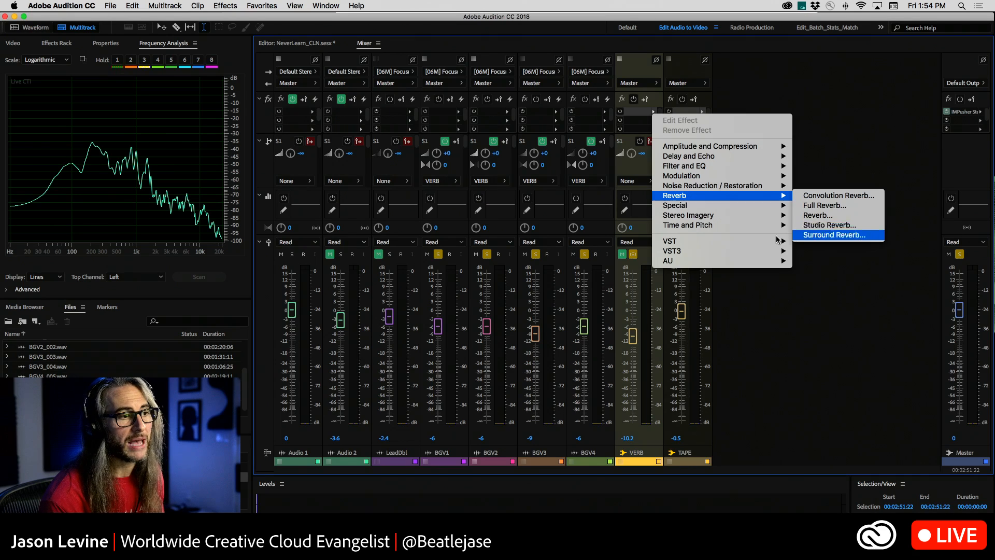
{"action": "mouse_move", "coordinate": [701, 266]}
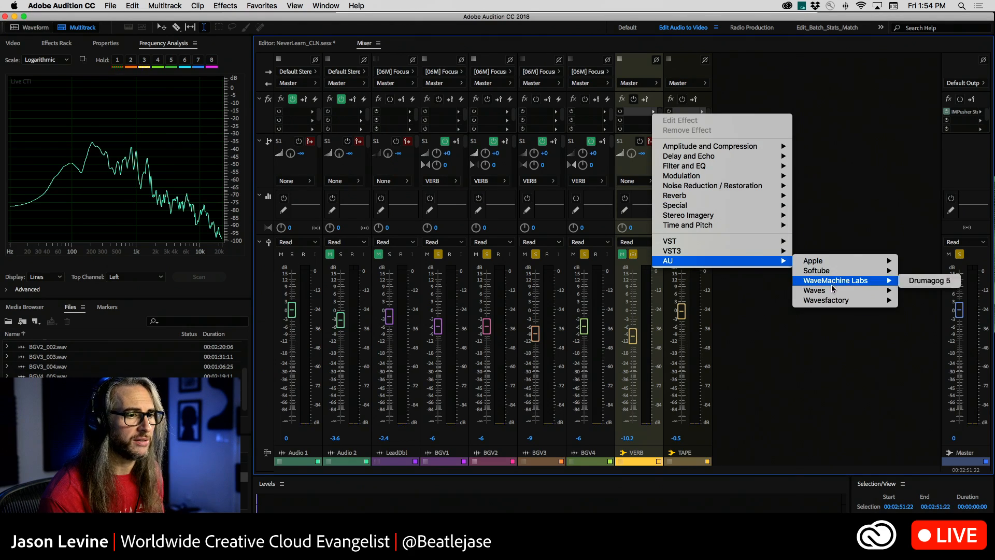
{"action": "mouse_move", "coordinate": [832, 290]}
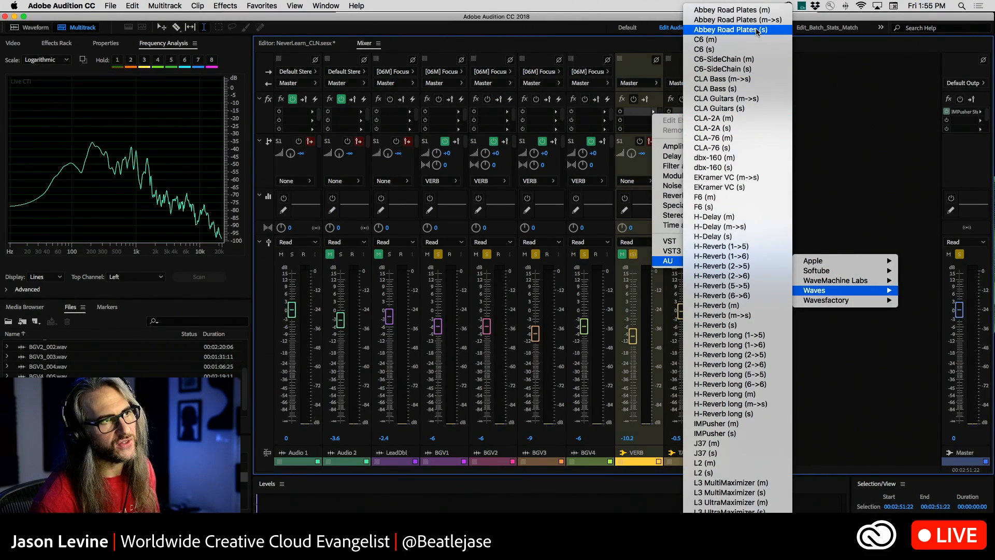
{"action": "left_click", "coordinate": [757, 32]}
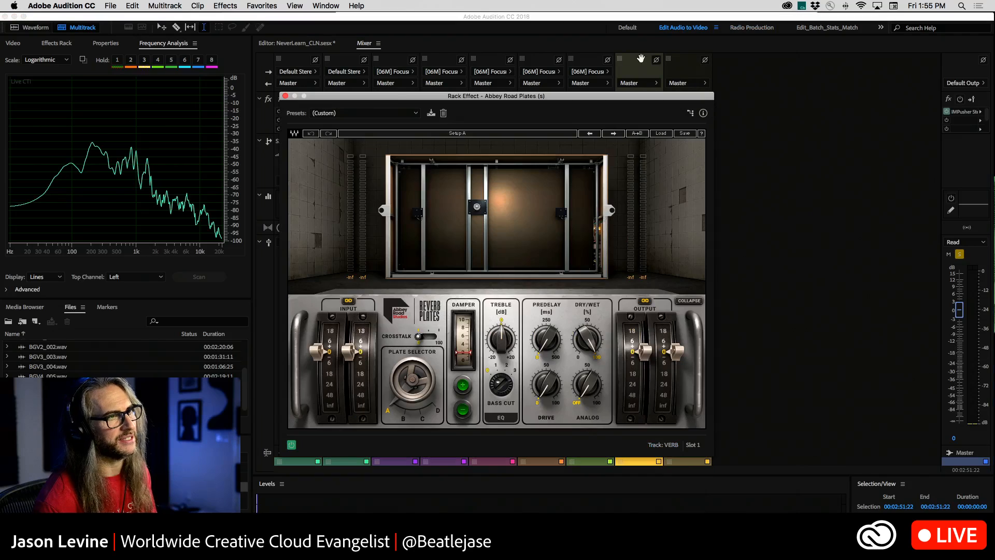
{"action": "left_click_drag", "start_coordinate": [402, 100], "coordinate": [736, 194]}
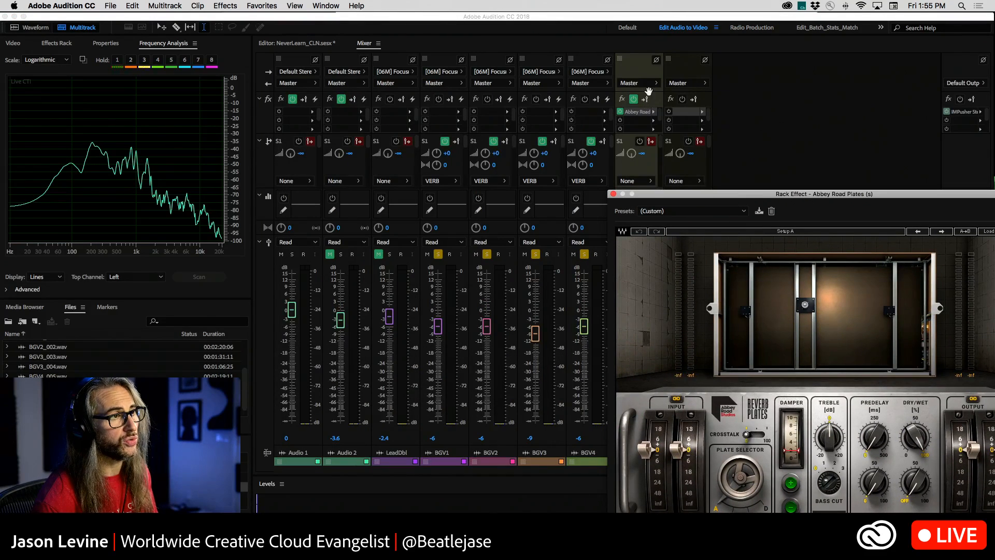
Move the Abbey Road Plates window clear of the mixer strips and look up the option for adding a stereo bus track in the multitrack editor.
{"action": "left_click_drag", "start_coordinate": [674, 195], "coordinate": [812, 109]}
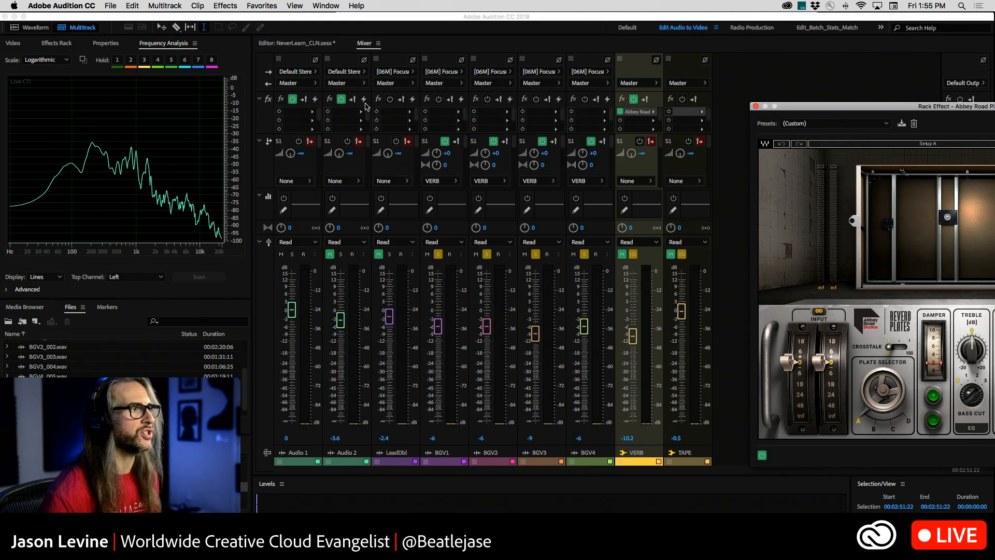
{"action": "left_click", "coordinate": [282, 44]}
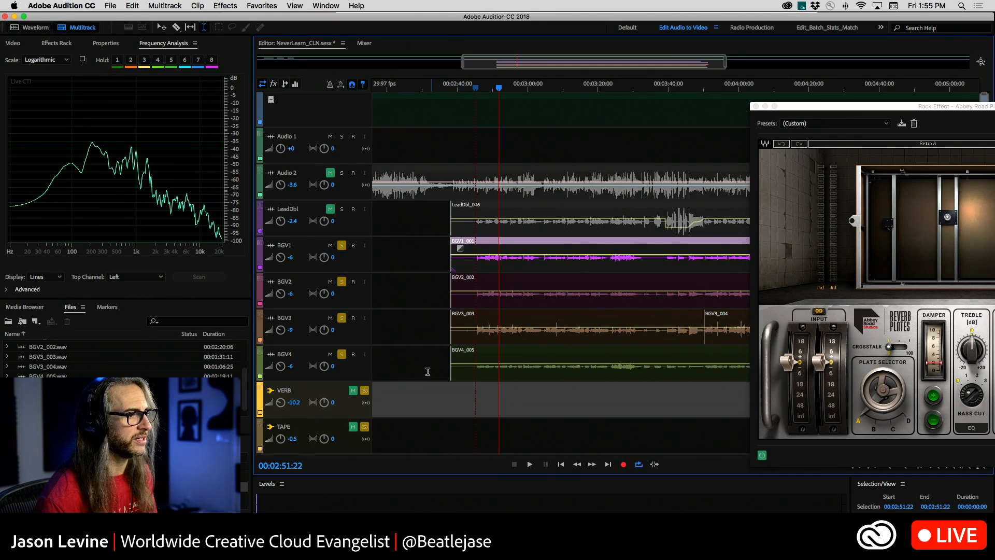
{"action": "scroll", "coordinate": [428, 394], "scroll_direction": "right", "scroll_amount": 1}
{"action": "scroll", "coordinate": [428, 394], "scroll_direction": "left", "scroll_amount": 5}
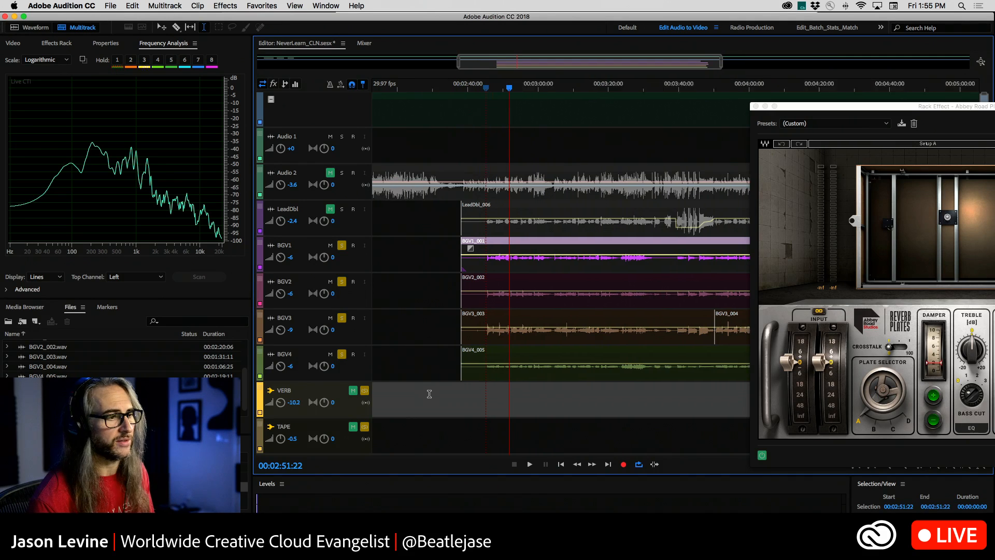
{"action": "right_click", "coordinate": [423, 393]}
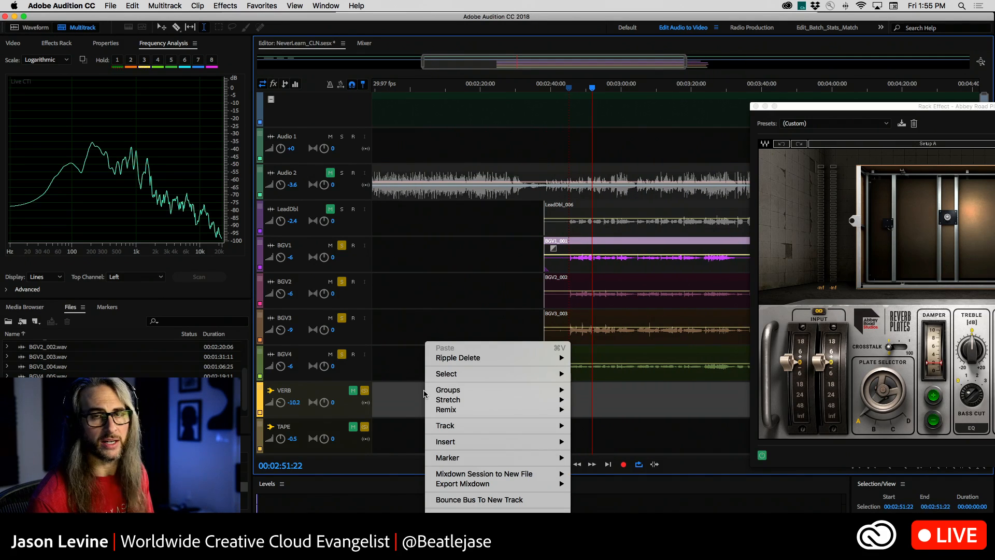
{"action": "mouse_move", "coordinate": [457, 428]}
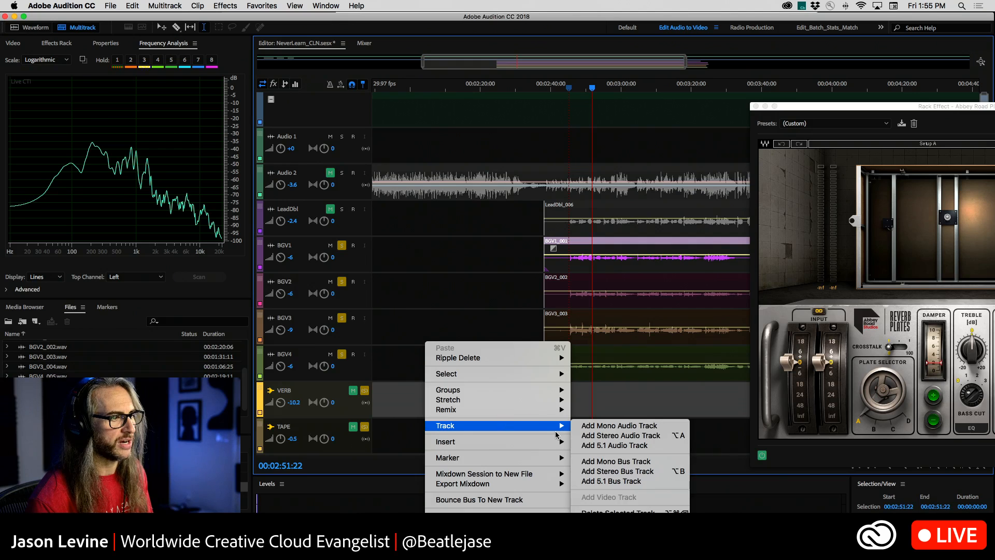
{"action": "left_click", "coordinate": [647, 472]}
{"action": "left_click", "coordinate": [366, 48]}
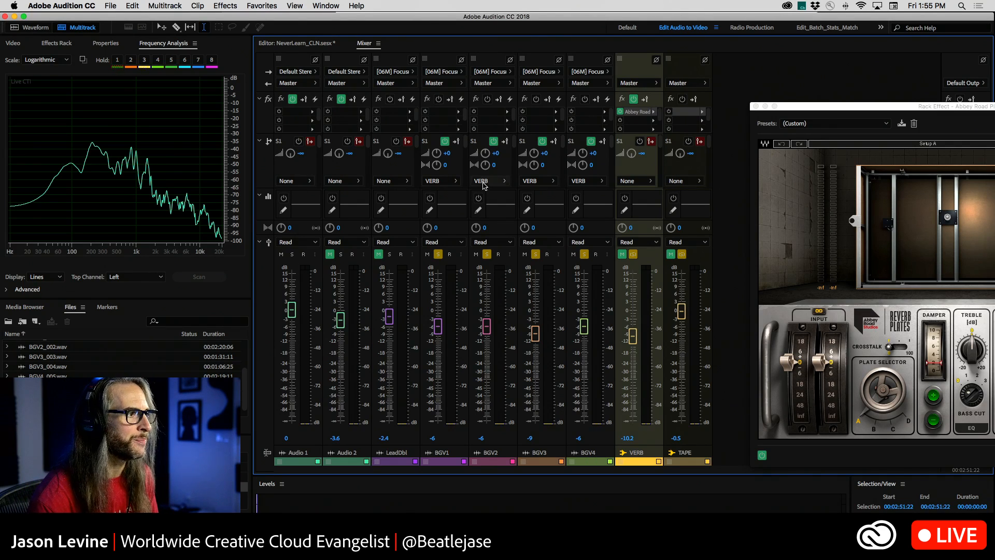
Review the bus destinations available for BGV1's S1 send without changing it, and collapse and re-expand the mixer's sends section.
{"action": "left_click", "coordinate": [456, 181]}
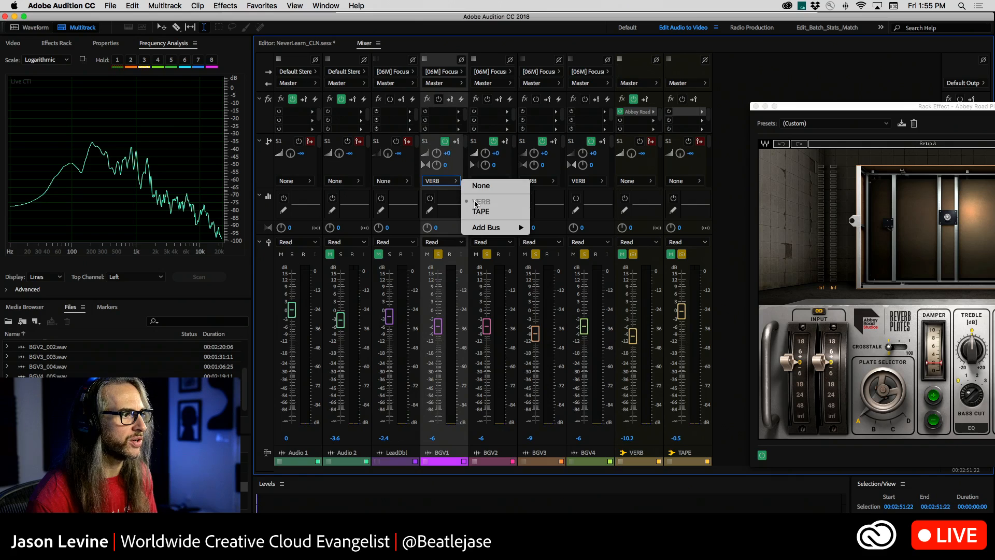
{"action": "mouse_move", "coordinate": [485, 231]}
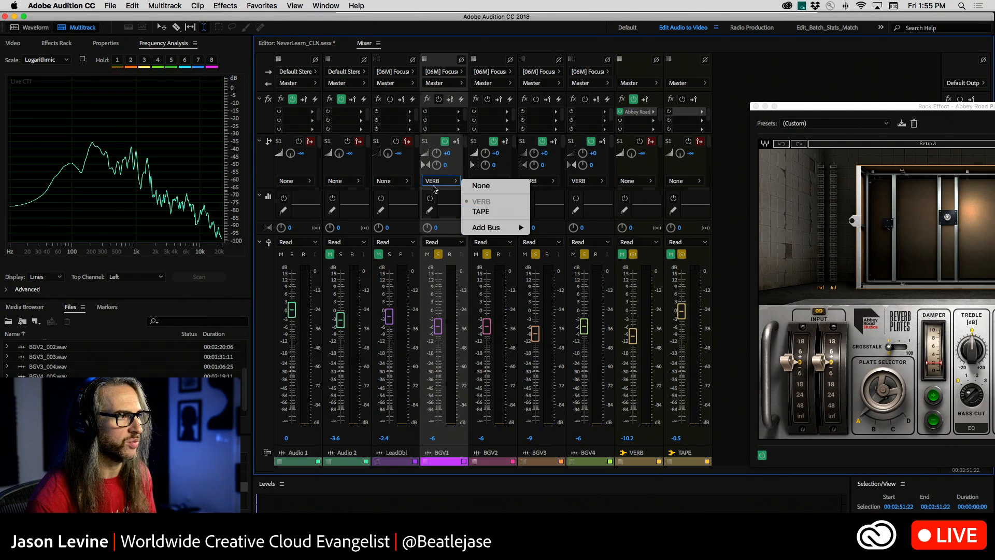
{"action": "left_click", "coordinate": [440, 184]}
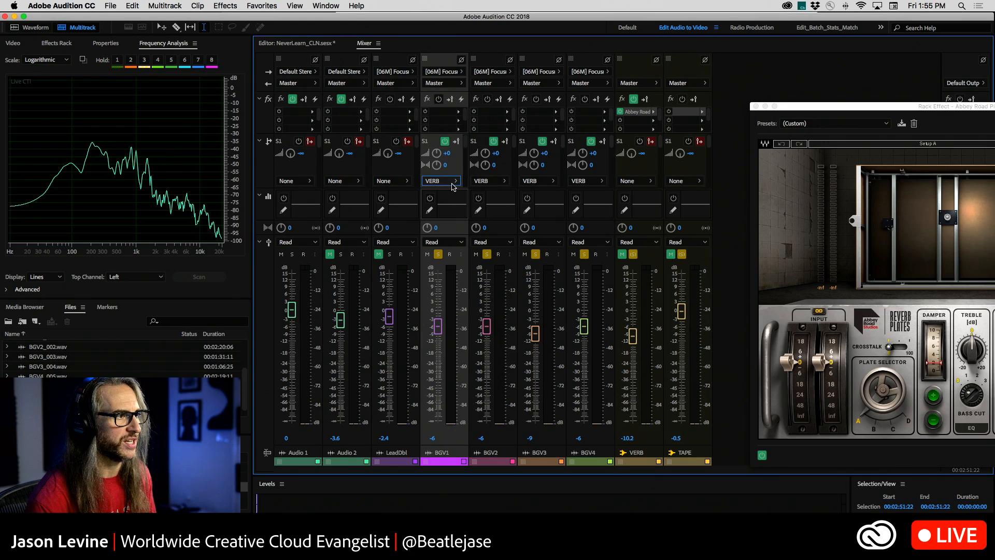
{"action": "left_click", "coordinate": [453, 185]}
{"action": "left_click", "coordinate": [451, 177]}
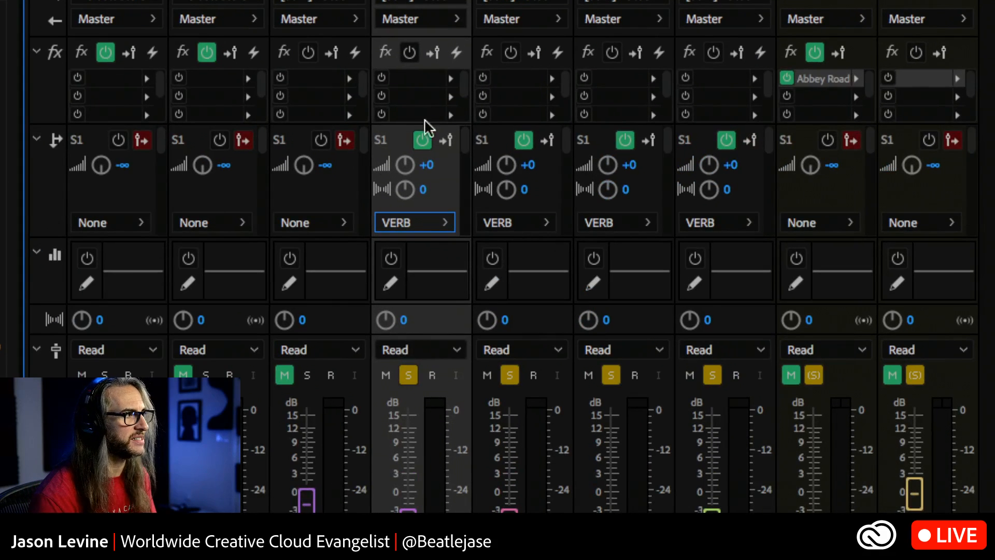
{"action": "left_click", "coordinate": [36, 140]}
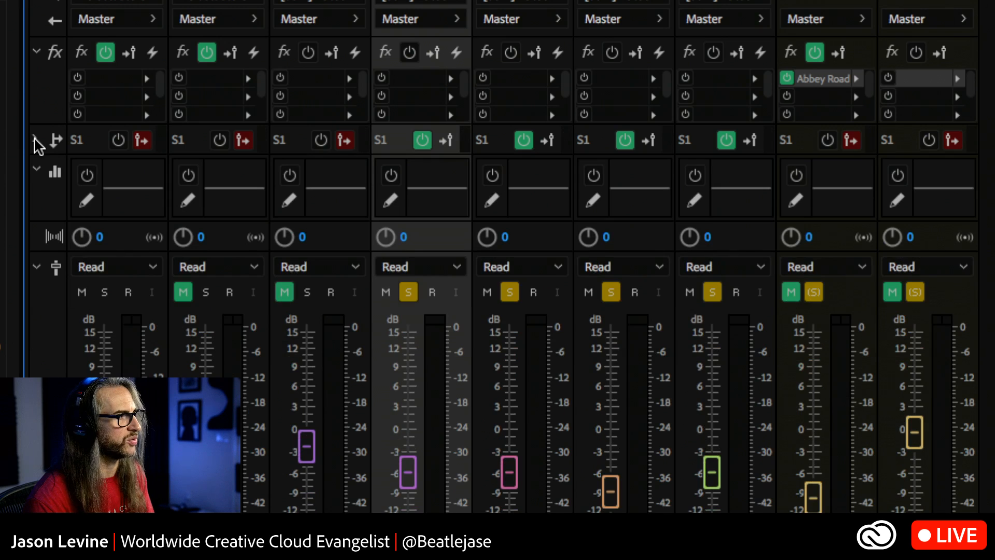
{"action": "left_click", "coordinate": [36, 140]}
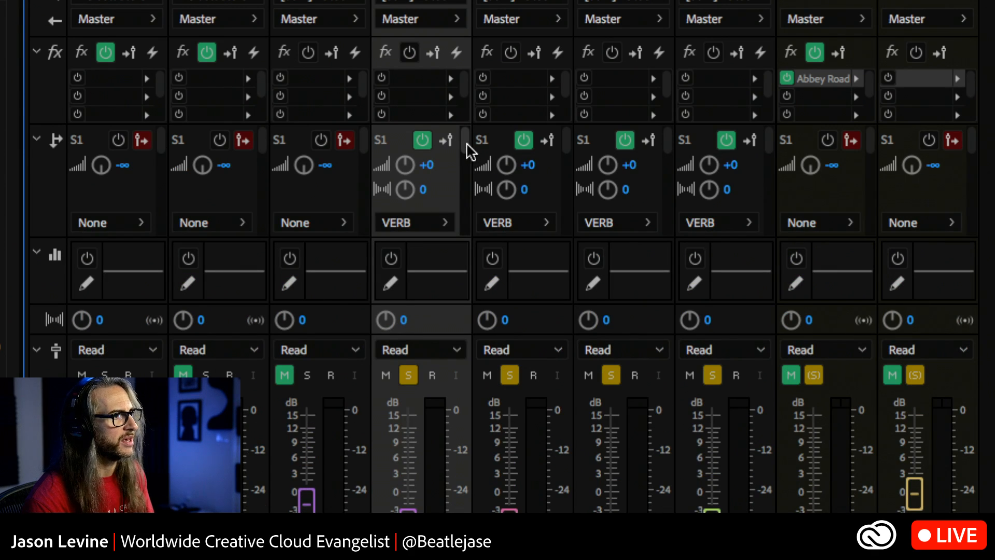
Inspect the second send (S2) on BGV1, BGV2, BGV3 and BGV4, and return each track's sends view to S1.
{"action": "mouse_move", "coordinate": [469, 151]}
{"action": "left_mouse_down"}
{"action": "mouse_move", "coordinate": [464, 227]}
{"action": "mouse_move", "coordinate": [468, 142]}
{"action": "left_mouse_up"}
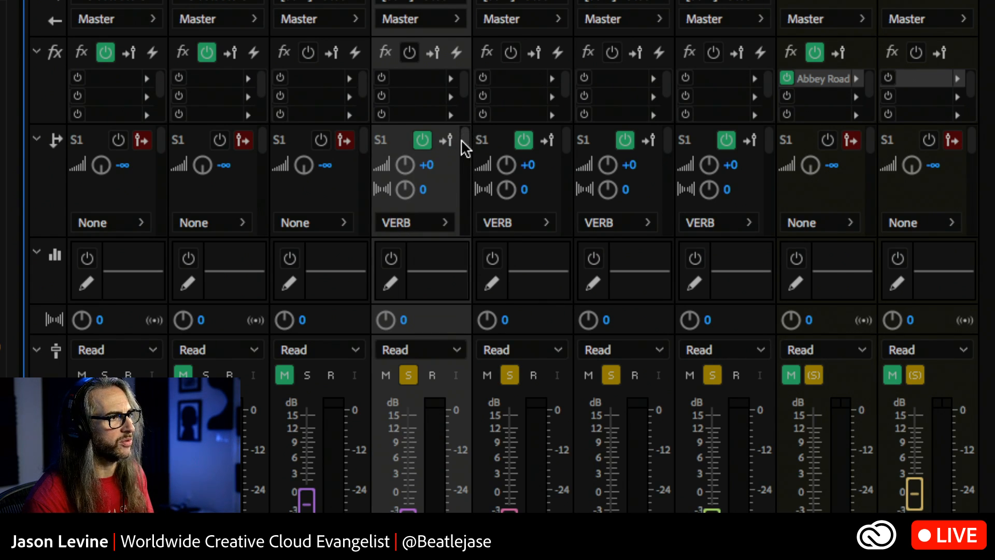
{"action": "scroll", "coordinate": [468, 154], "scroll_direction": "down", "scroll_amount": 1}
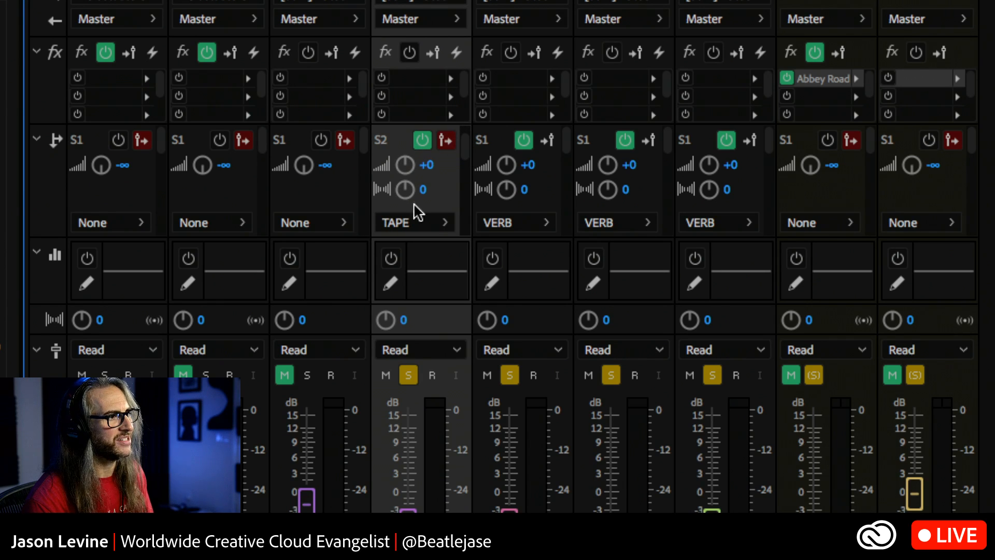
{"action": "scroll", "coordinate": [570, 150], "scroll_direction": "down", "scroll_amount": 1}
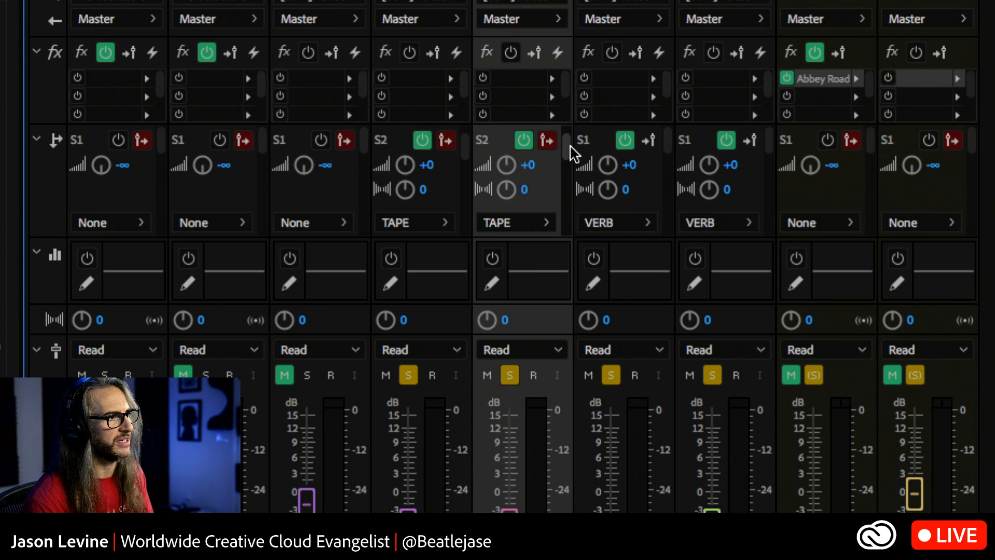
{"action": "scroll", "coordinate": [671, 150], "scroll_direction": "down", "scroll_amount": 1}
{"action": "scroll", "coordinate": [671, 151], "scroll_direction": "up", "scroll_amount": 1}
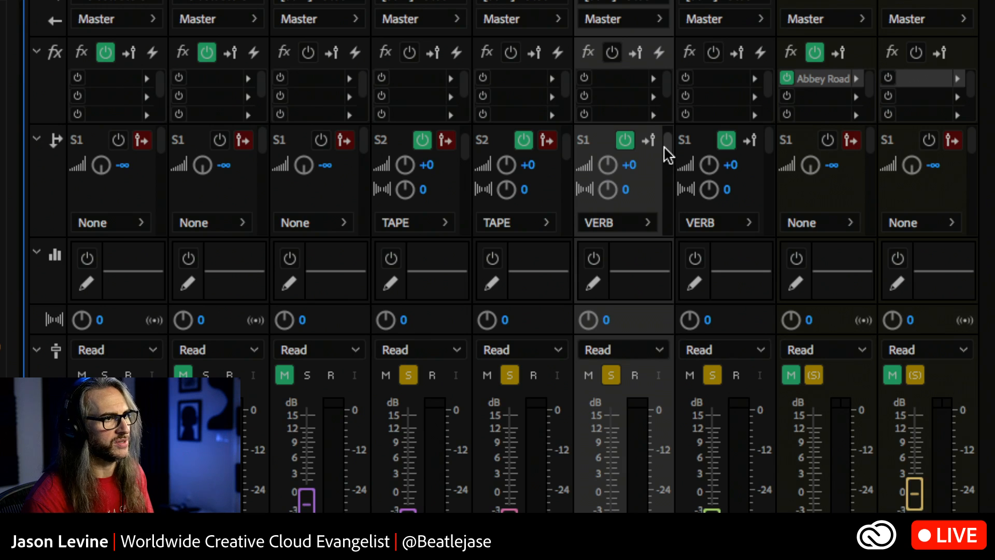
{"action": "scroll", "coordinate": [672, 153], "scroll_direction": "down", "scroll_amount": 1}
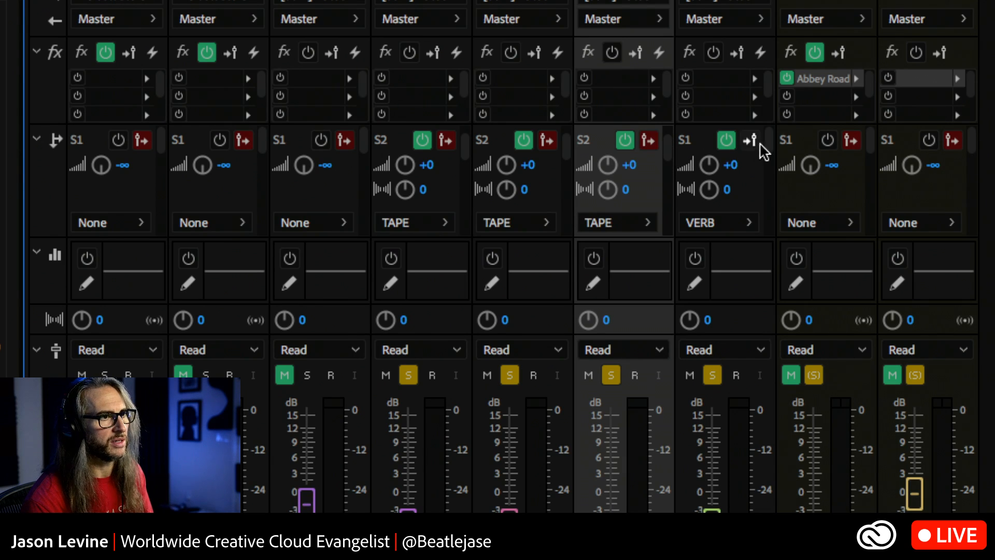
{"action": "scroll", "coordinate": [769, 152], "scroll_direction": "down", "scroll_amount": 1}
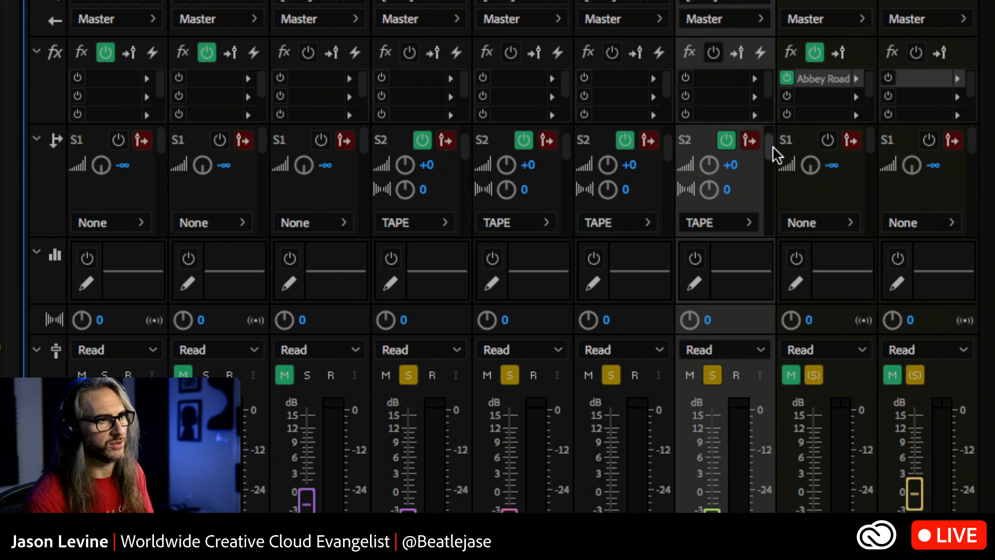
{"action": "scroll", "coordinate": [726, 145], "scroll_direction": "up", "scroll_amount": 1}
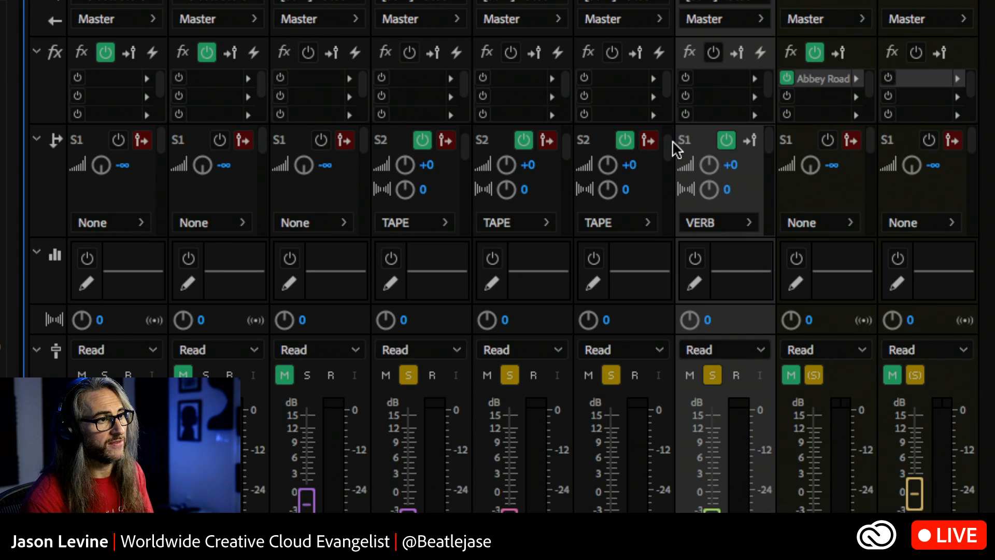
{"action": "scroll", "coordinate": [658, 150], "scroll_direction": "up", "scroll_amount": 1}
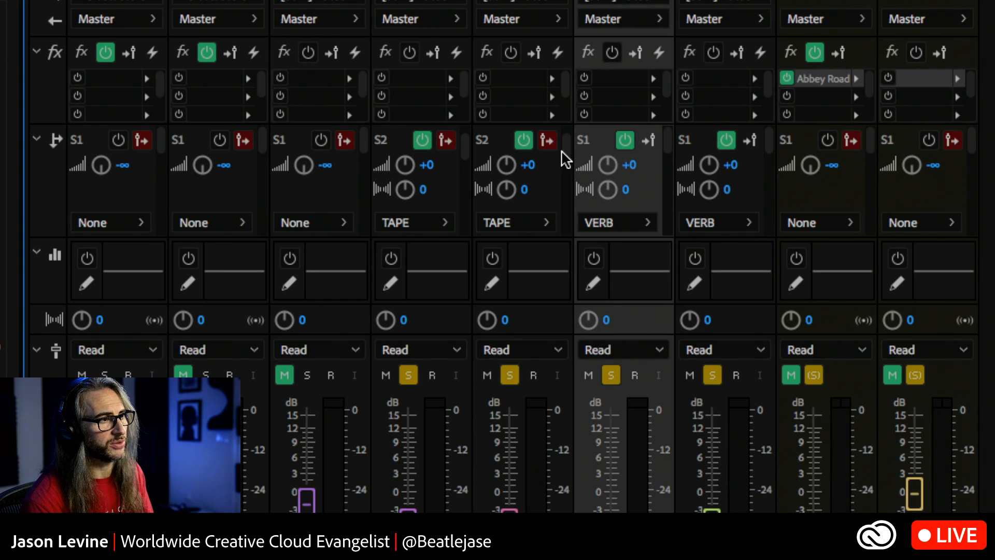
{"action": "scroll", "coordinate": [565, 156], "scroll_direction": "up", "scroll_amount": 1}
{"action": "scroll", "coordinate": [467, 150], "scroll_direction": "up", "scroll_amount": 1}
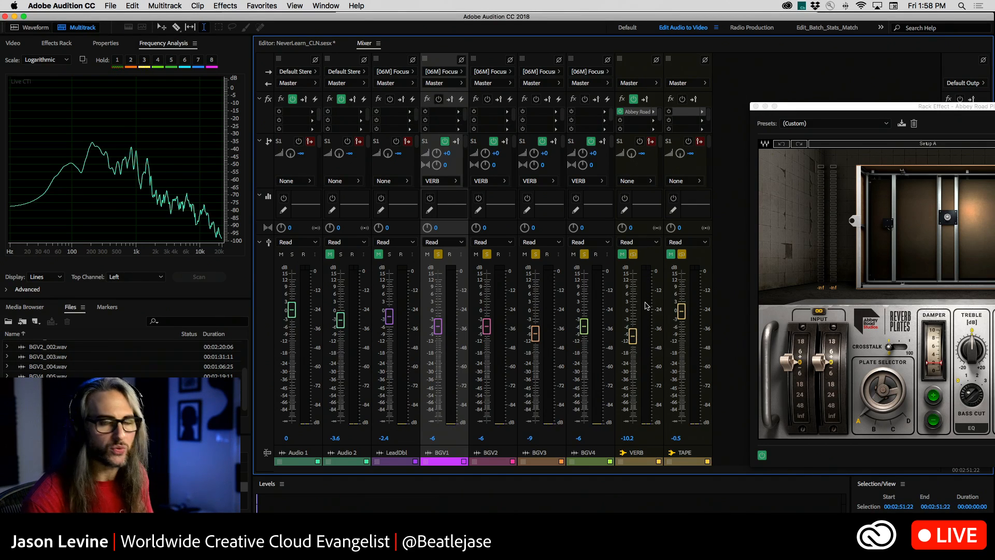
Lower the BGV1 fader to -∞ and switch its VERB send to post-fader and back to pre-fader.
{"action": "left_click_drag", "start_coordinate": [438, 328], "coordinate": [438, 420]}
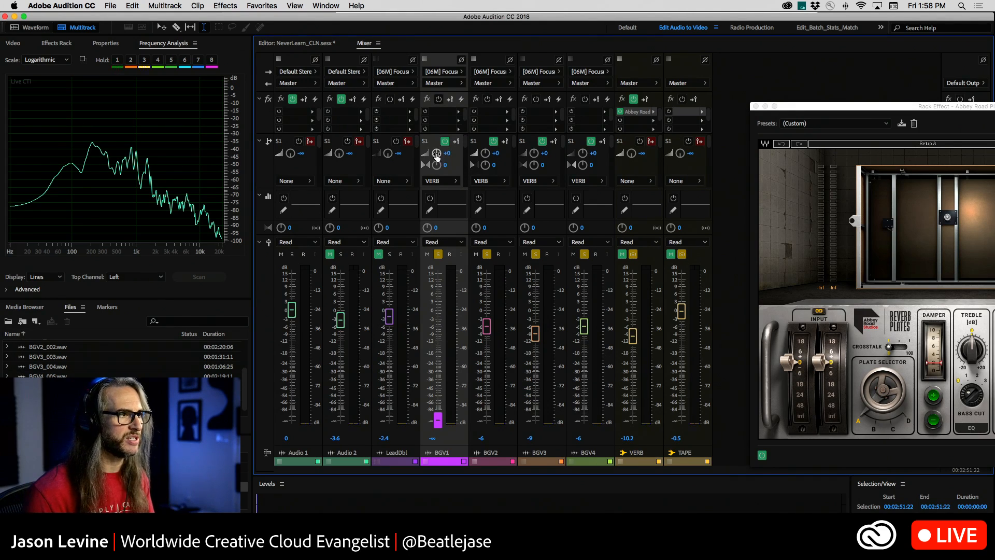
{"action": "mouse_move", "coordinate": [437, 156]}
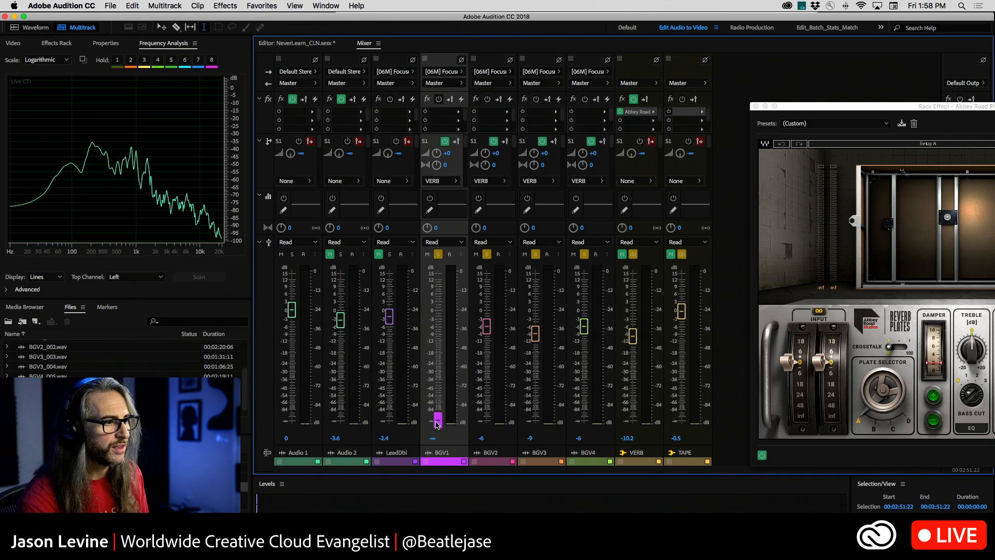
{"action": "left_click_drag", "start_coordinate": [438, 422], "coordinate": [438, 300]}
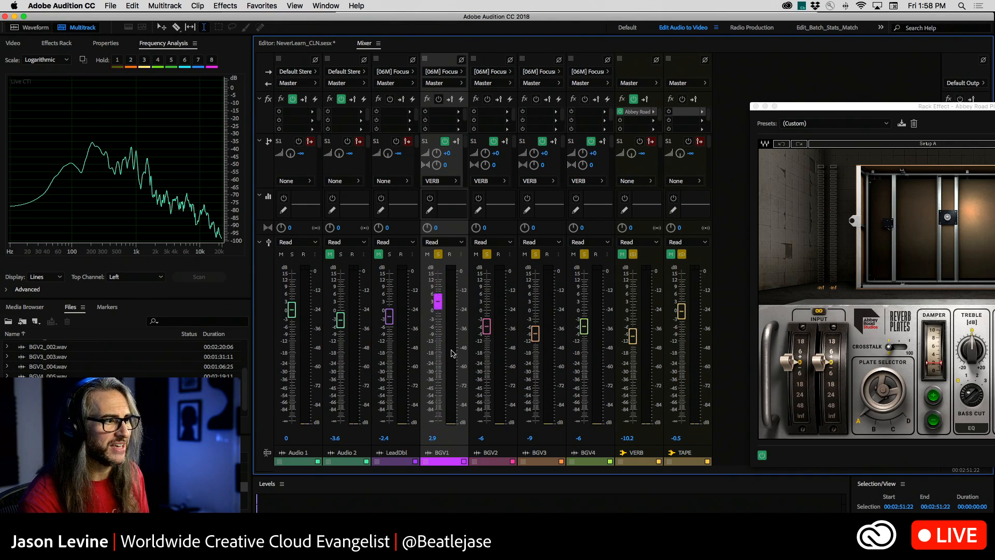
{"action": "left_click", "coordinate": [457, 142]}
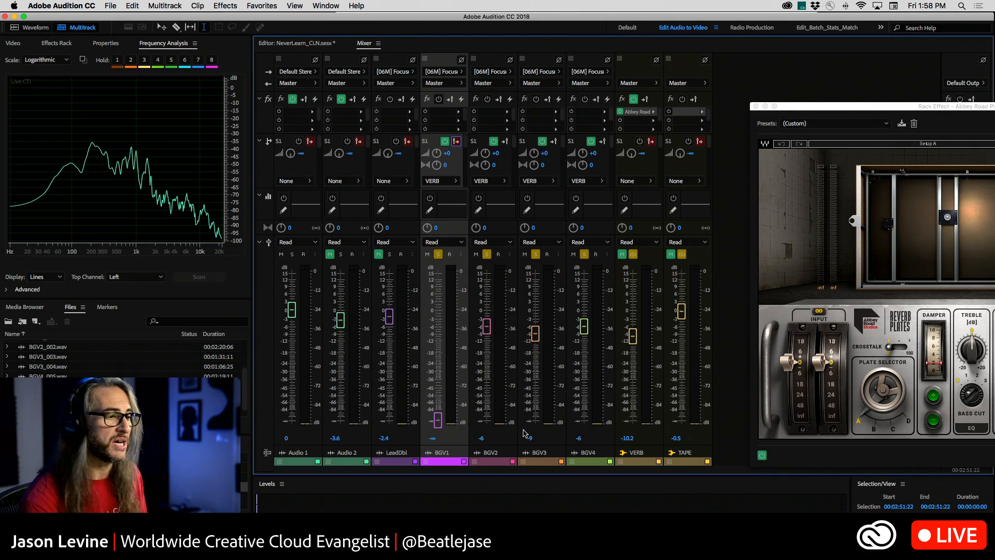
{"action": "mouse_move", "coordinate": [440, 420]}
{"action": "left_mouse_down"}
{"action": "mouse_move", "coordinate": [445, 287]}
{"action": "mouse_move", "coordinate": [439, 418]}
{"action": "left_mouse_up"}
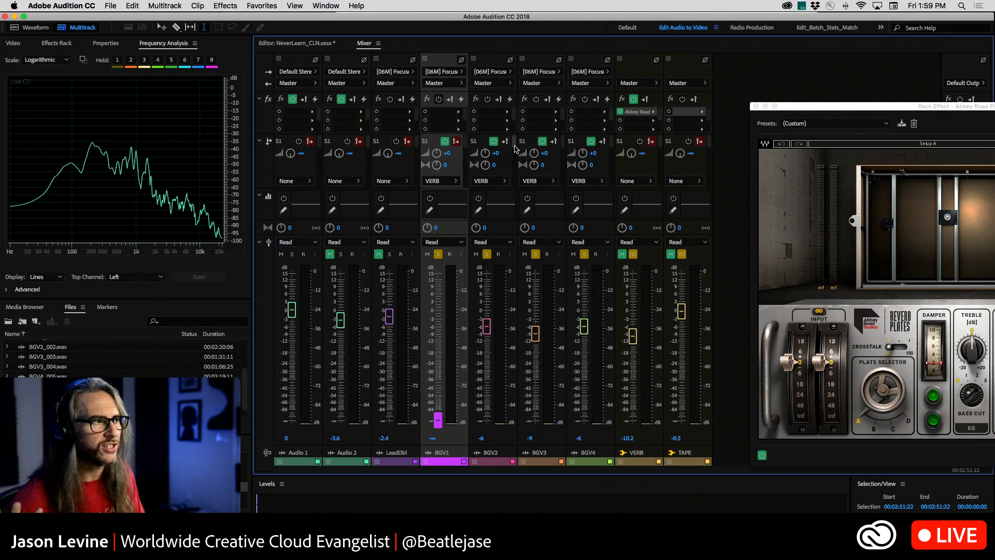
{"action": "left_click", "coordinate": [456, 141]}
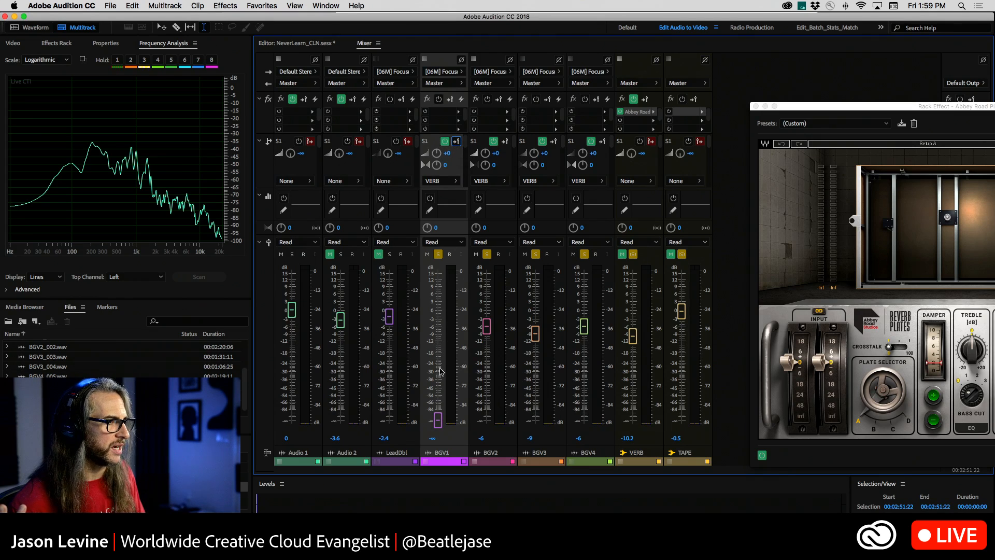
Raise the BGV1 fader again and set the track's volume to exactly -6 dB.
{"action": "left_click_drag", "start_coordinate": [438, 418], "coordinate": [437, 333]}
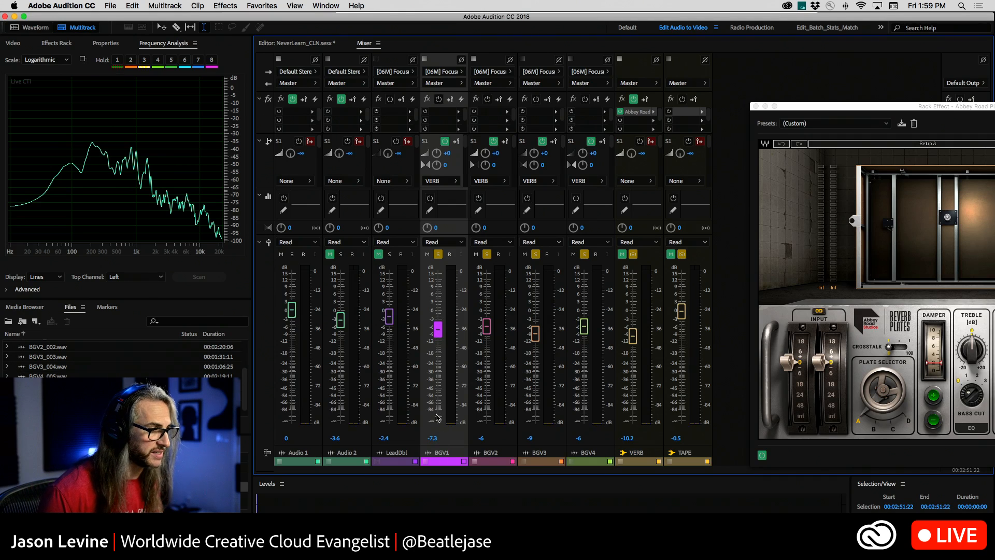
{"action": "left_click", "coordinate": [433, 438]}
{"action": "type", "text": "-6"}
{"action": "key", "text": "Return"}
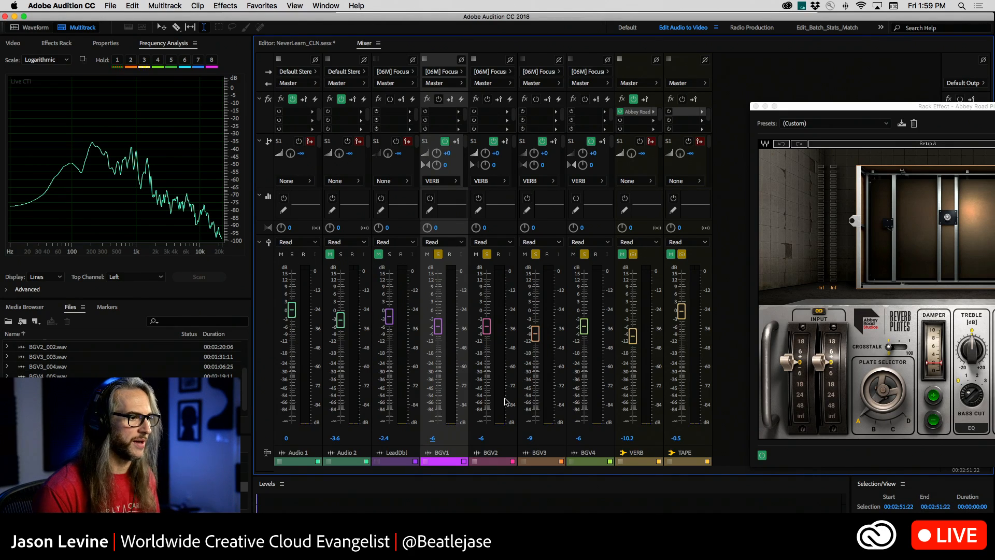
Set the BGV3 and BGV4 track volumes to -13 dB each.
{"action": "left_click", "coordinate": [532, 438]}
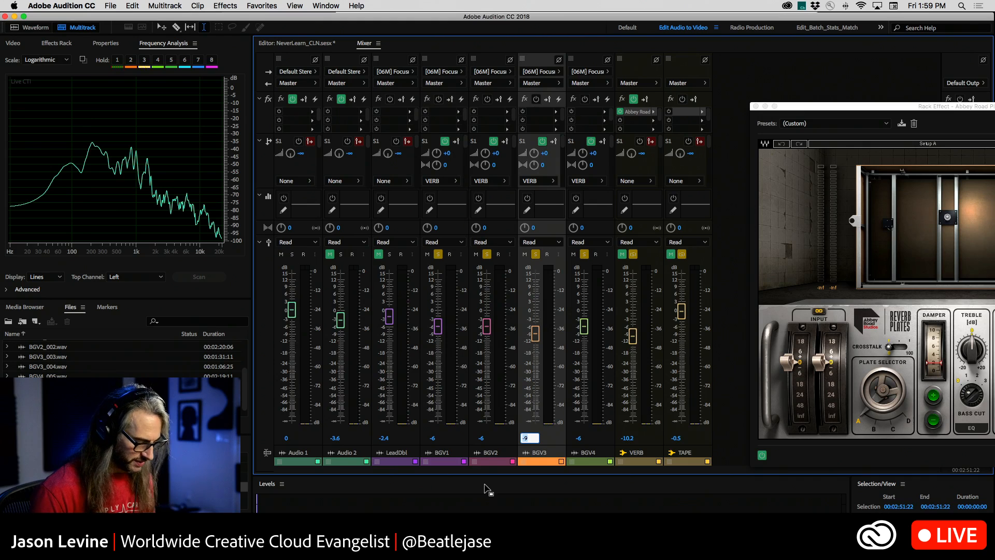
{"action": "type", "text": "-13"}
{"action": "key", "text": "Tab"}
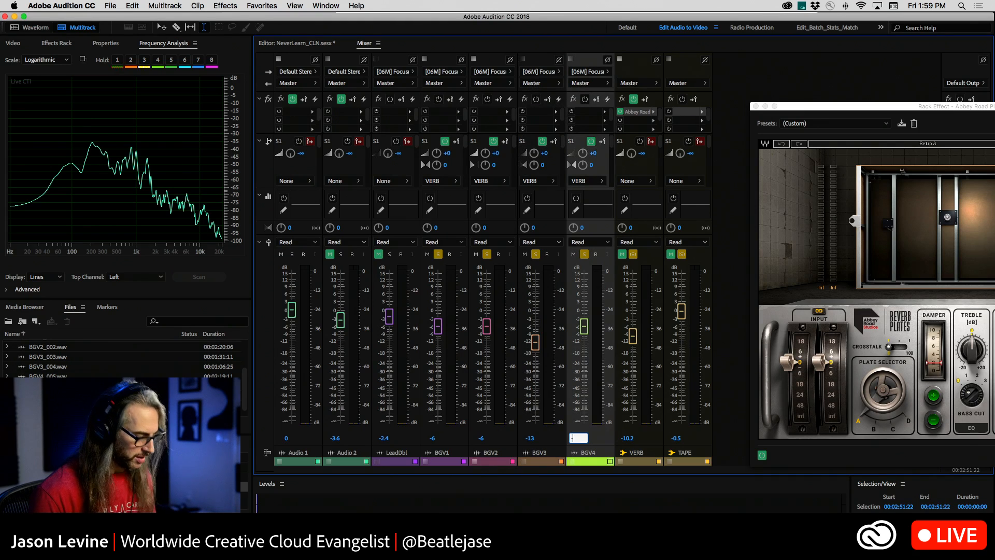
{"action": "type", "text": "-13"}
Pan the BGV1 track to about L40.6 and the BGV2 track to about R39.7.
{"action": "left_click_drag", "start_coordinate": [427, 228], "coordinate": [427, 230]}
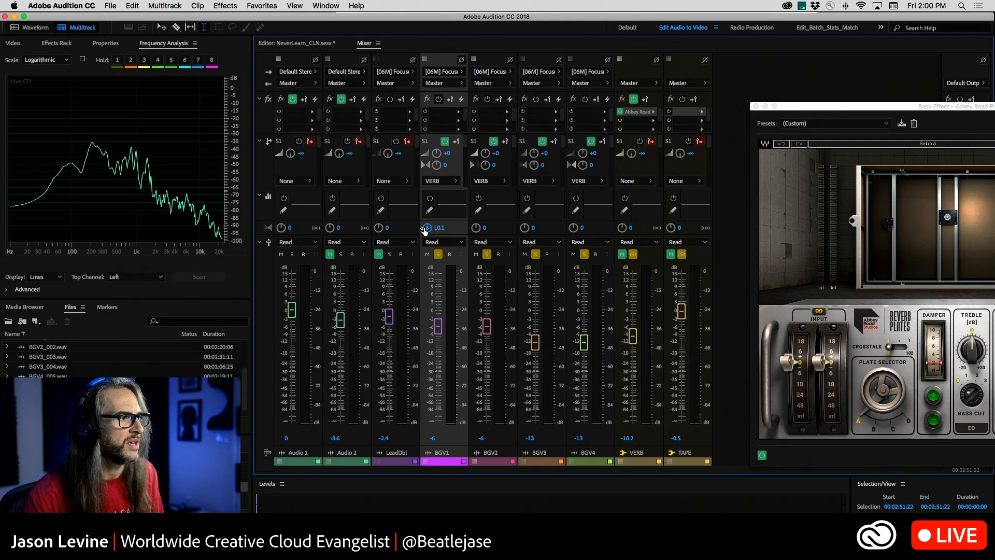
{"action": "left_click_drag", "start_coordinate": [425, 230], "coordinate": [427, 295]}
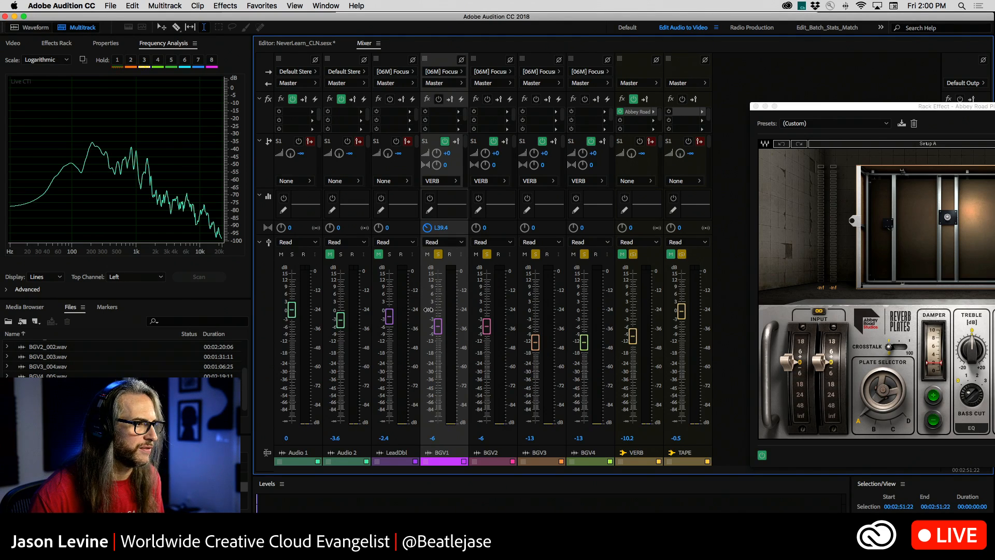
{"action": "left_click_drag", "start_coordinate": [428, 312], "coordinate": [429, 313]}
{"action": "left_click", "coordinate": [476, 229]}
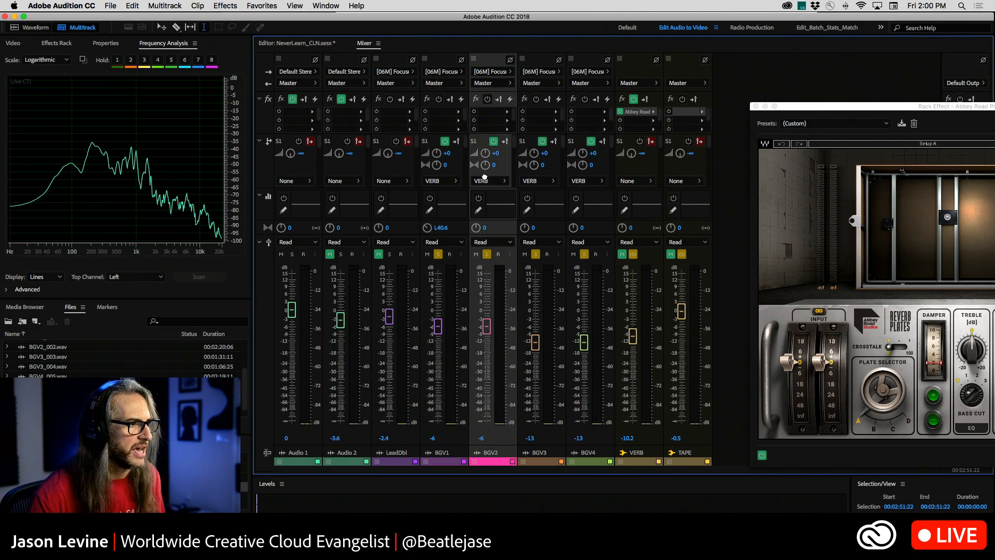
{"action": "left_click_drag", "start_coordinate": [476, 229], "coordinate": [494, 173]}
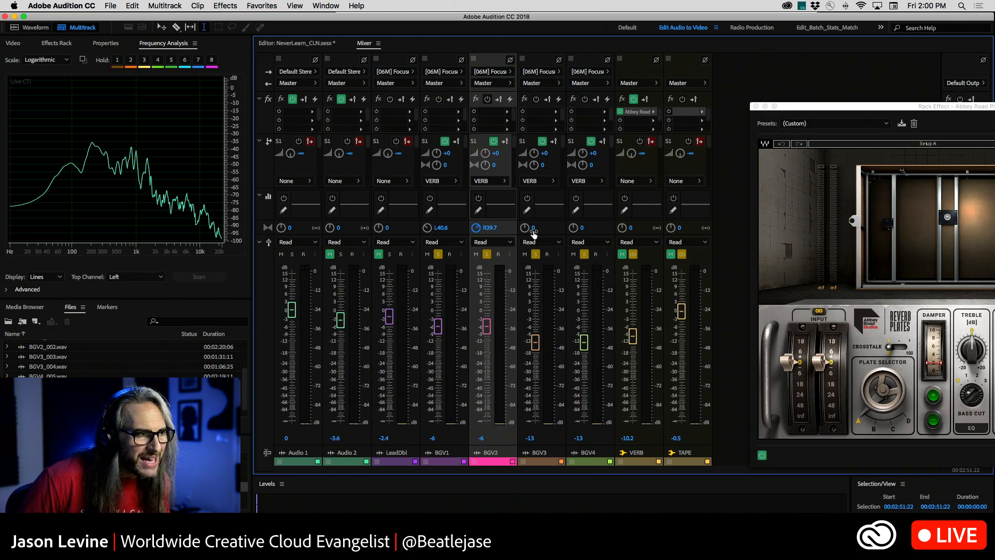
Pan the BGV3 track to about L3.3 and the BGV4 track to about R3.5.
{"action": "left_click_drag", "start_coordinate": [525, 227], "coordinate": [525, 234]}
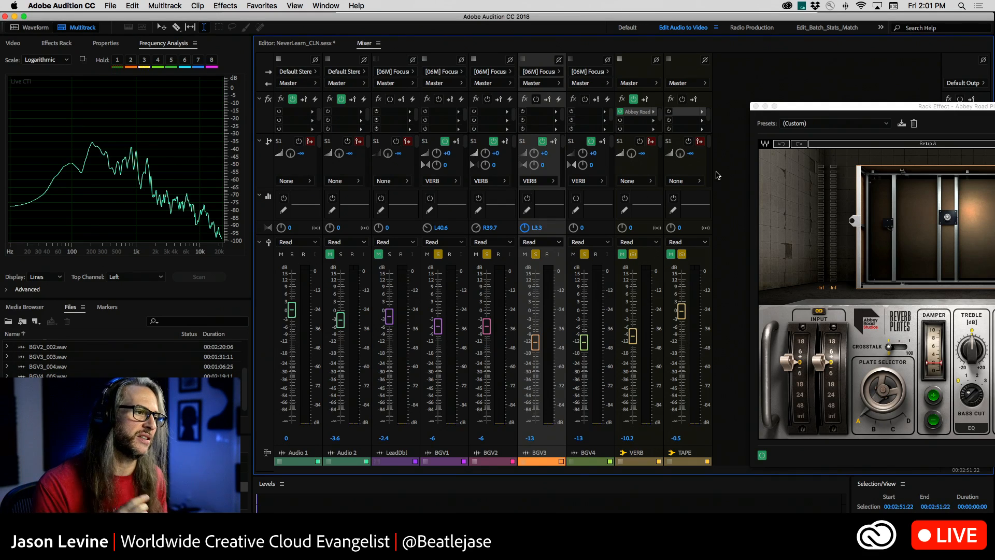
{"action": "left_click_drag", "start_coordinate": [574, 228], "coordinate": [576, 222]}
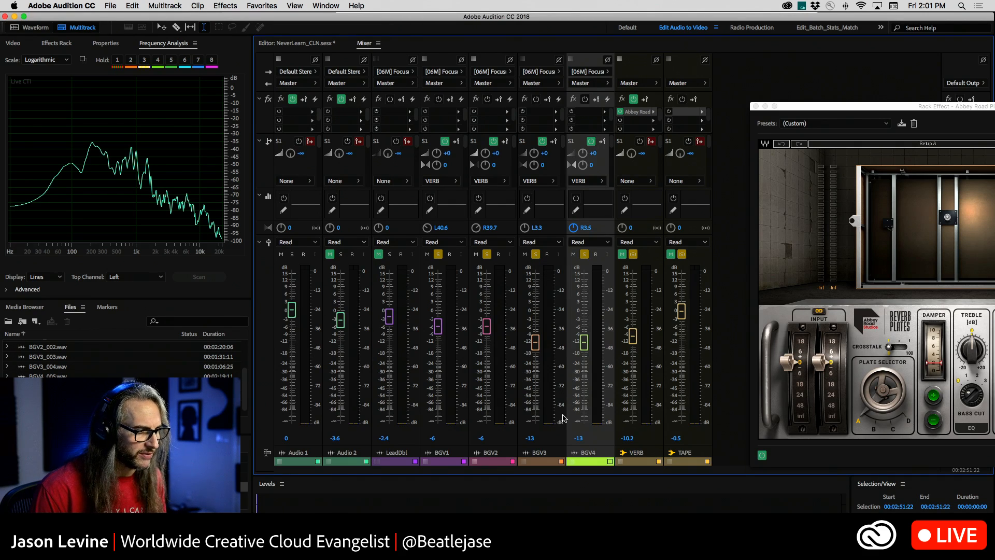
Close the plate reverb window and play the soloed background vocals in the session from about 00:02:44 to hear the blend.
{"action": "left_click", "coordinate": [285, 45]}
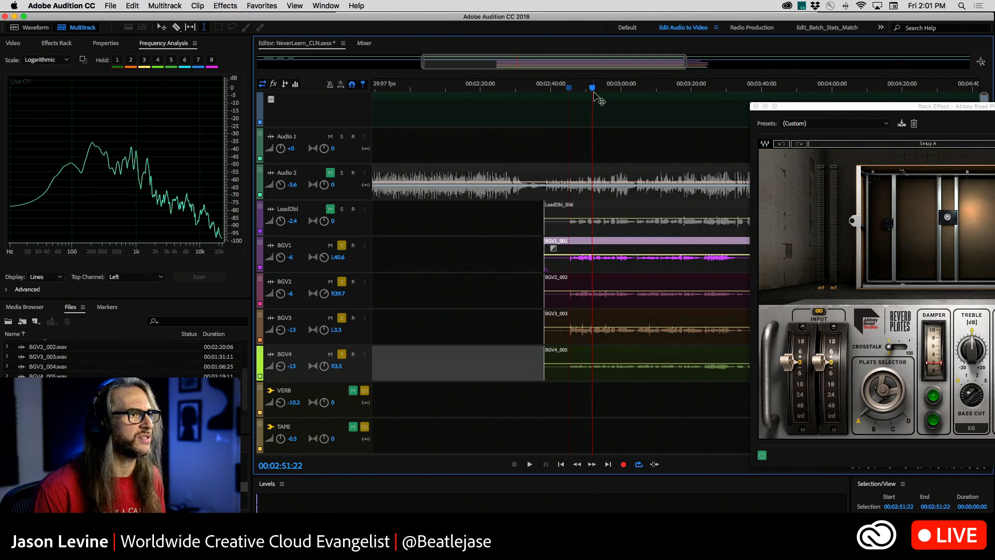
{"action": "left_click_drag", "start_coordinate": [591, 89], "coordinate": [568, 87]}
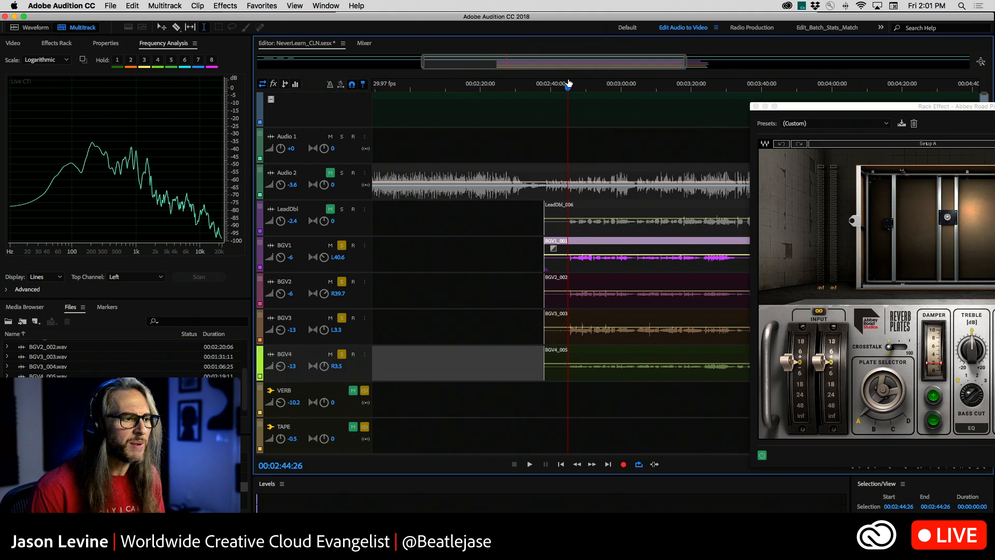
{"action": "left_click", "coordinate": [755, 106]}
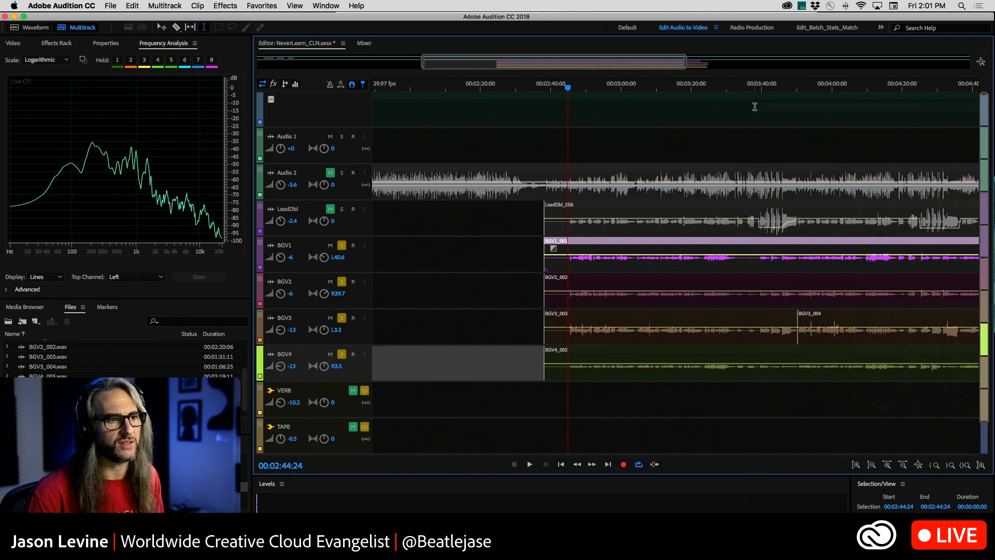
{"action": "key", "text": "space"}
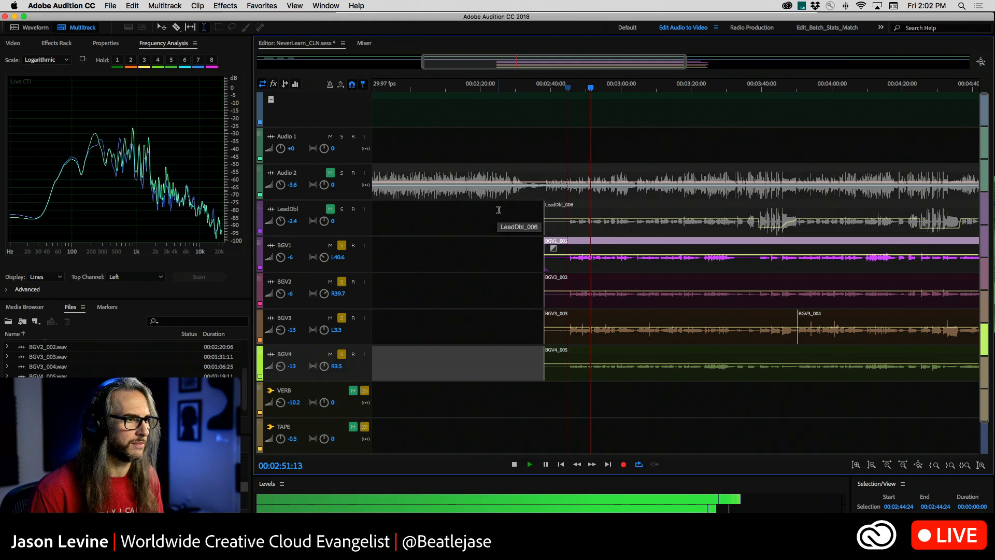
{"action": "key", "text": "space"}
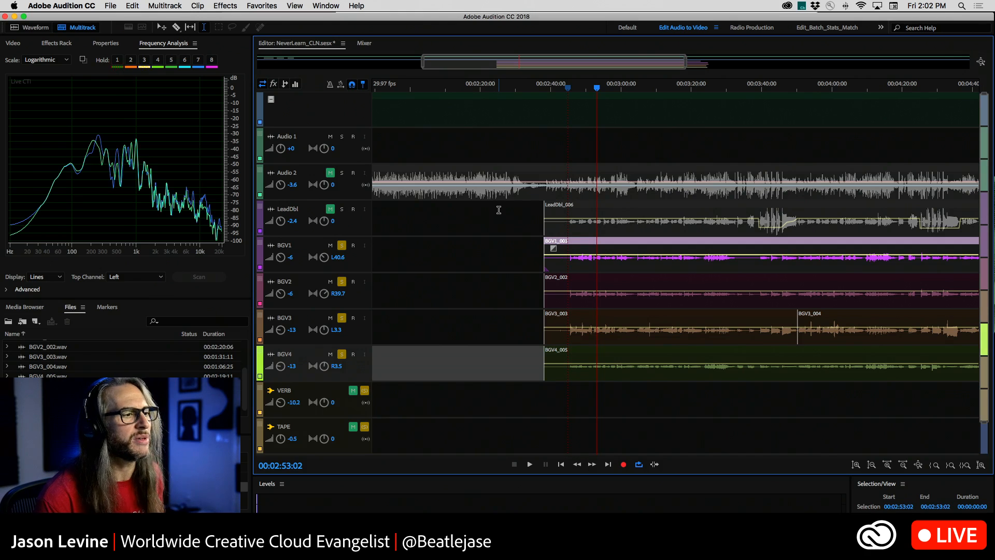
Insert an Analog Delay effect in the first effect slot of the TAPE bus in the mixer.
{"action": "left_click", "coordinate": [365, 43]}
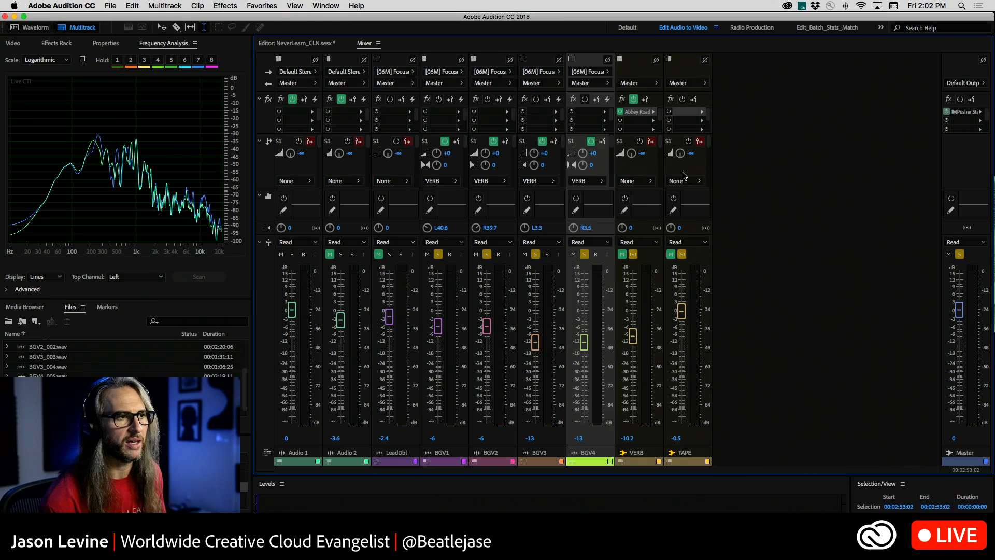
{"action": "left_click", "coordinate": [702, 112]}
{"action": "mouse_move", "coordinate": [762, 157]}
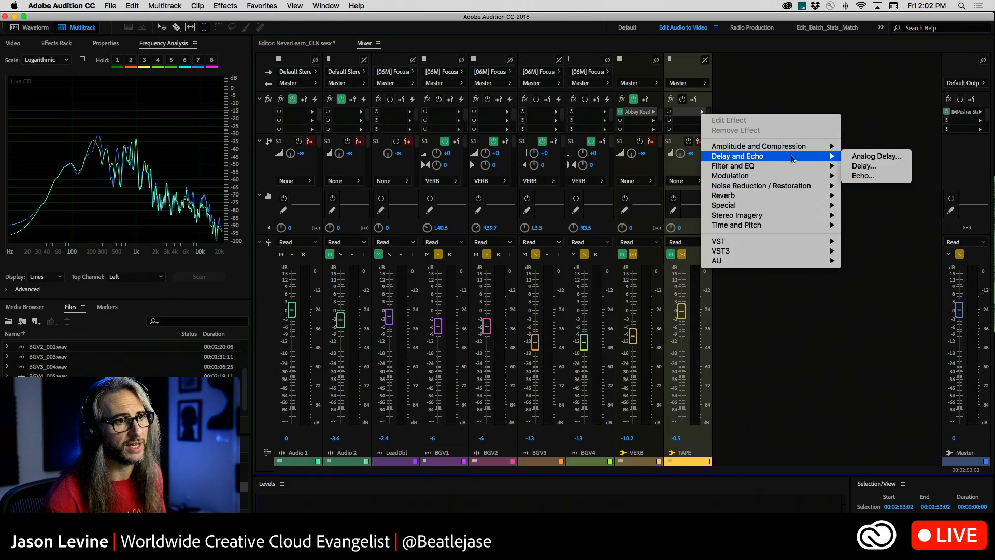
{"action": "left_click", "coordinate": [885, 157]}
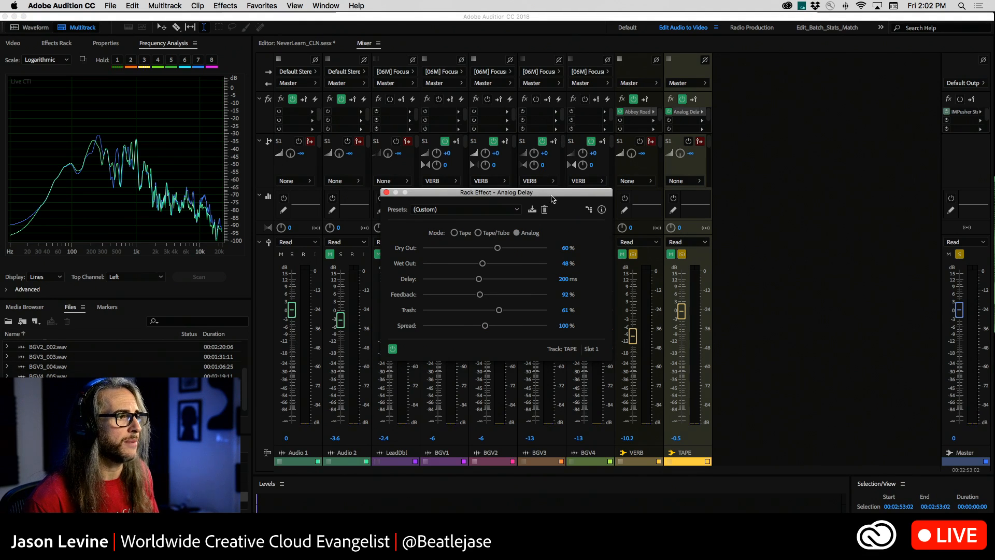
{"action": "left_click_drag", "start_coordinate": [473, 194], "coordinate": [743, 95]}
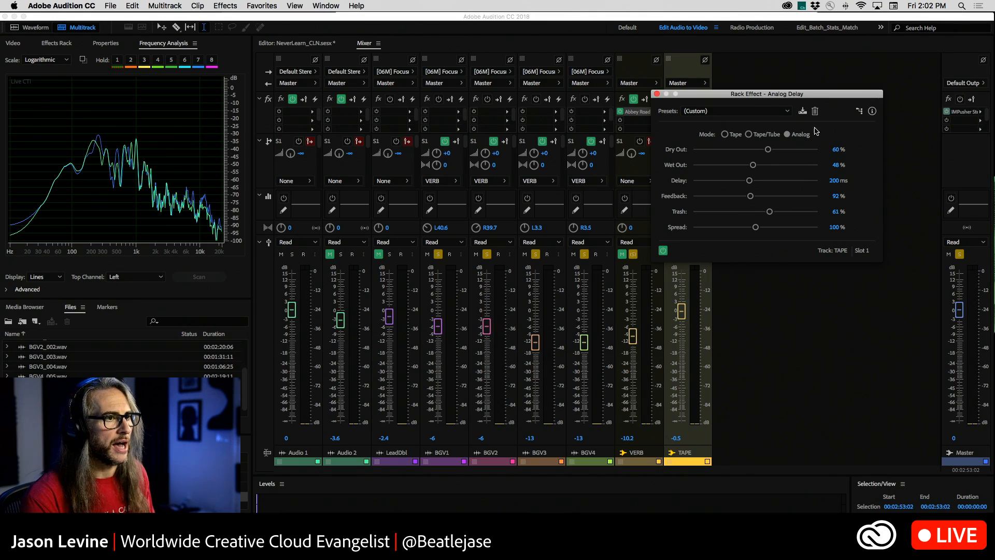
Switch the Analog Delay mode to Tape/Tube and back to Analog, keeping the custom preset, and close the effect window.
{"action": "left_click", "coordinate": [786, 112]}
{"action": "left_click", "coordinate": [783, 107]}
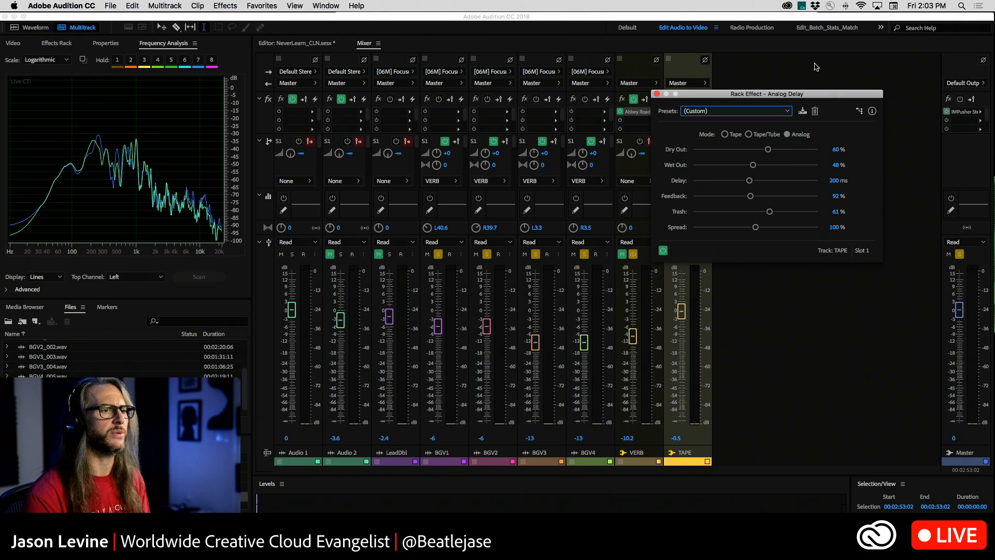
{"action": "left_click", "coordinate": [768, 135]}
{"action": "left_click", "coordinate": [788, 134]}
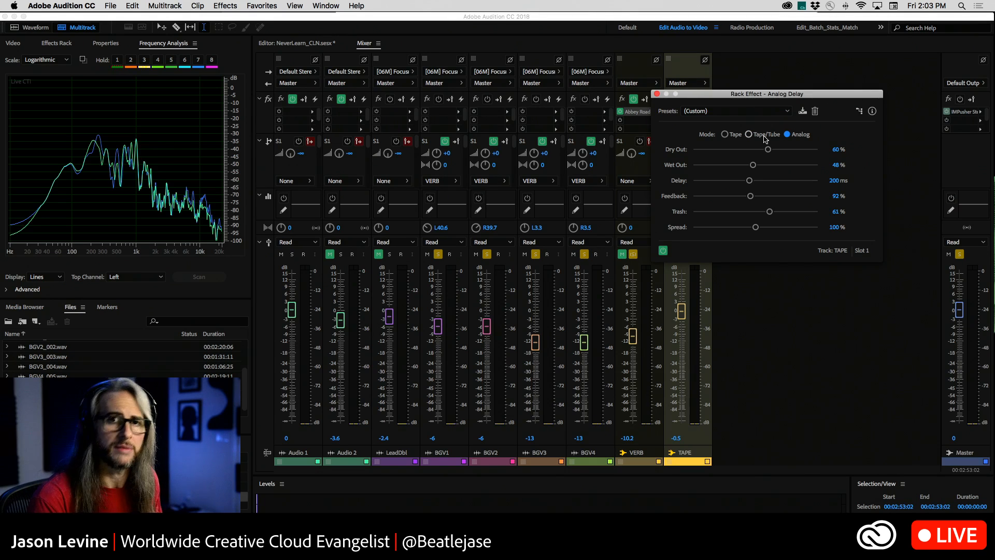
{"action": "left_click", "coordinate": [657, 93]}
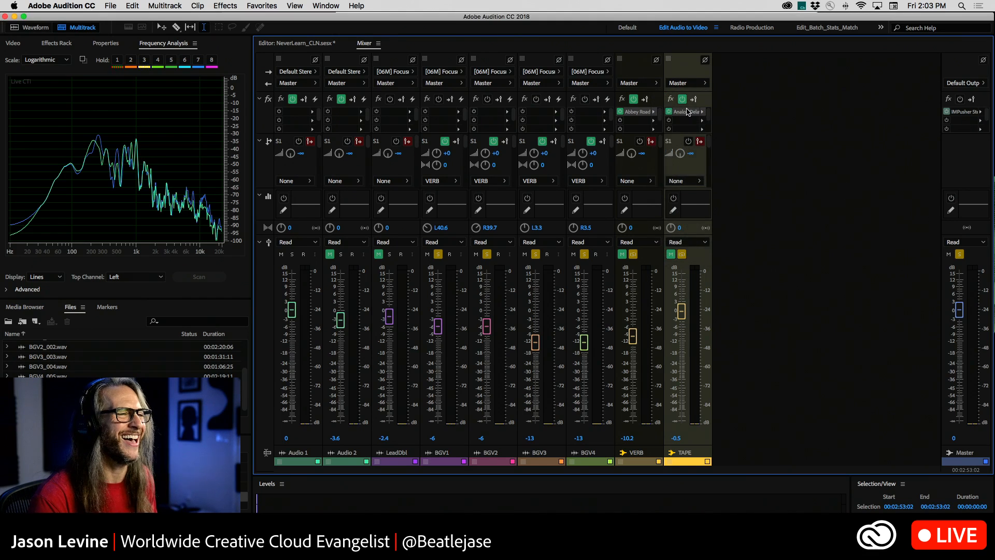
Replace the TAPE bus's Analog Delay with the standard Delay effect, view its settings and close it.
{"action": "left_click", "coordinate": [703, 111]}
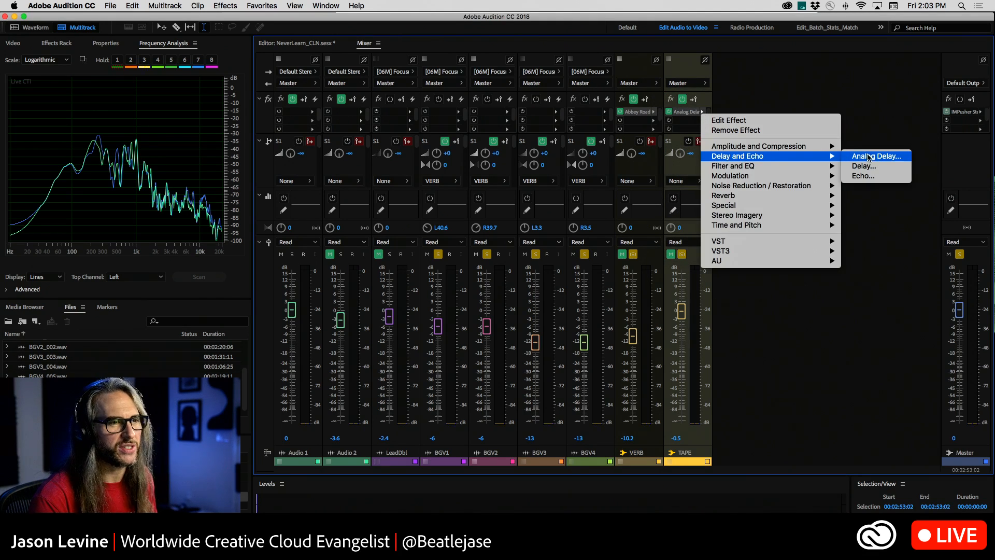
{"action": "left_click", "coordinate": [879, 166]}
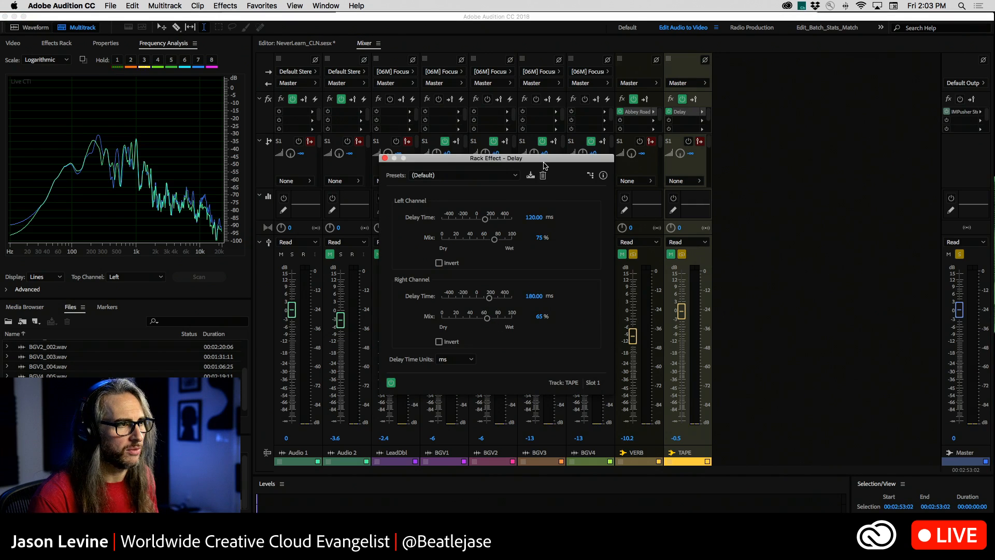
{"action": "left_click_drag", "start_coordinate": [544, 160], "coordinate": [812, 73]}
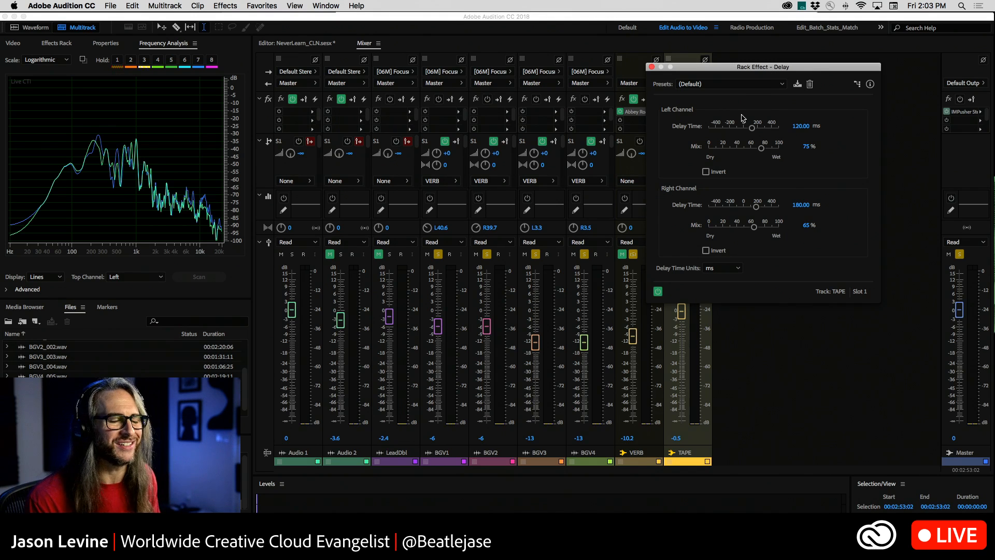
{"action": "left_click", "coordinate": [651, 68]}
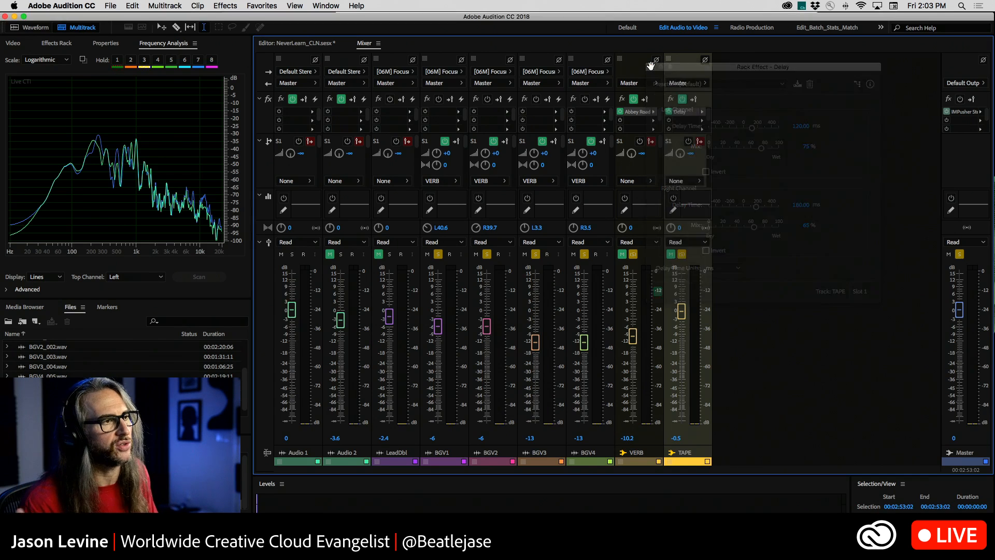
Replace the TAPE bus's Delay with the Waves Reel ADT (s) Audio Unit and move its window clear of the track channels.
{"action": "left_click", "coordinate": [703, 111]}
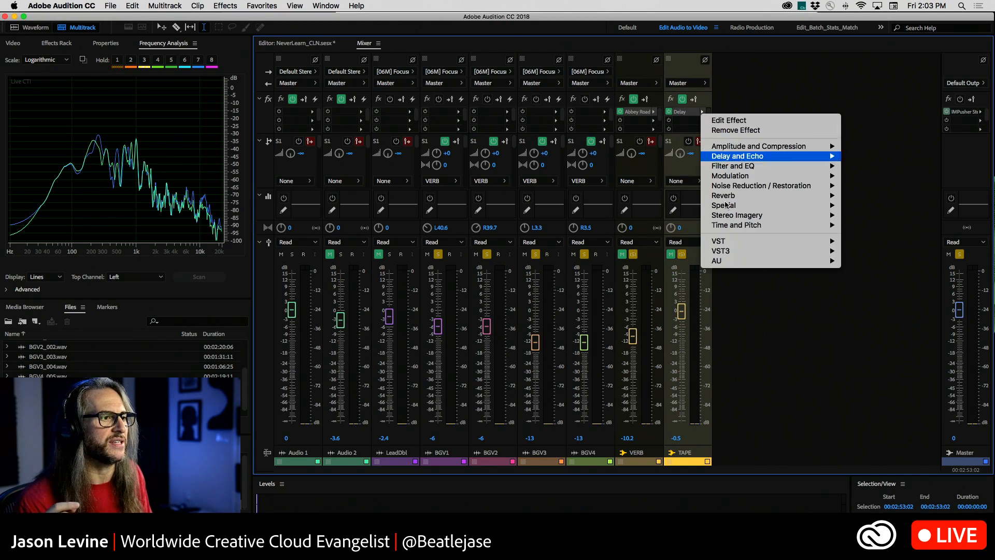
{"action": "mouse_move", "coordinate": [753, 264]}
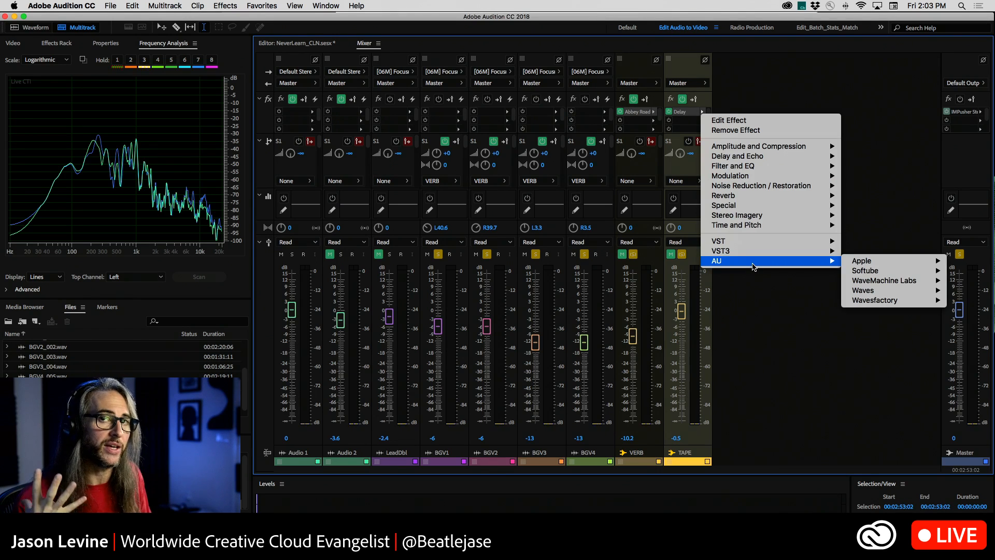
{"action": "mouse_move", "coordinate": [864, 291]}
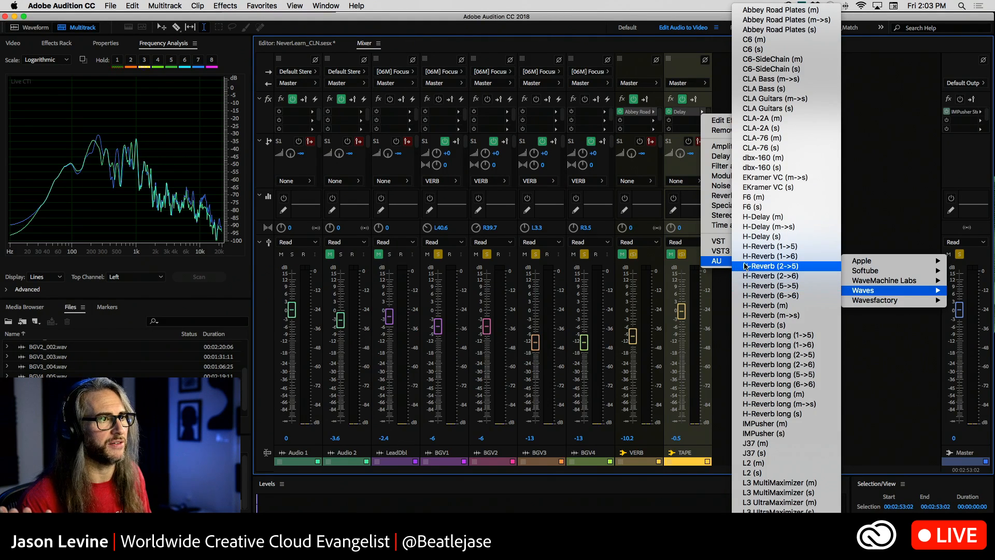
{"action": "scroll", "coordinate": [781, 308], "scroll_direction": "down", "scroll_amount": 3}
{"action": "scroll", "coordinate": [782, 308], "scroll_direction": "down", "scroll_amount": 9}
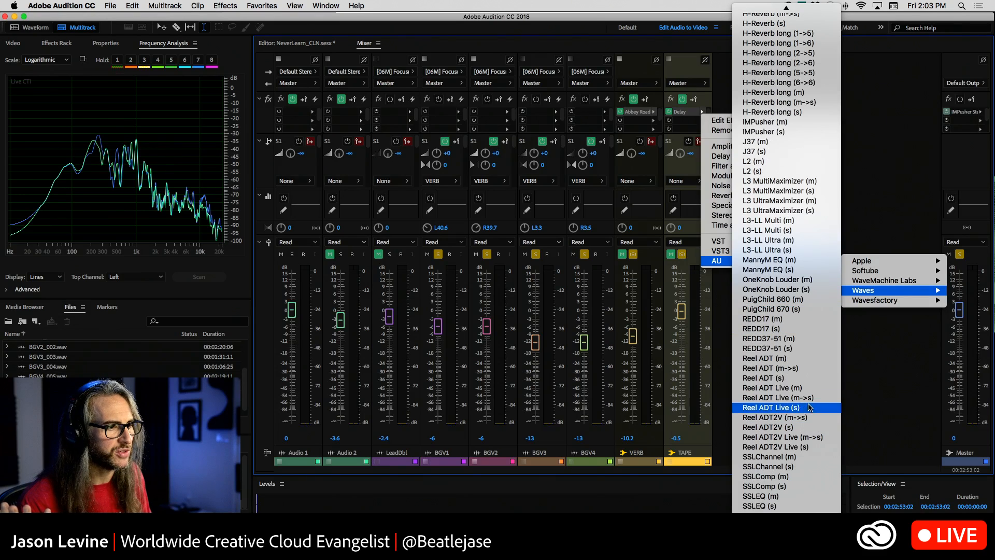
{"action": "left_click", "coordinate": [786, 379]}
{"action": "left_click_drag", "start_coordinate": [446, 98], "coordinate": [690, 4]}
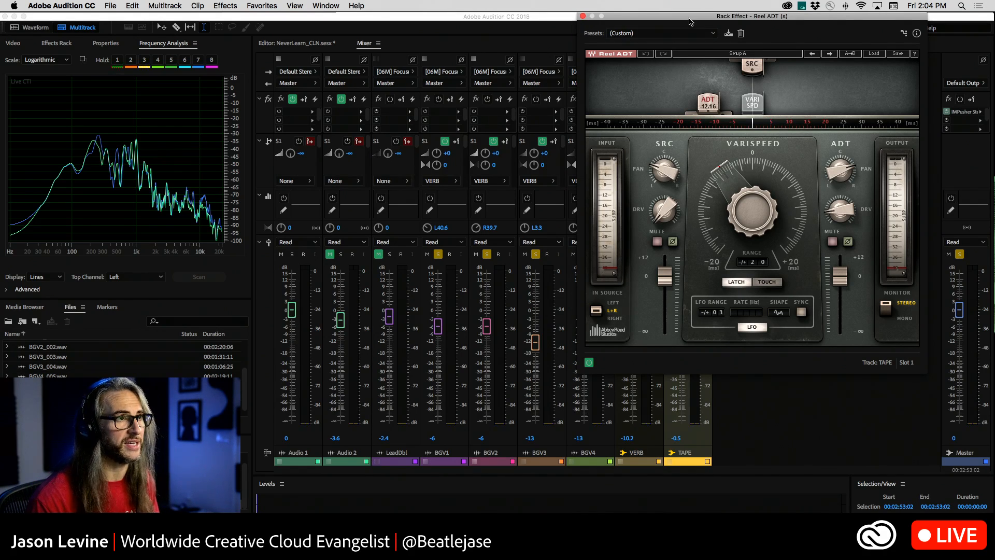
{"action": "left_click_drag", "start_coordinate": [689, 17], "coordinate": [757, 17]}
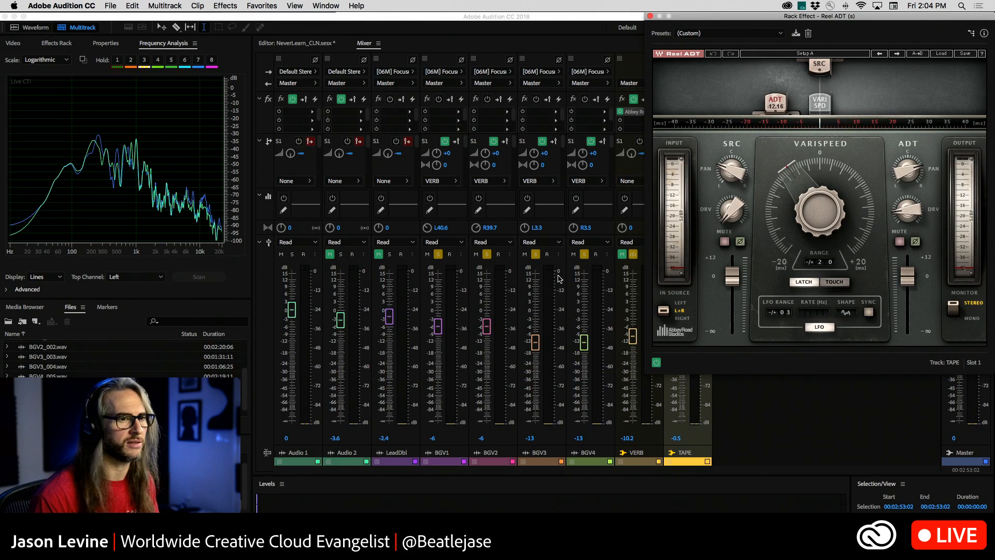
Show the second send slot (S2) of BGV1 through BGV4 to check their routing to the TAPE bus.
{"action": "left_click", "coordinate": [721, 453]}
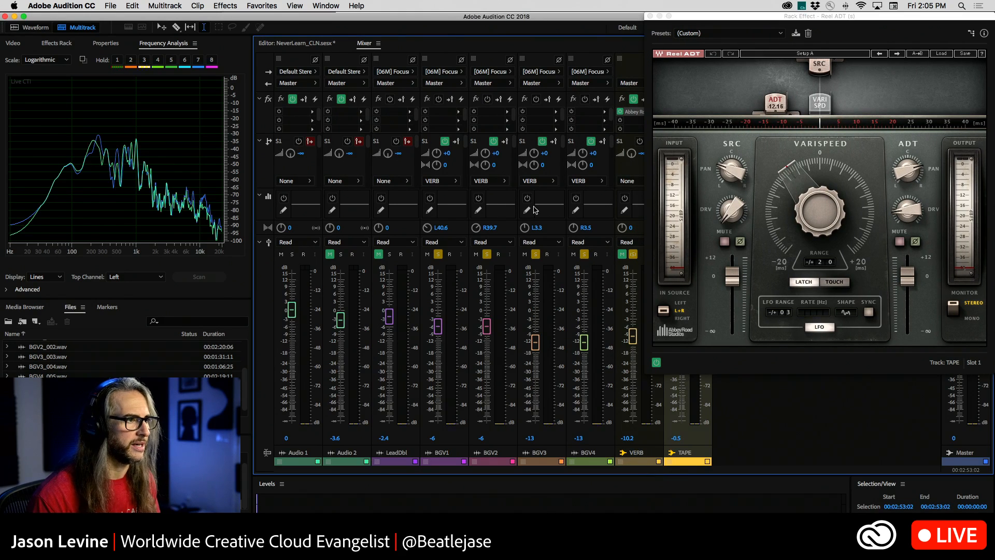
{"action": "left_click_drag", "start_coordinate": [466, 139], "coordinate": [614, 149]}
{"action": "left_click", "coordinate": [614, 145]}
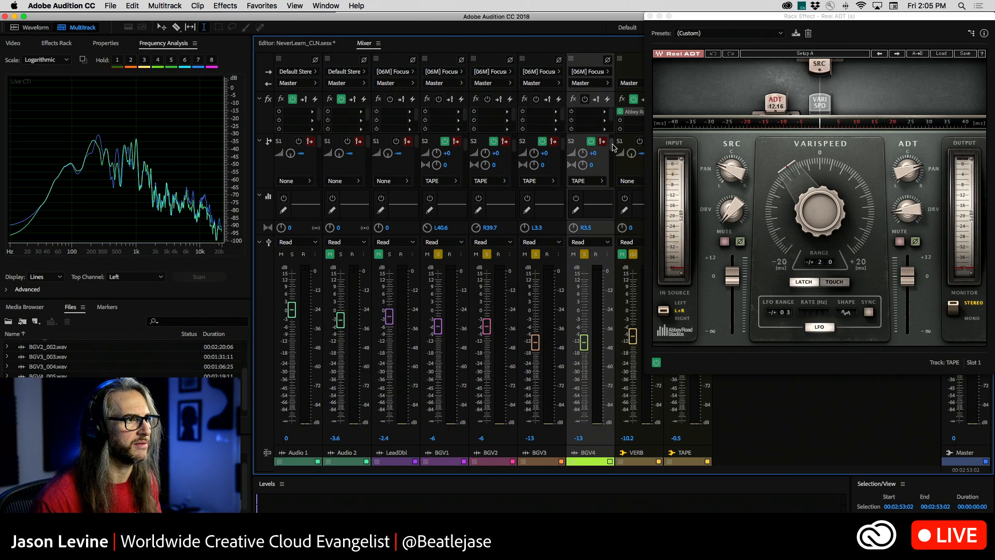
{"action": "left_click_drag", "start_coordinate": [690, 17], "coordinate": [788, 189]}
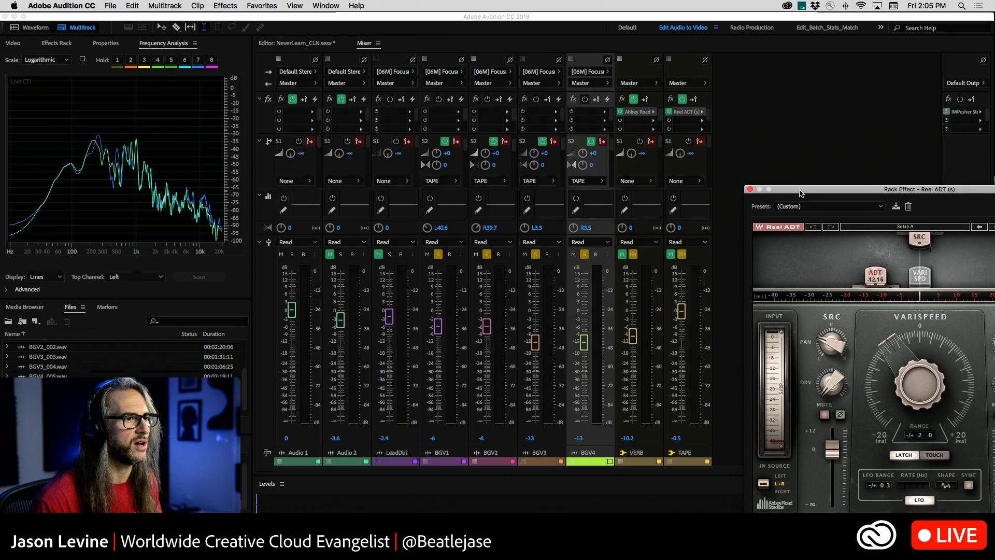
{"action": "left_click", "coordinate": [669, 258]}
Load the Vocal Rock Stereo factory preset into the TAPE bus's Reel ADT effect.
{"action": "left_click_drag", "start_coordinate": [785, 182], "coordinate": [696, 10]}
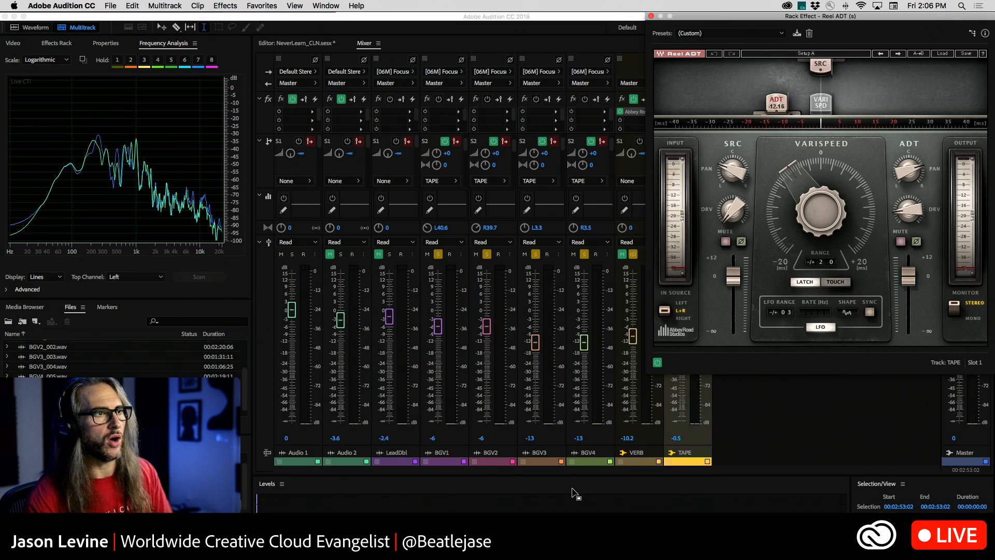
{"action": "left_click_drag", "start_coordinate": [887, 16], "coordinate": [862, 16]}
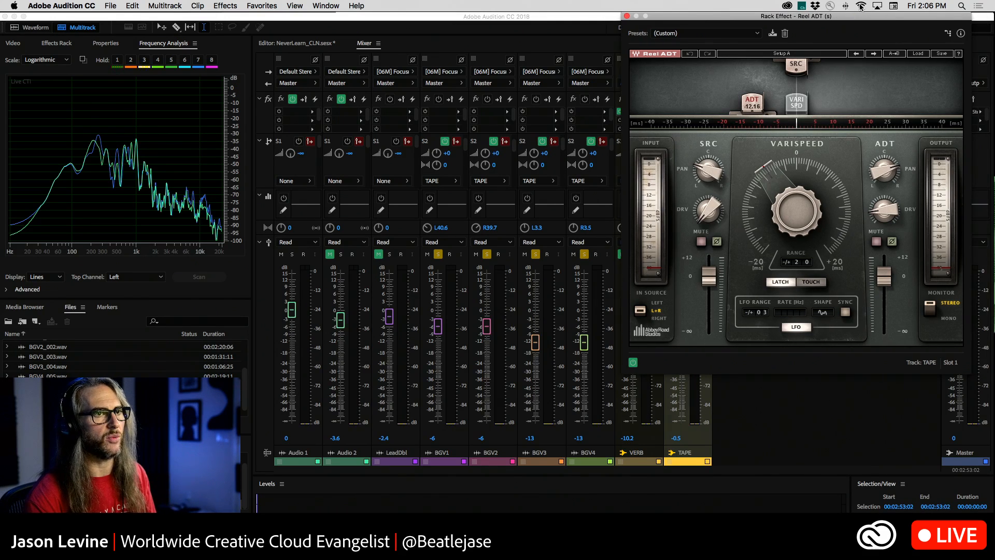
{"action": "left_click", "coordinate": [919, 54]}
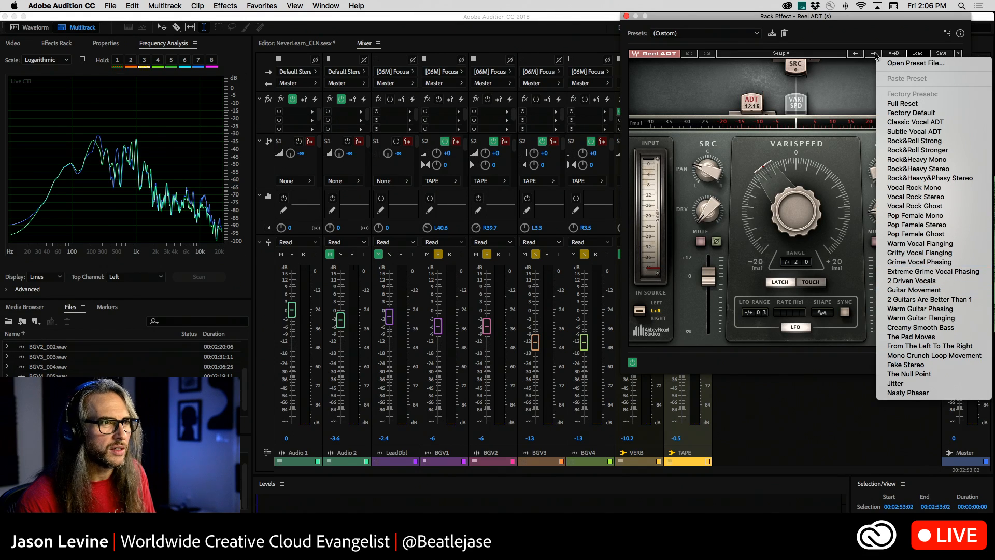
{"action": "left_click", "coordinate": [953, 199]}
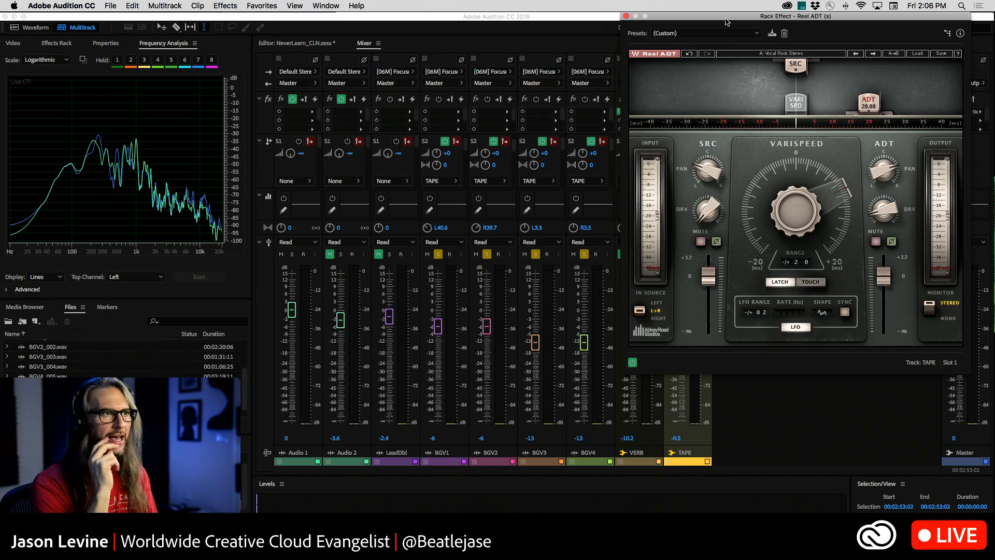
Unmute the TAPE bus in the multitrack session and select the time range from 00:02:45:07 to about 00:03:04:11.
{"action": "left_click", "coordinate": [314, 44]}
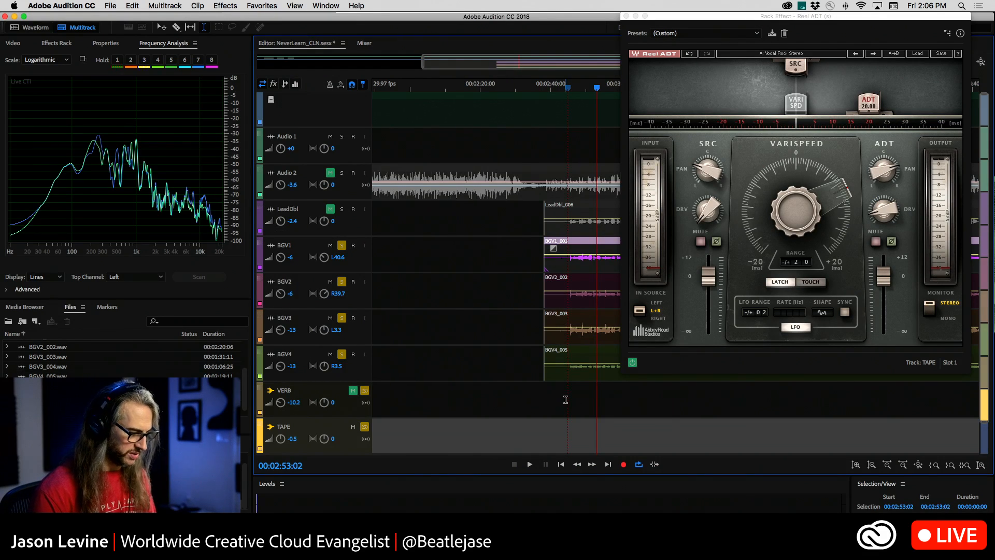
{"action": "left_click_drag", "start_coordinate": [569, 374], "coordinate": [642, 375]}
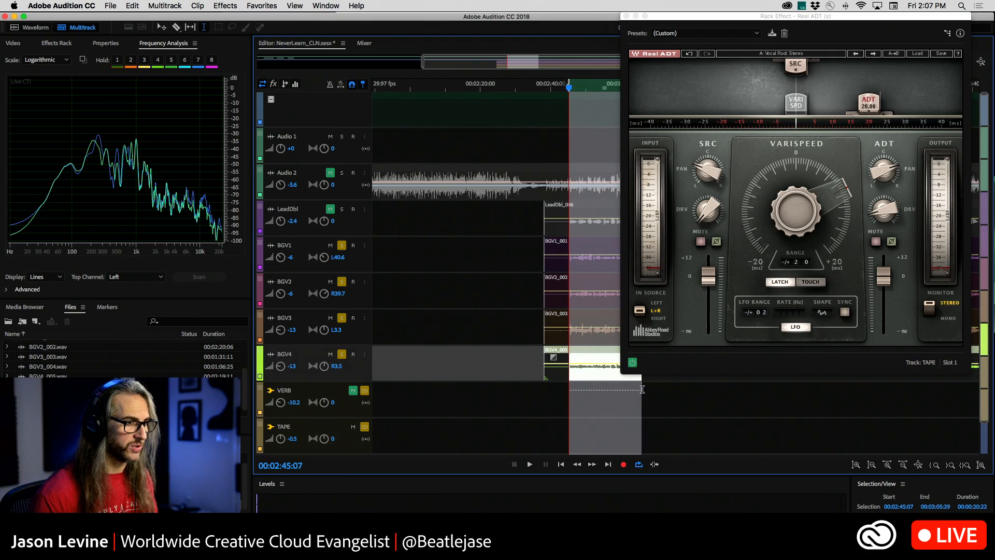
{"action": "left_click_drag", "start_coordinate": [685, 26], "coordinate": [801, 82]}
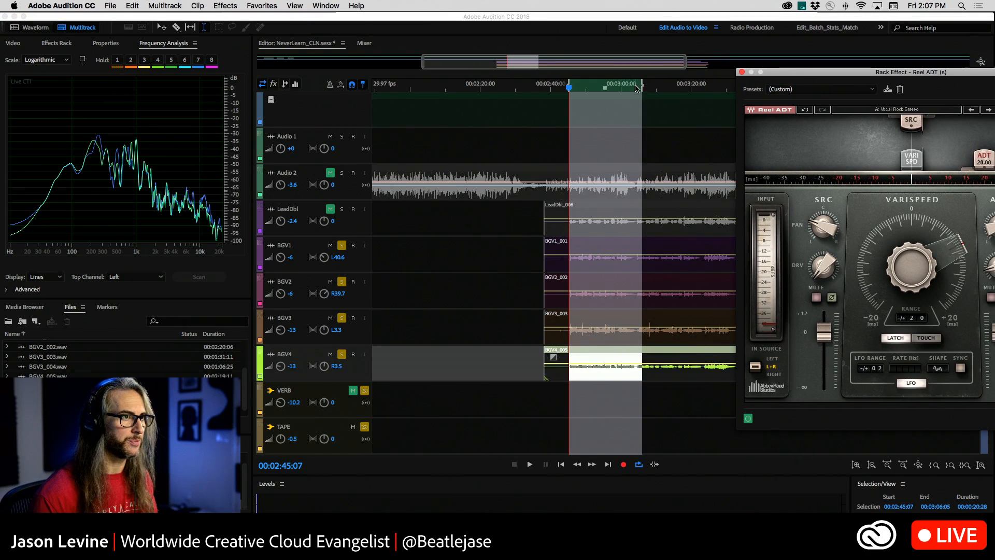
{"action": "left_click_drag", "start_coordinate": [643, 83], "coordinate": [636, 113]}
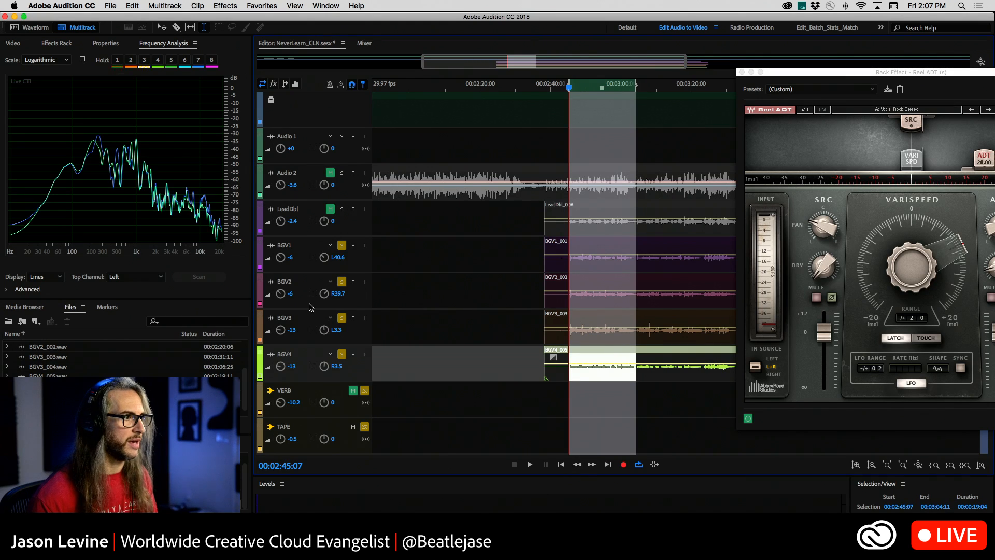
Take BGV2, BGV3 and BGV4 out of solo so that only BGV1 is soloed.
{"action": "left_click", "coordinate": [341, 281]}
{"action": "left_click", "coordinate": [342, 318]}
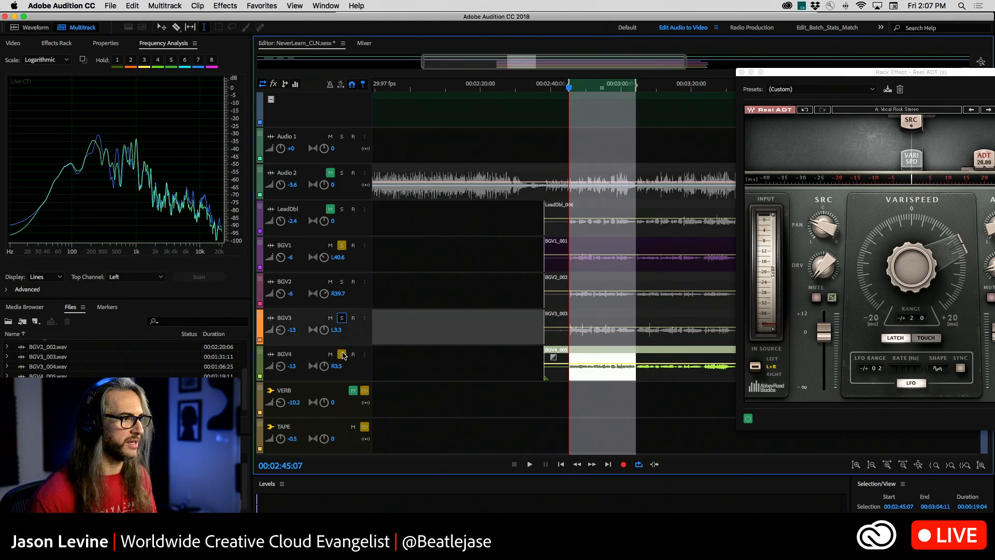
{"action": "left_click", "coordinate": [341, 355]}
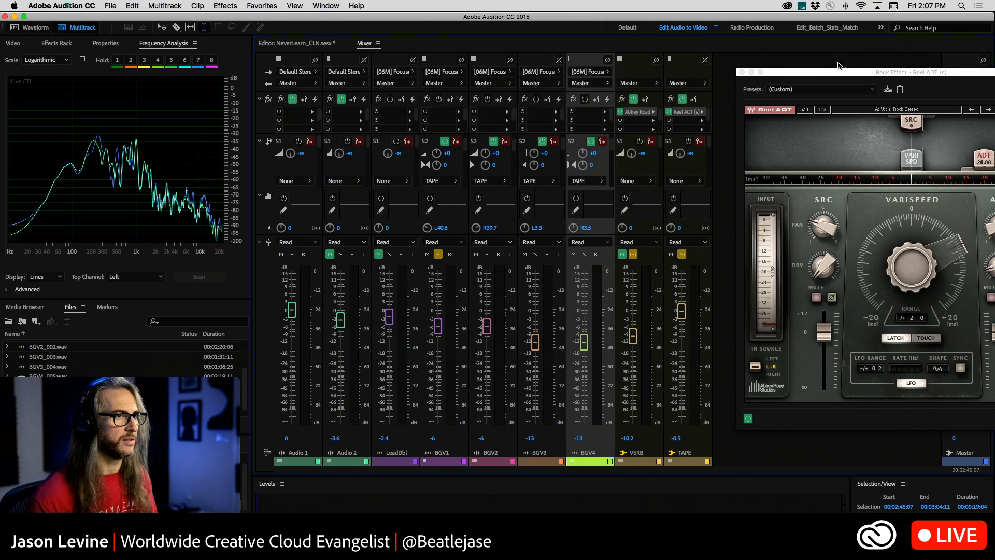
Set BGV1's send to the TAPE bus to -3 dB, panned R40.7, while playing the selection.
{"action": "left_click_drag", "start_coordinate": [823, 72], "coordinate": [729, 3]}
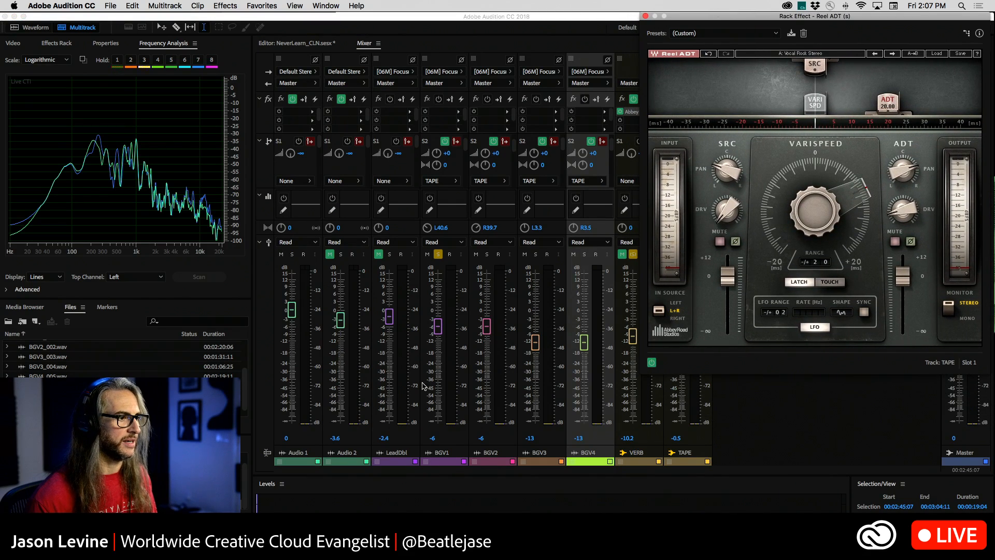
{"action": "left_click", "coordinate": [458, 442]}
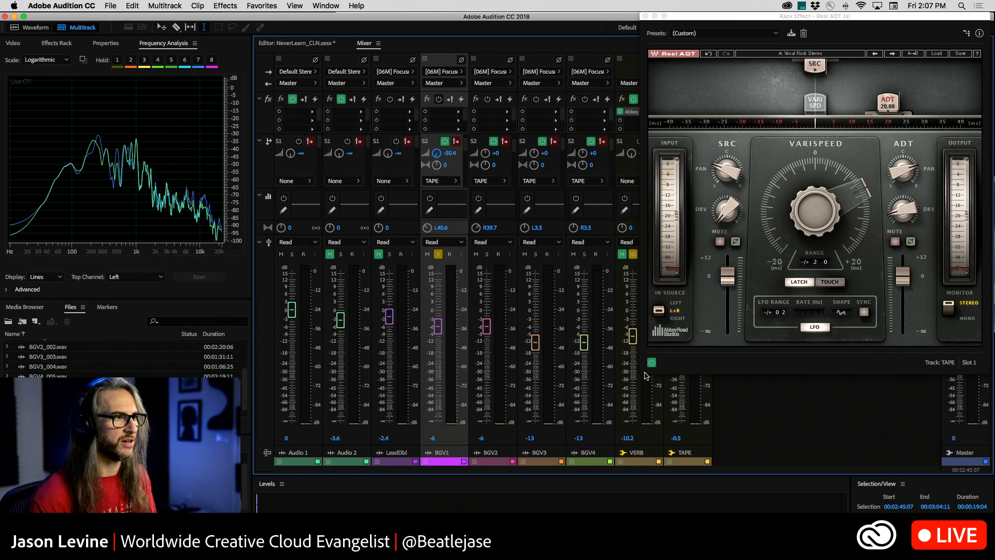
{"action": "left_click_drag", "start_coordinate": [753, 19], "coordinate": [714, 18]}
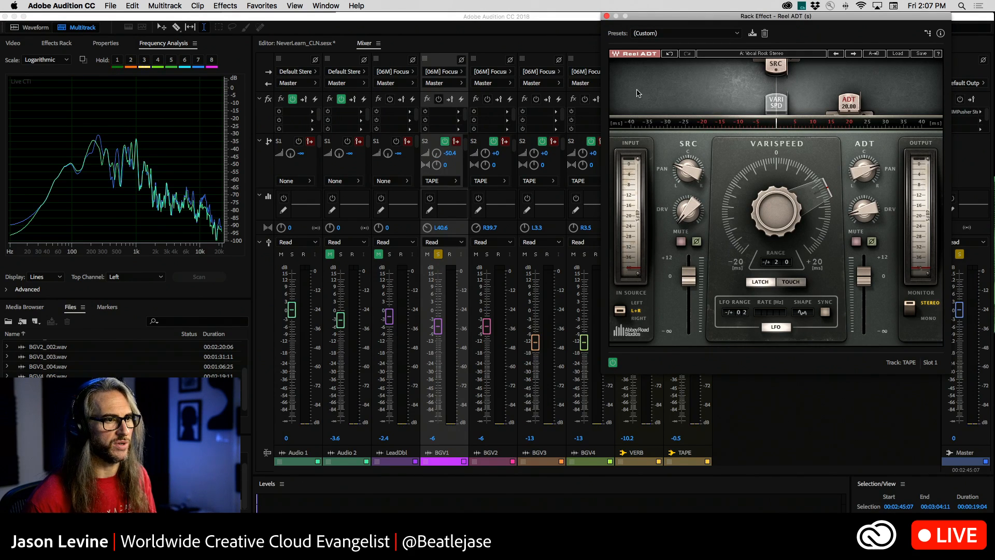
{"action": "key", "text": "space"}
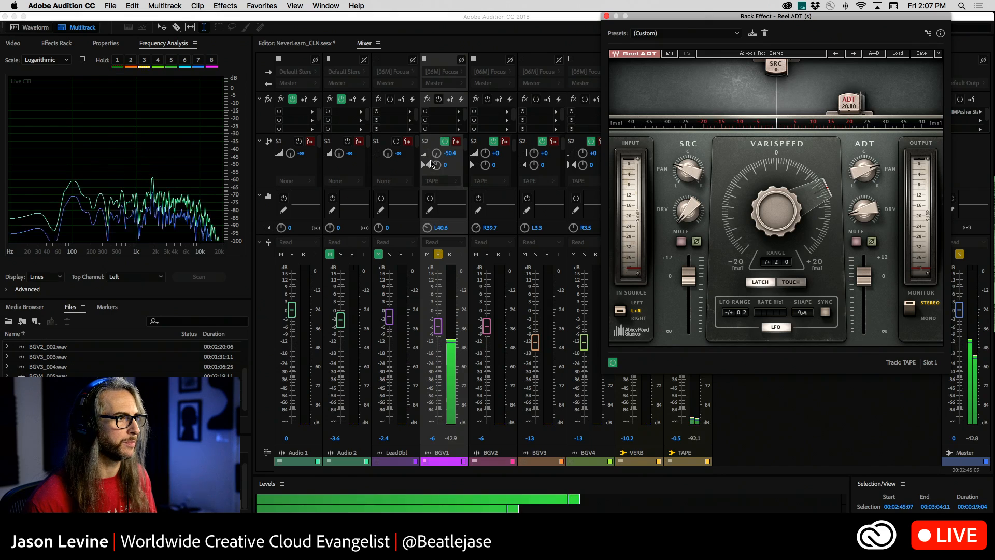
{"action": "left_click_drag", "start_coordinate": [435, 154], "coordinate": [434, 124]}
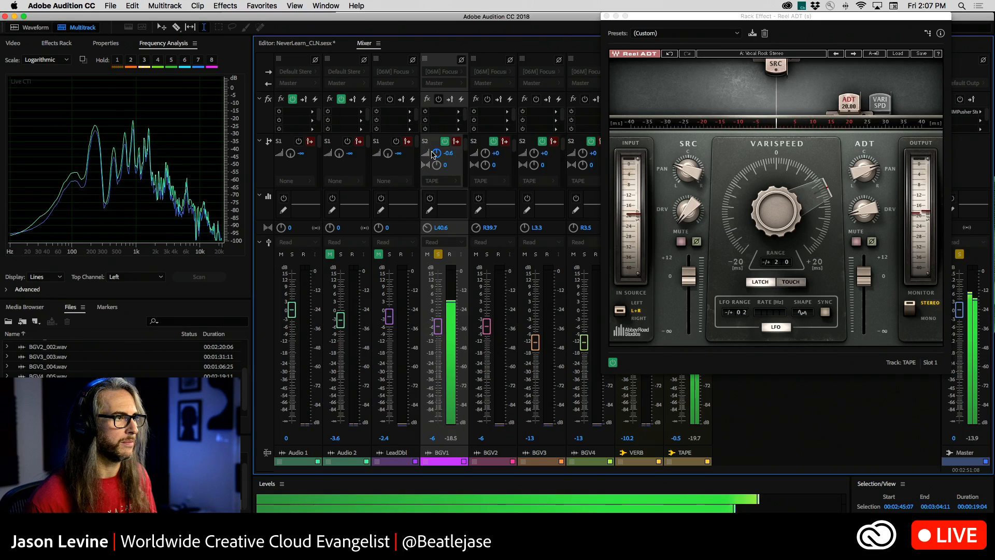
{"action": "left_click_drag", "start_coordinate": [434, 153], "coordinate": [457, 105]}
Solo BGV2 as well and set its TAPE send to -6.6 dB, panned L40.1.
{"action": "left_click", "coordinate": [487, 254]}
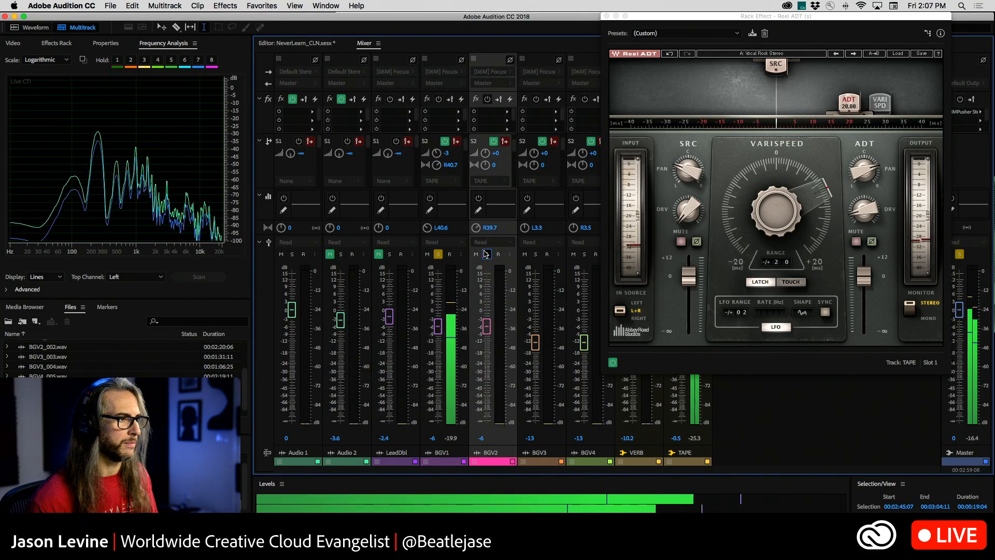
{"action": "left_click_drag", "start_coordinate": [484, 155], "coordinate": [486, 253]}
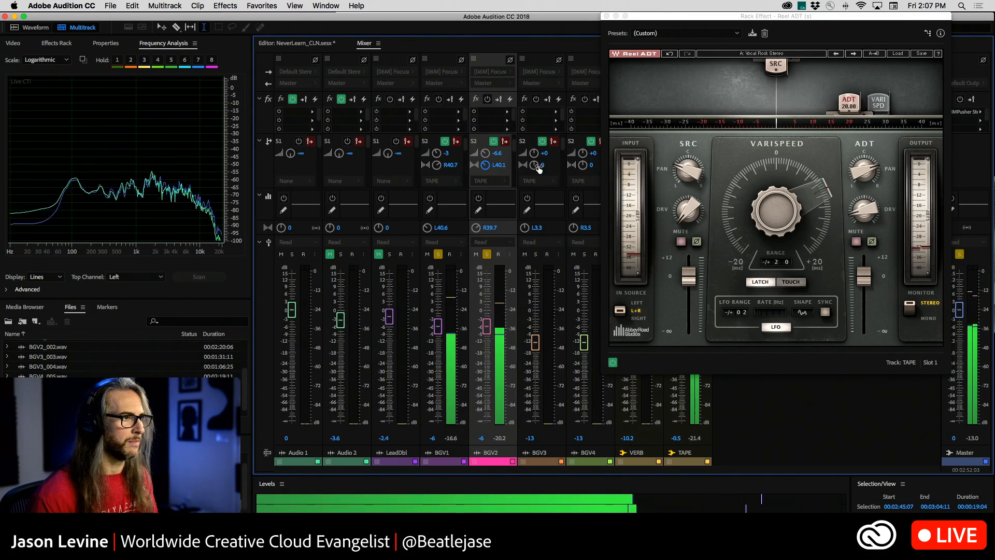
Add BGV3 to the solo, set its TAPE send to -1.2 dB and lower its track volume to -15.1 dB.
{"action": "left_click_drag", "start_coordinate": [533, 154], "coordinate": [583, 165]}
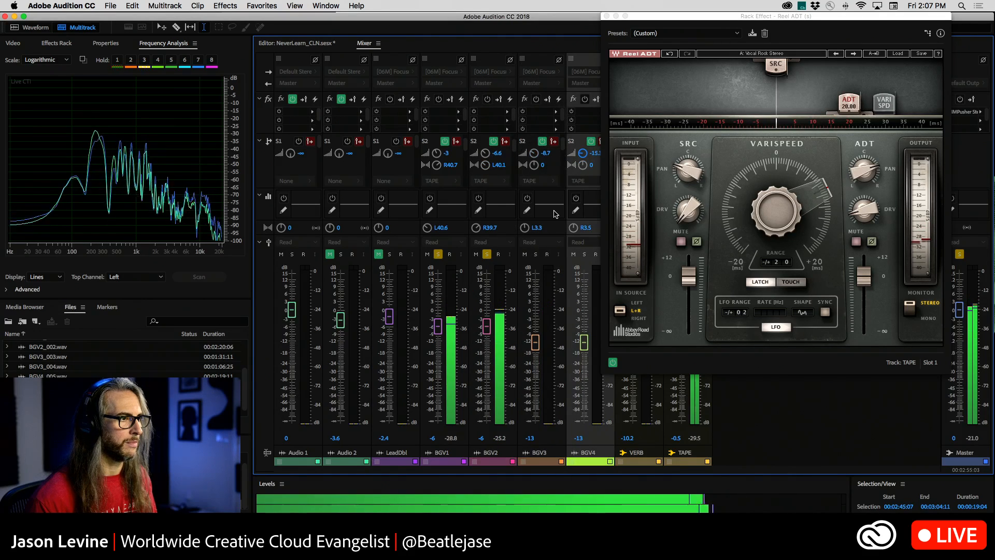
{"action": "left_click", "coordinate": [537, 254]}
{"action": "left_click_drag", "start_coordinate": [535, 154], "coordinate": [534, 141]}
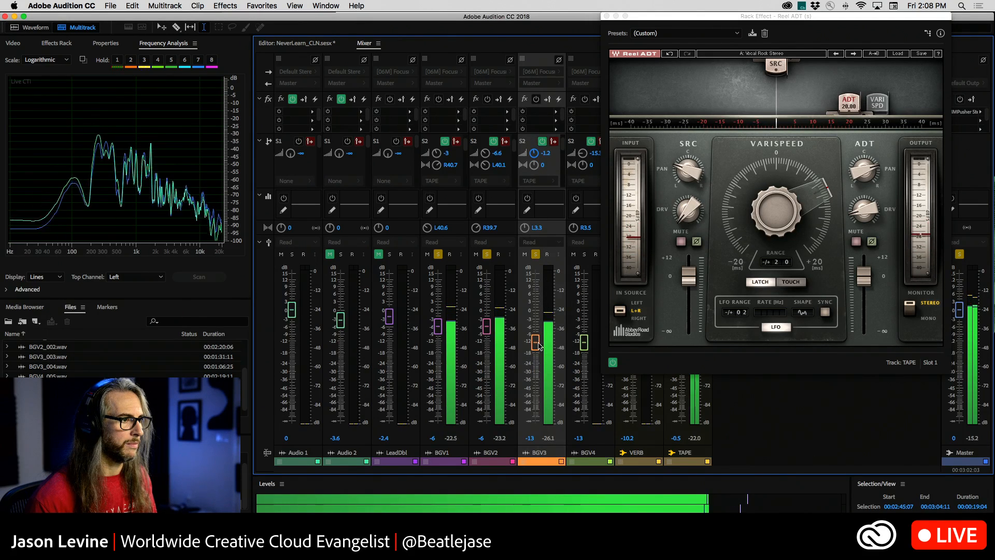
{"action": "mouse_move", "coordinate": [539, 346]}
{"action": "left_mouse_down"}
{"action": "mouse_move", "coordinate": [537, 355]}
{"action": "mouse_move", "coordinate": [539, 344]}
{"action": "left_mouse_up"}
Add BGV4 to the solo, set its TAPE send to -4.2 dB and stop playback.
{"action": "left_click", "coordinate": [584, 254]}
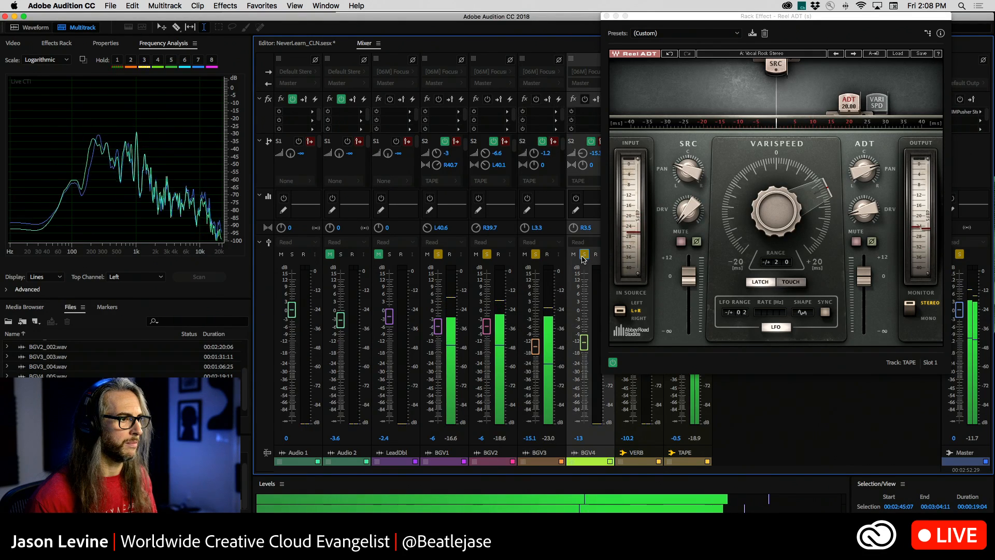
{"action": "mouse_move", "coordinate": [583, 158]}
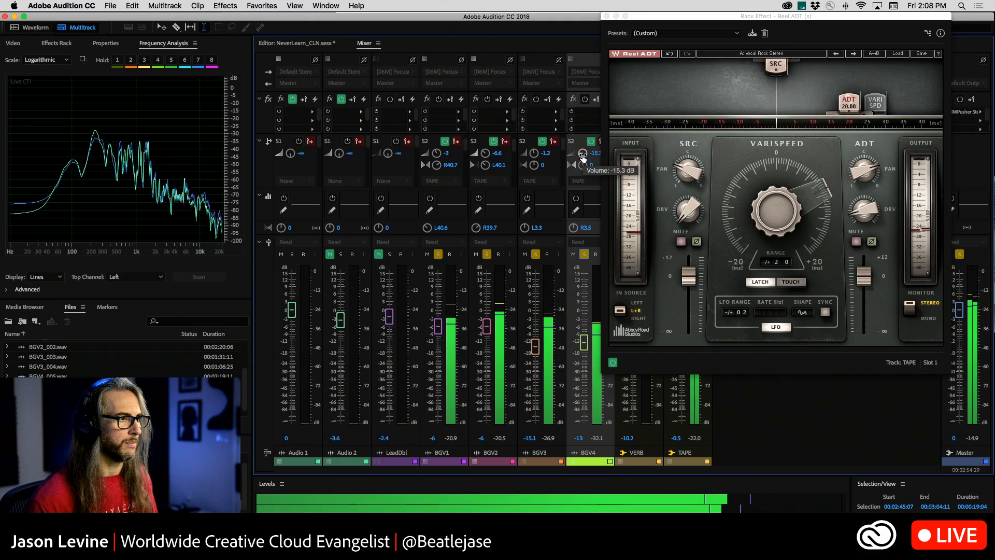
{"action": "left_click_drag", "start_coordinate": [584, 158], "coordinate": [583, 142]}
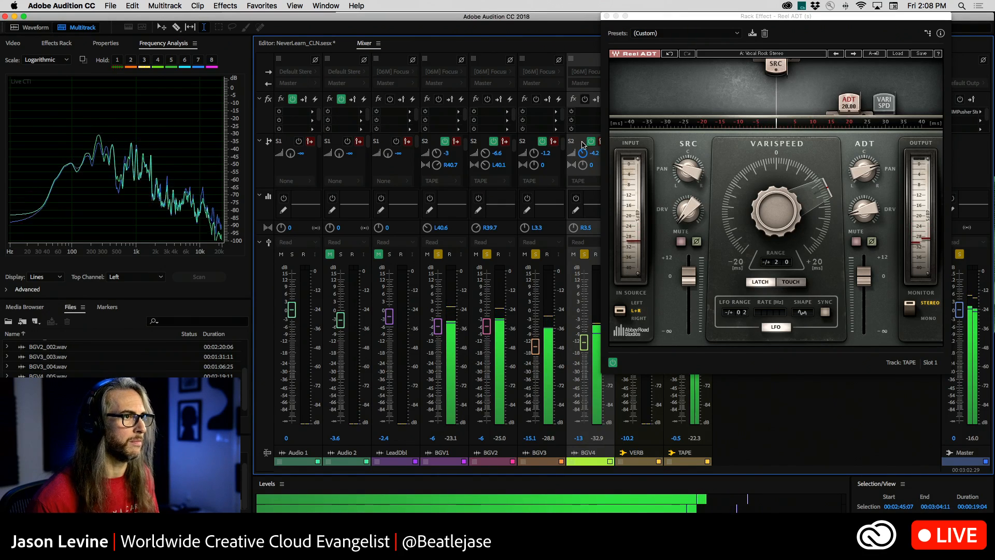
{"action": "key", "text": "space"}
Compare the soloed background vocals with the TAPE bus muted and unmuted during playback.
{"action": "left_click_drag", "start_coordinate": [676, 15], "coordinate": [208, 2]}
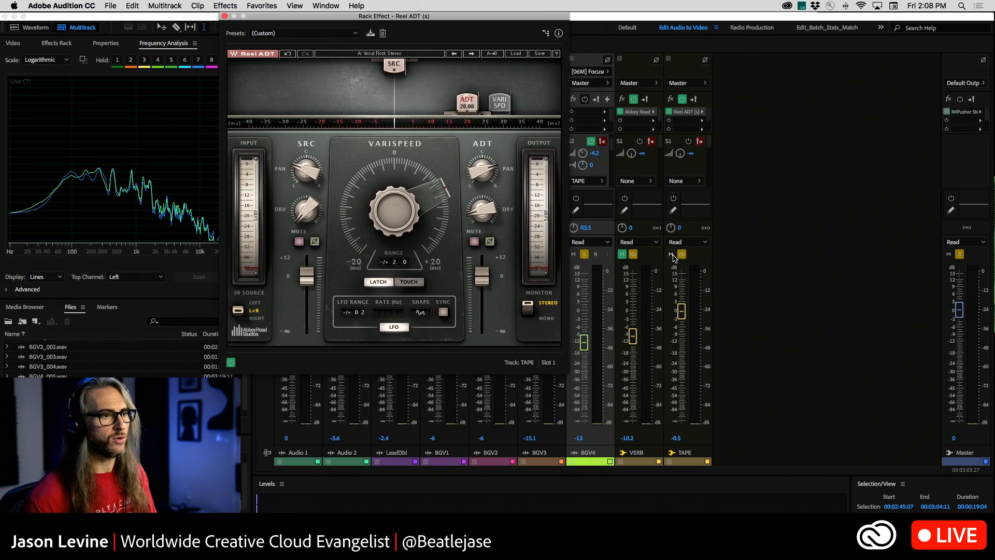
{"action": "left_click", "coordinate": [672, 255]}
{"action": "key", "text": "space"}
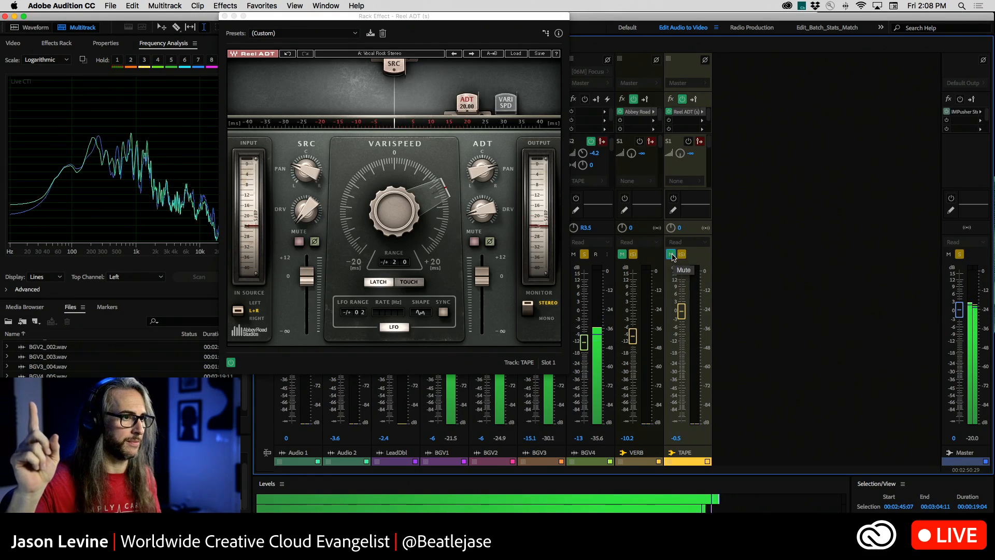
{"action": "left_click", "coordinate": [671, 254]}
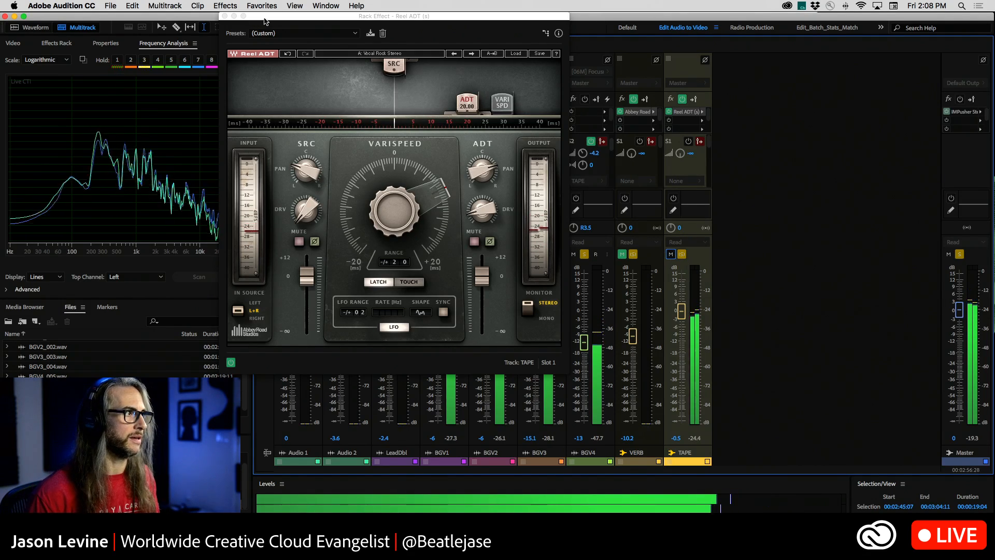
Audition the Rock&Heavy Stereo, Rock&Roll Stronger and Warm Vocal Flanging presets in Reel ADT, then reload Vocal Rock Stereo.
{"action": "left_click", "coordinate": [516, 54]}
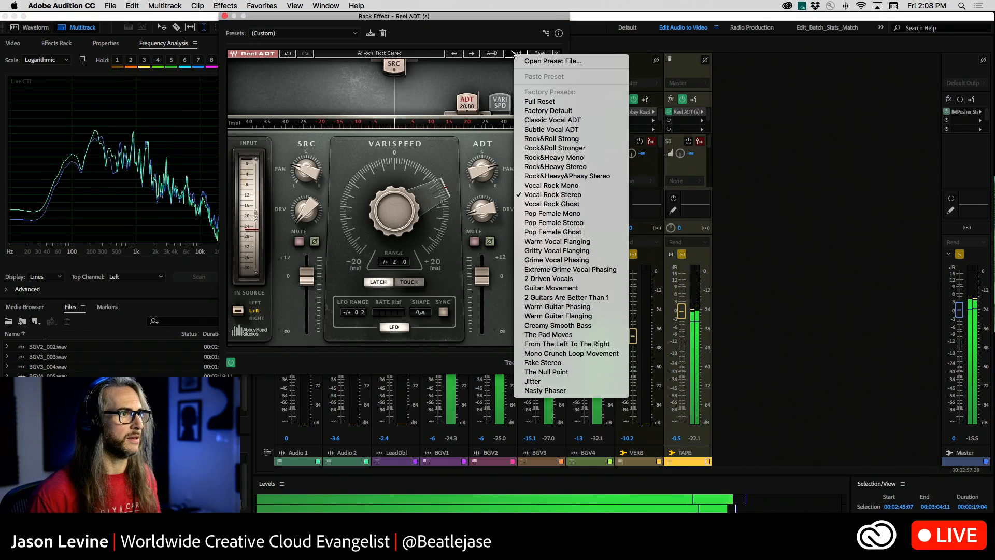
{"action": "left_click", "coordinate": [574, 167]}
{"action": "left_click", "coordinate": [521, 55]}
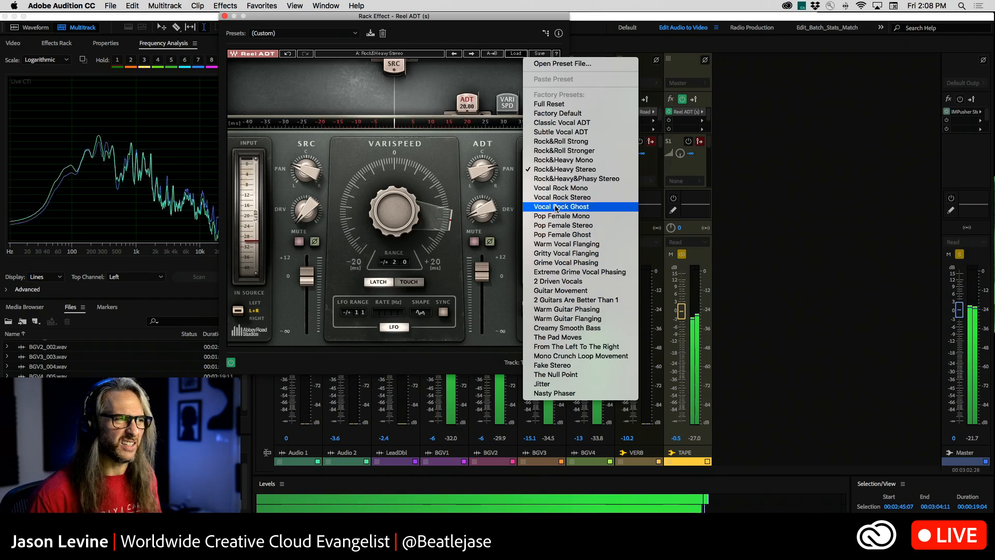
{"action": "left_click", "coordinate": [544, 150]}
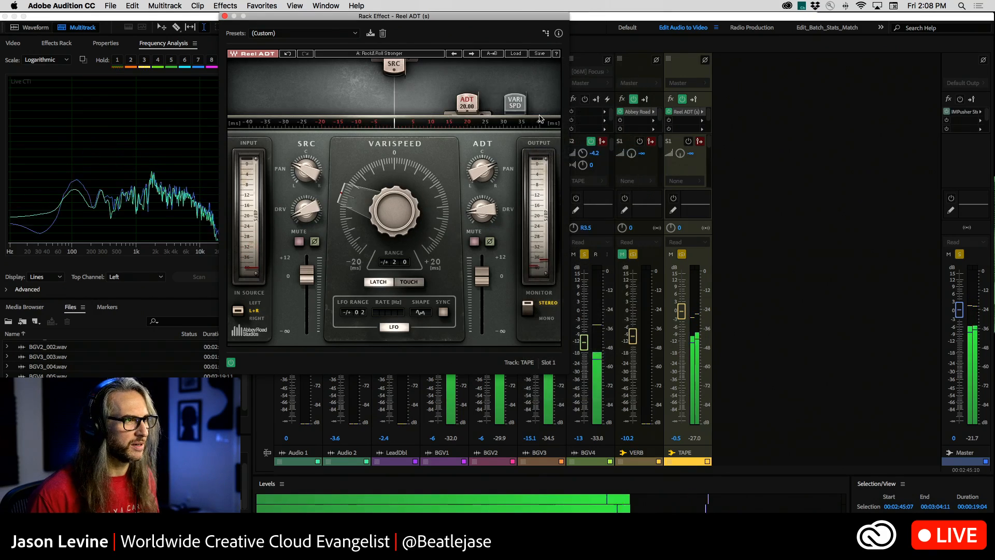
{"action": "left_click", "coordinate": [515, 54]}
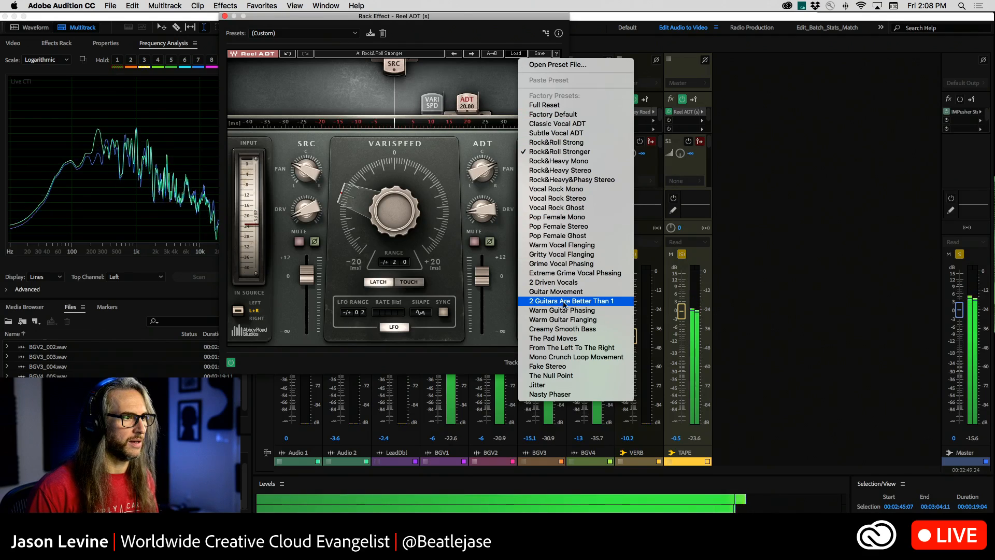
{"action": "left_click", "coordinate": [570, 247]}
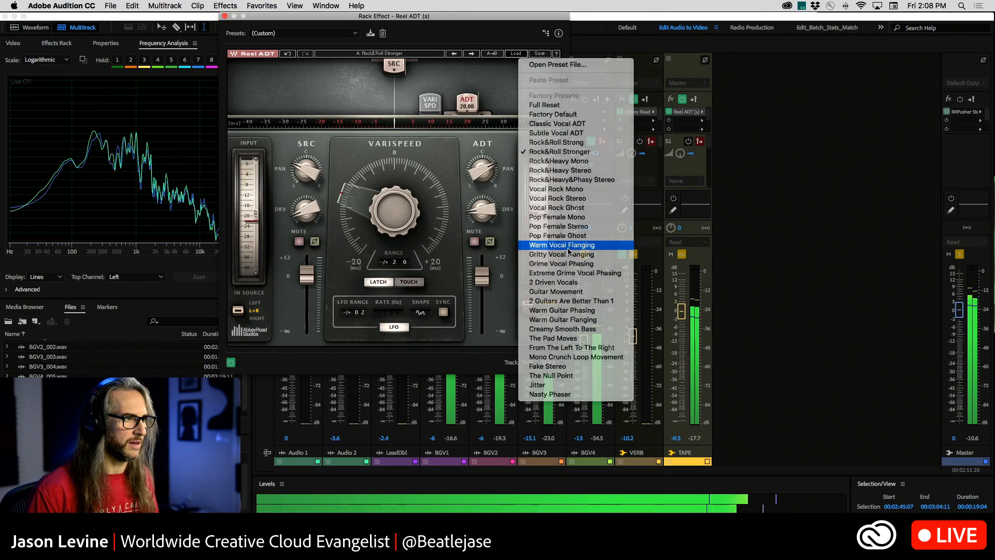
{"action": "left_click", "coordinate": [516, 54]}
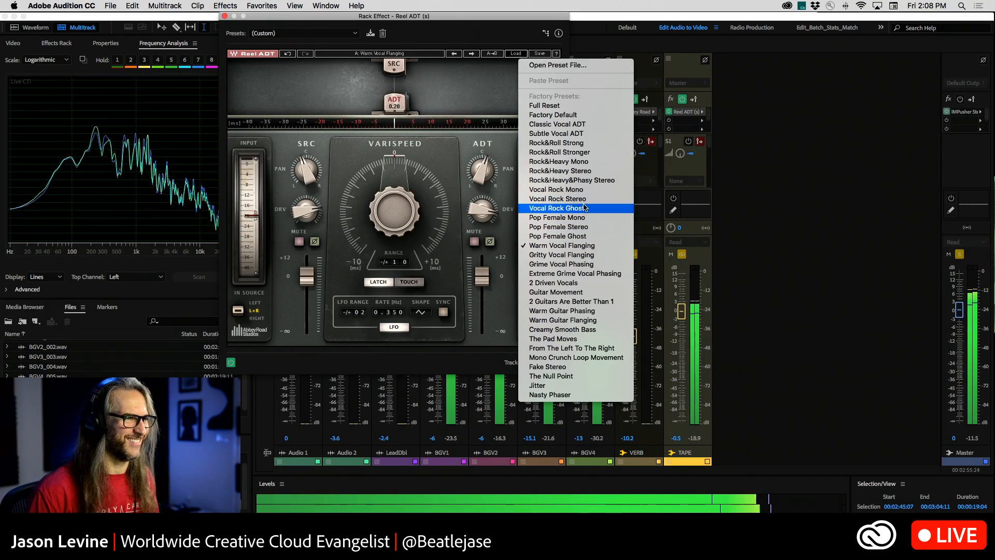
{"action": "left_click", "coordinate": [560, 199]}
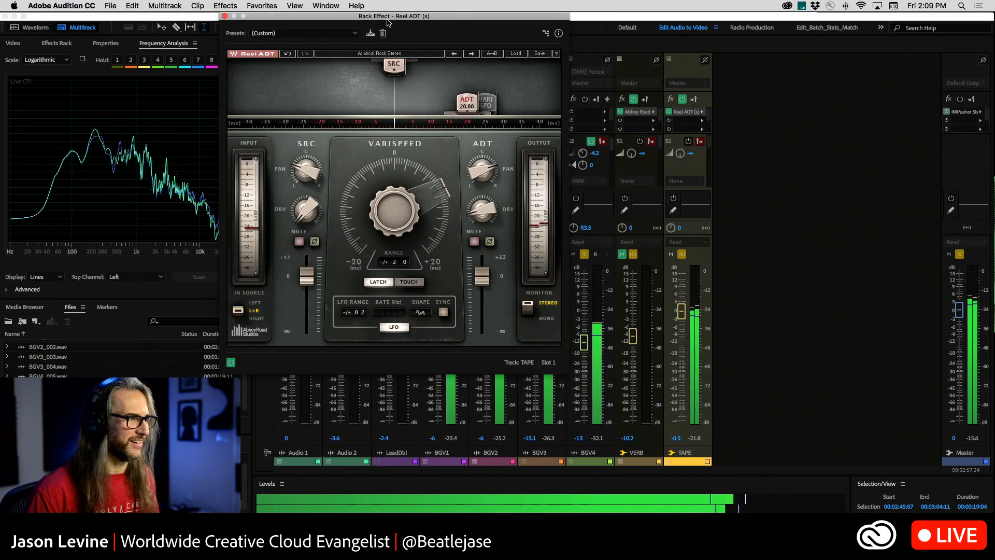
Slightly adjust the ADT drive (DRV) in the TAPE bus's Reel ADT while listening, and stop playback.
{"action": "left_click_drag", "start_coordinate": [395, 16], "coordinate": [738, 15]}
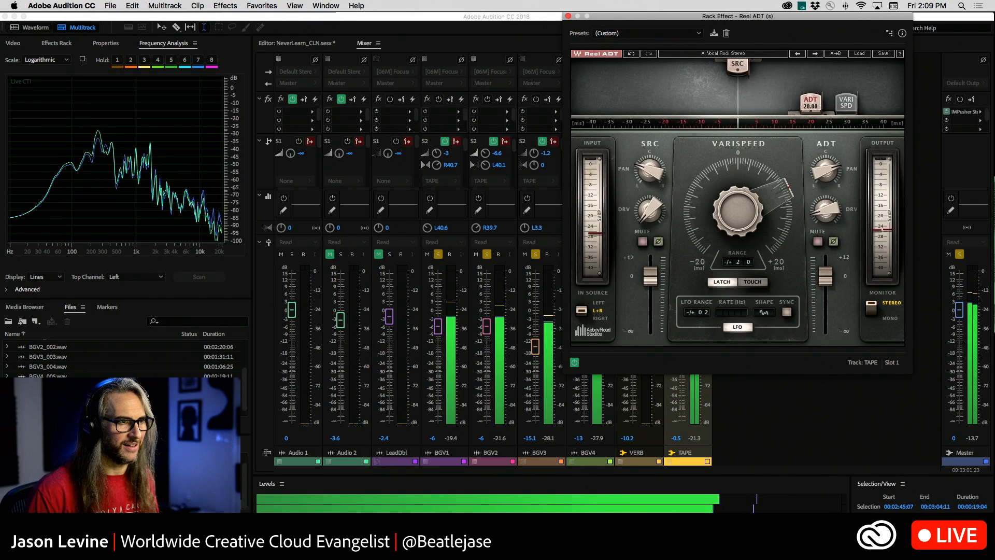
{"action": "left_click_drag", "start_coordinate": [820, 213], "coordinate": [820, 208]}
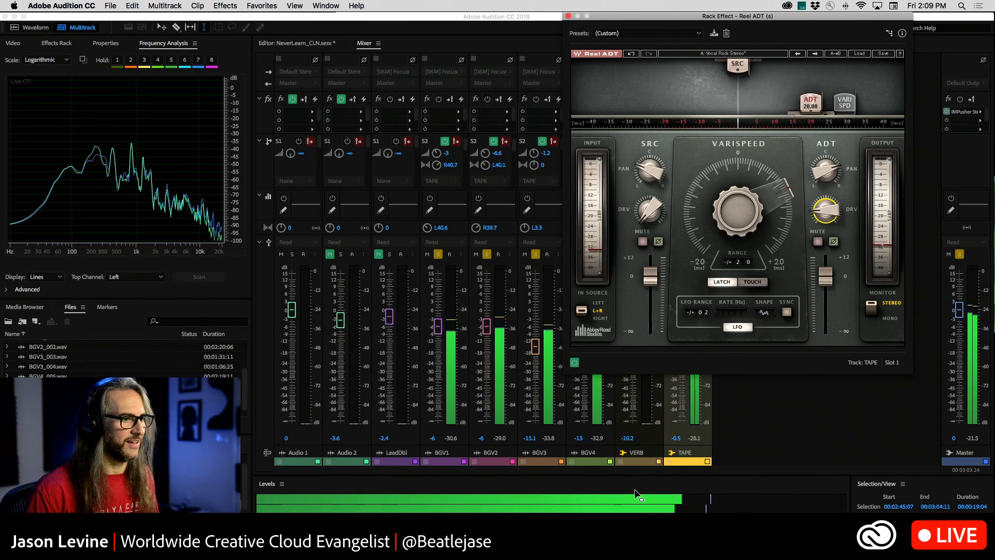
{"action": "left_click", "coordinate": [857, 438]}
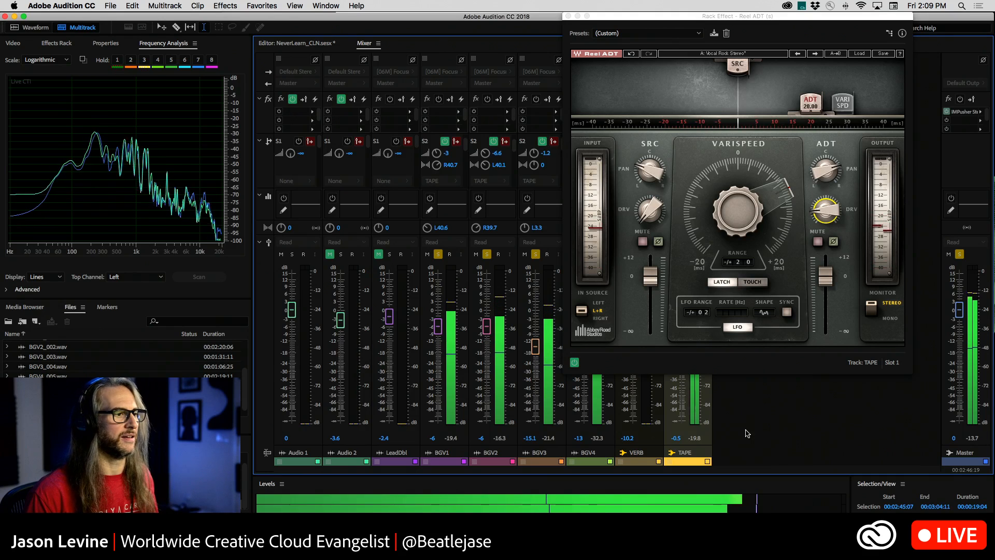
{"action": "key", "text": "space"}
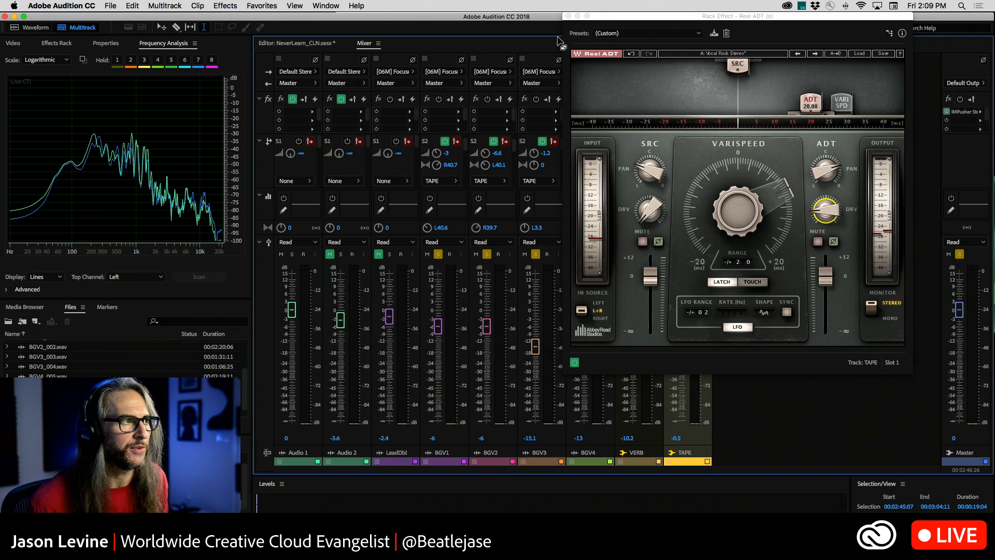
Lower the TAPE bus volume to -1.2 dB and unmute the VERB bus.
{"action": "left_click", "coordinate": [568, 16]}
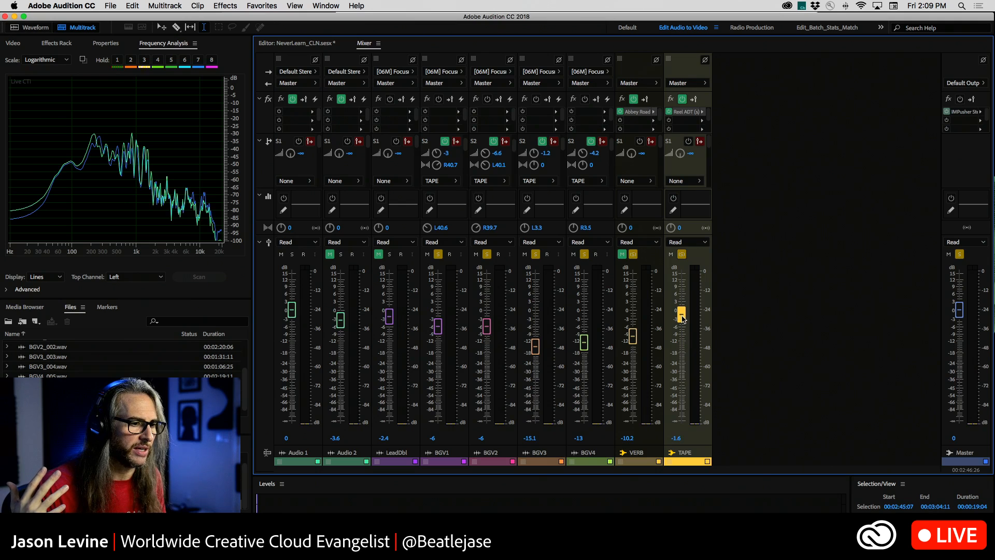
{"action": "left_click", "coordinate": [621, 255]}
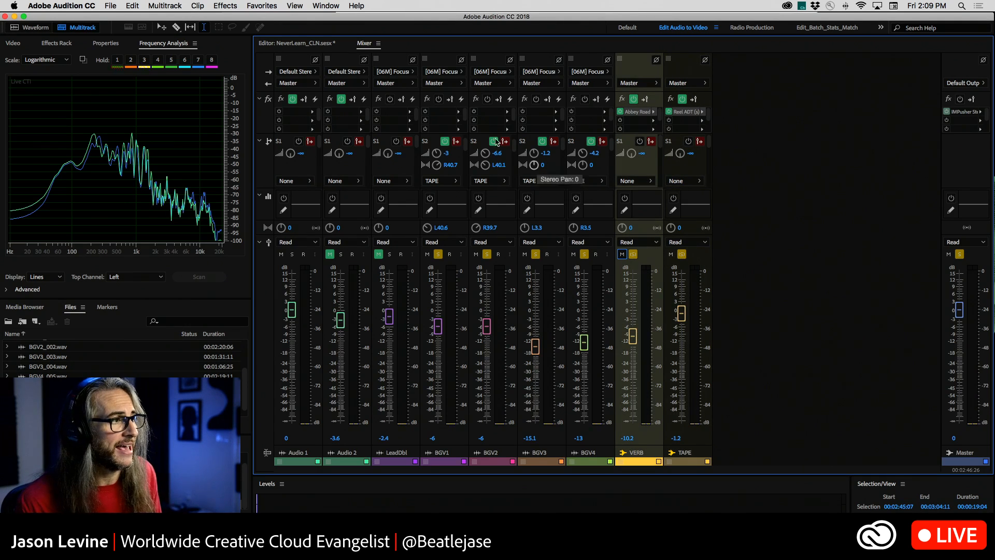
Show the first send slot (S1) of BGV1 through BGV4 and turn each VERB send level down to minus infinity.
{"action": "left_click", "coordinate": [468, 147]}
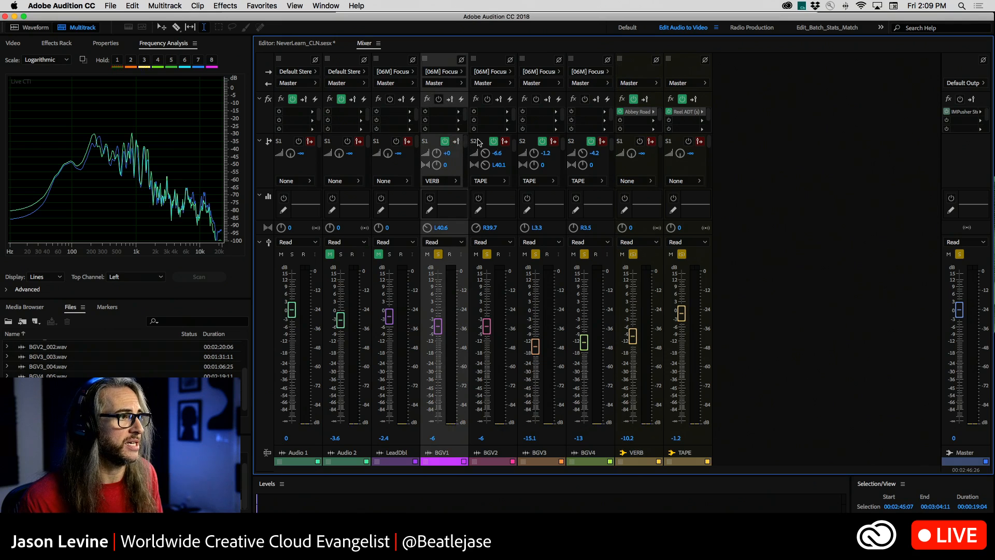
{"action": "left_click", "coordinate": [516, 138]}
{"action": "left_click", "coordinate": [563, 144]}
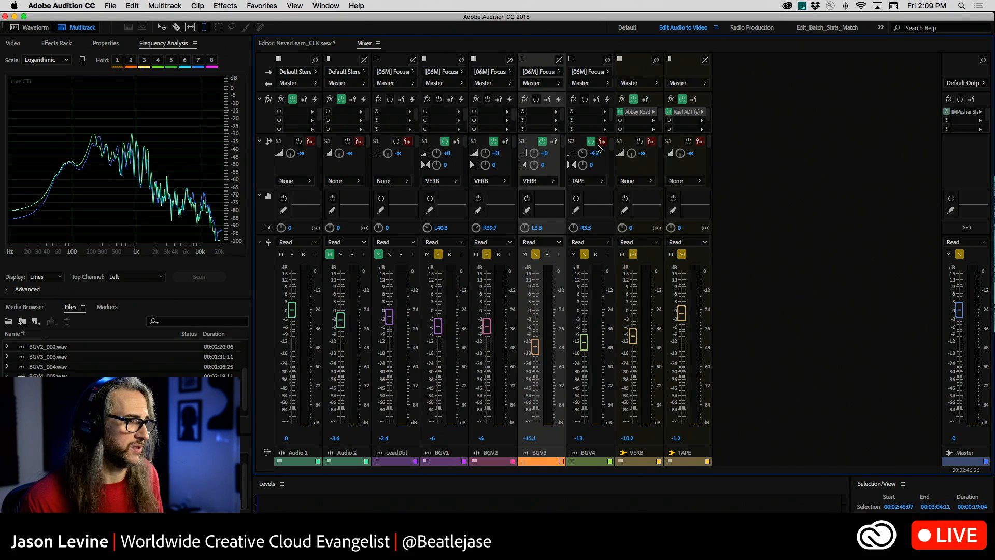
{"action": "left_click", "coordinate": [612, 139]}
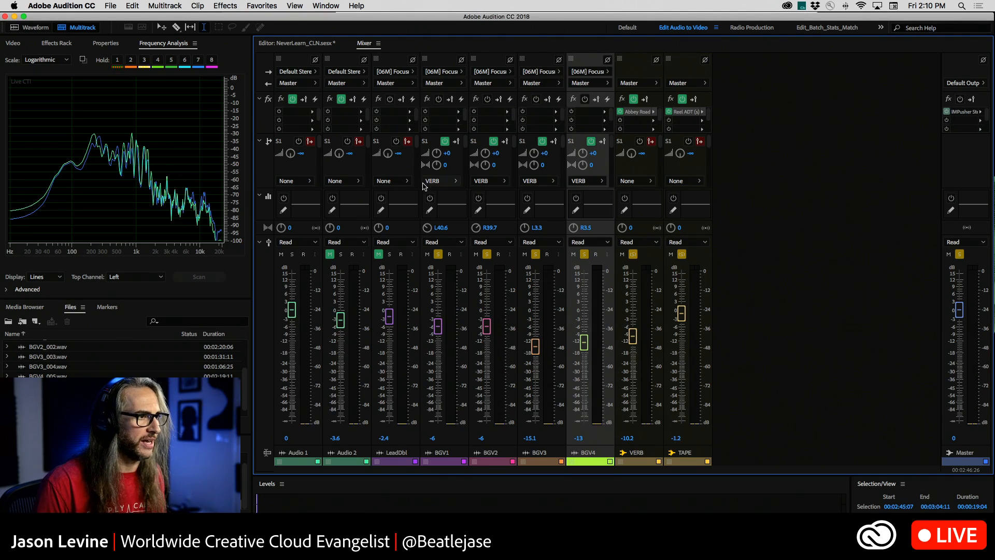
{"action": "left_click_drag", "start_coordinate": [436, 154], "coordinate": [430, 206]}
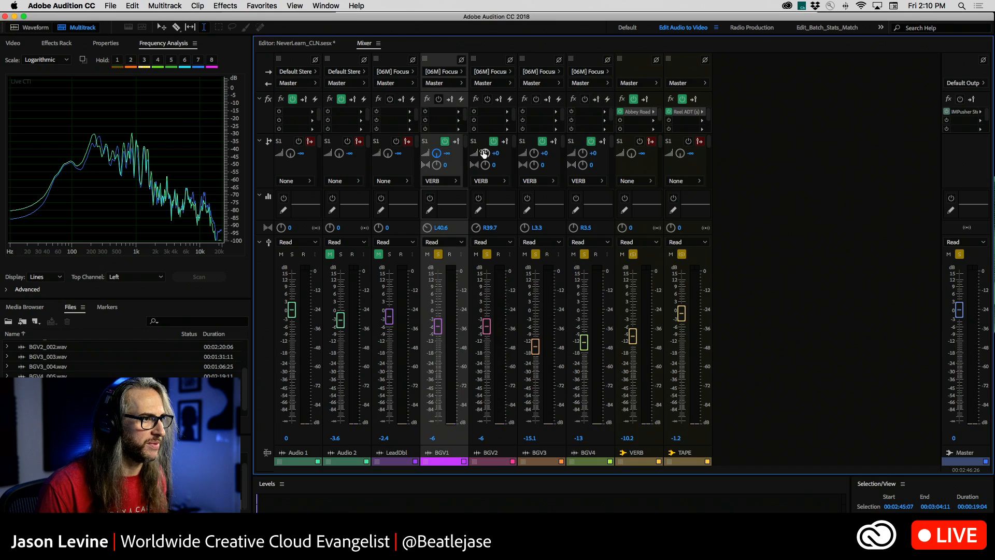
{"action": "left_click_drag", "start_coordinate": [483, 153], "coordinate": [483, 228]}
{"action": "left_click_drag", "start_coordinate": [535, 150], "coordinate": [525, 180]}
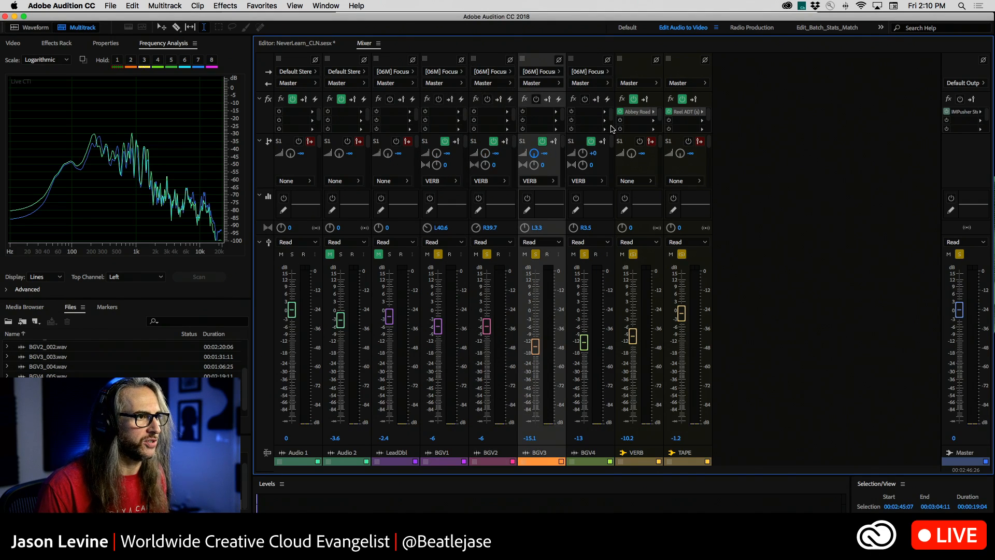
{"action": "left_click_drag", "start_coordinate": [585, 154], "coordinate": [578, 268]}
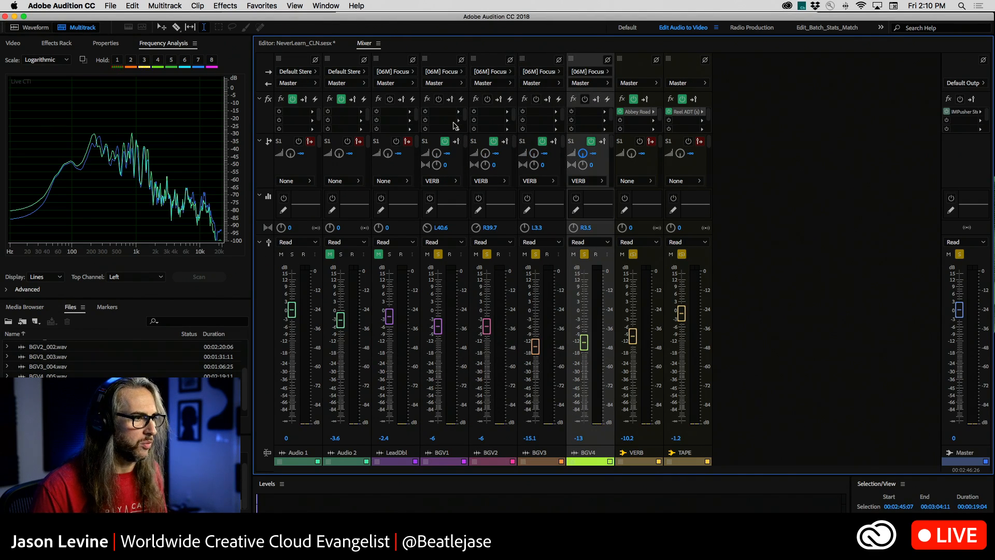
Return to the multitrack session and move the playhead to the selection start at 00:02:45:07.
{"action": "left_click", "coordinate": [308, 44]}
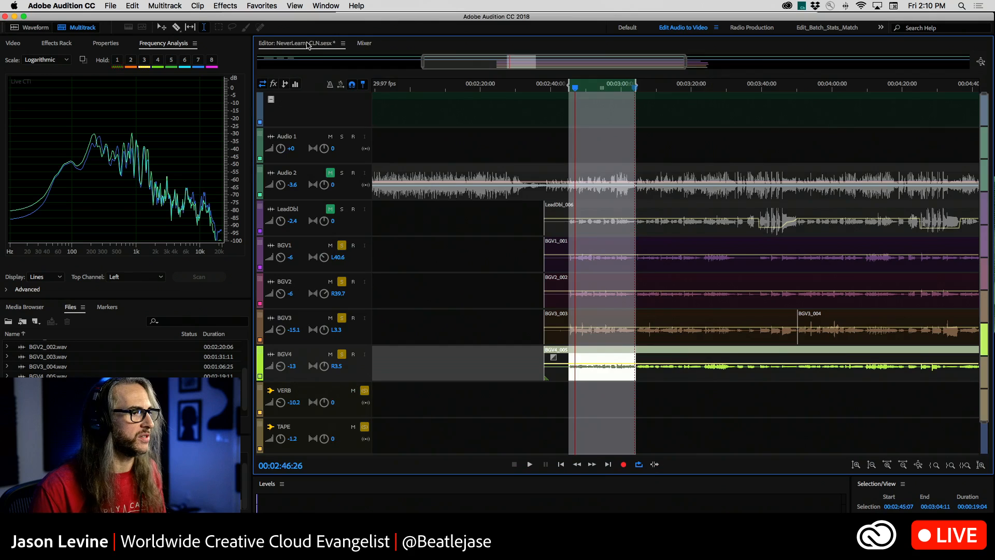
{"action": "left_click", "coordinate": [560, 465]}
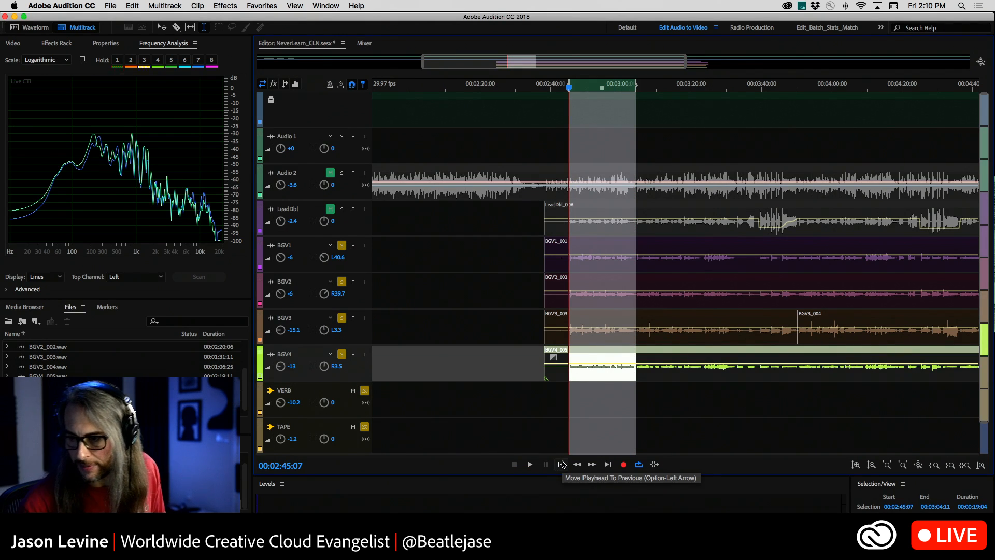
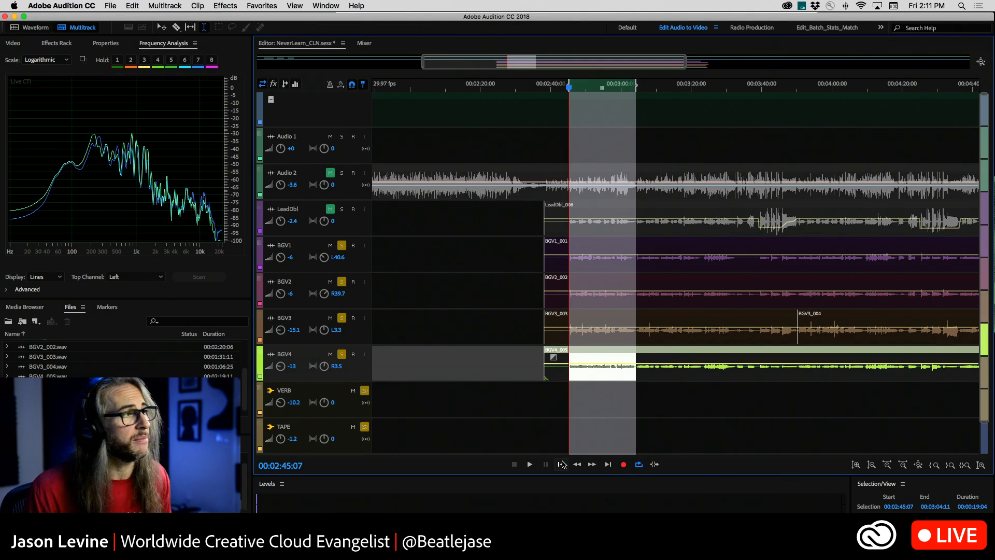
{"action": "left_click", "coordinate": [371, 43]}
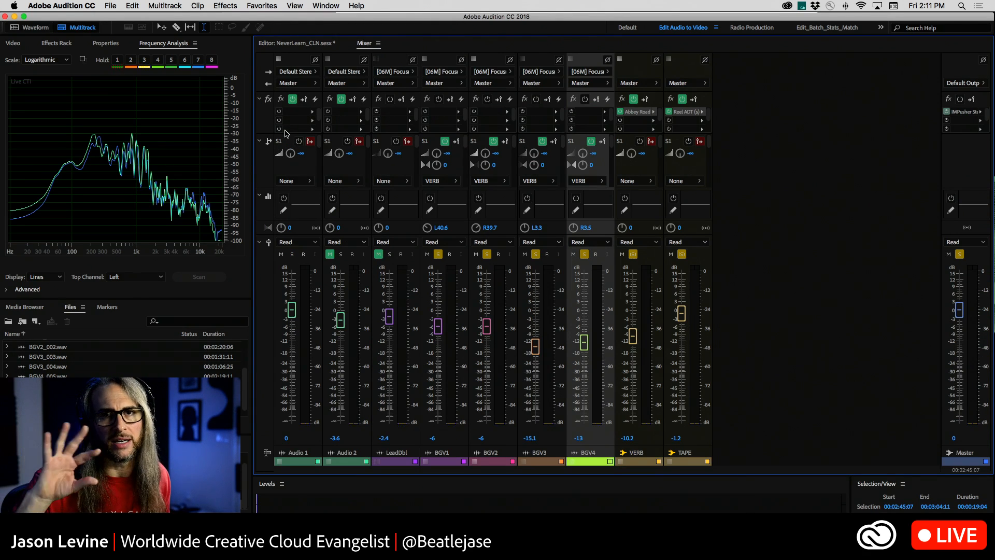
{"action": "left_click", "coordinate": [313, 114]}
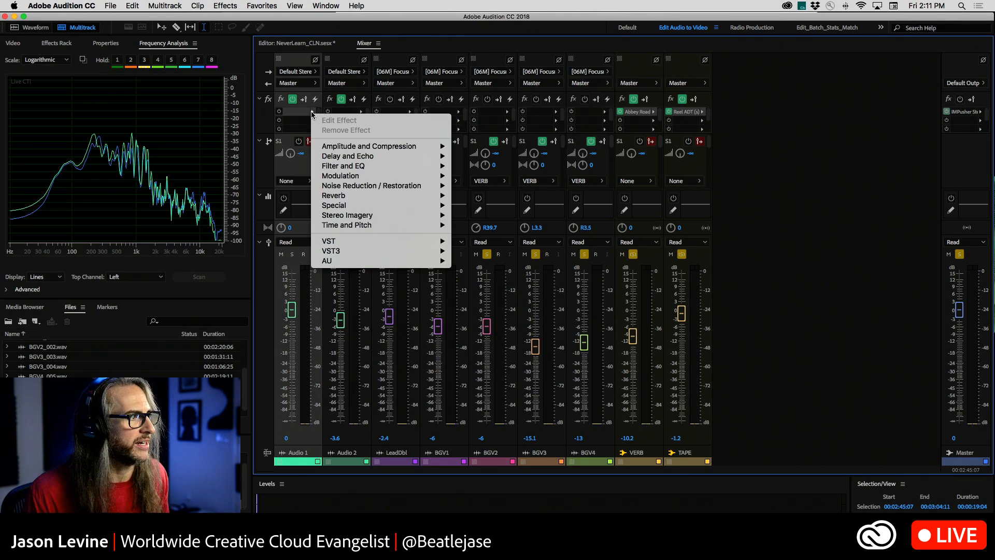
{"action": "left_click", "coordinate": [312, 114]}
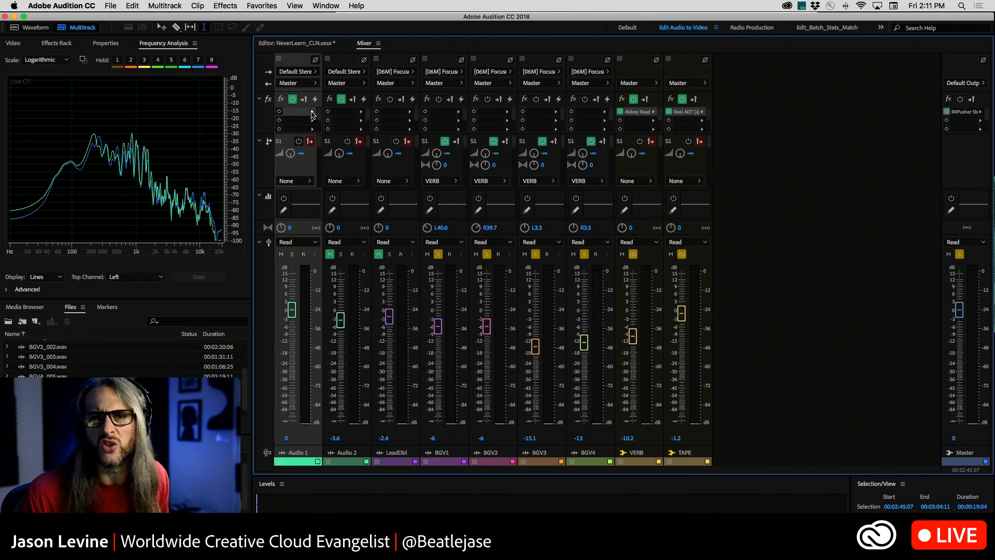
{"action": "left_click", "coordinate": [302, 45]}
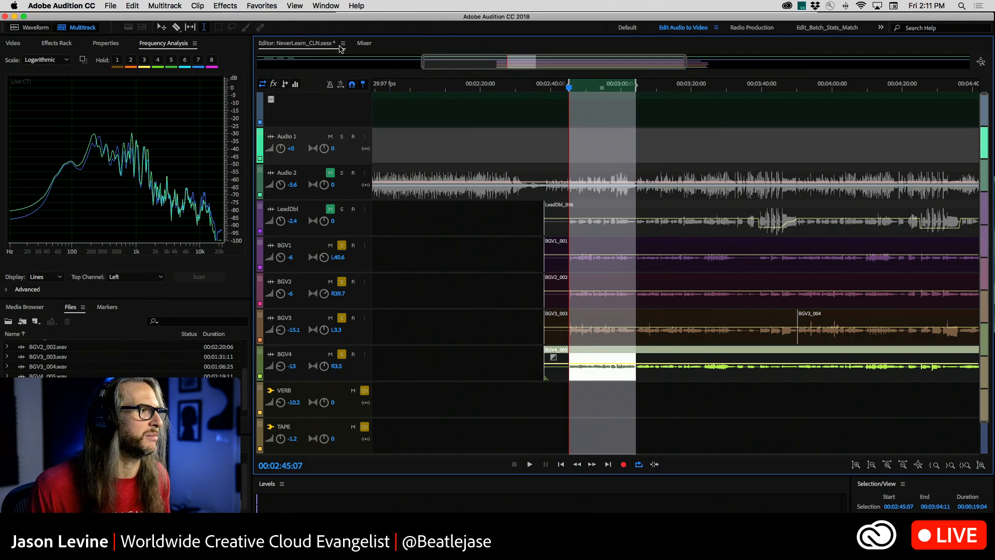
In the mixer, play the selection with only BGV1 soloed among the background vocals, raise its VERB send to -3.9 dB, and stop playback.
{"action": "left_click", "coordinate": [364, 43]}
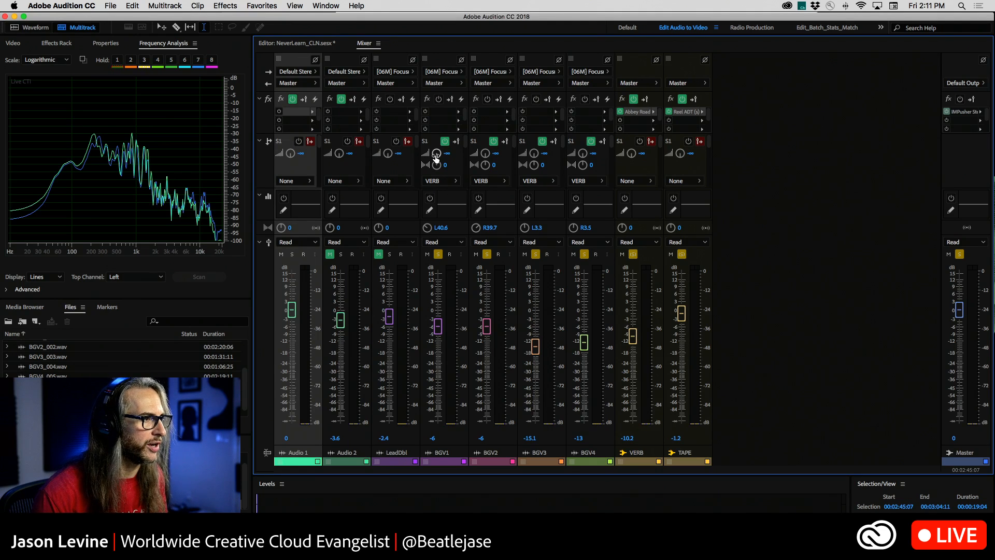
{"action": "key", "text": "space"}
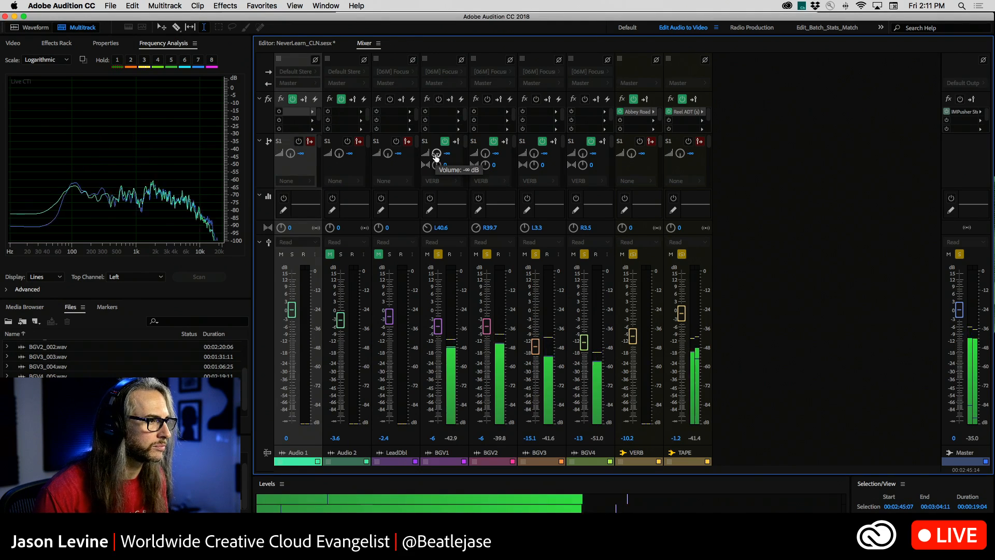
{"action": "left_click", "coordinate": [486, 254]}
{"action": "left_click", "coordinate": [535, 254]}
{"action": "left_click", "coordinate": [585, 254]}
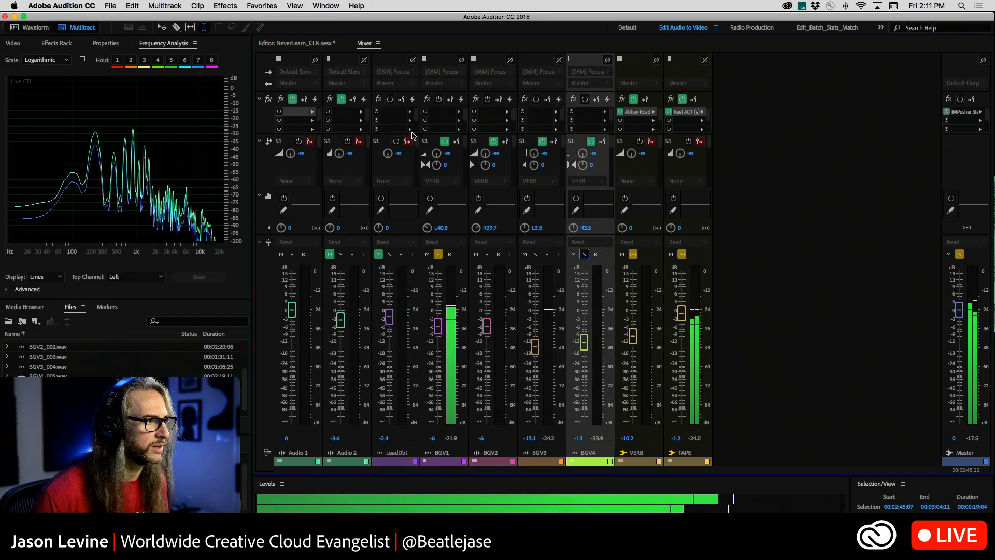
{"action": "left_click_drag", "start_coordinate": [435, 157], "coordinate": [433, 121]}
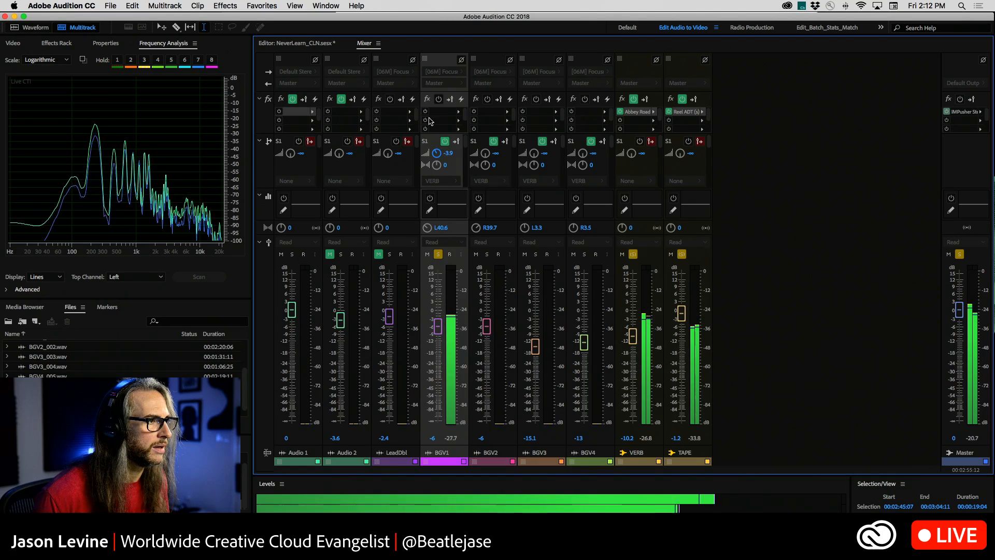
{"action": "key", "text": "space"}
Open the Abbey Road Plates reverb on the VERB bus and load its Smooth Vocal factory preset.
{"action": "left_click", "coordinate": [638, 114]}
{"action": "double_click", "coordinate": [637, 112]}
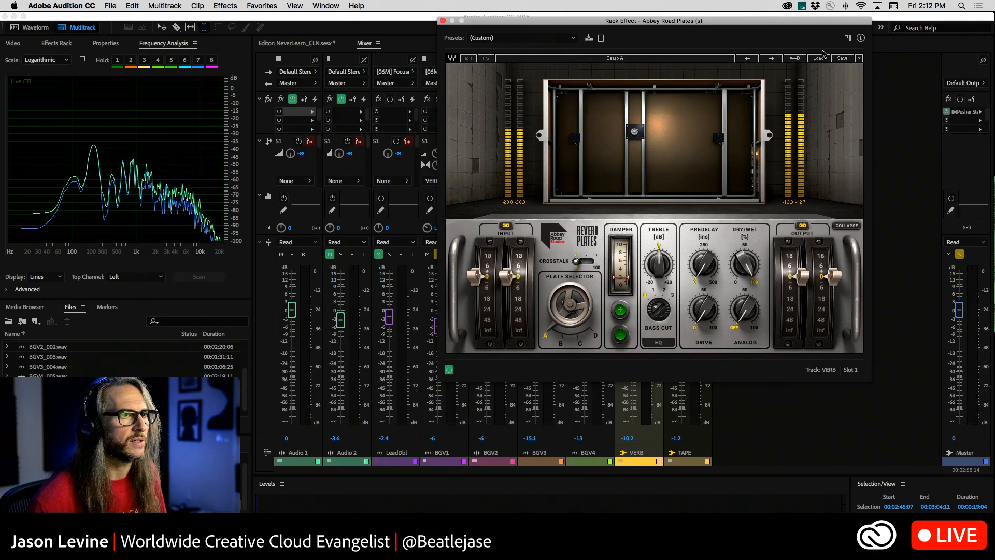
{"action": "left_click", "coordinate": [820, 58]}
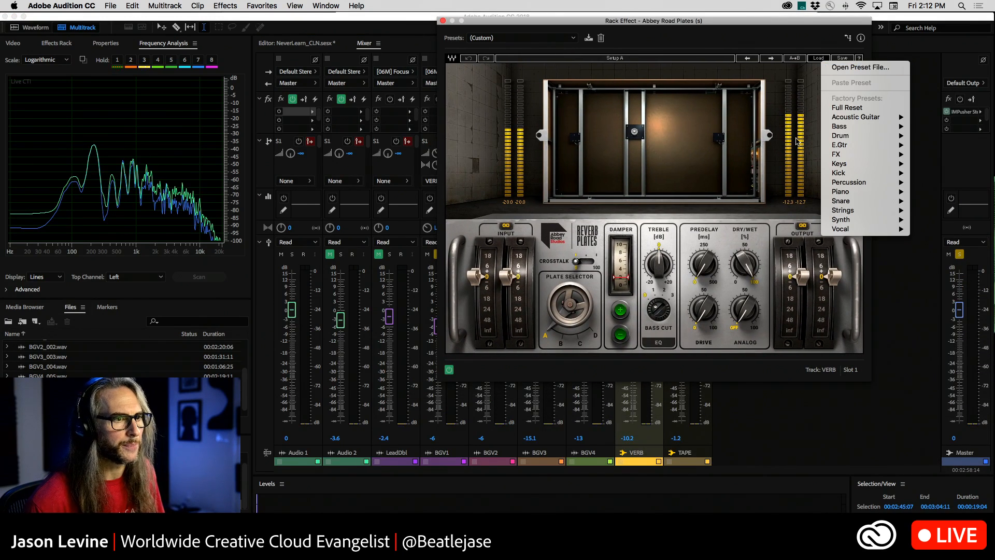
{"action": "mouse_move", "coordinate": [850, 233]}
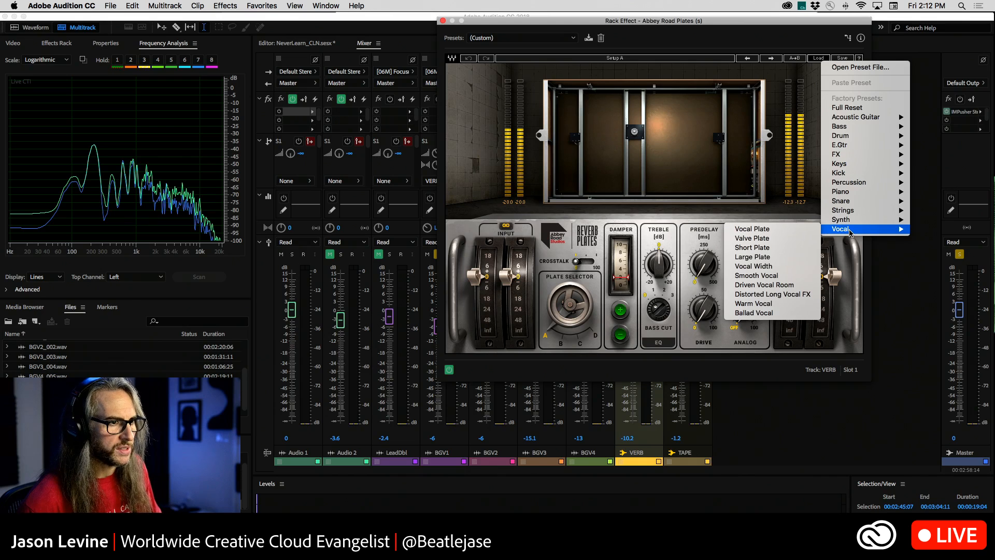
{"action": "left_click", "coordinate": [784, 277]}
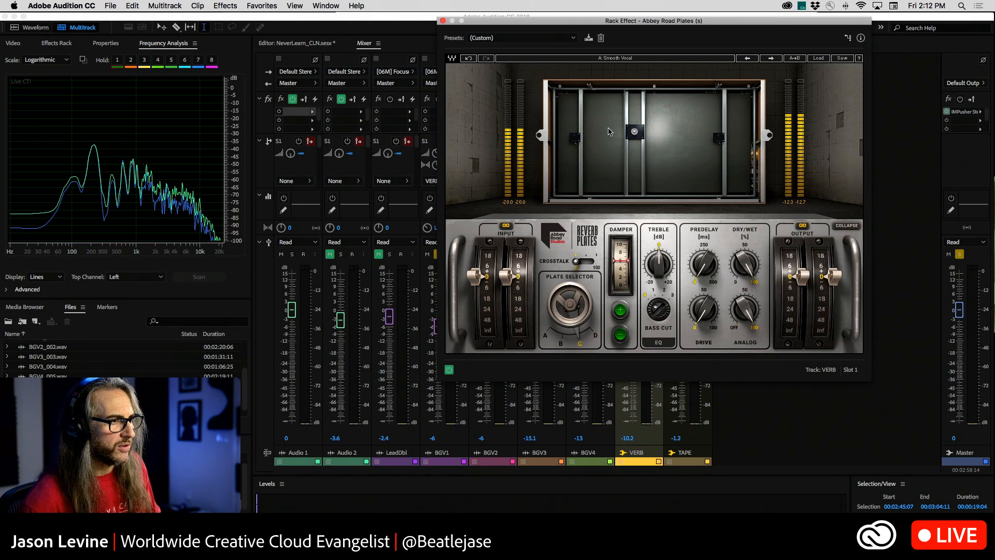
Compare plates B and D in Abbey Road Plates, settle on plate B, and uncover the BGV1 and BGV2 sends.
{"action": "left_click", "coordinate": [563, 337]}
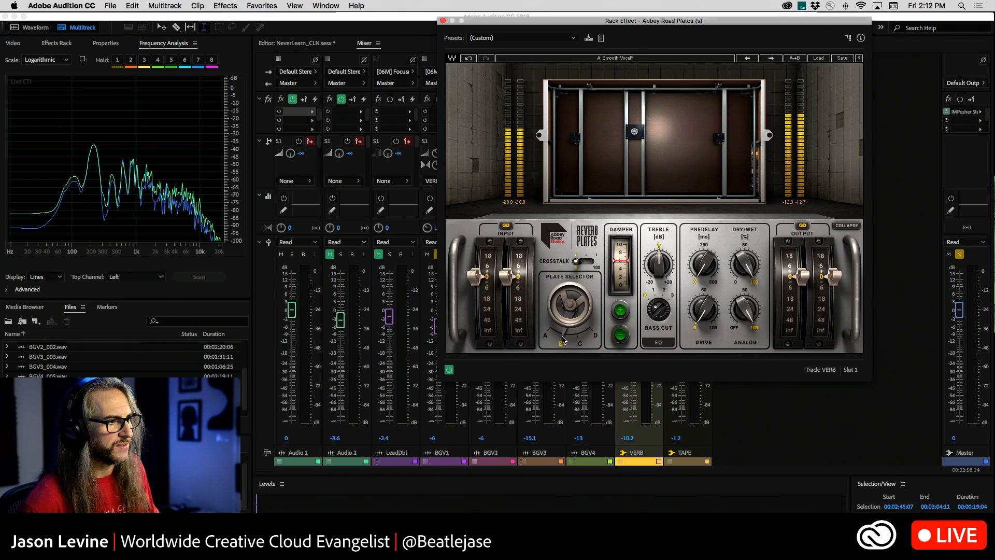
{"action": "left_click_drag", "start_coordinate": [552, 25], "coordinate": [623, 21]}
{"action": "left_click", "coordinate": [665, 328]}
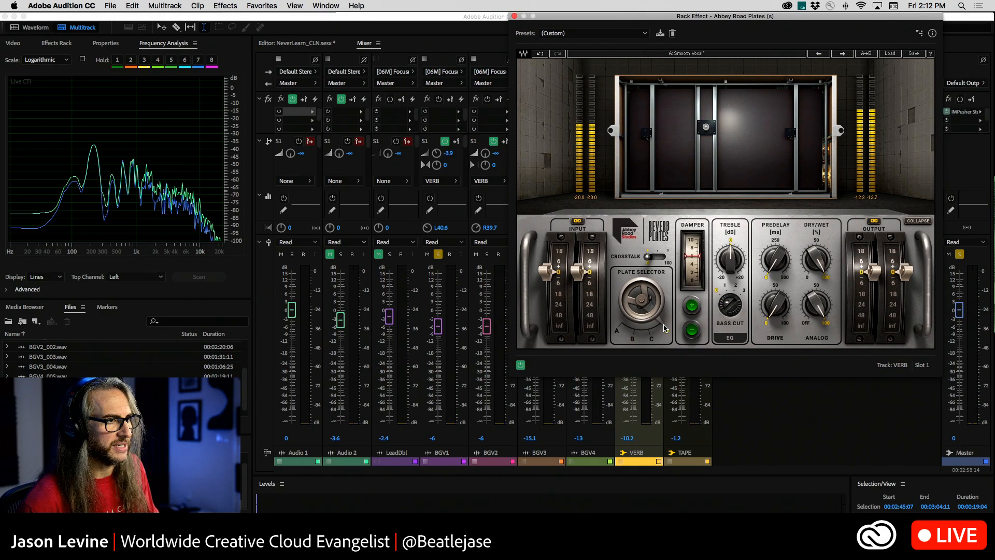
{"action": "left_click", "coordinate": [632, 337]}
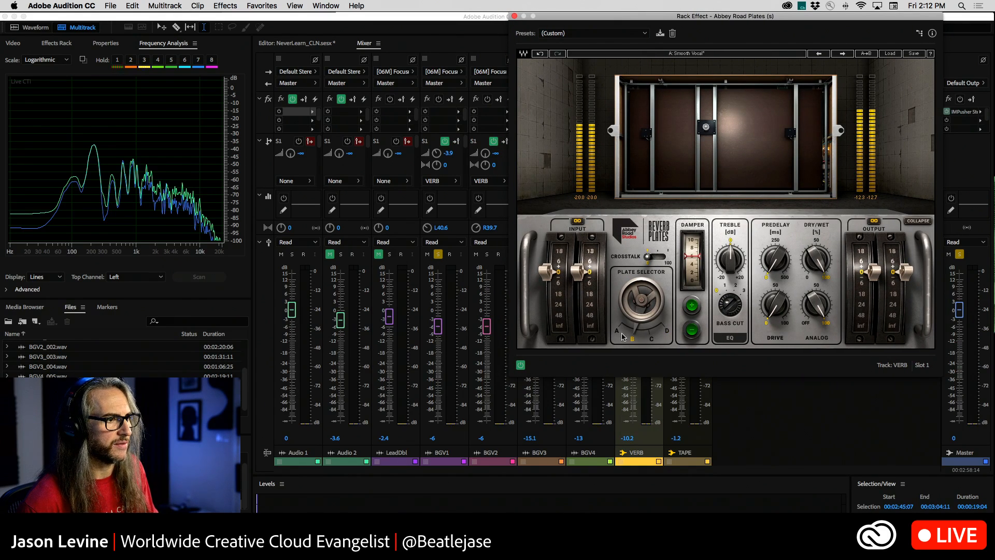
{"action": "left_click_drag", "start_coordinate": [603, 20], "coordinate": [626, 18]}
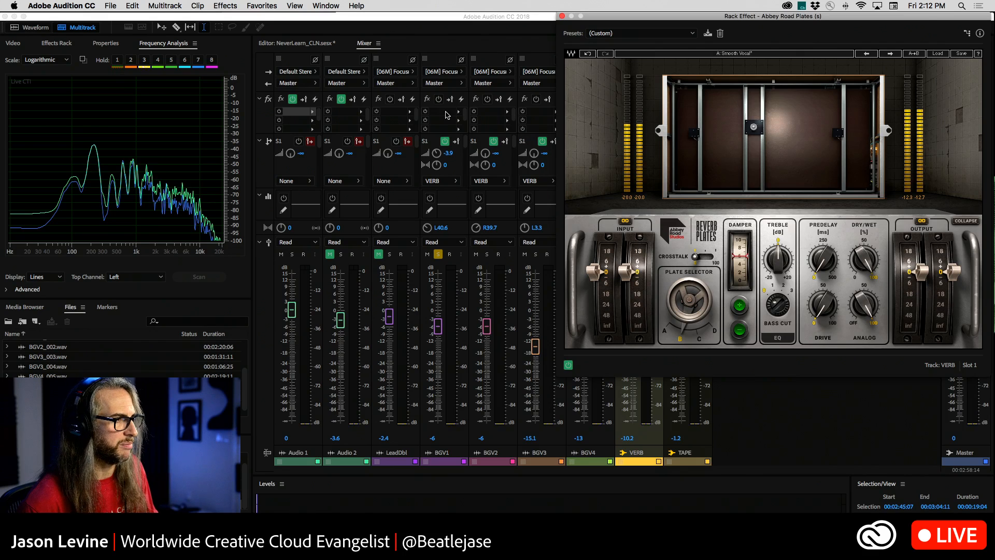
Set the BGV1 VERB send level to -4.5 dB and resume playback.
{"action": "left_click", "coordinate": [434, 154]}
{"action": "mouse_move", "coordinate": [434, 154]}
{"action": "left_mouse_down"}
{"action": "mouse_move", "coordinate": [435, 168]}
{"action": "mouse_move", "coordinate": [435, 141]}
{"action": "left_mouse_up"}
{"action": "key", "text": "space"}
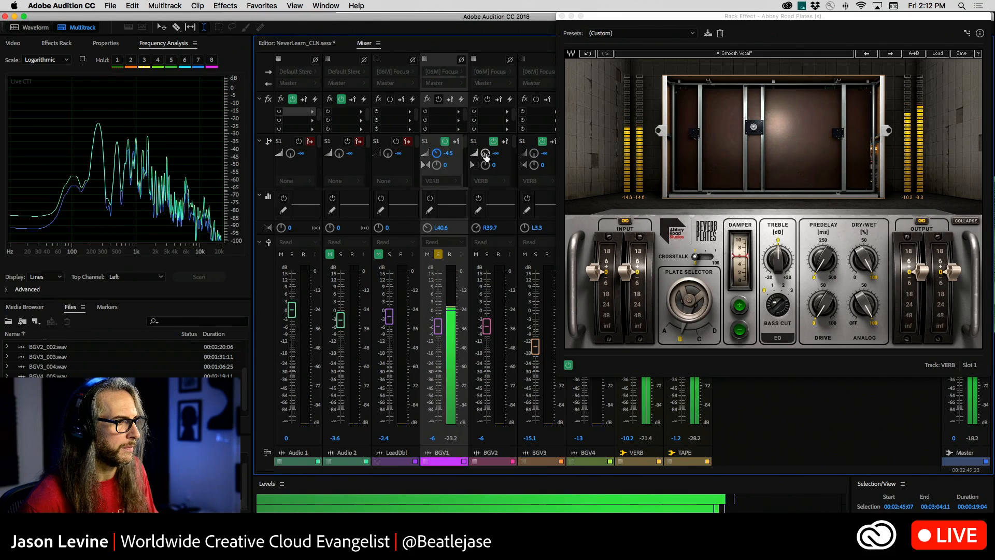
Solo BGV2 as well, raise its VERB send to -9.3 dB, and lower the BGV1 volume to -6.8 dB.
{"action": "left_click", "coordinate": [487, 254]}
{"action": "left_click_drag", "start_coordinate": [485, 153], "coordinate": [478, 124]}
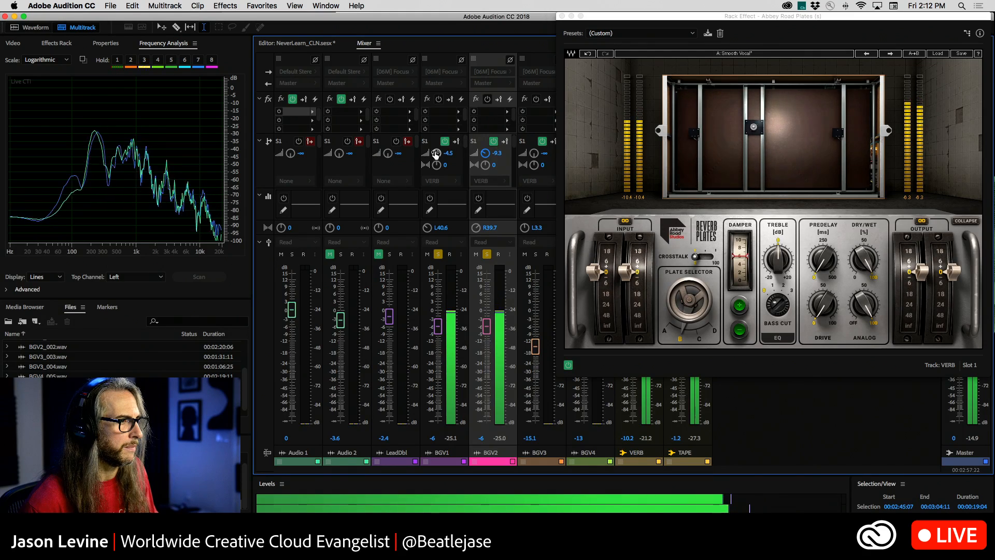
{"action": "left_click_drag", "start_coordinate": [438, 326], "coordinate": [438, 331]}
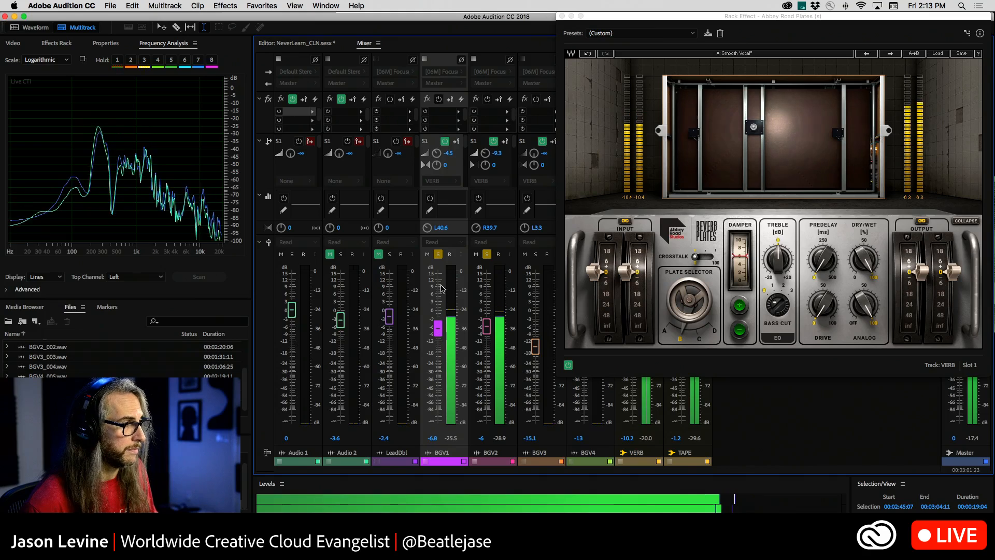
Pan the VERB sends of BGV1 to L41.1 and BGV2 to R41.3, and raise the BGV2 send level to -4.5 dB.
{"action": "left_click_drag", "start_coordinate": [438, 168], "coordinate": [440, 252]}
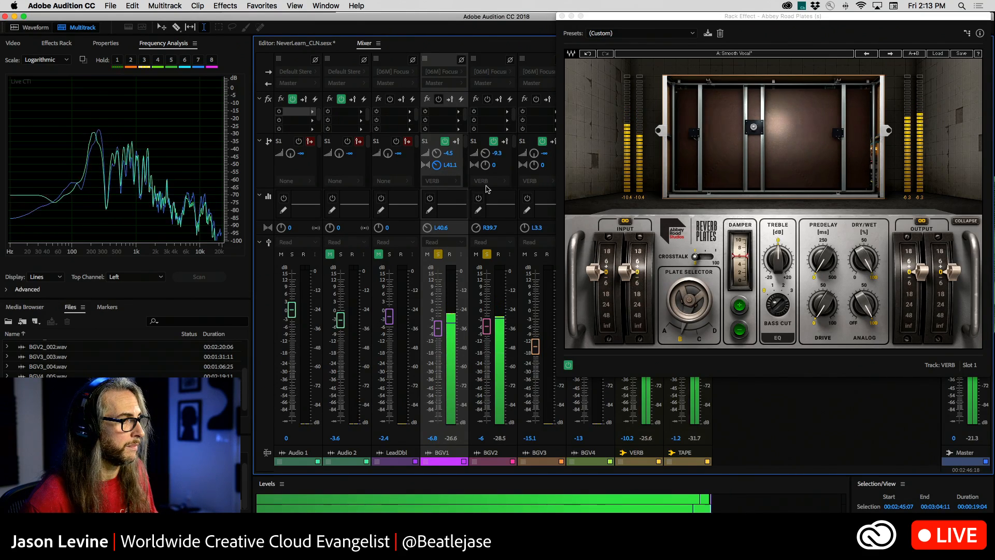
{"action": "left_click_drag", "start_coordinate": [485, 166], "coordinate": [500, 95]}
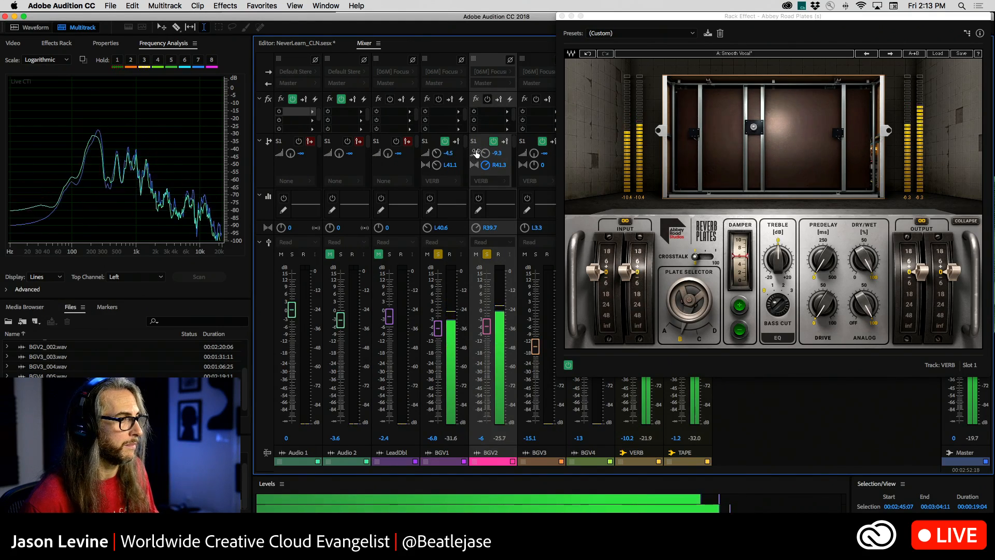
{"action": "left_click_drag", "start_coordinate": [485, 152], "coordinate": [535, 140]}
Solo BGV3 too, set its volume to -16.6 dB and its VERB send to -9.9 dB panned L2.3, and uncover BGV4.
{"action": "left_click", "coordinate": [536, 255]}
{"action": "left_click_drag", "start_coordinate": [535, 350], "coordinate": [535, 356]}
{"action": "left_click_drag", "start_coordinate": [533, 167], "coordinate": [531, 170]}
{"action": "left_click_drag", "start_coordinate": [586, 24], "coordinate": [675, 23]}
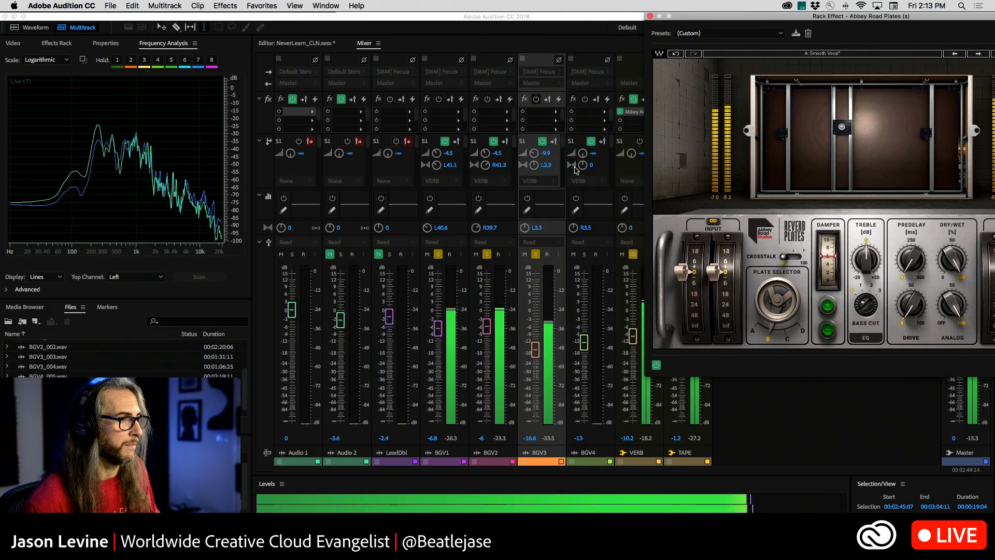
Solo BGV4 as well, raise its VERB send to -14.1 dB, and adjust the plate reverb's treble.
{"action": "left_click", "coordinate": [585, 254]}
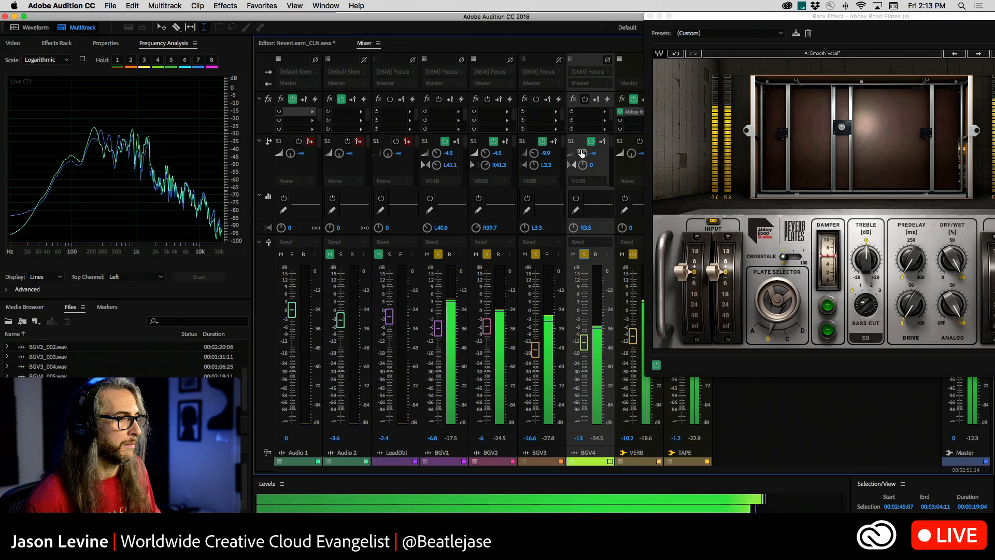
{"action": "left_click_drag", "start_coordinate": [582, 158], "coordinate": [581, 136]}
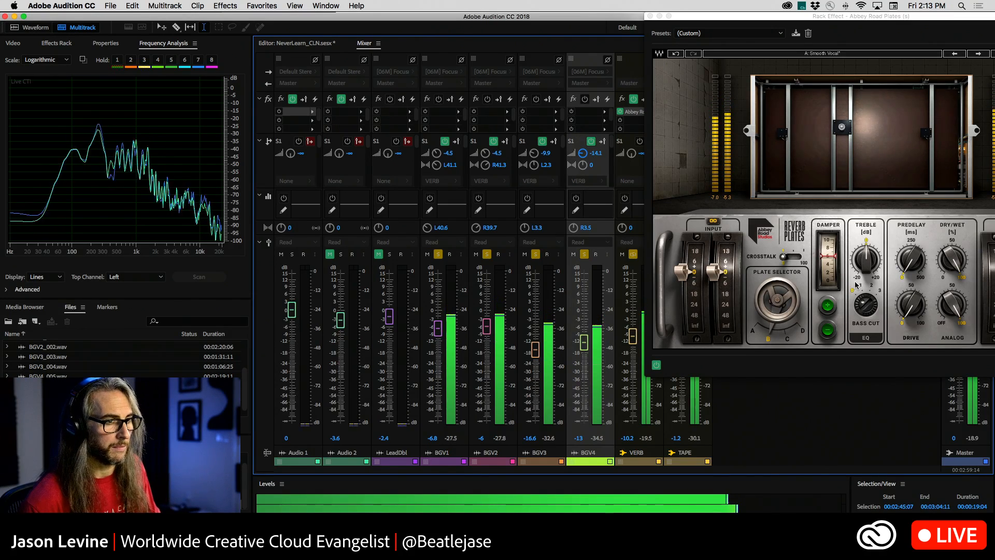
{"action": "left_click_drag", "start_coordinate": [867, 265], "coordinate": [867, 251]}
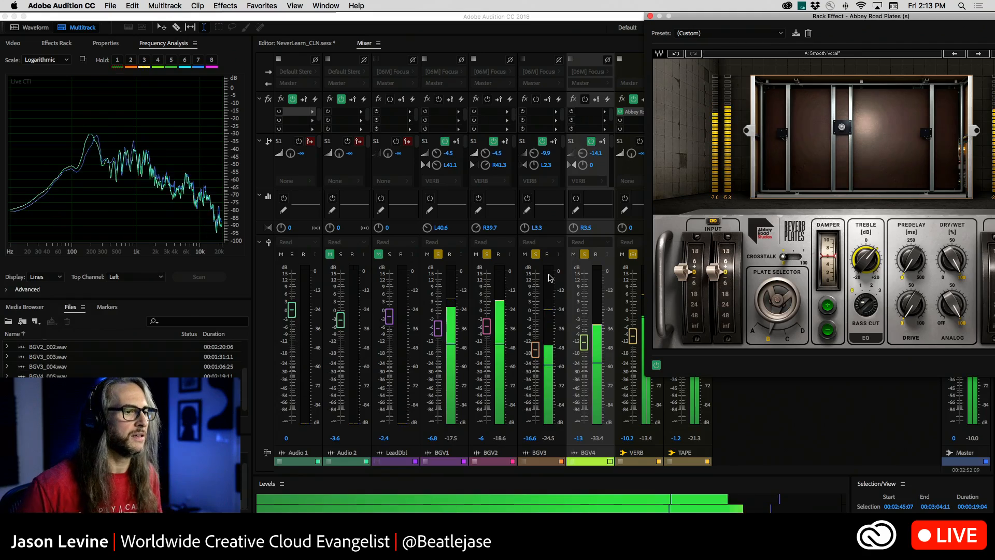
Mute the VERB and TAPE buses to hear the dry background vocals, unmute both to compare, and stop playback.
{"action": "left_click_drag", "start_coordinate": [781, 16], "coordinate": [171, 7]}
{"action": "left_click", "coordinate": [623, 254]}
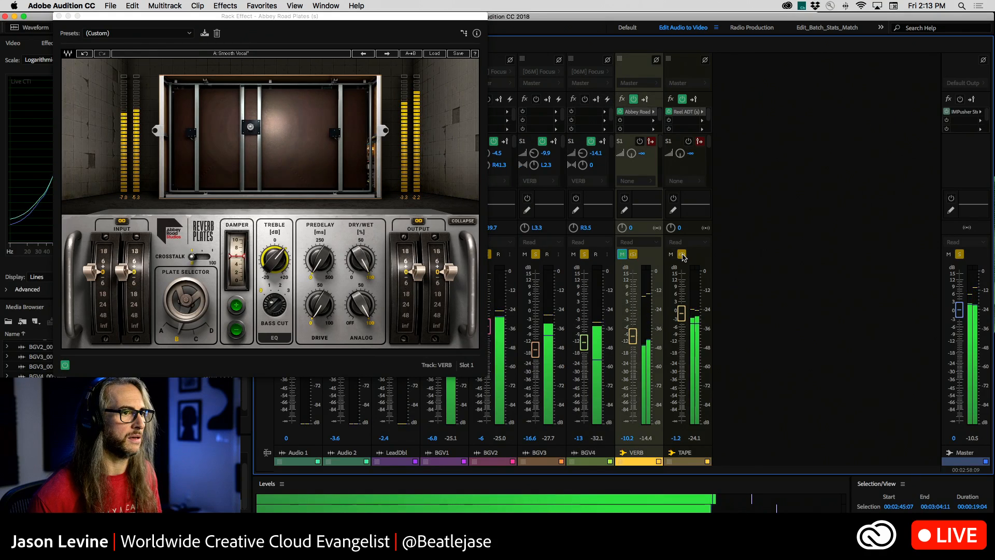
{"action": "left_click", "coordinate": [671, 255]}
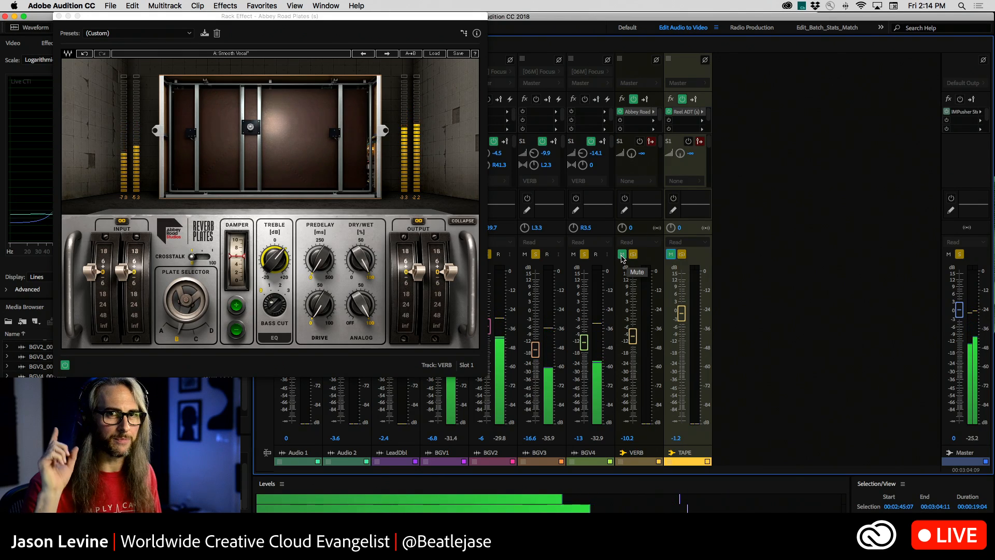
{"action": "left_click", "coordinate": [671, 254]}
{"action": "left_click", "coordinate": [622, 254]}
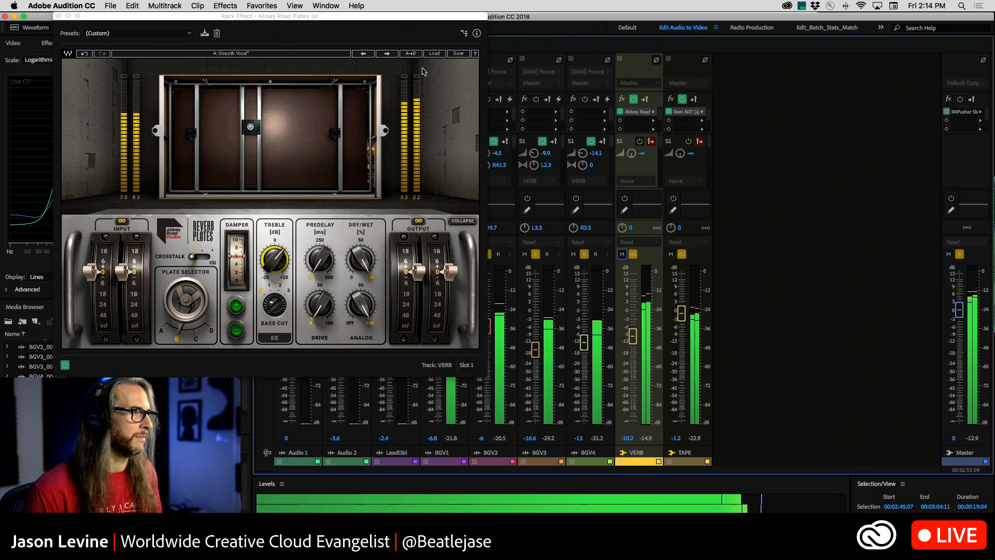
{"action": "left_click_drag", "start_coordinate": [168, 16], "coordinate": [542, 2]}
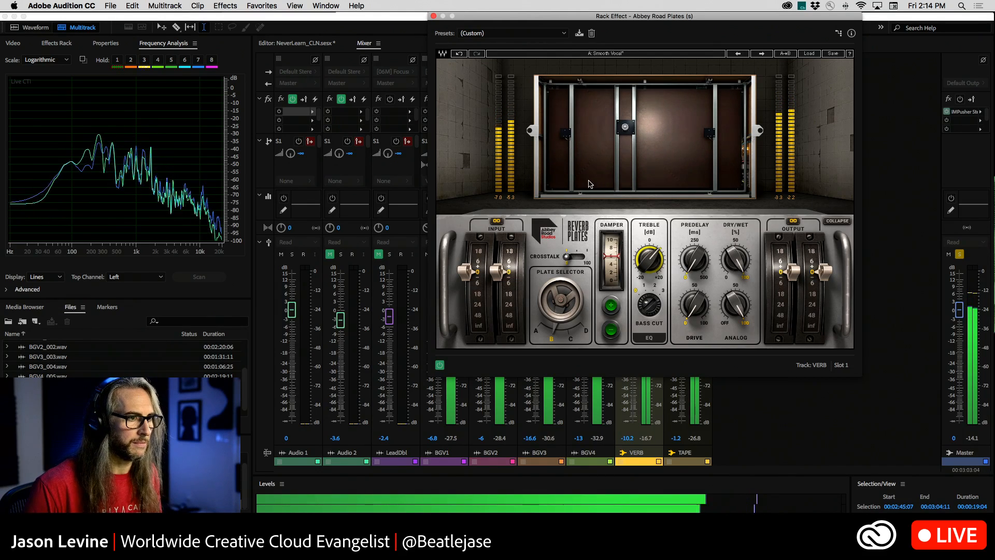
{"action": "key", "text": "space"}
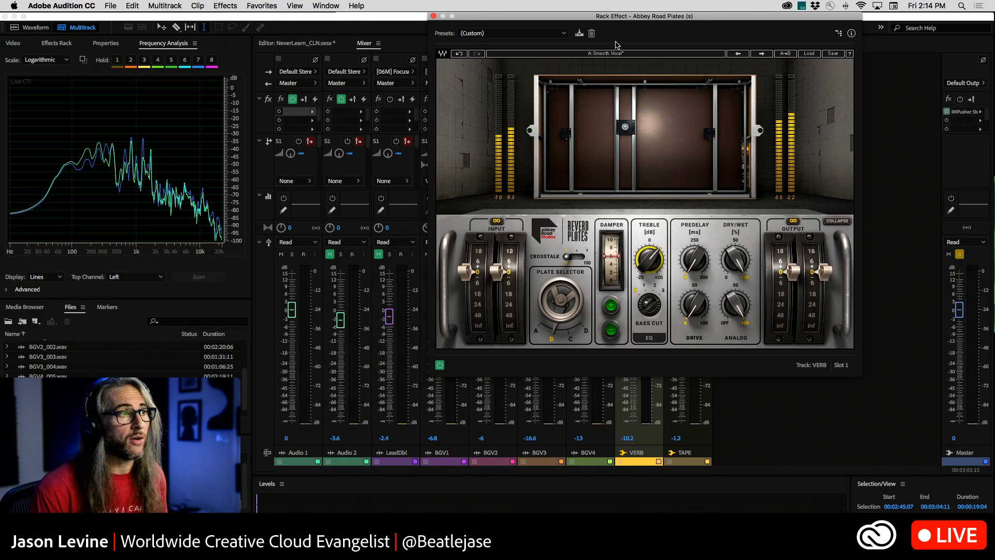
Try a lower dry/wet mix on the VERB bus's plate reverb and return it to fully wet.
{"action": "left_click_drag", "start_coordinate": [642, 16], "coordinate": [297, 2]}
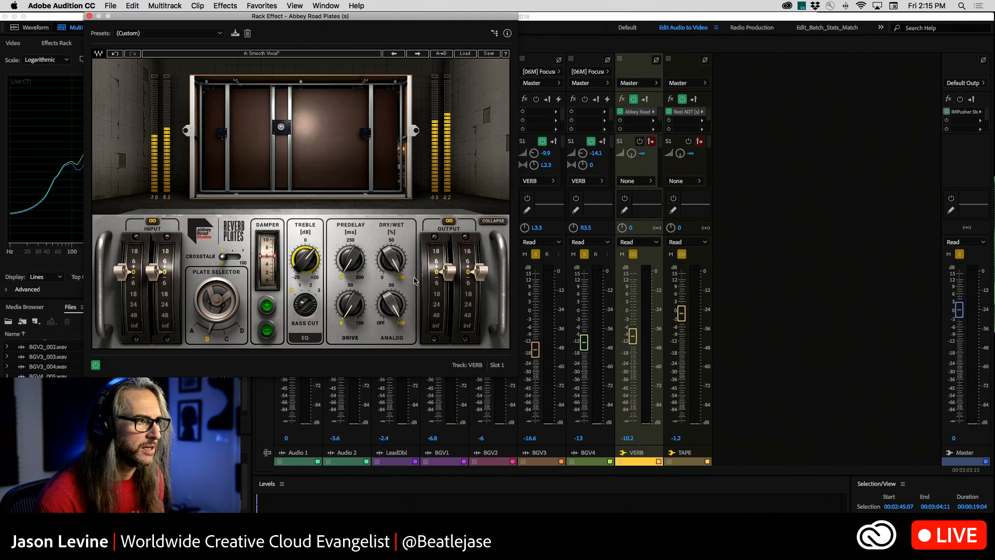
{"action": "left_click_drag", "start_coordinate": [392, 260], "coordinate": [394, 285]}
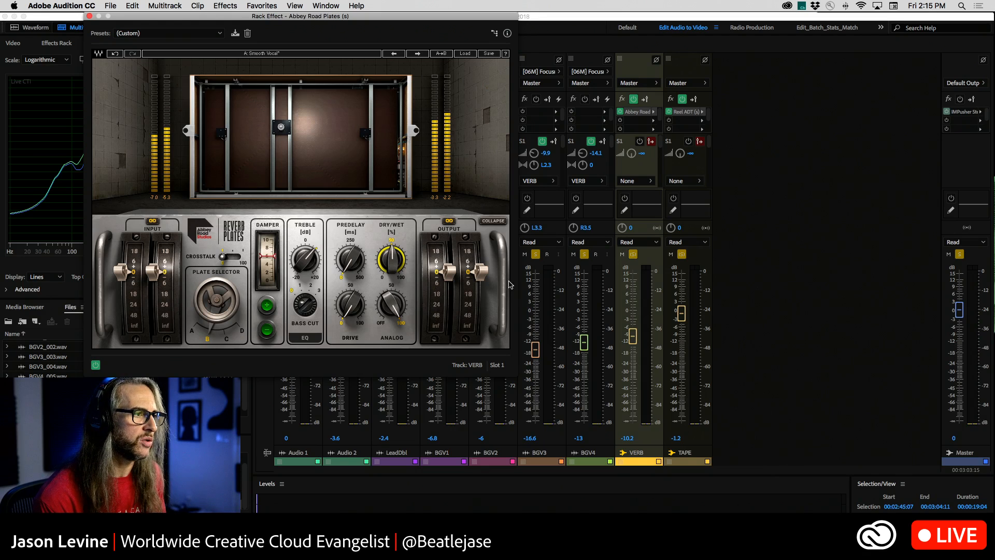
{"action": "mouse_move", "coordinate": [393, 269]}
{"action": "left_mouse_down"}
{"action": "mouse_move", "coordinate": [397, 278]}
{"action": "mouse_move", "coordinate": [393, 269]}
{"action": "left_mouse_up"}
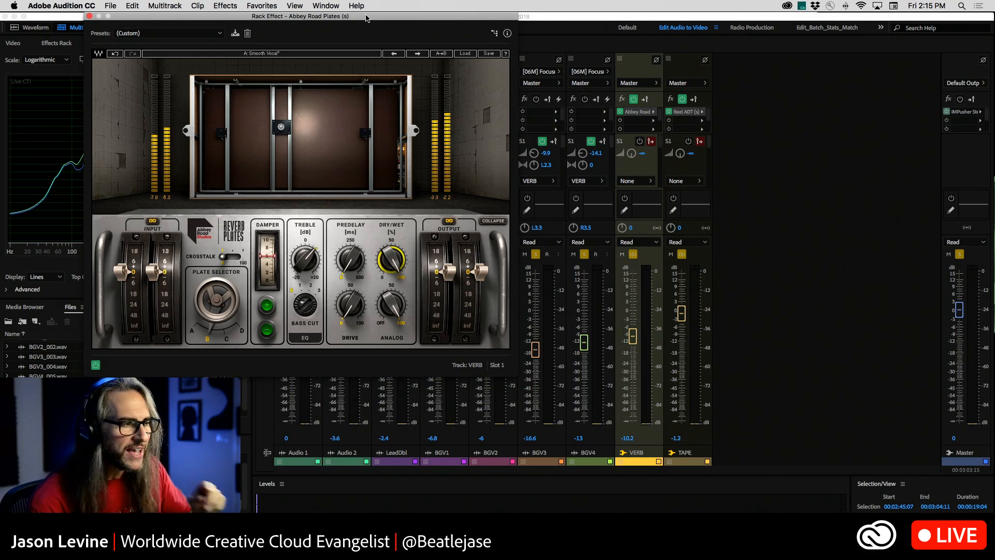
Play the selection and pull the BGV1, BGV2, BGV3 and BGV4 faders fully down to hear only the effect buses.
{"action": "left_click_drag", "start_coordinate": [381, 22], "coordinate": [902, 22]}
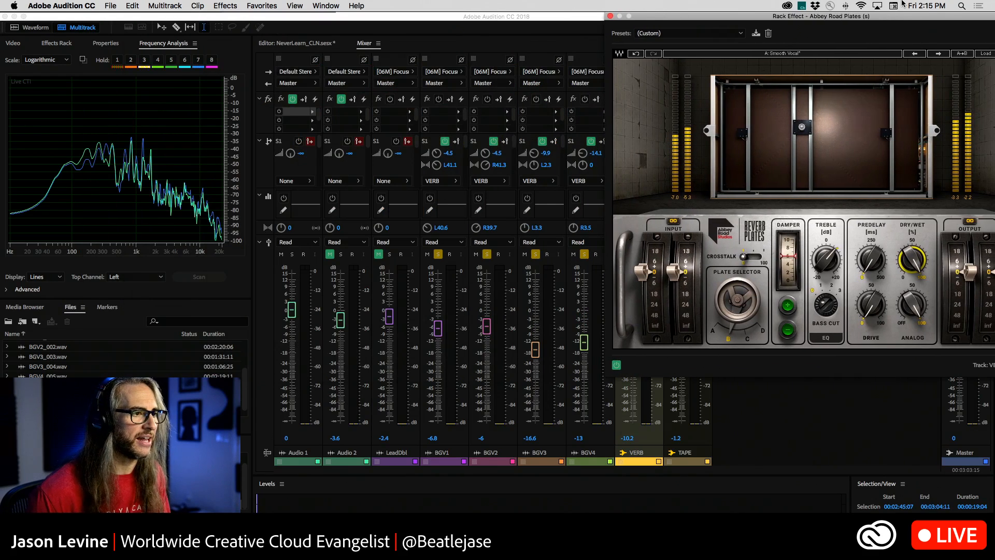
{"action": "key", "text": "space"}
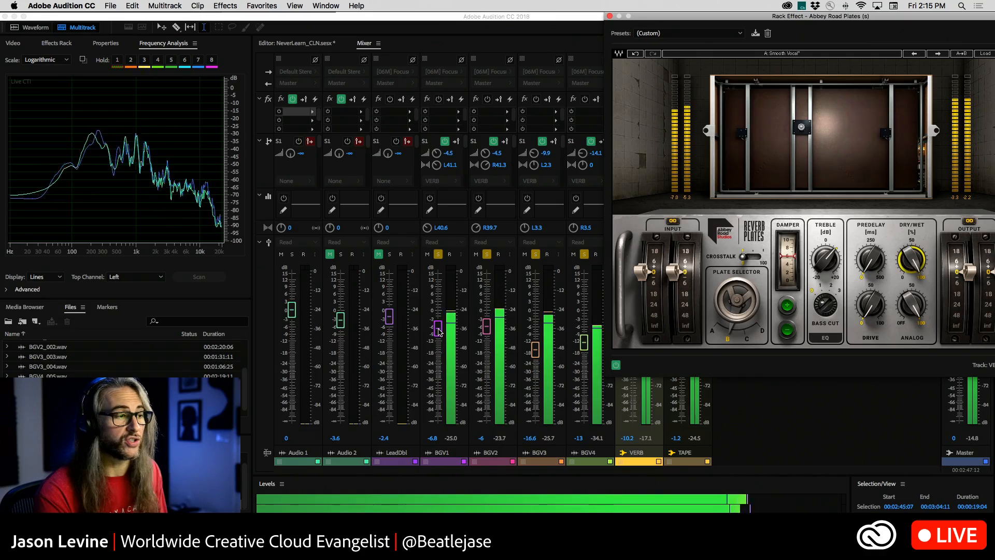
{"action": "left_click_drag", "start_coordinate": [438, 327], "coordinate": [438, 419]}
{"action": "left_click_drag", "start_coordinate": [487, 327], "coordinate": [487, 418]}
{"action": "left_click_drag", "start_coordinate": [536, 351], "coordinate": [535, 420]}
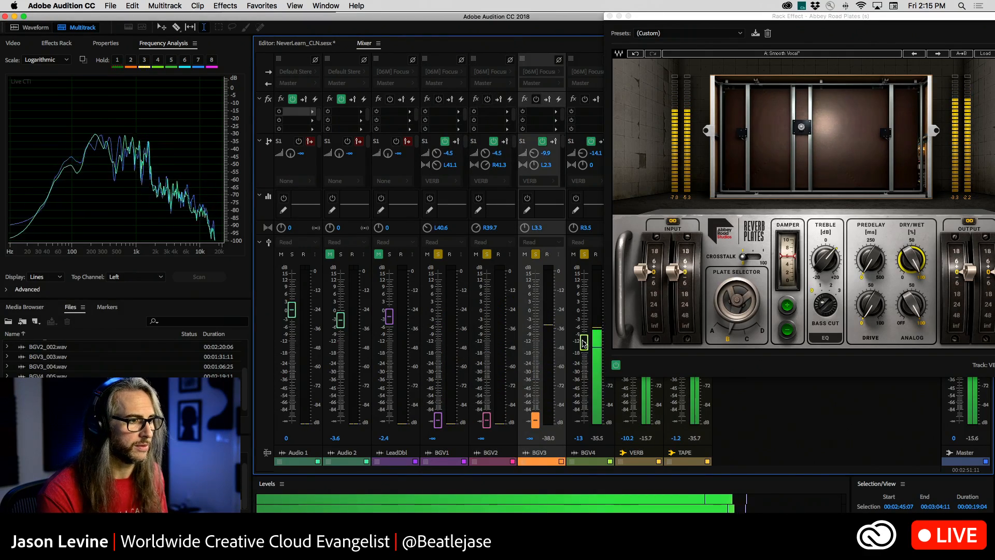
{"action": "left_click_drag", "start_coordinate": [584, 342], "coordinate": [585, 420]}
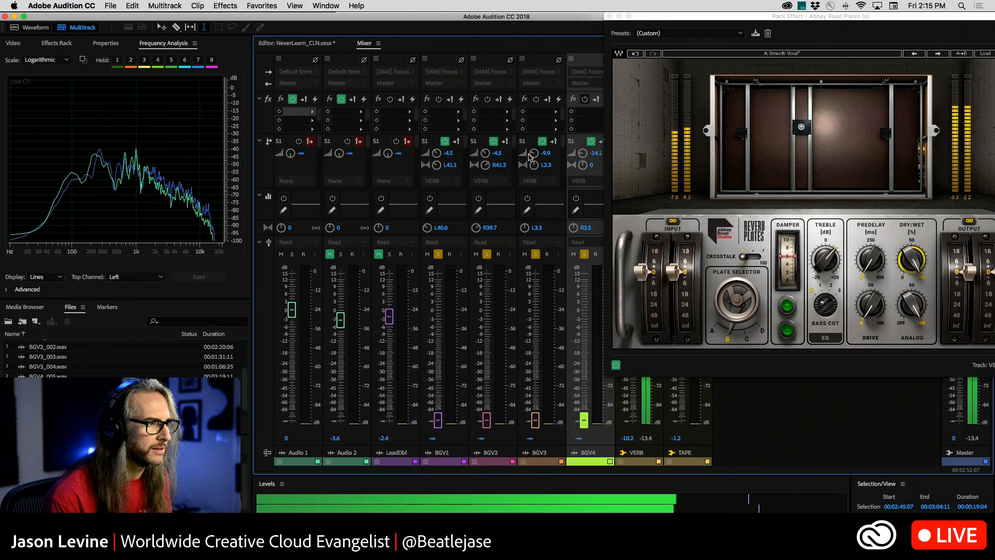
Set BGV3's VERB send to -11.1 dB and pan that send to L1.7.
{"action": "left_click_drag", "start_coordinate": [534, 153], "coordinate": [532, 154]}
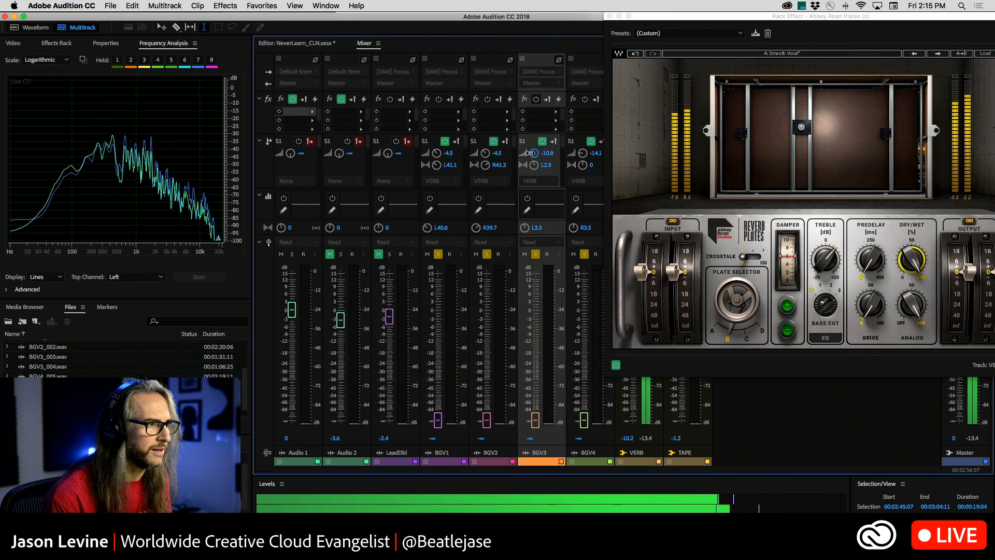
{"action": "left_click_drag", "start_coordinate": [531, 153], "coordinate": [534, 165]}
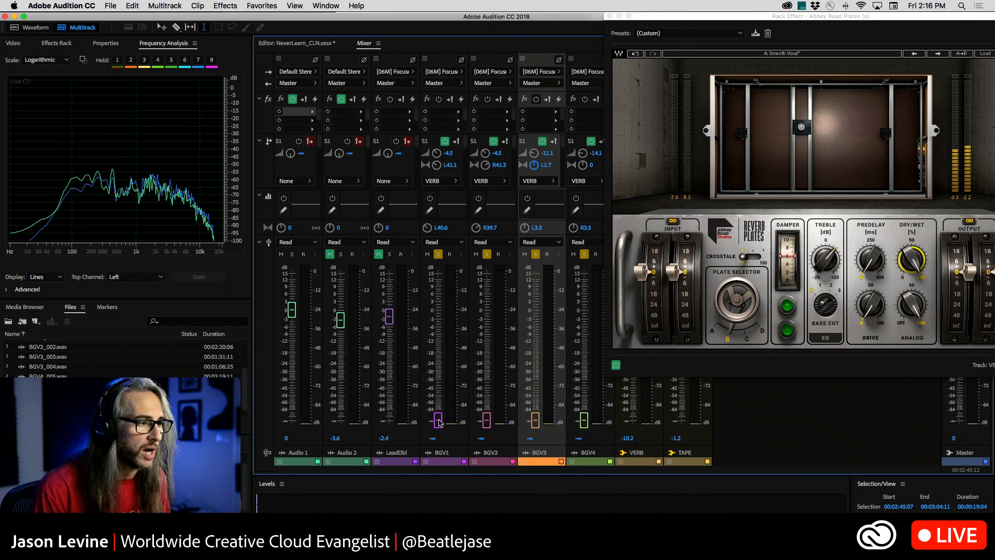
Bring the background vocal faders back up: BGV1 to -6.5 dB, BGV2 to -6.4 dB, BGV3 to -17.7 dB and BGV4 to -11.8 dB.
{"action": "left_click_drag", "start_coordinate": [438, 421], "coordinate": [438, 339]}
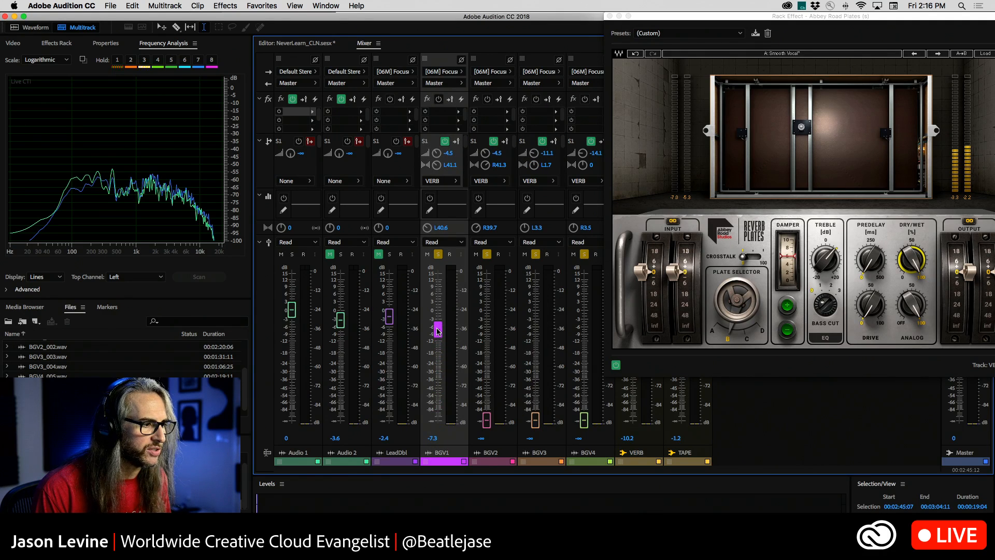
{"action": "left_click_drag", "start_coordinate": [486, 421], "coordinate": [486, 335]}
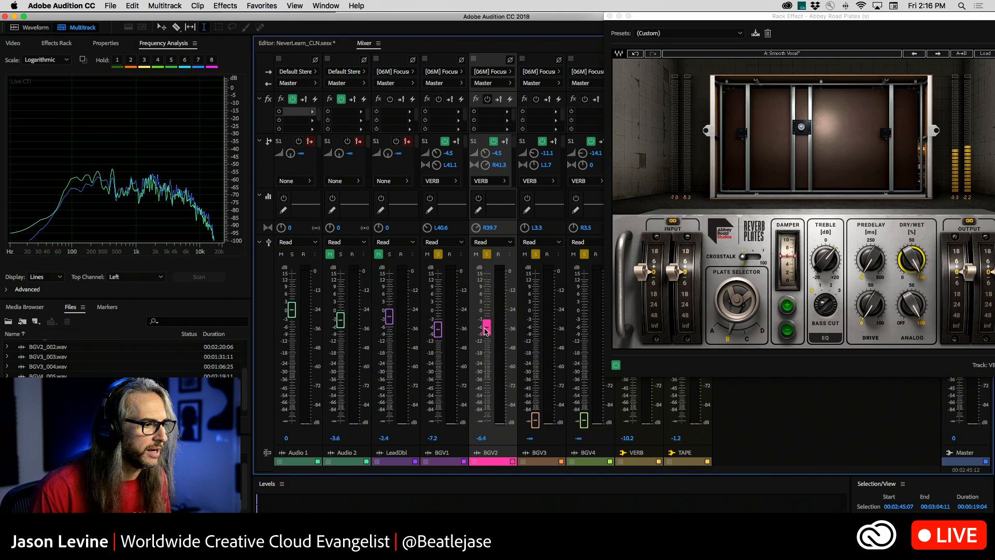
{"action": "left_click_drag", "start_coordinate": [439, 333], "coordinate": [438, 331]}
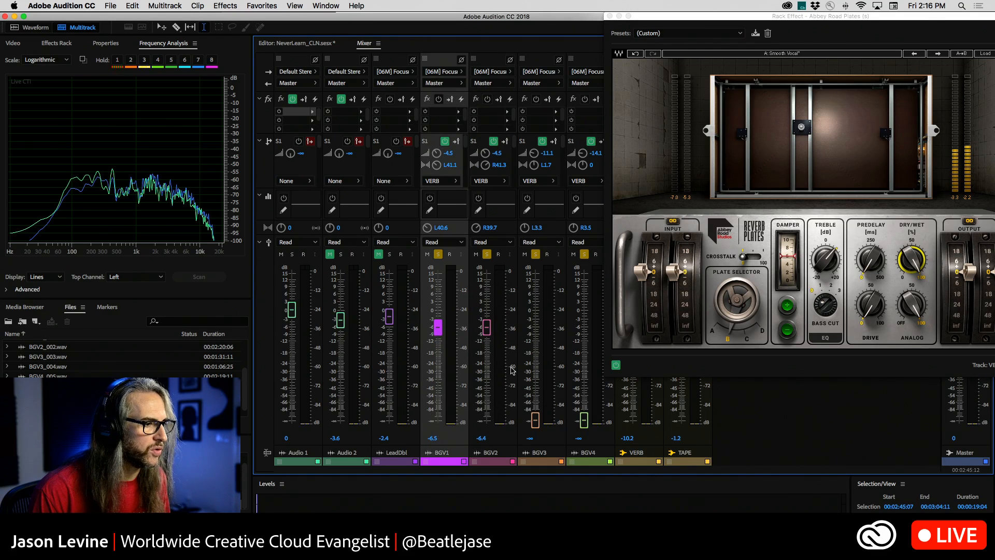
{"action": "left_click_drag", "start_coordinate": [536, 420], "coordinate": [530, 340]}
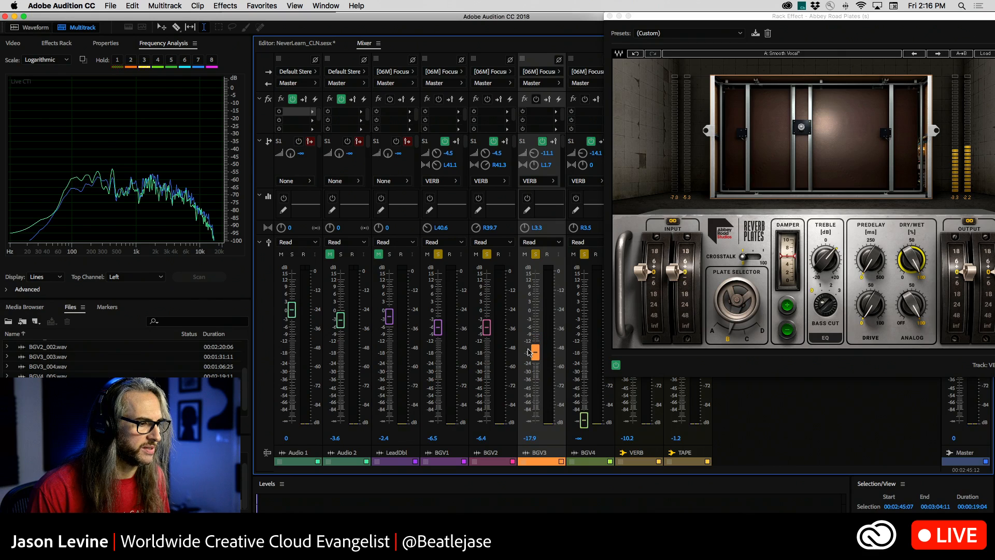
{"action": "left_click_drag", "start_coordinate": [579, 423], "coordinate": [587, 338]}
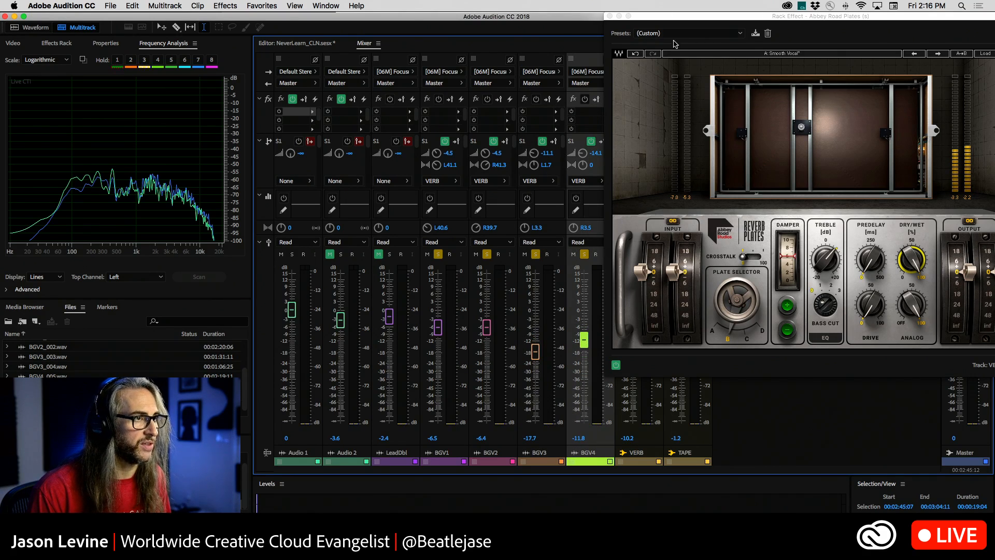
Set the VERB bus volume to -10.9 dB while auditioning the background vocals, and close the plate reverb window.
{"action": "left_click_drag", "start_coordinate": [681, 17], "coordinate": [731, 17]}
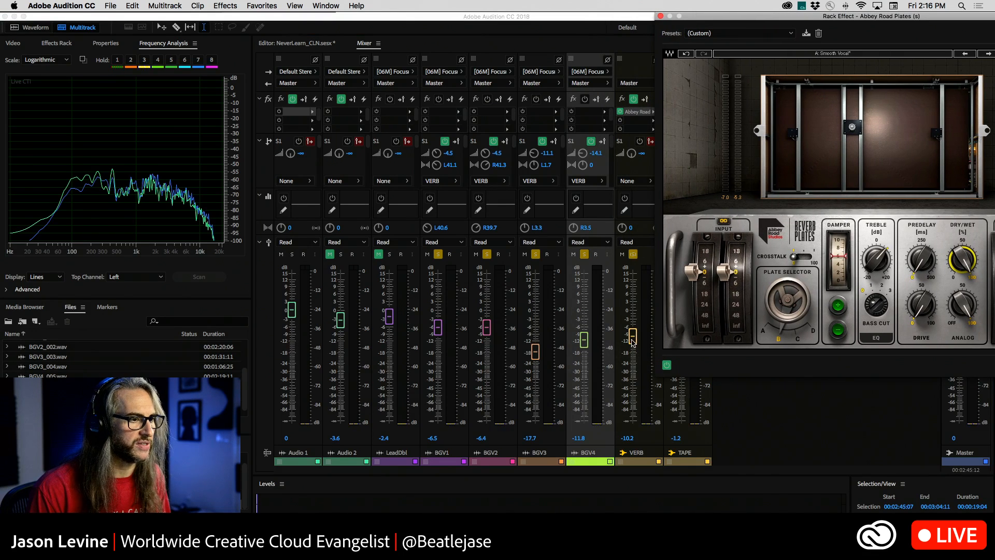
{"action": "mouse_move", "coordinate": [633, 338]}
{"action": "left_mouse_down"}
{"action": "mouse_move", "coordinate": [634, 428]}
{"action": "mouse_move", "coordinate": [628, 337]}
{"action": "left_mouse_up"}
{"action": "key", "text": "space"}
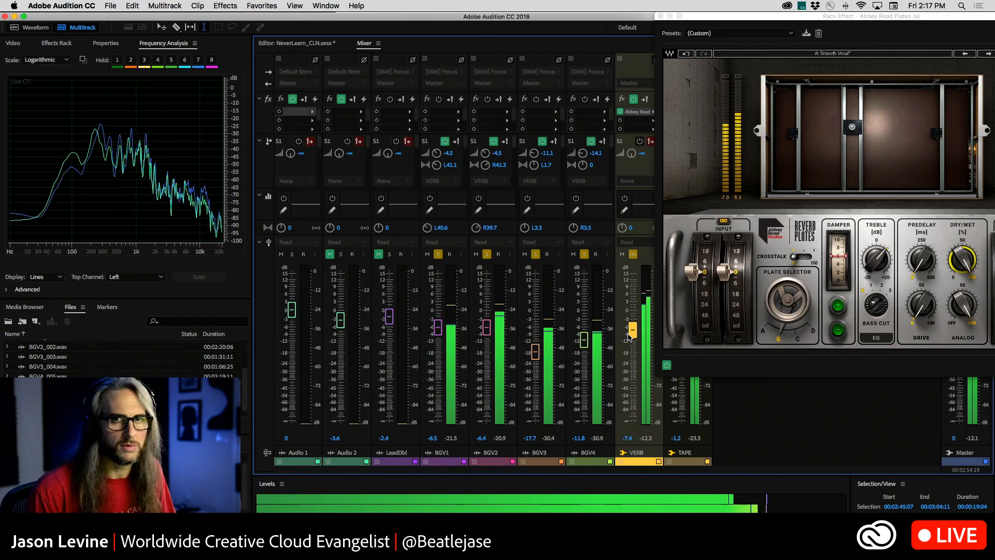
{"action": "mouse_move", "coordinate": [629, 337]}
{"action": "left_mouse_down"}
{"action": "mouse_move", "coordinate": [634, 364]}
{"action": "mouse_move", "coordinate": [633, 350]}
{"action": "left_mouse_up"}
{"action": "key", "text": "space"}
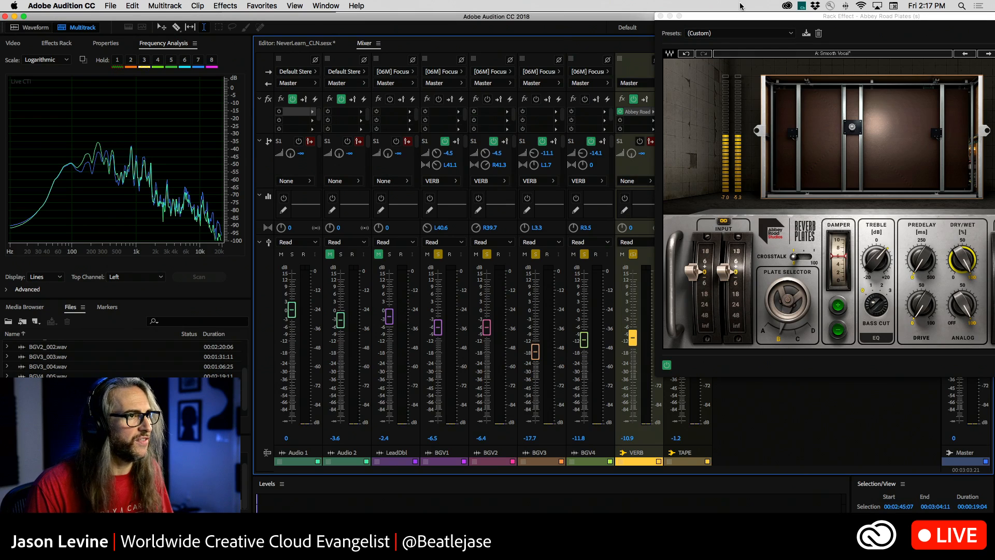
{"action": "left_click_drag", "start_coordinate": [738, 16], "coordinate": [438, 16]}
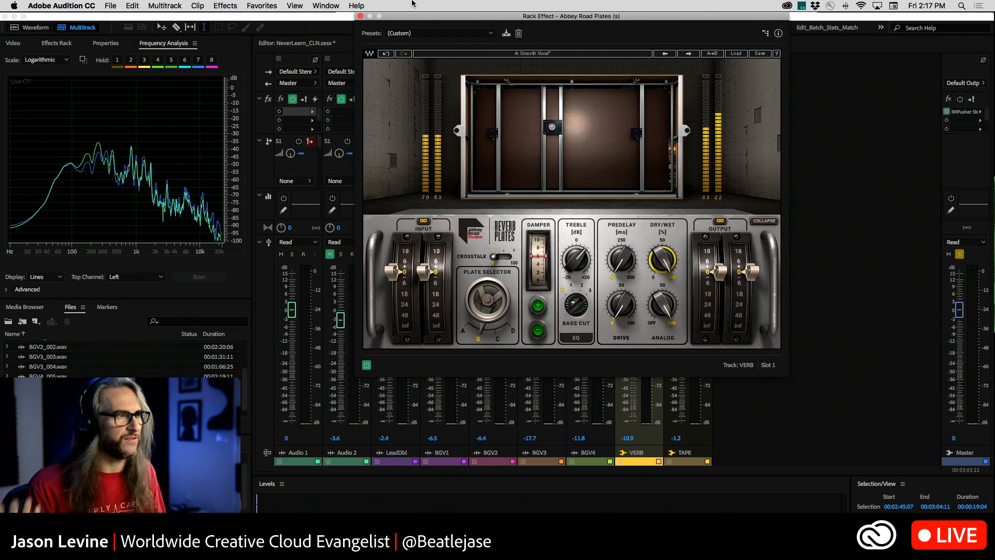
{"action": "left_click", "coordinate": [362, 16]}
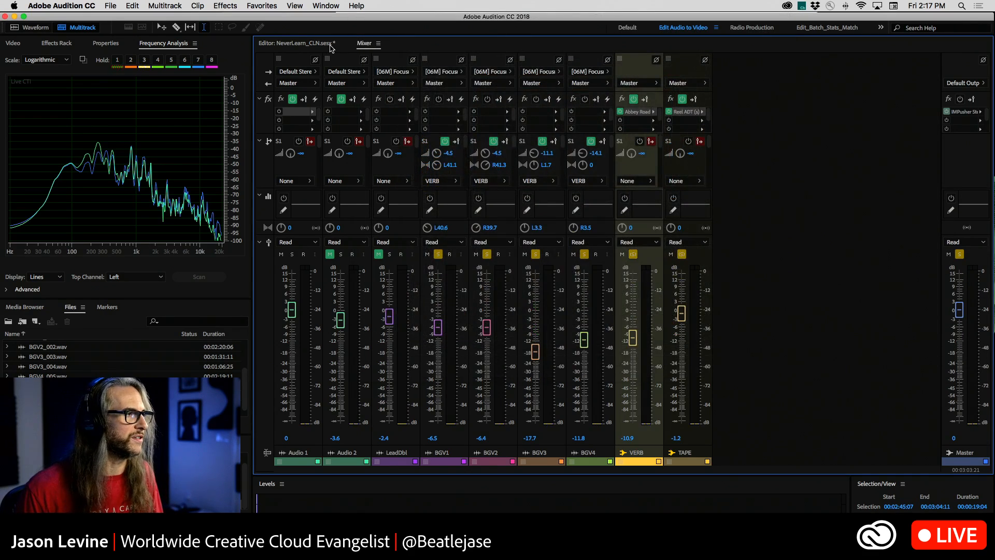
Save the session under the new name NeverLearn_CLN2.sesx.
{"action": "left_click", "coordinate": [110, 6]}
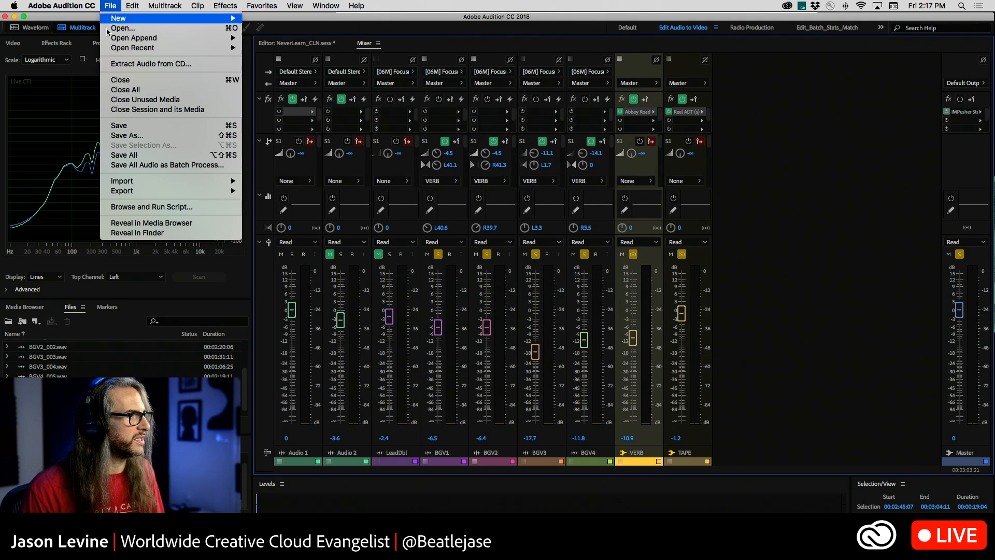
{"action": "left_click", "coordinate": [179, 135]}
{"action": "key", "text": "Right"}
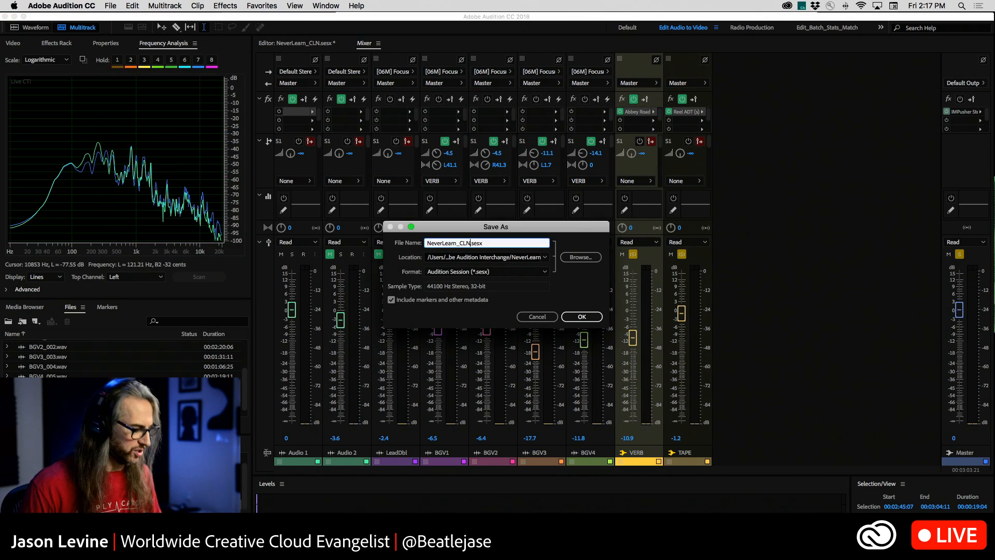
{"action": "key", "text": "Return"}
Open the recent session NeverLearn.prproj.sesx and look over its tracks in the editor before returning to the mixer.
{"action": "left_click", "coordinate": [110, 6]}
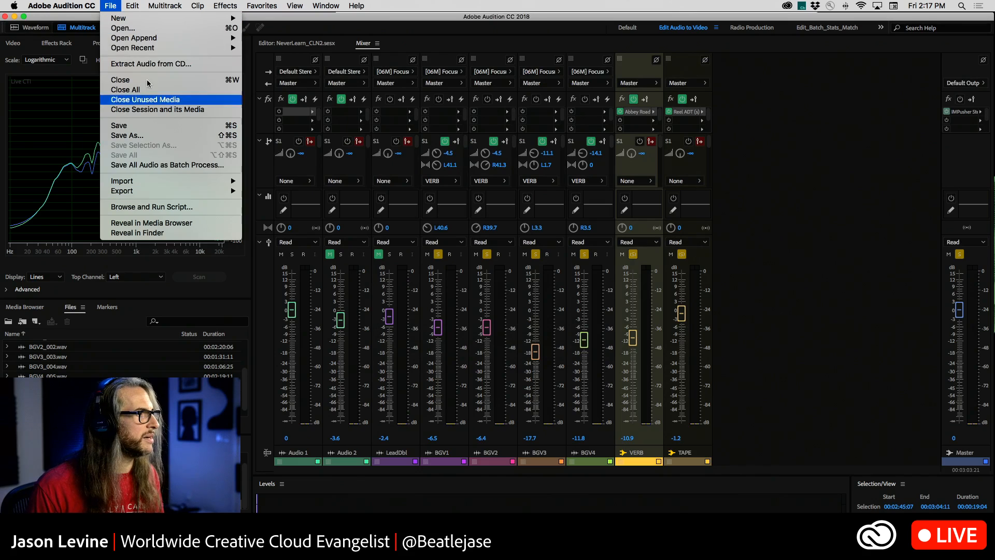
{"action": "mouse_move", "coordinate": [138, 53]}
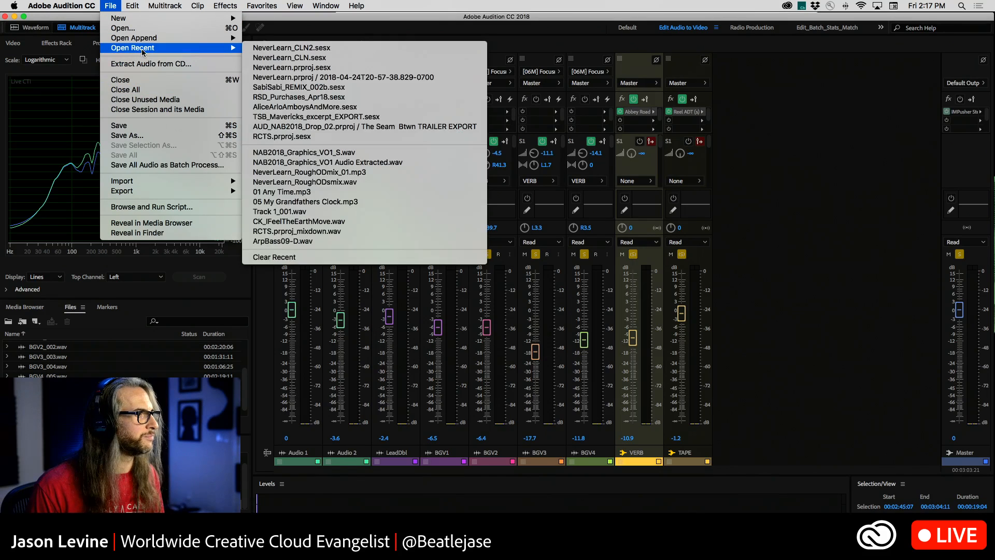
{"action": "left_click", "coordinate": [354, 66]}
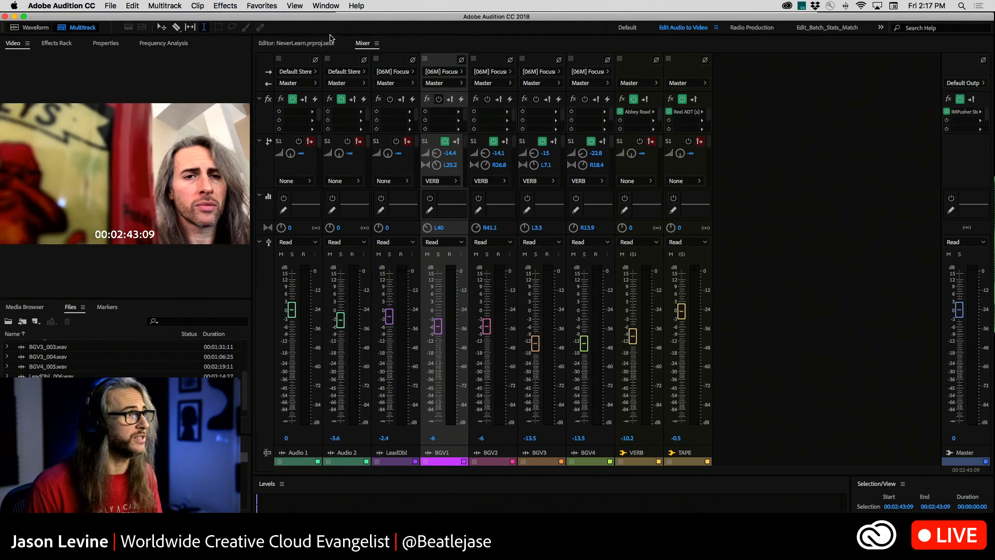
{"action": "left_click", "coordinate": [305, 48]}
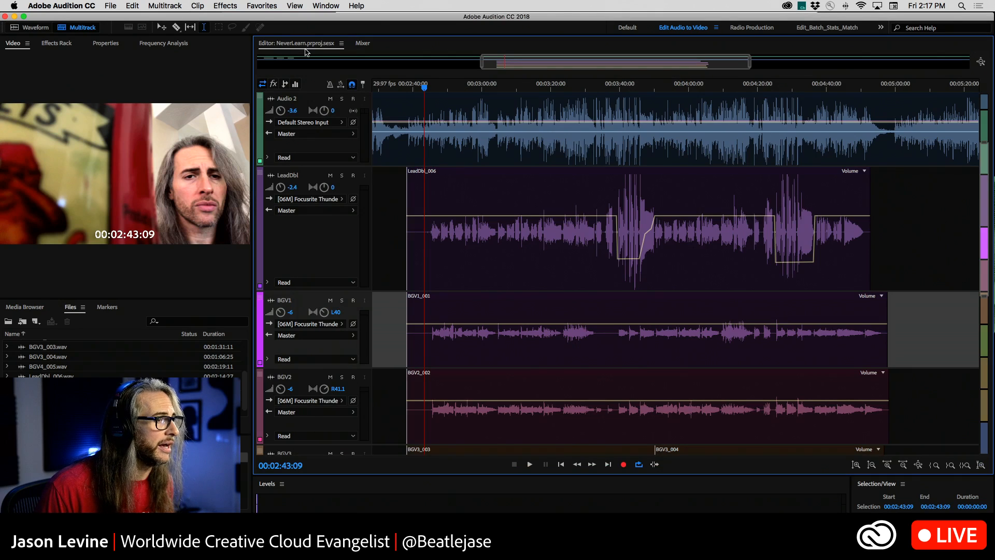
{"action": "scroll", "coordinate": [506, 141], "scroll_direction": "down", "scroll_amount": 3}
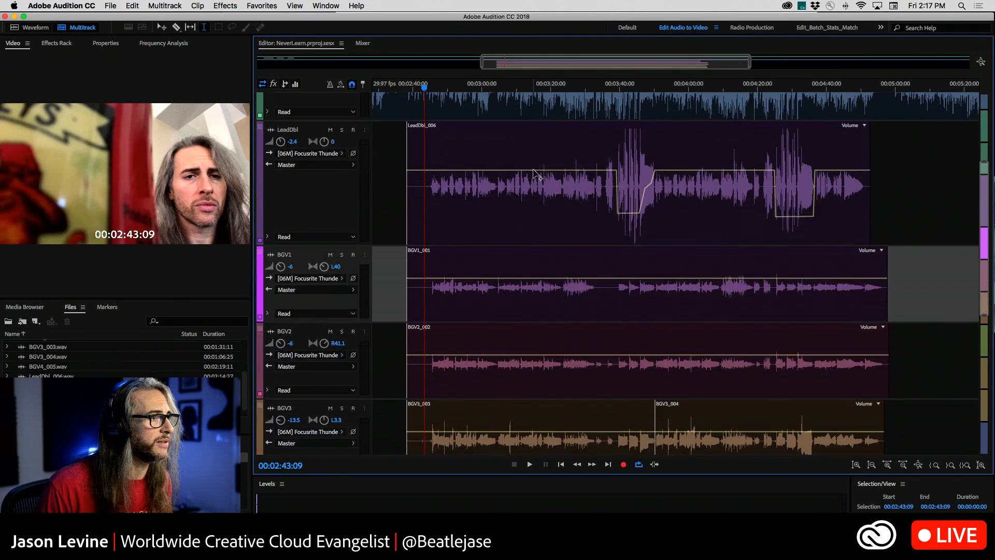
{"action": "left_click", "coordinate": [363, 43]}
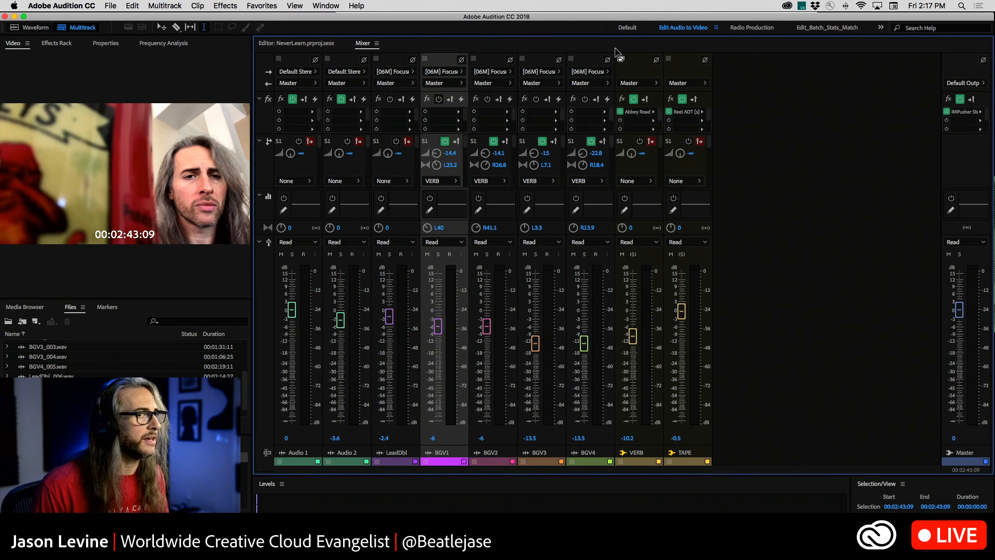
Open the IMPusher Stereo effect on the Master track, examine its controls, and close it.
{"action": "double_click", "coordinate": [967, 115]}
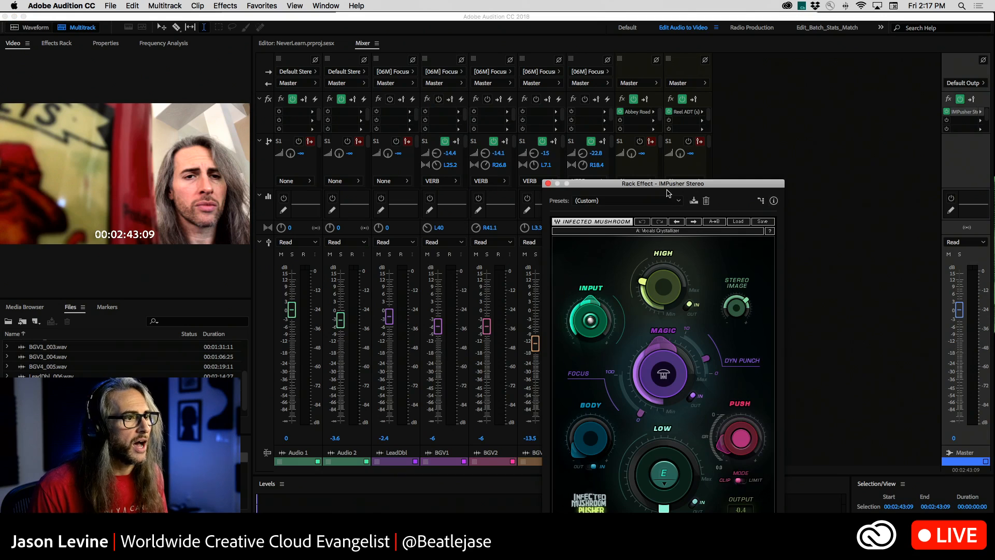
{"action": "left_click_drag", "start_coordinate": [677, 179], "coordinate": [680, 3]}
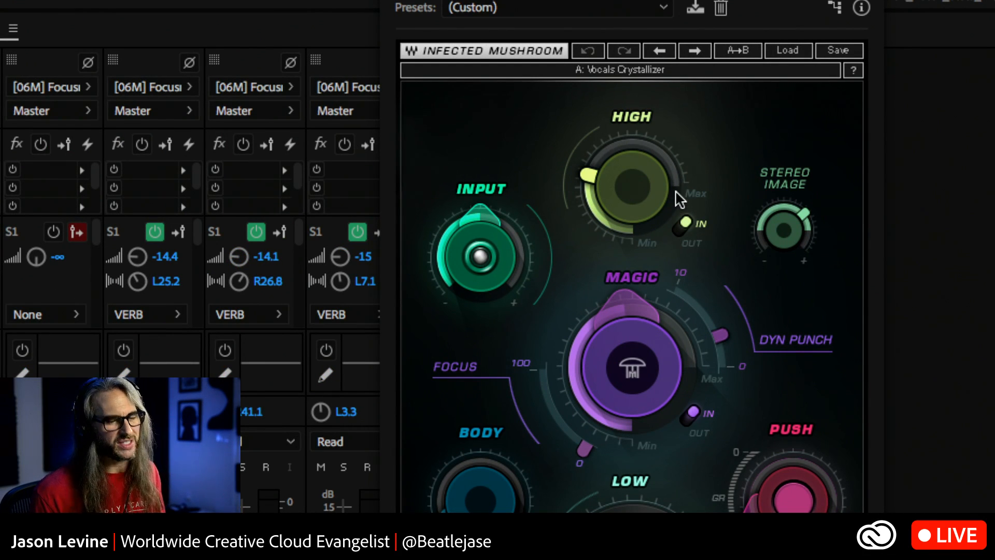
{"action": "mouse_move", "coordinate": [680, 199]}
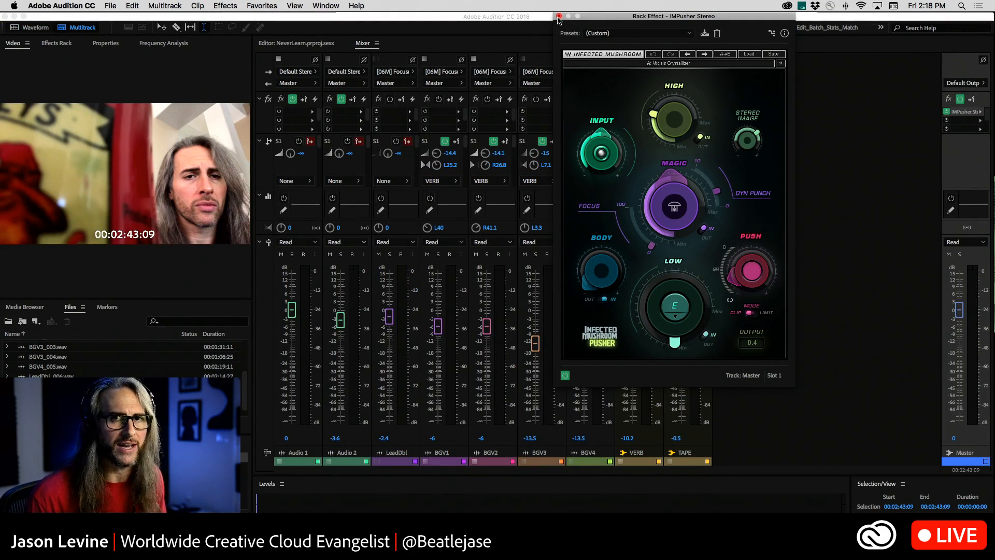
{"action": "left_click", "coordinate": [559, 16]}
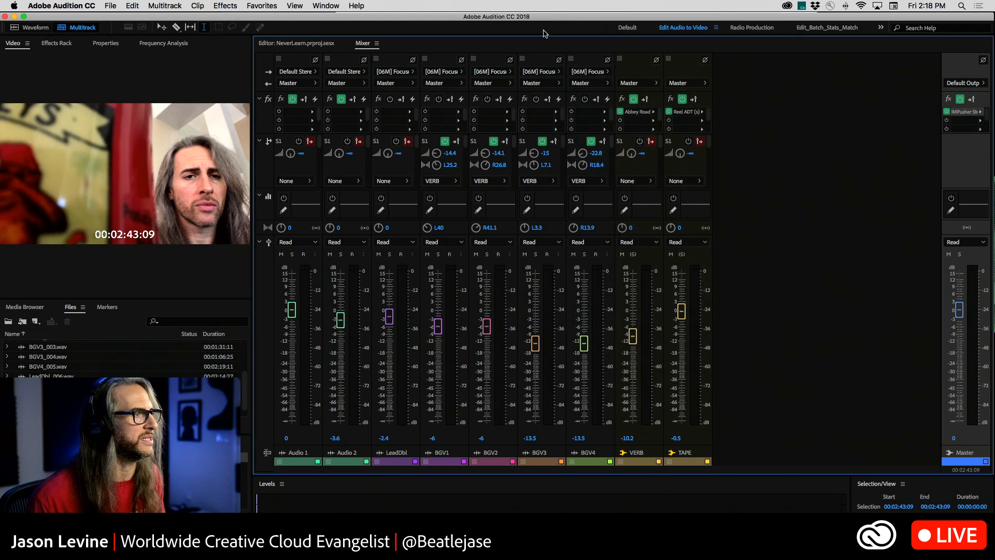
Play the full mix of the session, viewing the background vocal tracks in the editor and the levels in the mixer, and stop playback.
{"action": "left_click", "coordinate": [296, 44]}
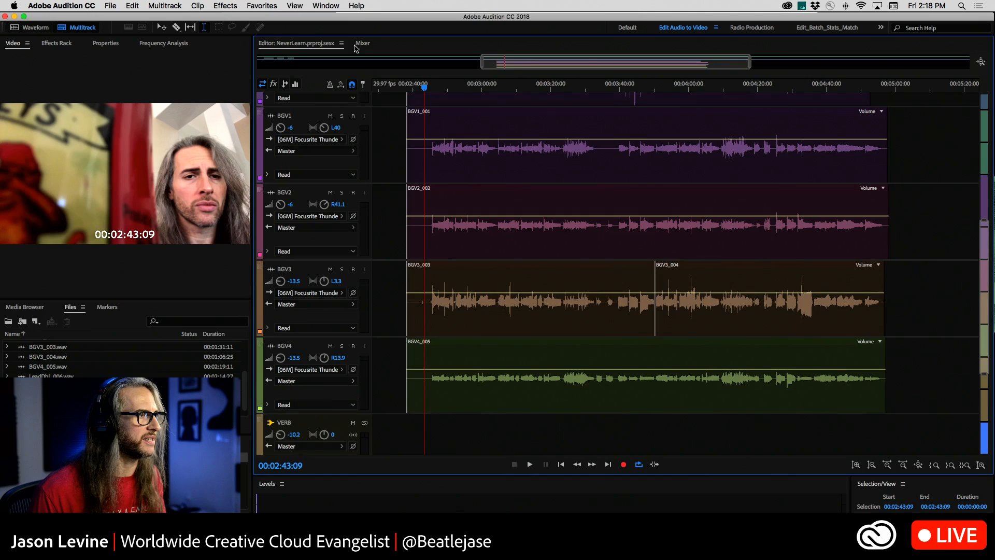
{"action": "left_click", "coordinate": [363, 44]}
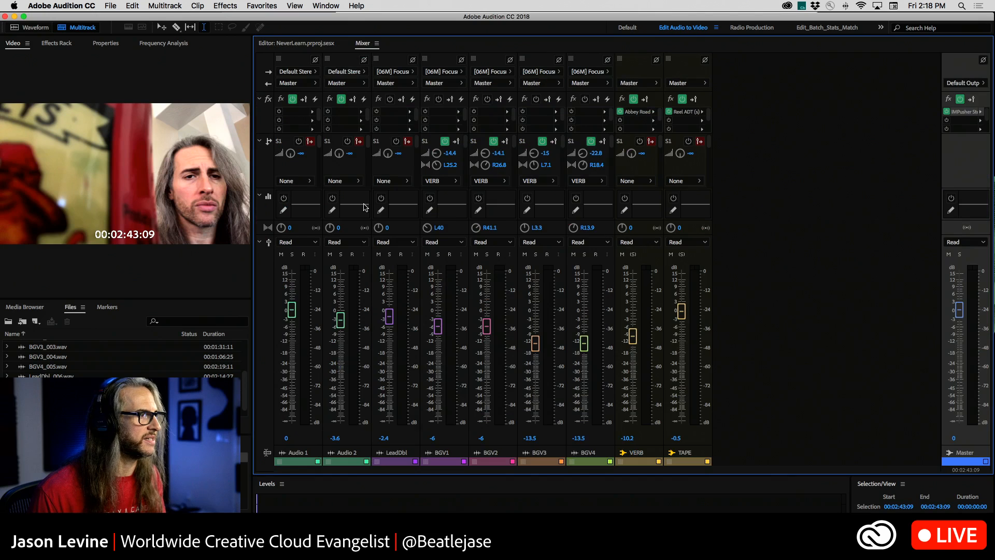
{"action": "left_click", "coordinate": [304, 46]}
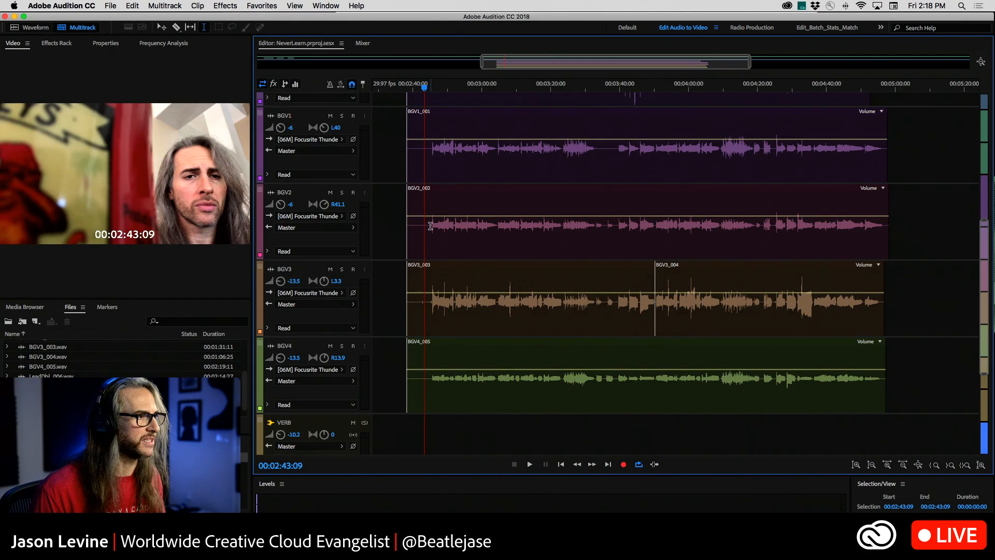
{"action": "scroll", "coordinate": [430, 226], "scroll_direction": "up", "scroll_amount": 3}
{"action": "key", "text": "space"}
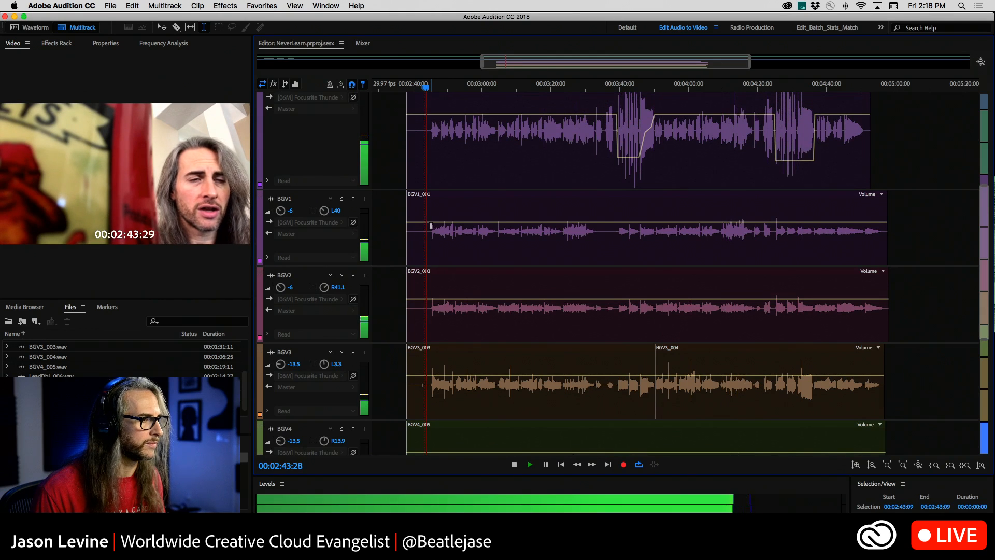
{"action": "scroll", "coordinate": [432, 226], "scroll_direction": "down", "scroll_amount": 1}
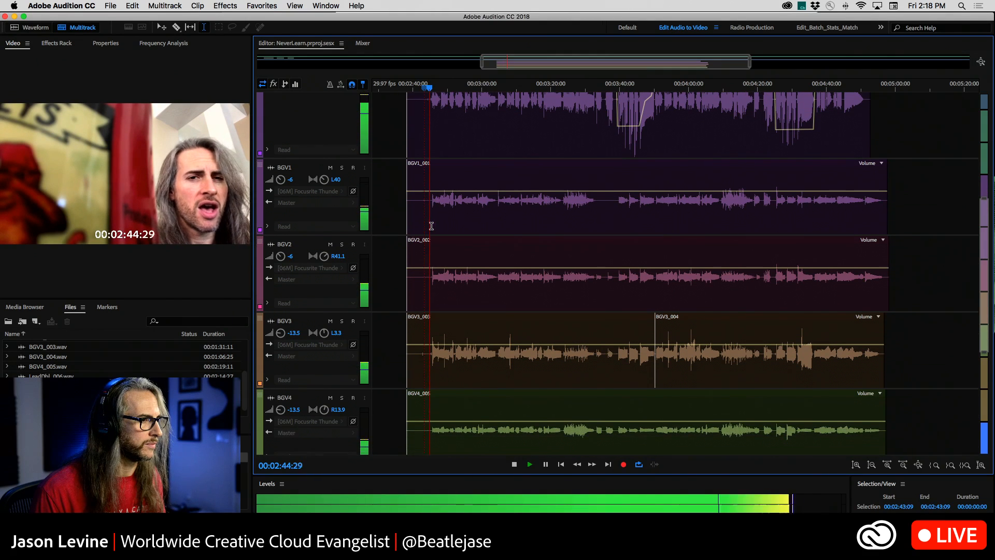
{"action": "left_click", "coordinate": [363, 44]}
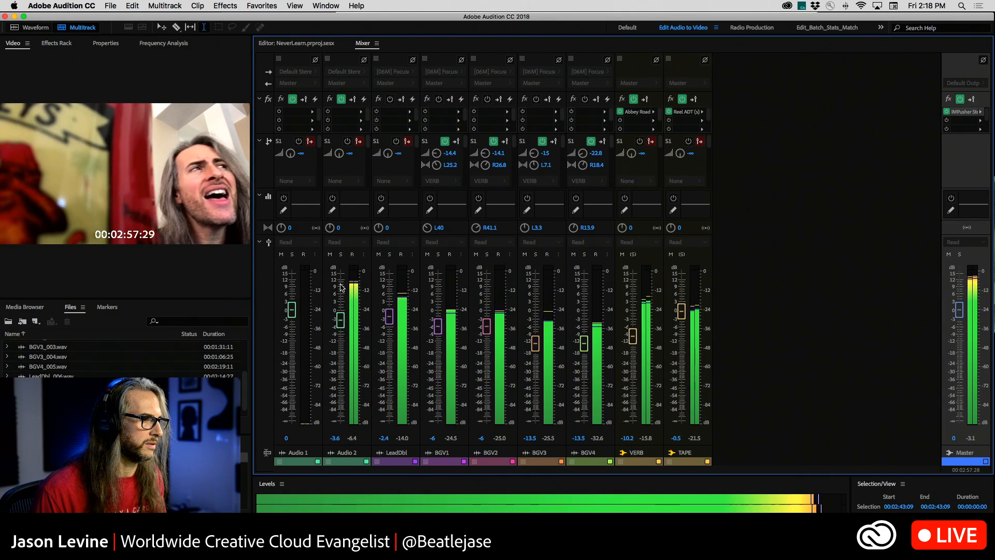
{"action": "key", "text": "space"}
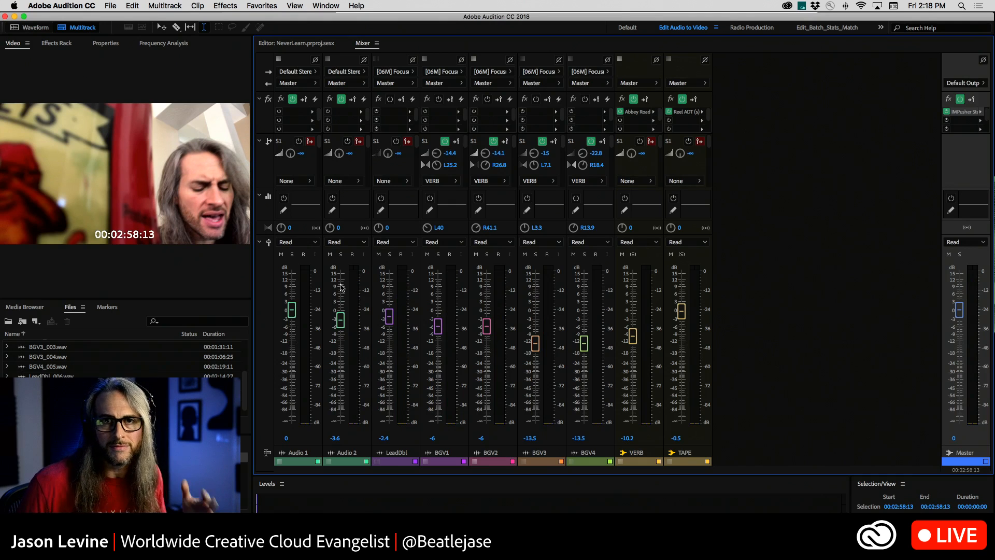
Mute the Audio 2 and LeadDbl tracks and play the background vocals without them.
{"action": "left_click", "coordinate": [329, 254]}
{"action": "left_click", "coordinate": [379, 254]}
{"action": "key", "text": "space"}
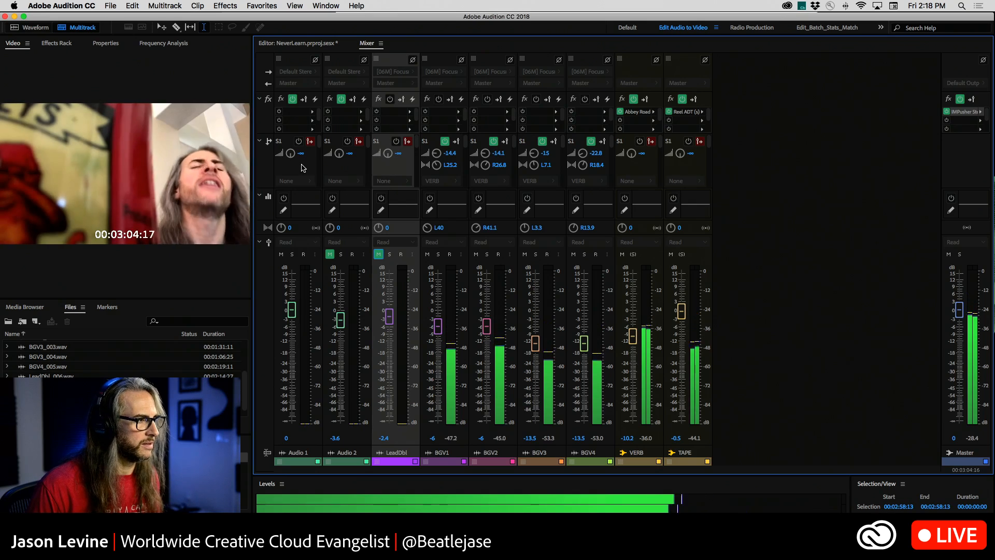
View the playing tracks in the editor together with their live Frequency Analysis, and stop playback.
{"action": "left_click", "coordinate": [300, 46]}
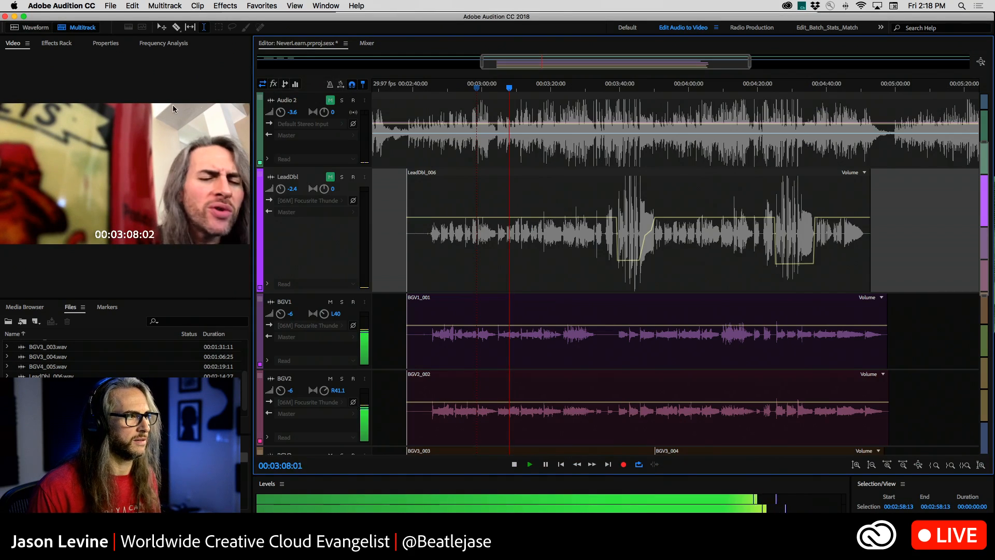
{"action": "left_click", "coordinate": [163, 43]}
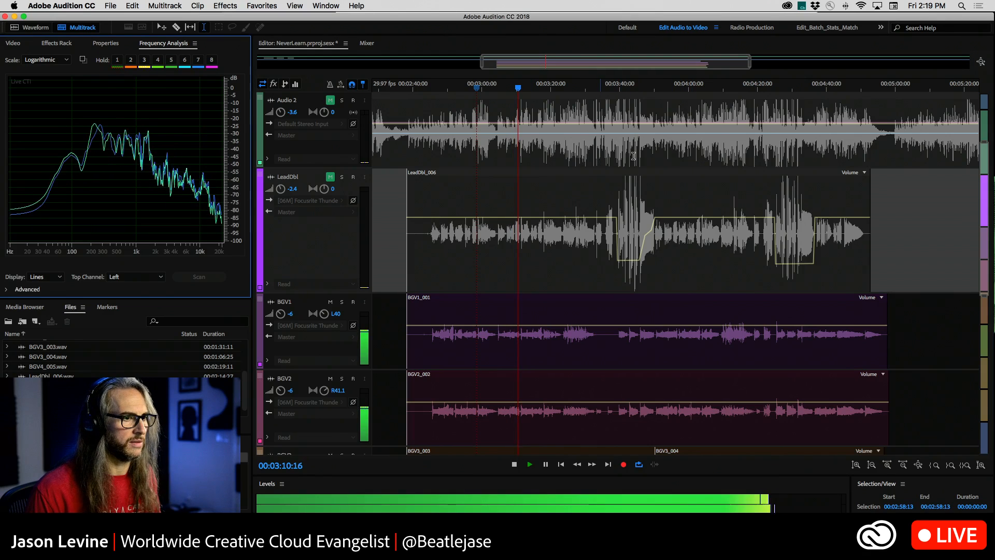
{"action": "key", "text": "space"}
Play the background vocals from 00:04:09:00 for a few seconds and stop.
{"action": "left_click", "coordinate": [710, 88]}
{"action": "left_click_drag", "start_coordinate": [711, 90], "coordinate": [720, 91]}
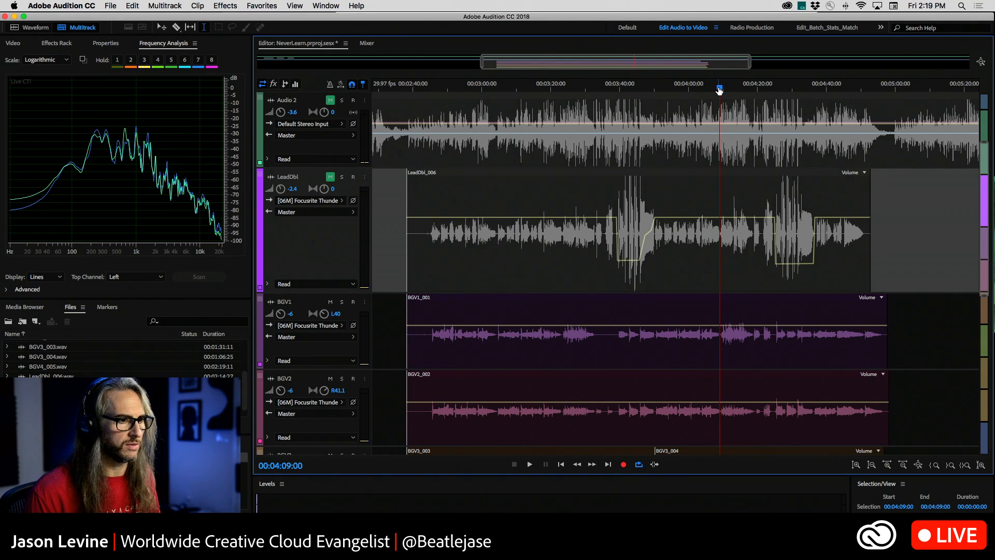
{"action": "key", "text": "space"}
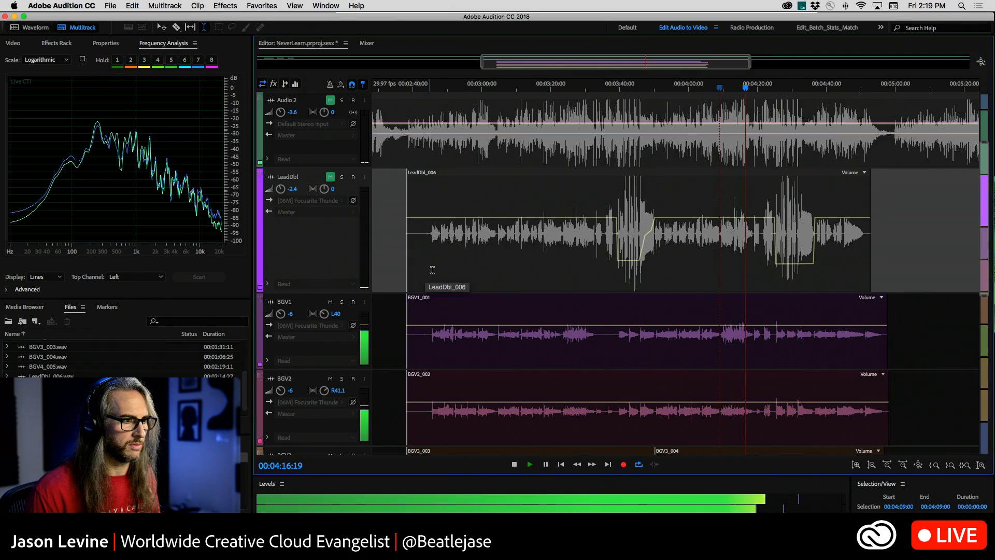
{"action": "key", "text": "space"}
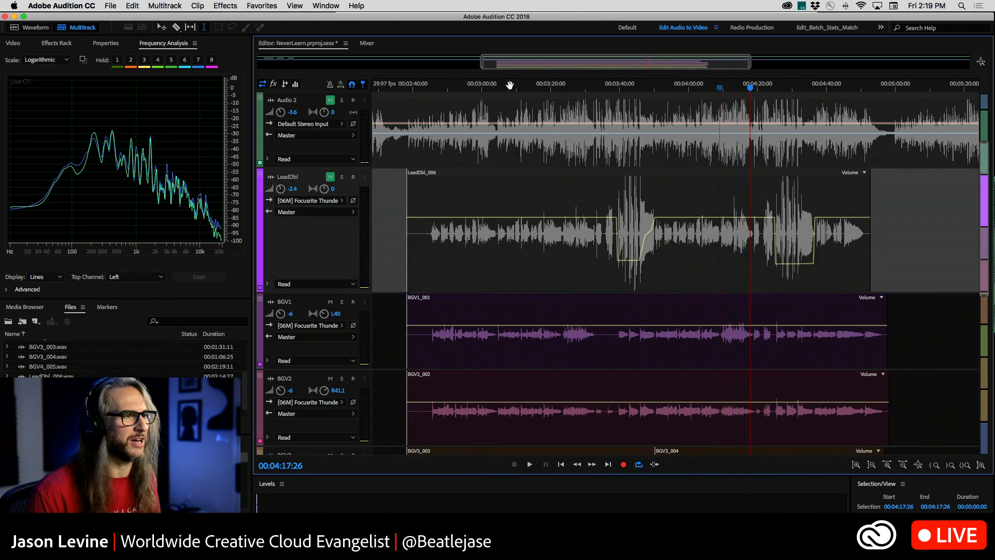
Play the background vocals from 00:03:23:18, viewing the BGV tracks in the editor, and stop.
{"action": "left_click_drag", "start_coordinate": [530, 89], "coordinate": [564, 92]}
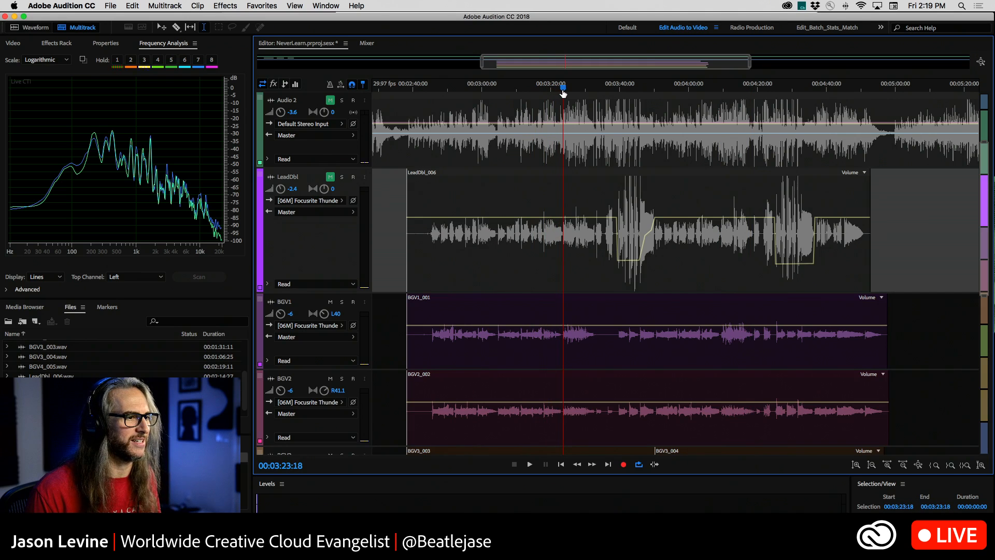
{"action": "key", "text": "space"}
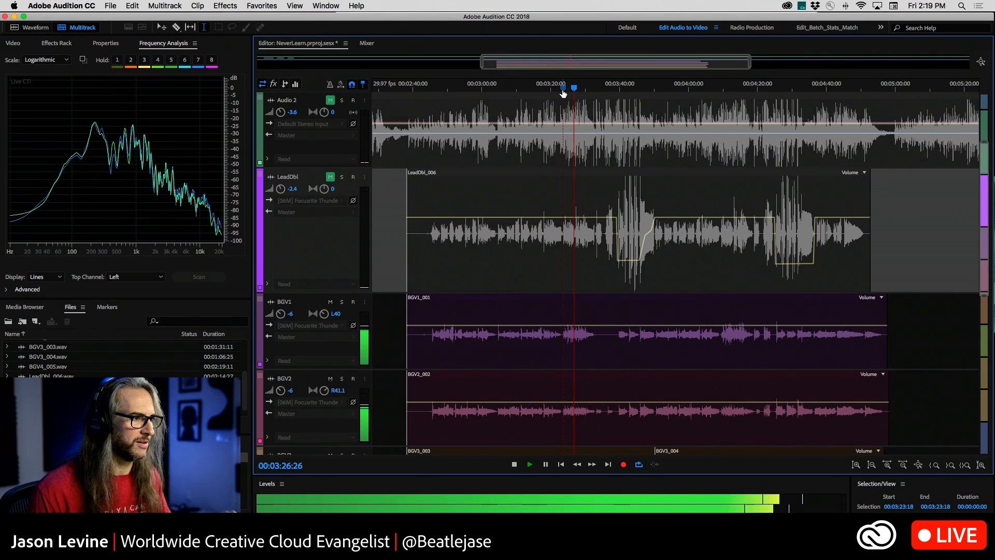
{"action": "scroll", "coordinate": [633, 305], "scroll_direction": "down", "scroll_amount": 3}
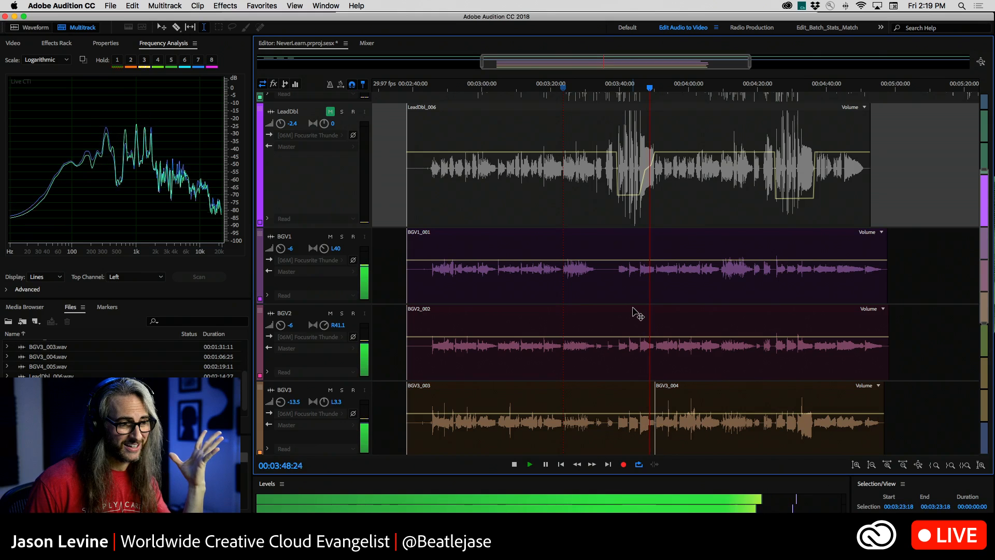
{"action": "key", "text": "space"}
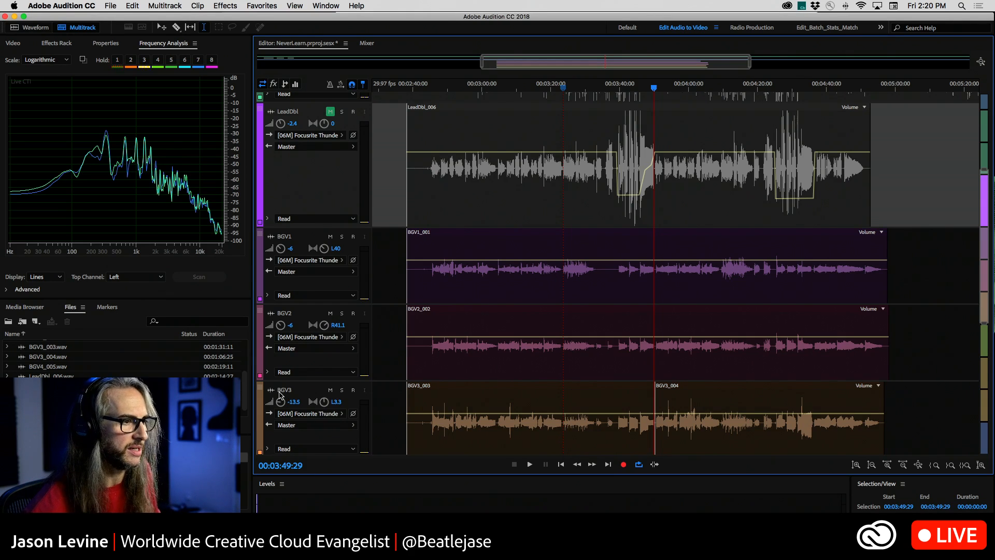
Switch to the Waveform Editor to show the voice-over file NAB2018_Graphics_VO1.wav.
{"action": "left_click", "coordinate": [36, 28]}
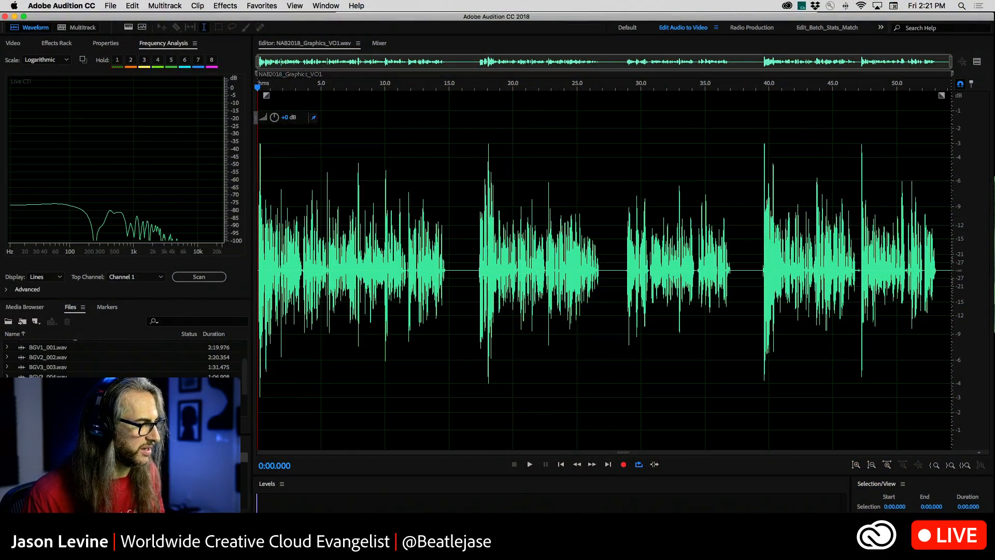
{"action": "left_click", "coordinate": [124, 405]}
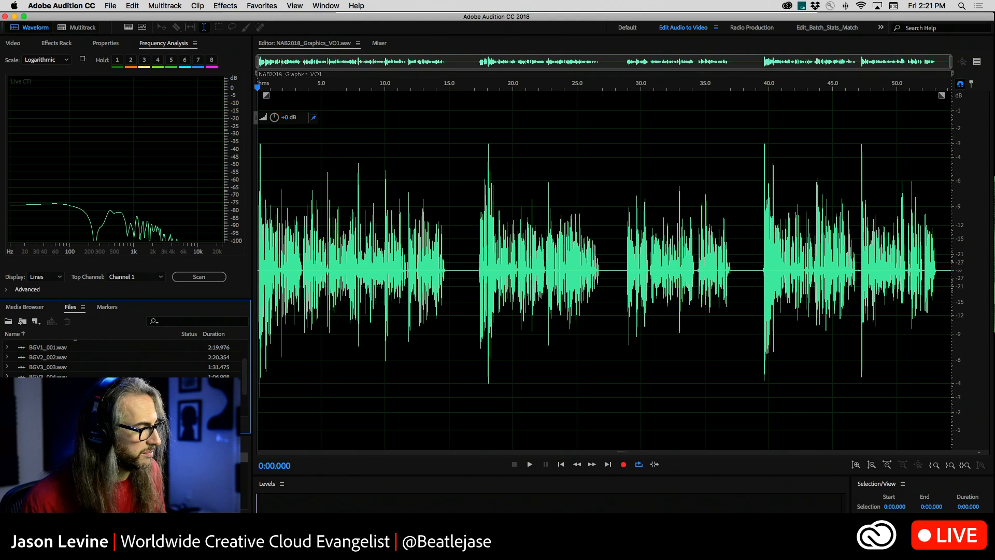
{"action": "left_click", "coordinate": [124, 466]}
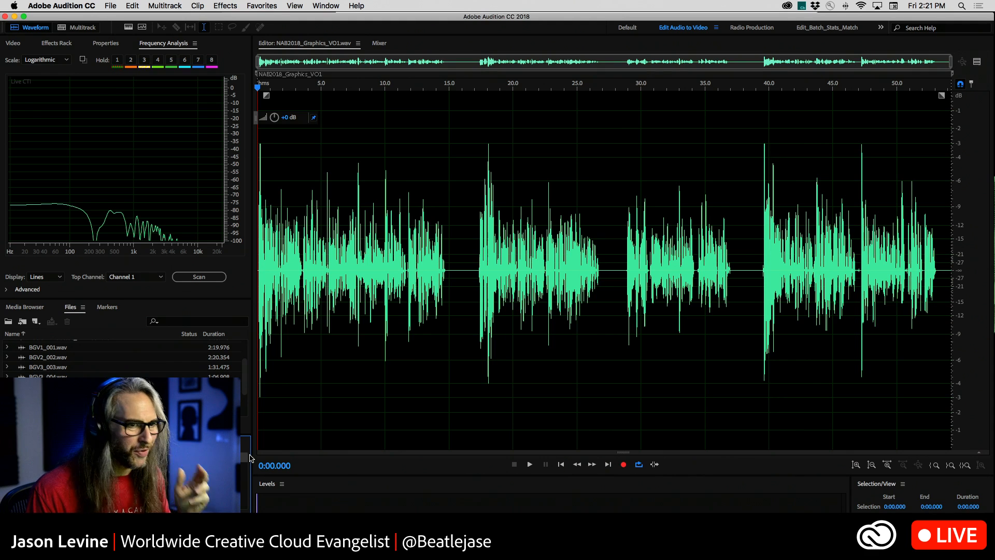
Examine the pause after 36.9 s in the spectral frequency display, selecting its low frequencies from 0:36.970 to 0:37.392, and clear the selection.
{"action": "left_click", "coordinate": [129, 27]}
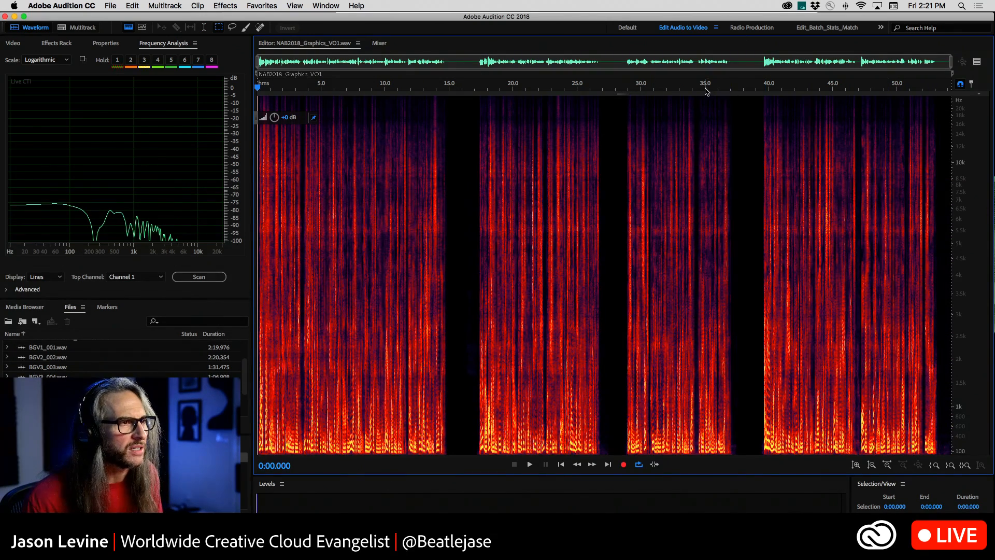
{"action": "left_click_drag", "start_coordinate": [705, 91], "coordinate": [951, 89]}
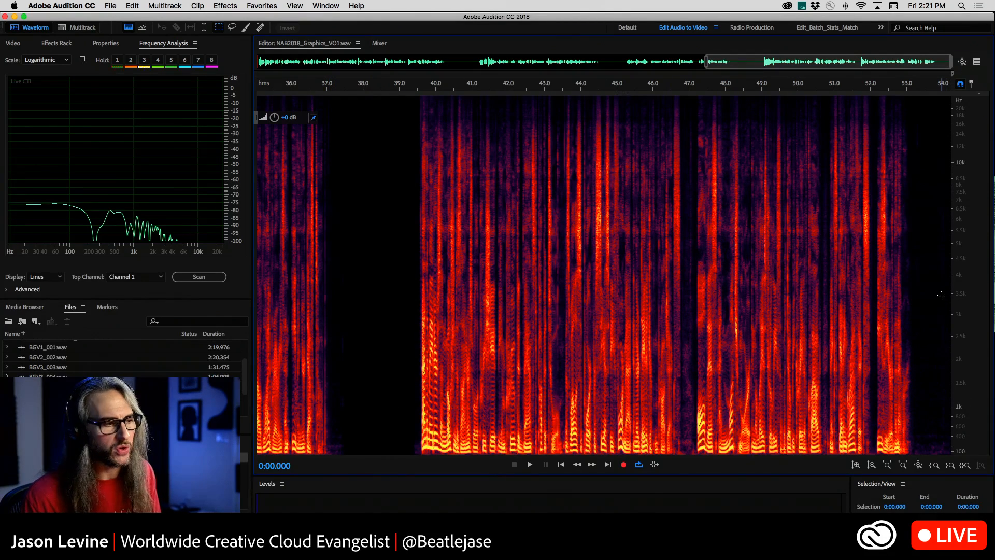
{"action": "left_click_drag", "start_coordinate": [356, 89], "coordinate": [210, 124]}
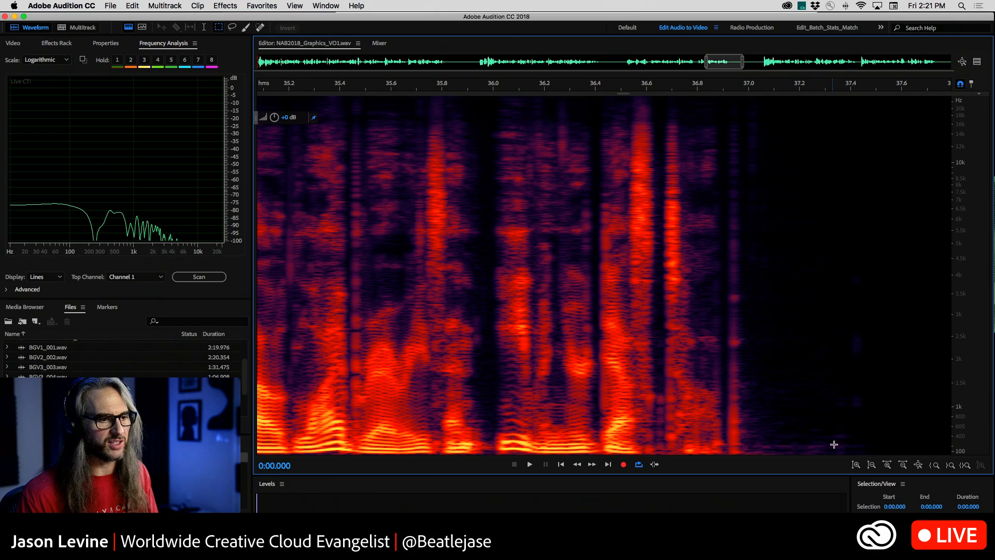
{"action": "left_click_drag", "start_coordinate": [848, 438], "coordinate": [739, 475]}
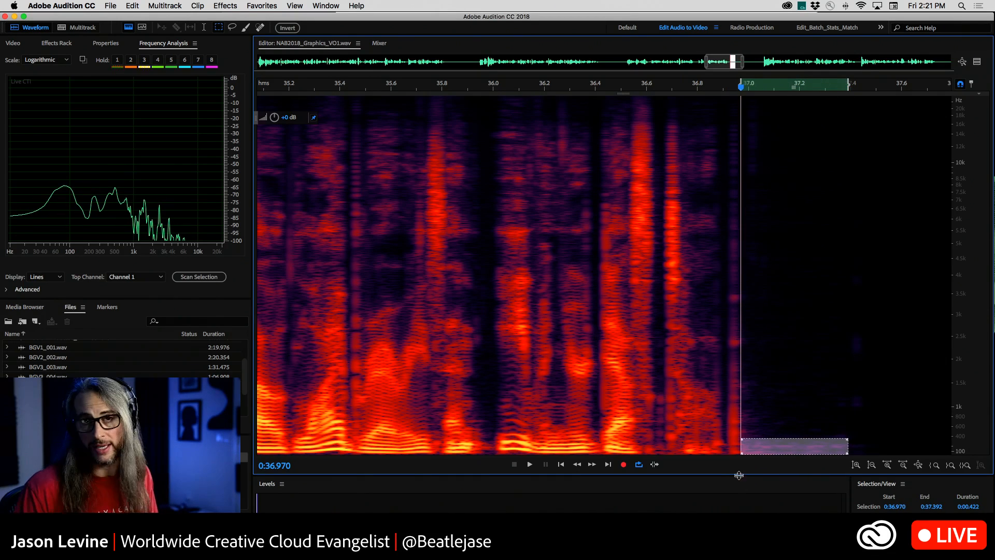
{"action": "left_click", "coordinate": [713, 174]}
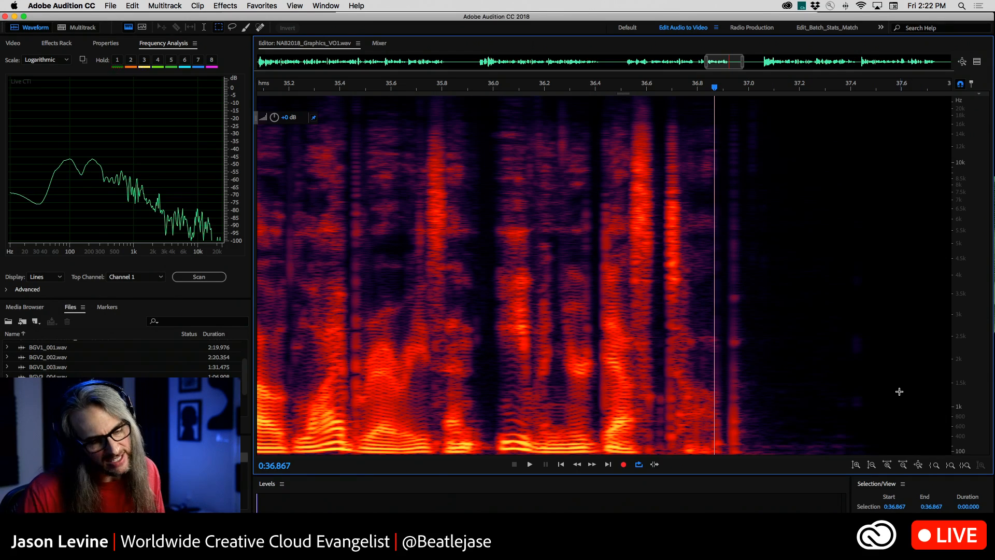
{"action": "left_click", "coordinate": [831, 350]}
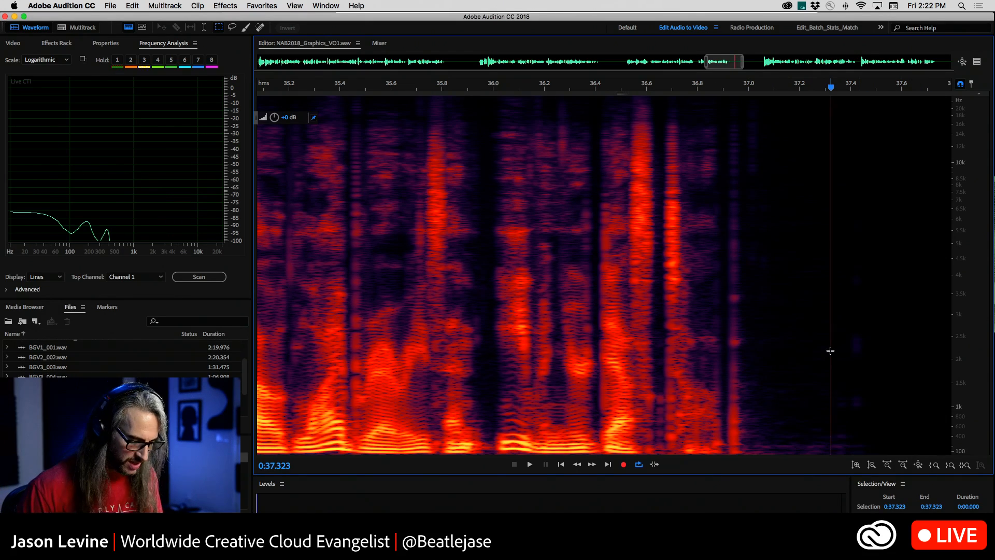
Show the full length of the voice-over and turn off the spectral frequency display.
{"action": "key", "text": "backslash"}
{"action": "left_click", "coordinate": [610, 337]}
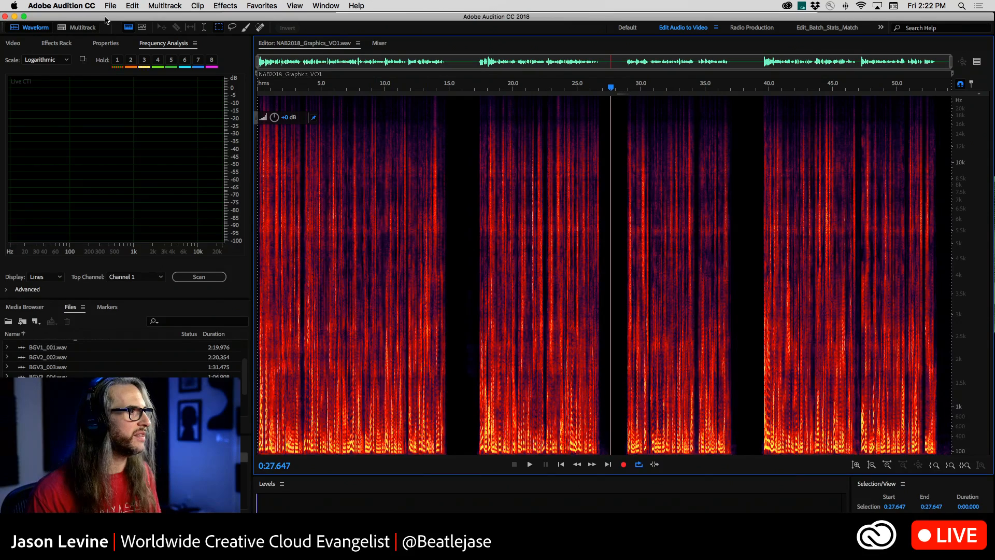
{"action": "left_click", "coordinate": [128, 27]}
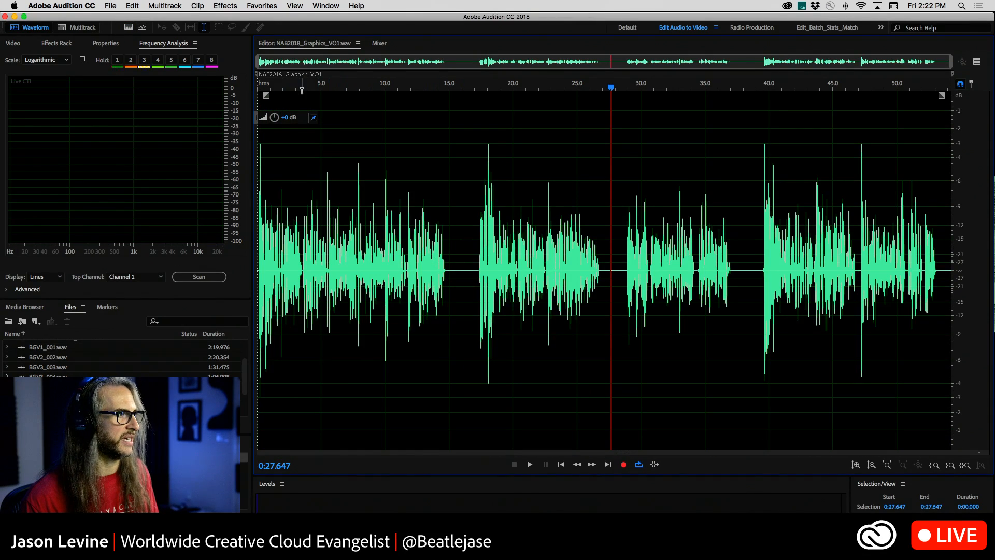
Play the voice-over from the beginning for about 12 seconds and stop.
{"action": "key", "text": "Home"}
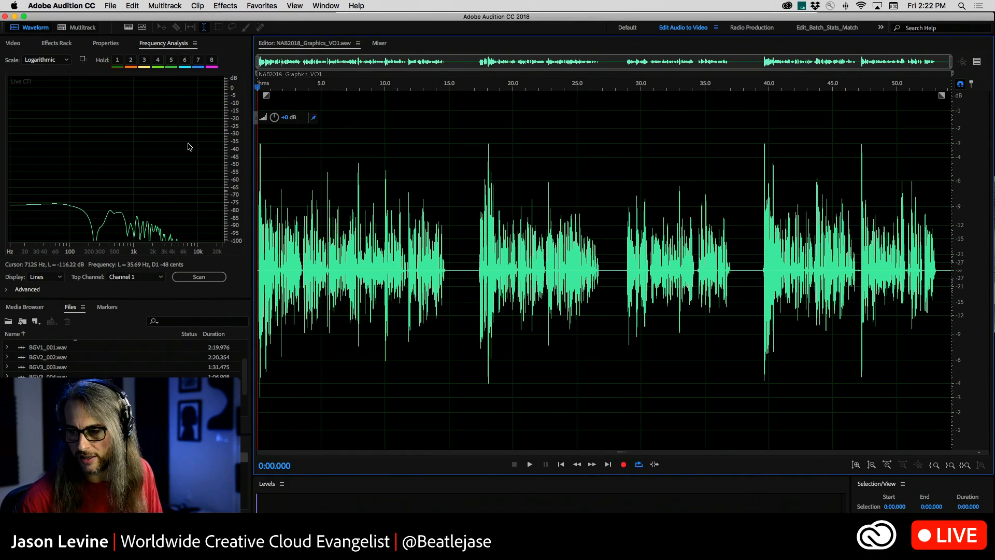
{"action": "key", "text": "space"}
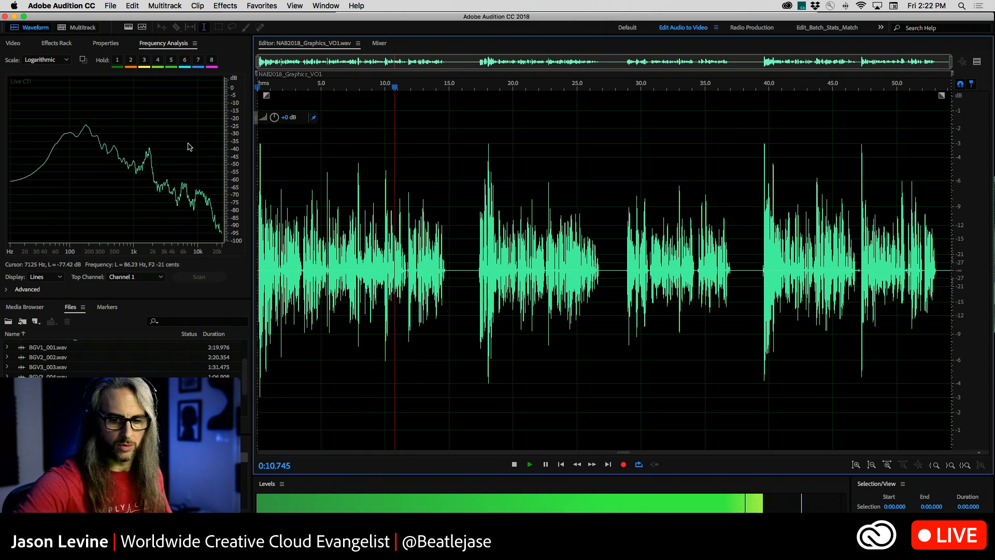
{"action": "key", "text": "space"}
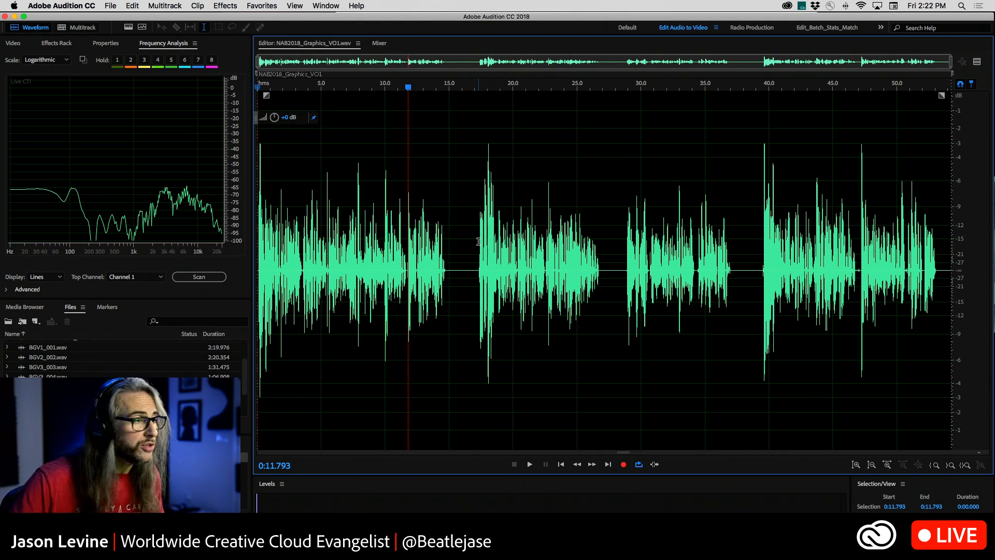
Open Amplitude Statistics and dock it as a narrow column beside the waveform editor.
{"action": "left_click", "coordinate": [314, 5]}
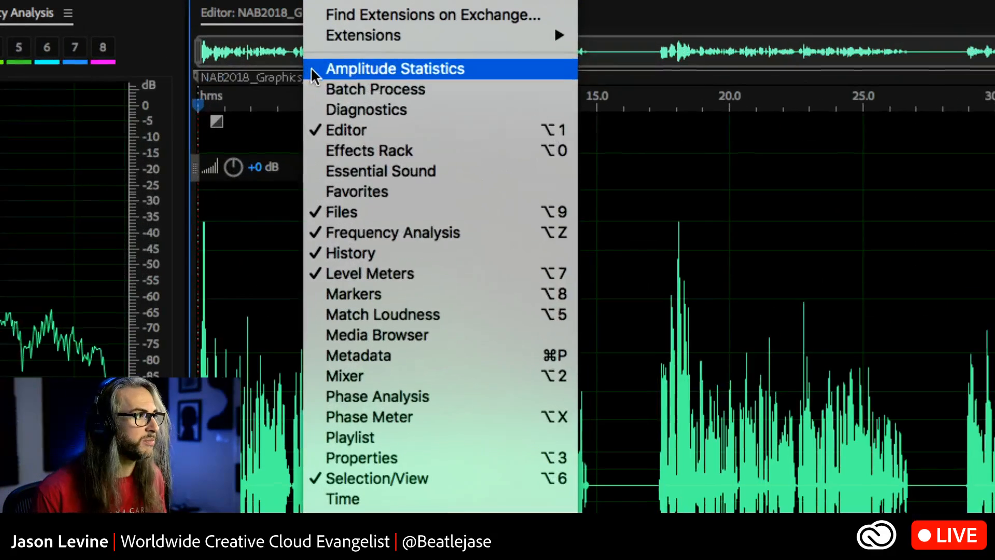
{"action": "left_click", "coordinate": [468, 70]}
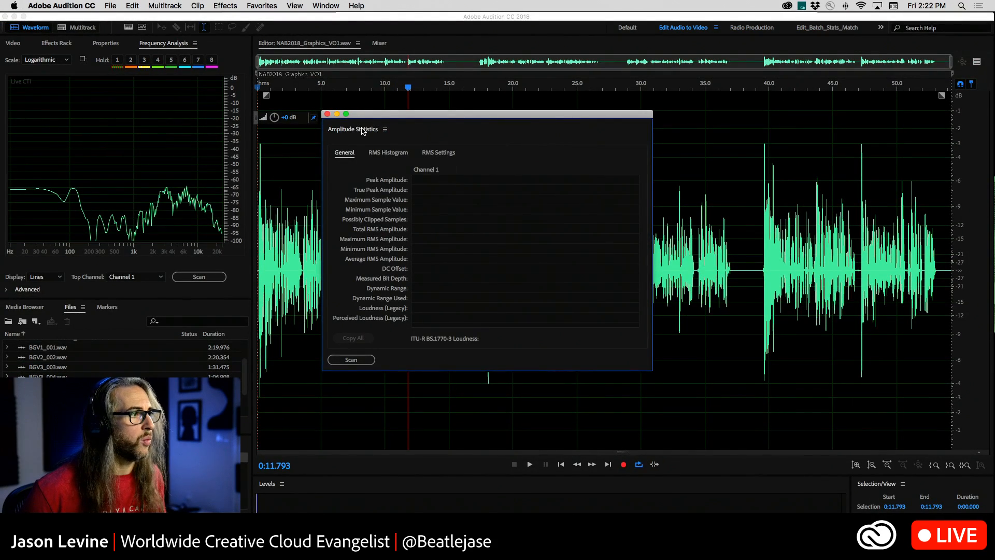
{"action": "left_click_drag", "start_coordinate": [370, 116], "coordinate": [992, 166]}
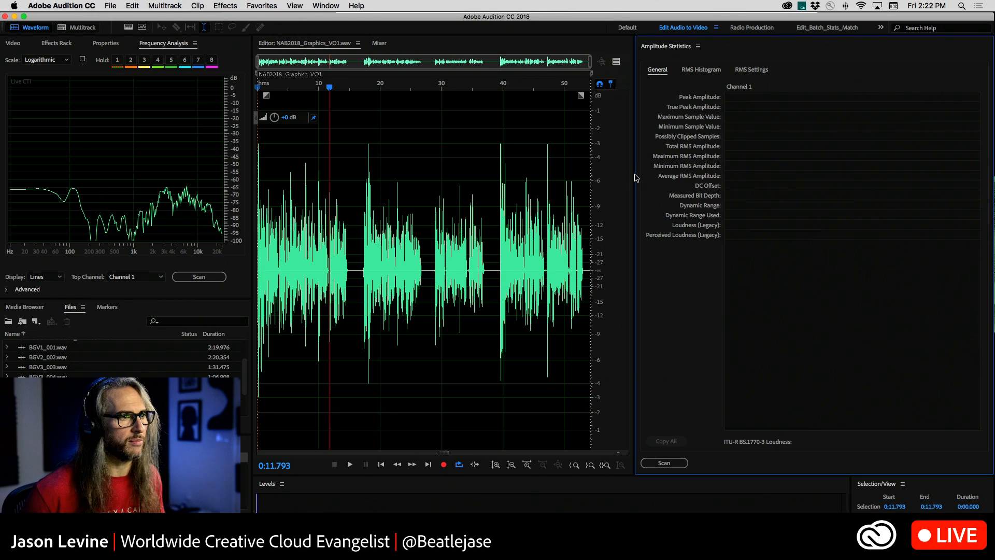
{"action": "left_click_drag", "start_coordinate": [637, 178], "coordinate": [775, 176]}
Scan the amplitude statistics of the whole voice-over file and clear the waveform selection.
{"action": "left_click", "coordinate": [799, 461]}
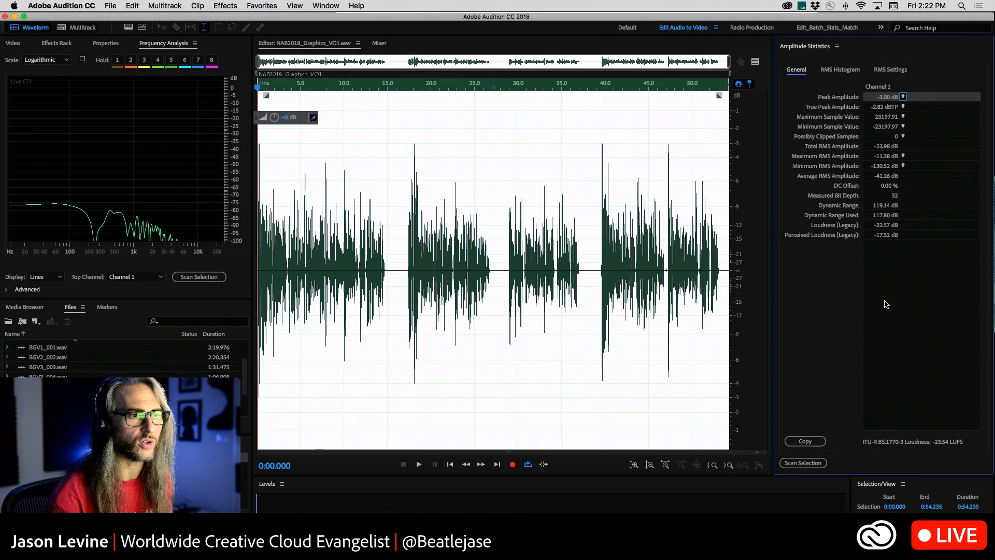
{"action": "left_click", "coordinate": [576, 296]}
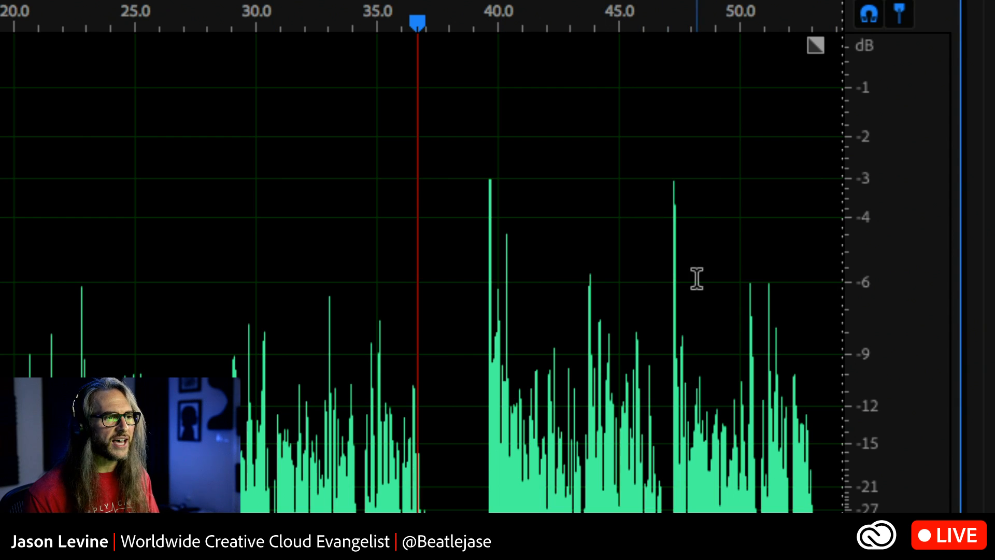
Compare the waveform's loud peaks with the quieter speech, highlighting the burst near 40 s, and clear the selection.
{"action": "left_click_drag", "start_coordinate": [686, 280], "coordinate": [669, 278]}
{"action": "left_click", "coordinate": [600, 298]}
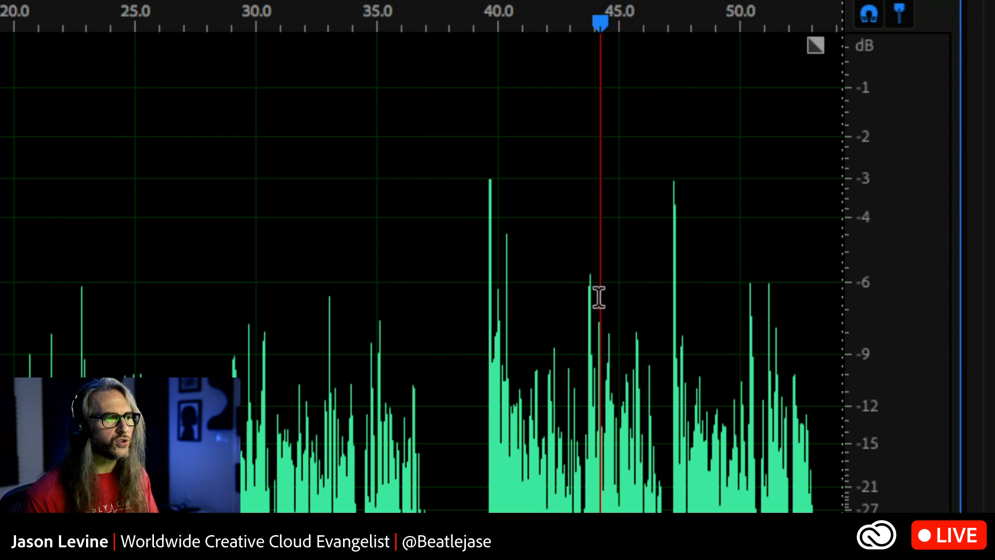
{"action": "left_click_drag", "start_coordinate": [600, 298], "coordinate": [586, 293]}
{"action": "left_click_drag", "start_coordinate": [479, 279], "coordinate": [523, 291]}
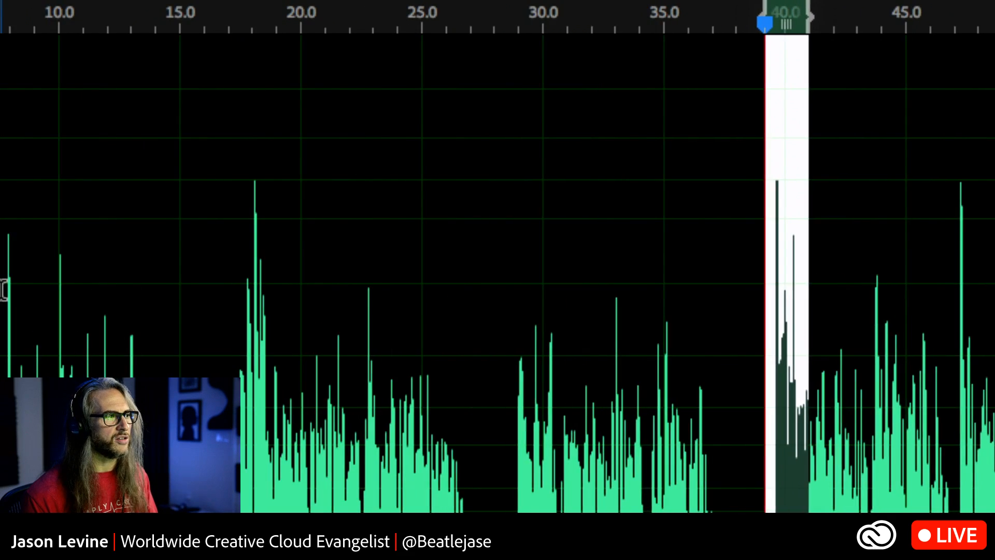
{"action": "left_click_drag", "start_coordinate": [584, 282], "coordinate": [109, 295]}
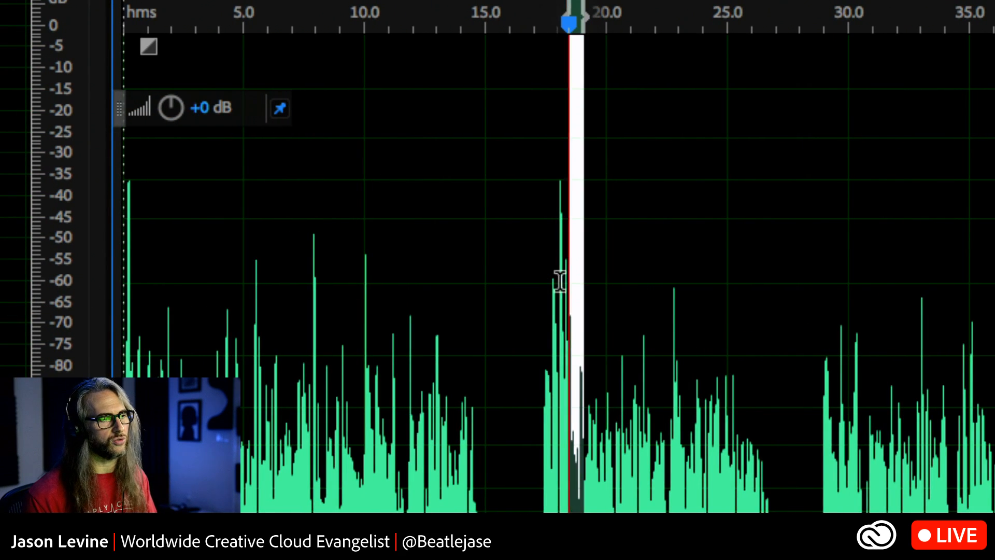
{"action": "left_click", "coordinate": [518, 333]}
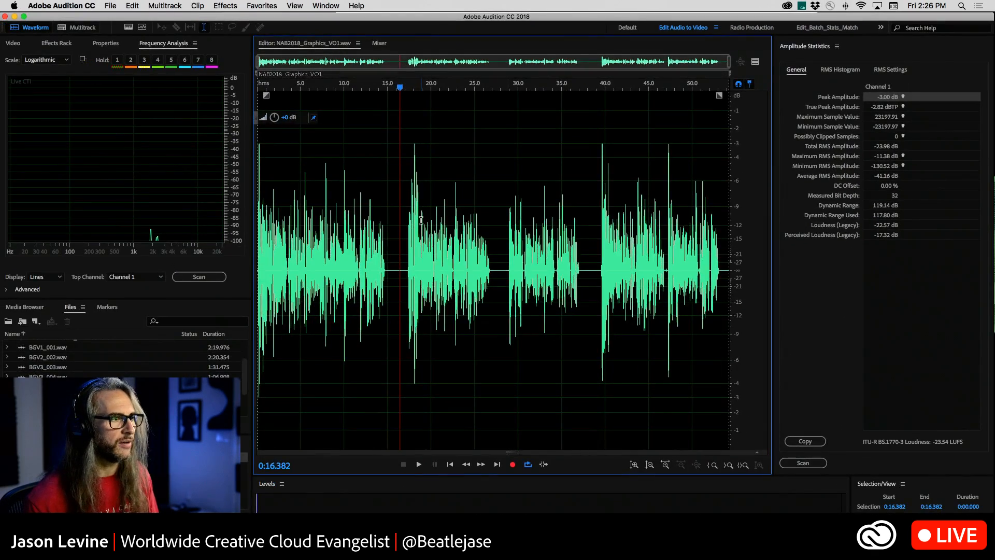
Highlight the loud burst from 0:39.336 to 0:41.066, followed by the quieter passage from 0:40.291 to 0:46.884.
{"action": "left_click_drag", "start_coordinate": [421, 219], "coordinate": [614, 207]}
{"action": "left_click", "coordinate": [391, 210]}
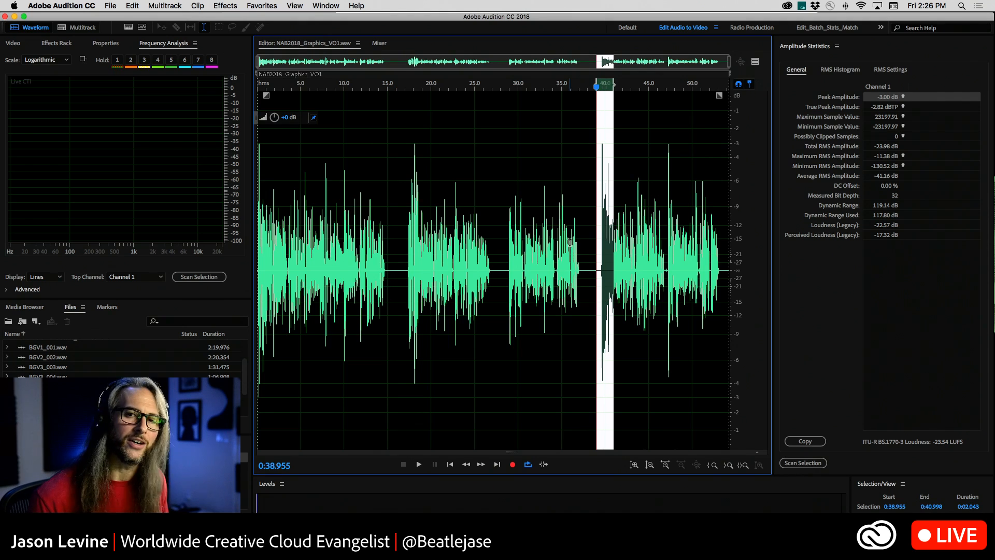
{"action": "left_click", "coordinate": [539, 229]}
{"action": "left_click_drag", "start_coordinate": [599, 171], "coordinate": [615, 181]}
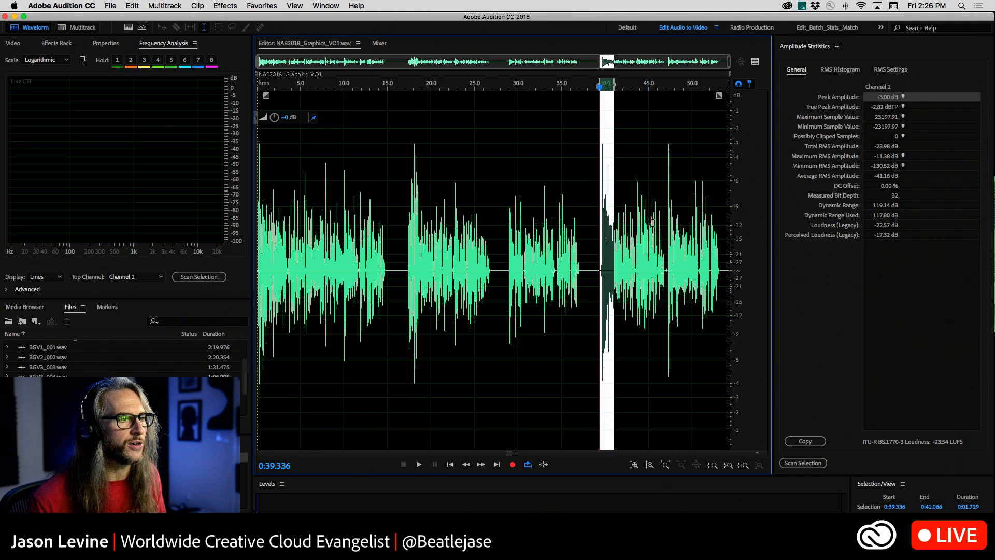
{"action": "left_click_drag", "start_coordinate": [664, 230], "coordinate": [608, 231]}
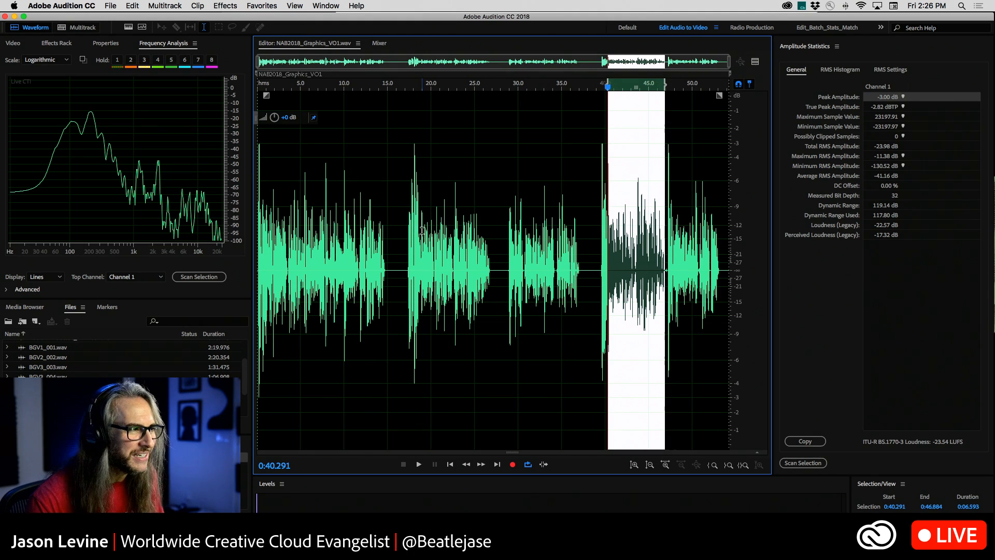
Play the second voice-over passage from 0:18.641 to about 0:24 to hear the level drop after its loud opening.
{"action": "left_click", "coordinate": [420, 228]}
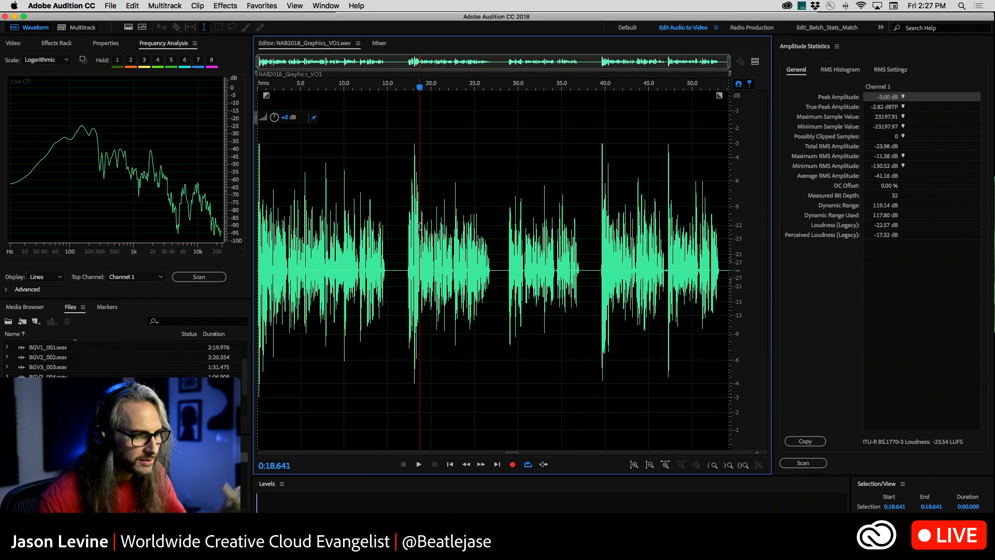
{"action": "key", "text": "space"}
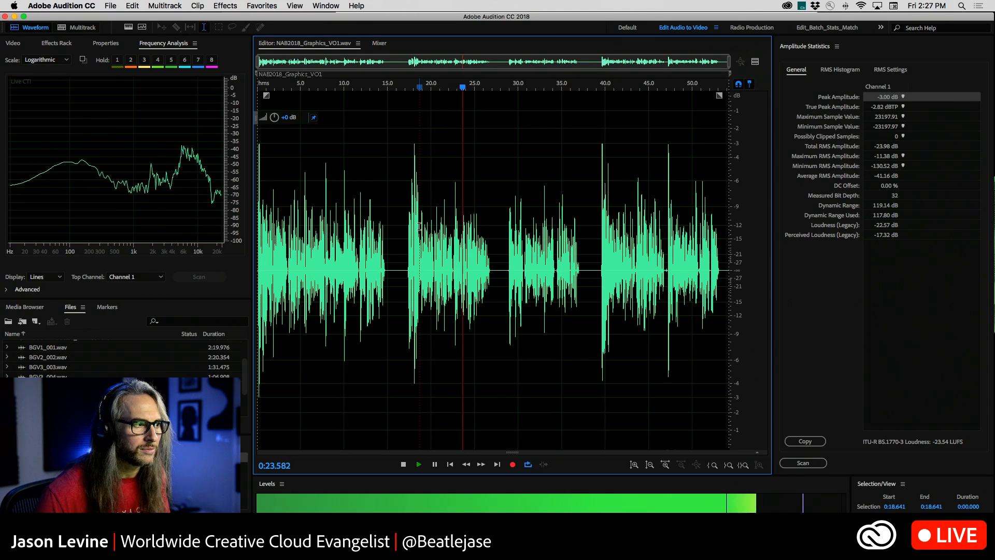
{"action": "key", "text": "space"}
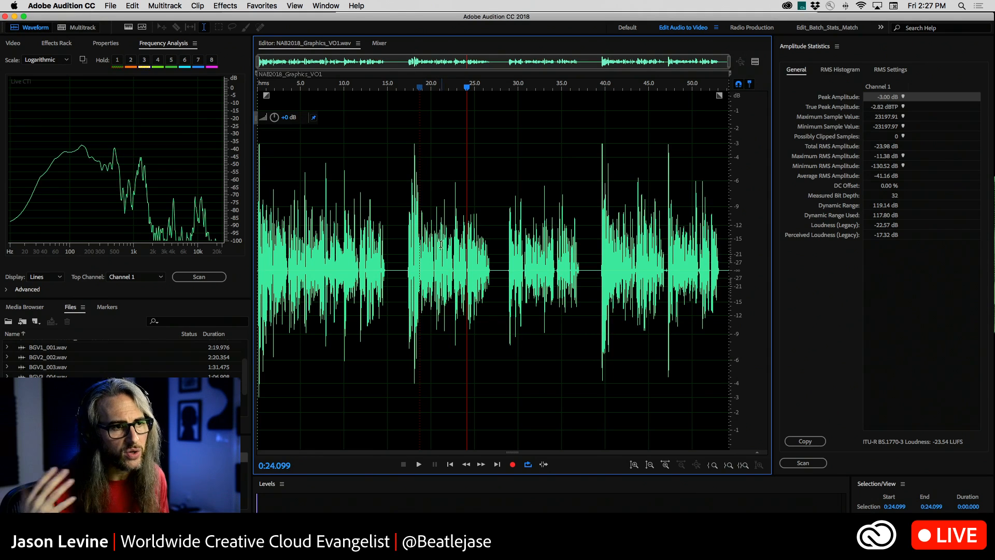
Examine the dynamic range and loudness rows in the voice-over's amplitude statistics.
{"action": "left_click", "coordinate": [894, 197]}
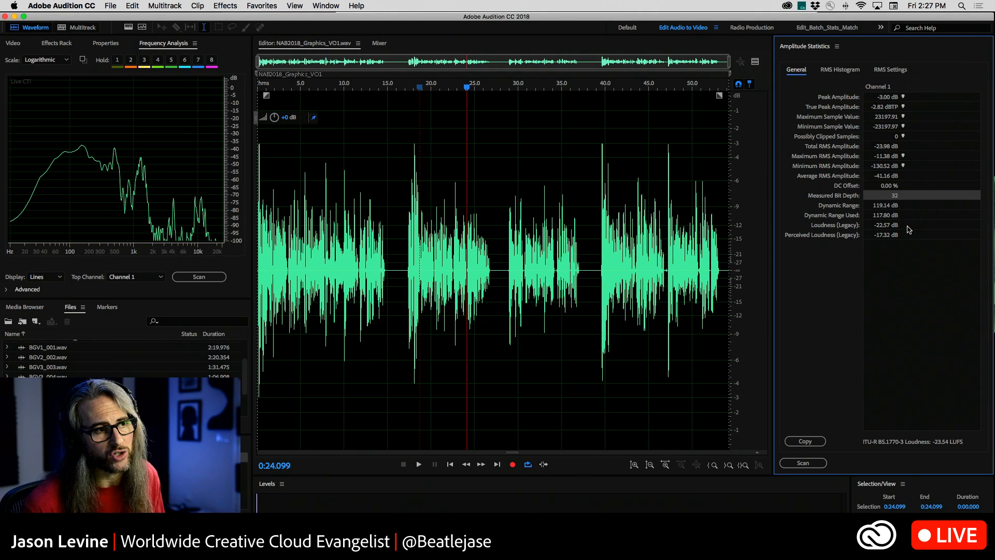
{"action": "left_click", "coordinate": [907, 228]}
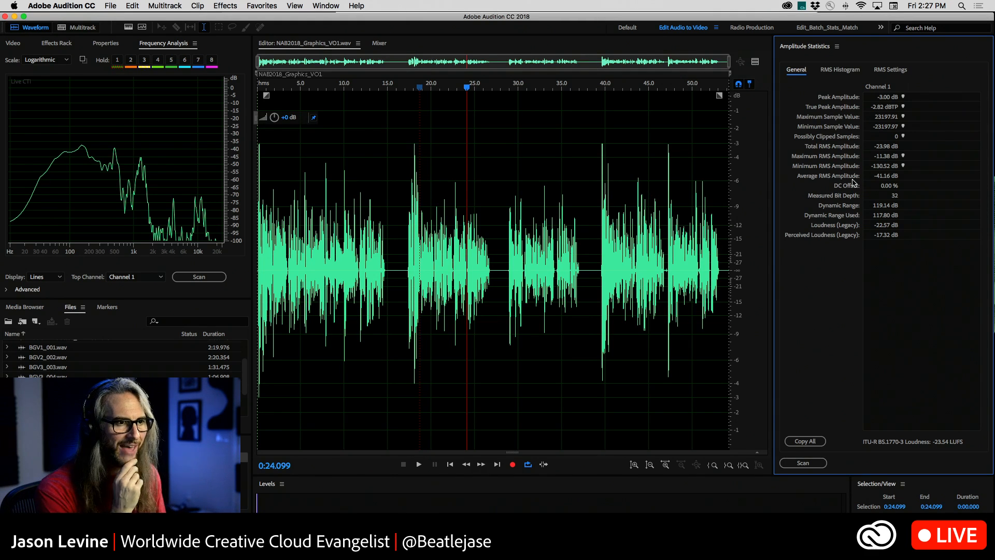
{"action": "left_click", "coordinate": [882, 206]}
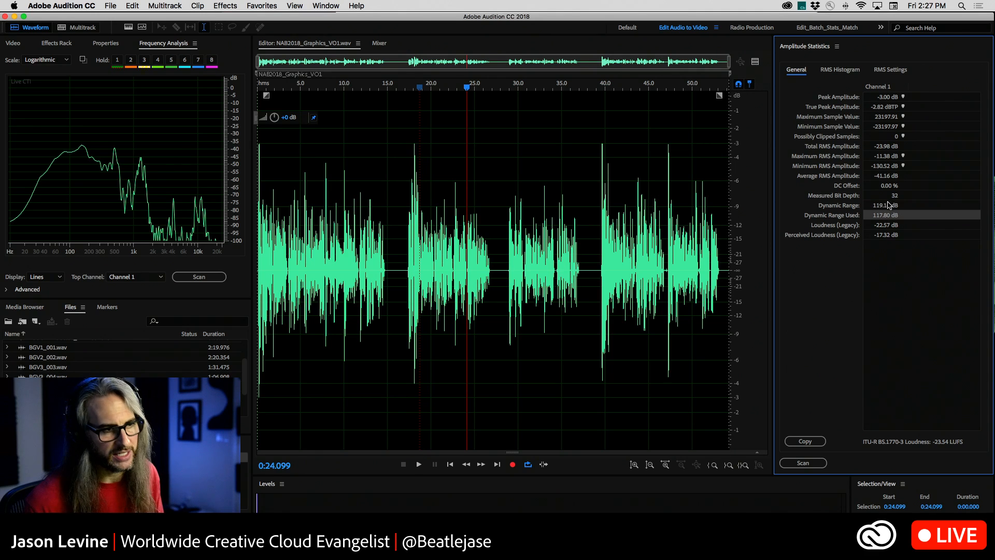
{"action": "left_click", "coordinate": [887, 275]}
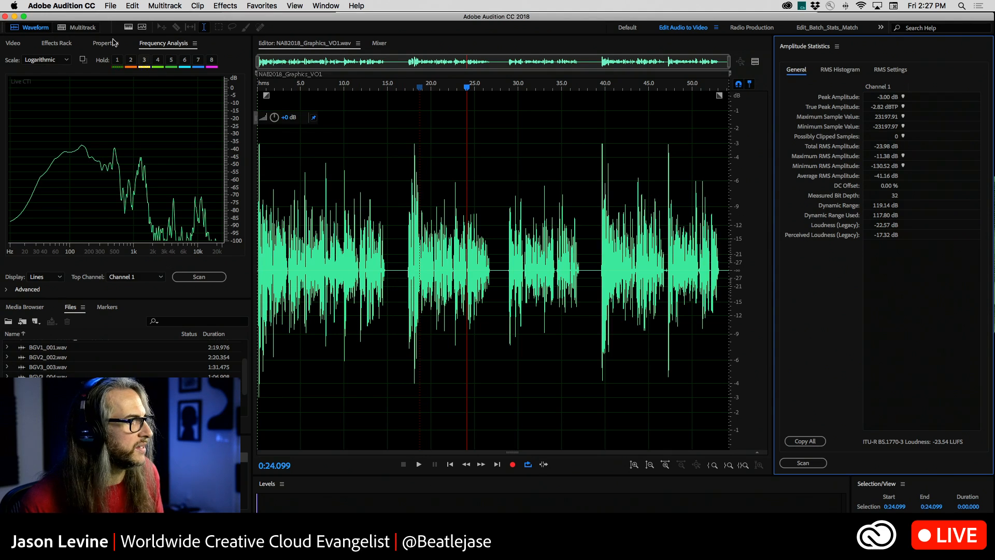
Show the spectral frequency display and highlight the low-frequency band below 100 Hz from 0:39.849 to 0:53.539, clearing it again.
{"action": "left_click", "coordinate": [128, 27]}
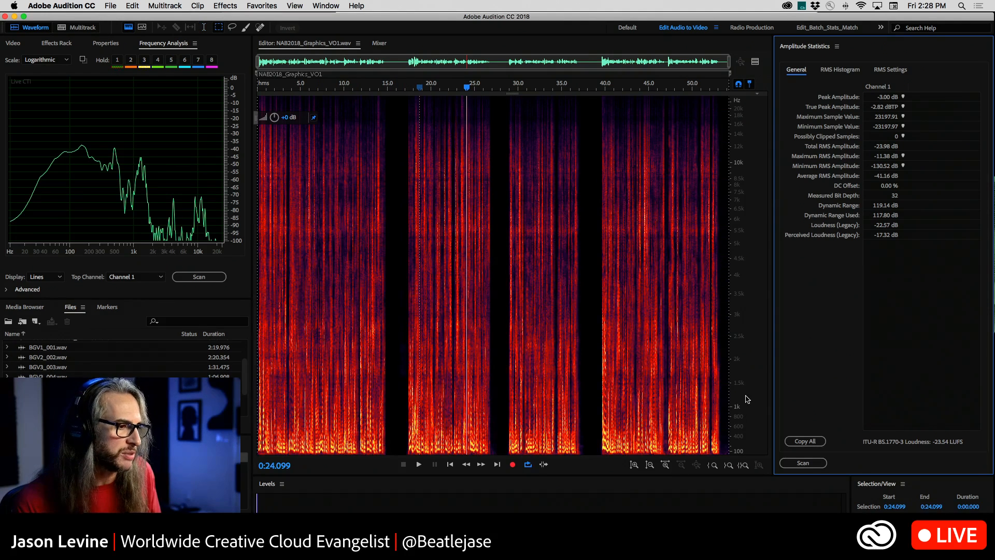
{"action": "scroll", "coordinate": [749, 415], "scroll_direction": "up", "scroll_amount": 5}
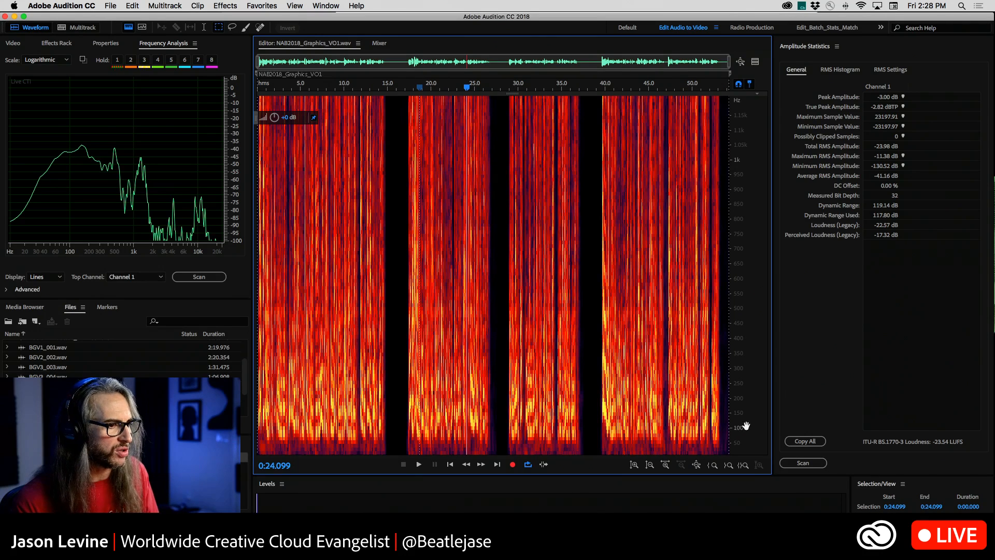
{"action": "left_click_drag", "start_coordinate": [650, 95], "coordinate": [728, 88]}
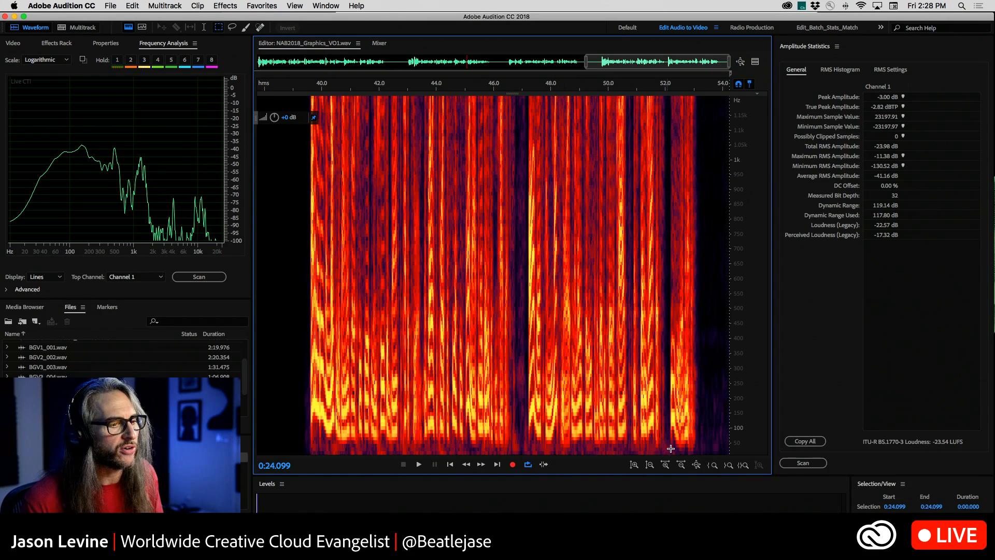
{"action": "left_click_drag", "start_coordinate": [708, 446], "coordinate": [368, 451]}
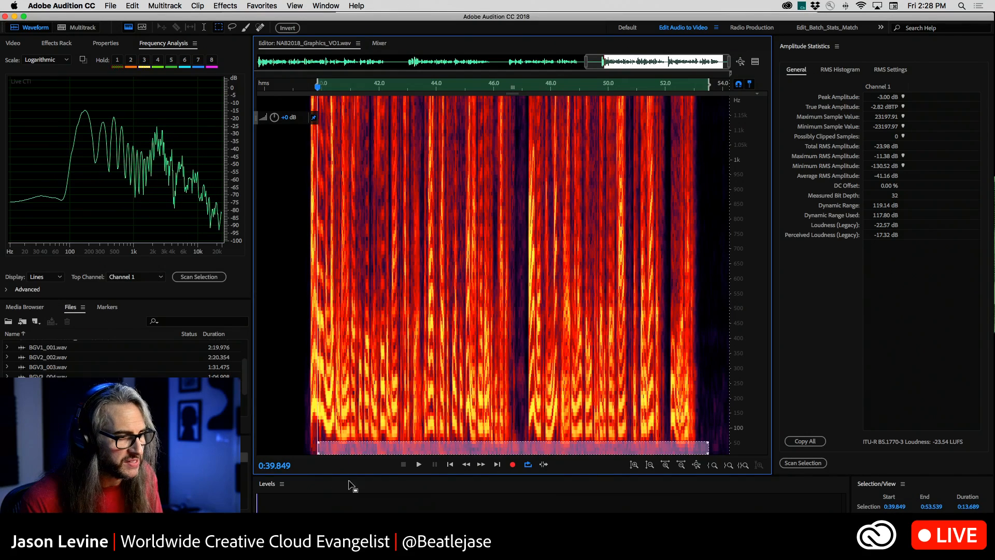
{"action": "left_click", "coordinate": [441, 412]}
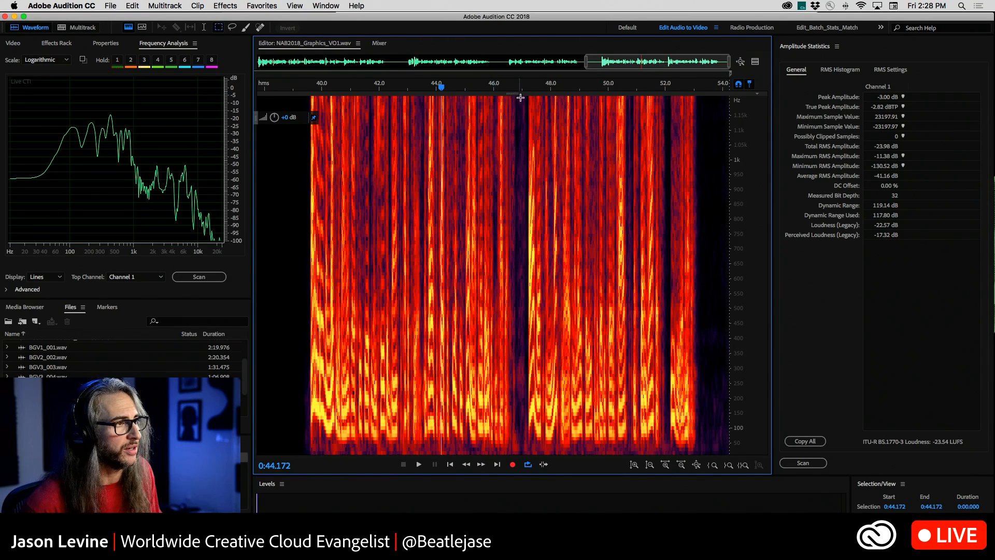
Inspect the lowest frequencies around 48 s, highlighting the roughly 60–70 Hz block from 0:47.805 to 0:48.138 before clearing the selection.
{"action": "left_click_drag", "start_coordinate": [521, 97], "coordinate": [586, 96]}
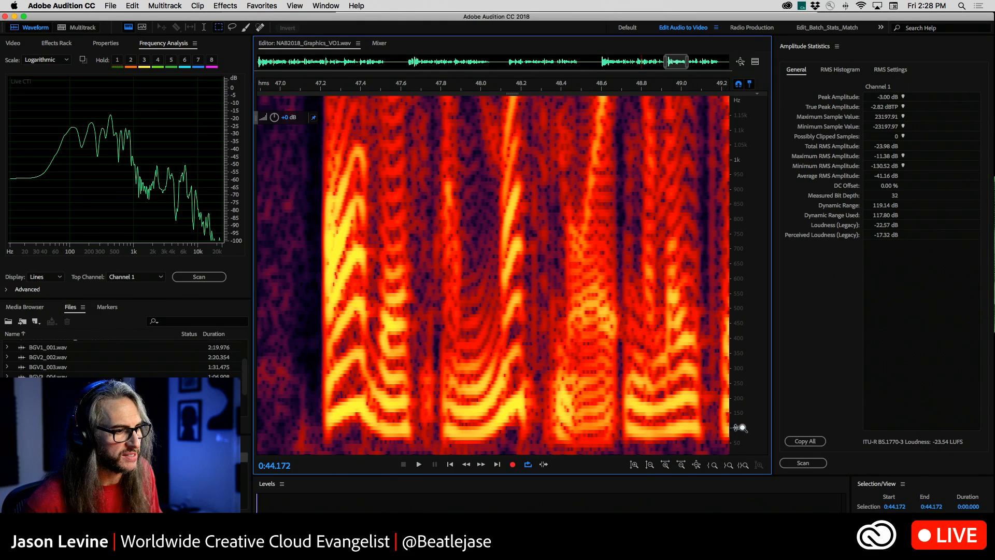
{"action": "scroll", "coordinate": [742, 428], "scroll_direction": "up", "scroll_amount": 5}
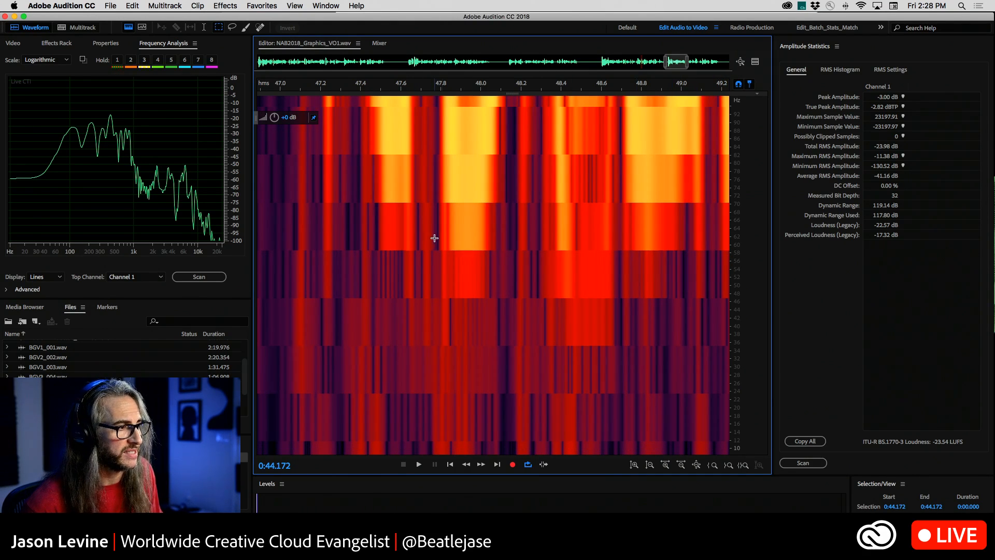
{"action": "left_click_drag", "start_coordinate": [442, 205], "coordinate": [508, 251]}
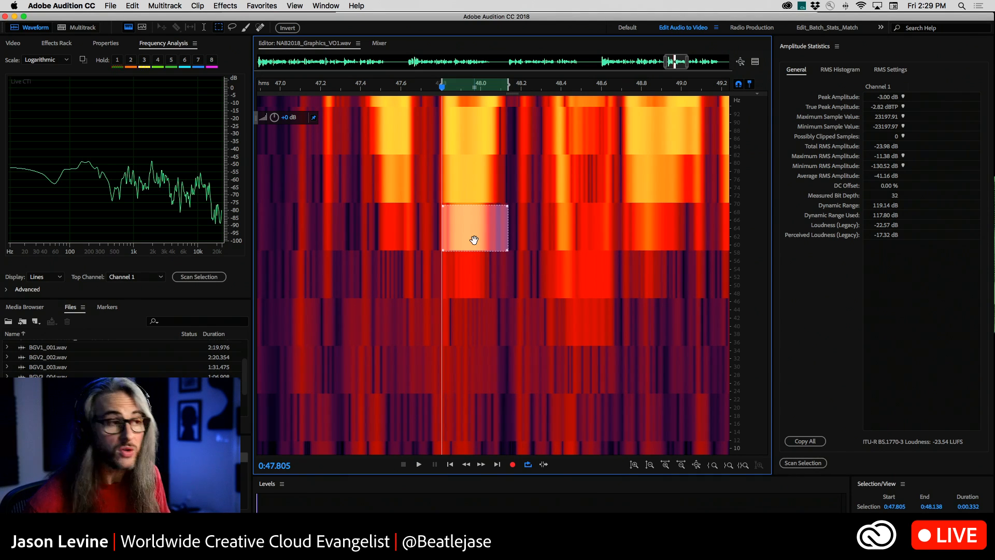
{"action": "left_click", "coordinate": [509, 266]}
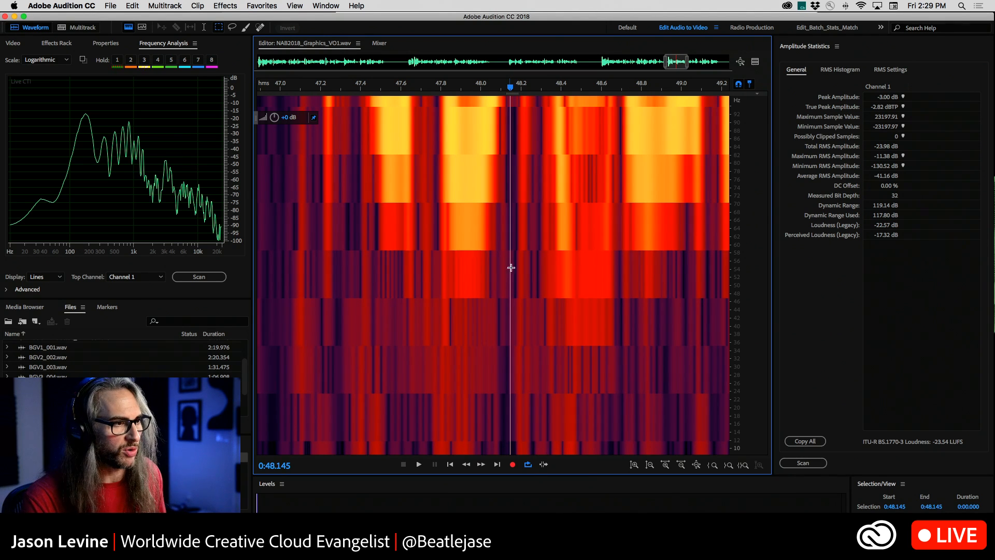
Restore the full frequency range of the spectrogram and return to the waveform-only display.
{"action": "scroll", "coordinate": [743, 254], "scroll_direction": "down", "scroll_amount": 5}
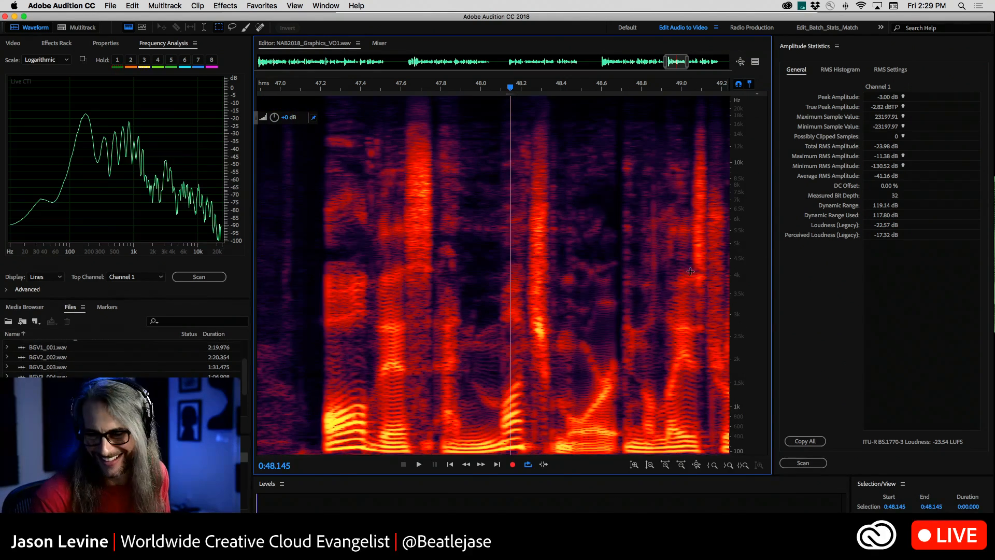
{"action": "scroll", "coordinate": [570, 269], "scroll_direction": "down", "scroll_amount": 5}
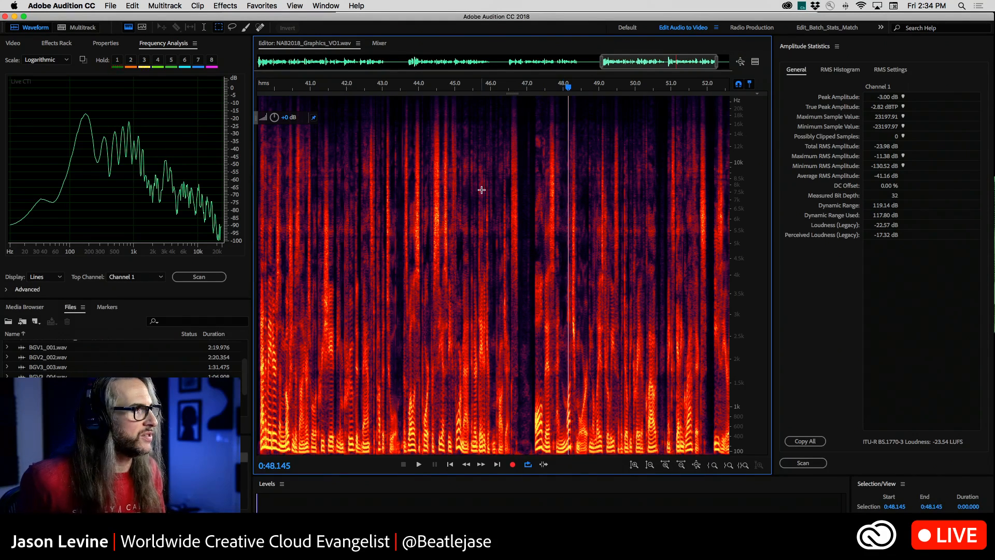
{"action": "left_click", "coordinate": [128, 28]}
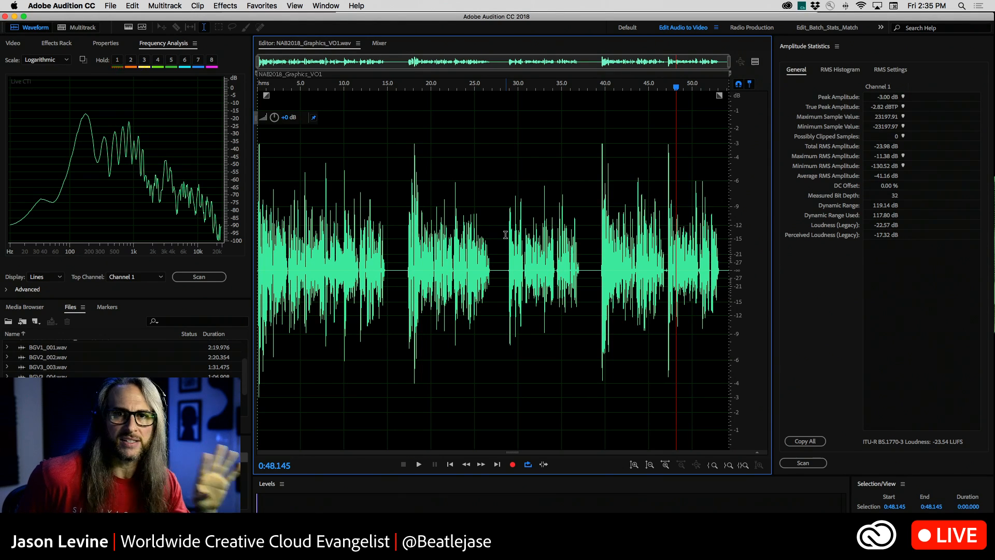
Copy the third passage, 0:27.998 to 0:37.687, into a new file and scan that file's amplitude statistics.
{"action": "left_click_drag", "start_coordinate": [502, 224], "coordinate": [586, 243]}
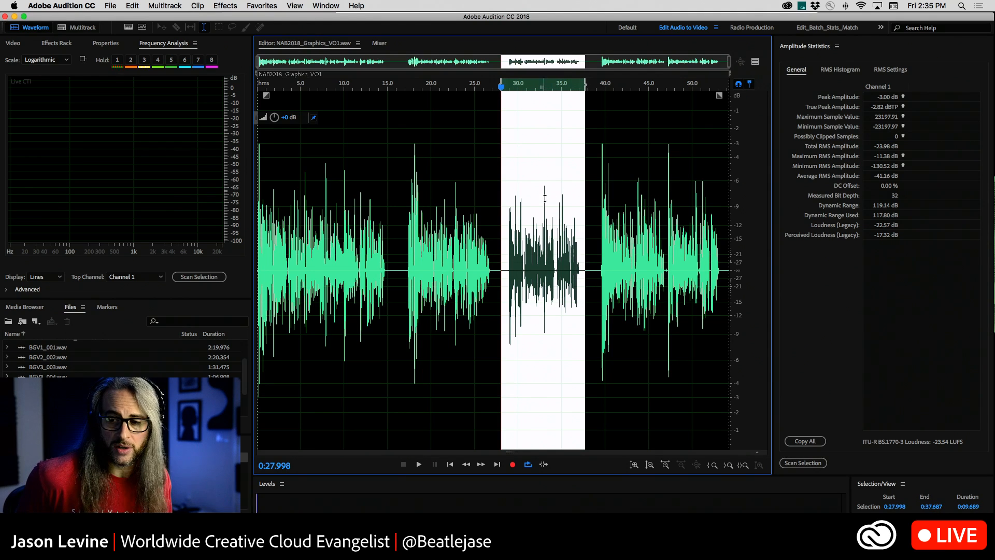
{"action": "right_click", "coordinate": [529, 240]}
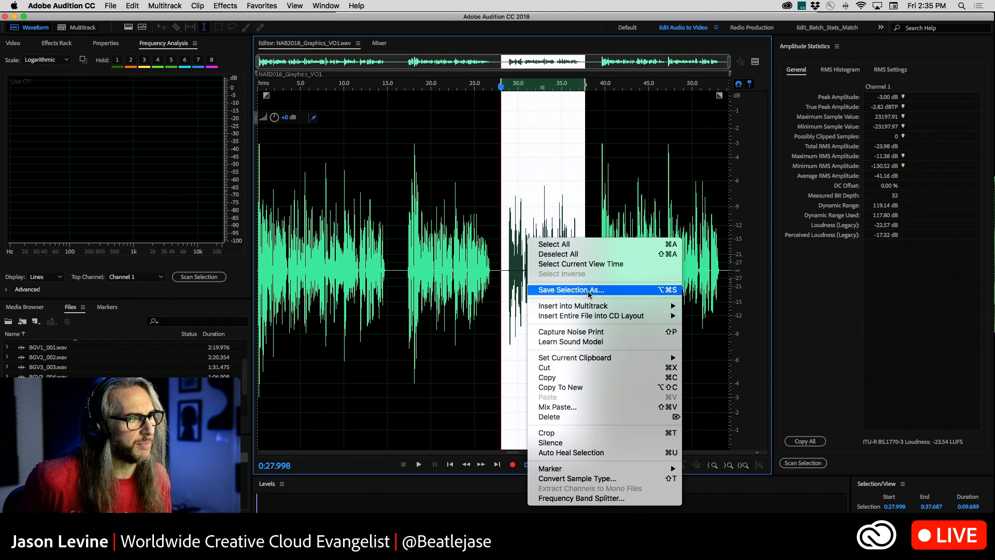
{"action": "left_click", "coordinate": [591, 387]}
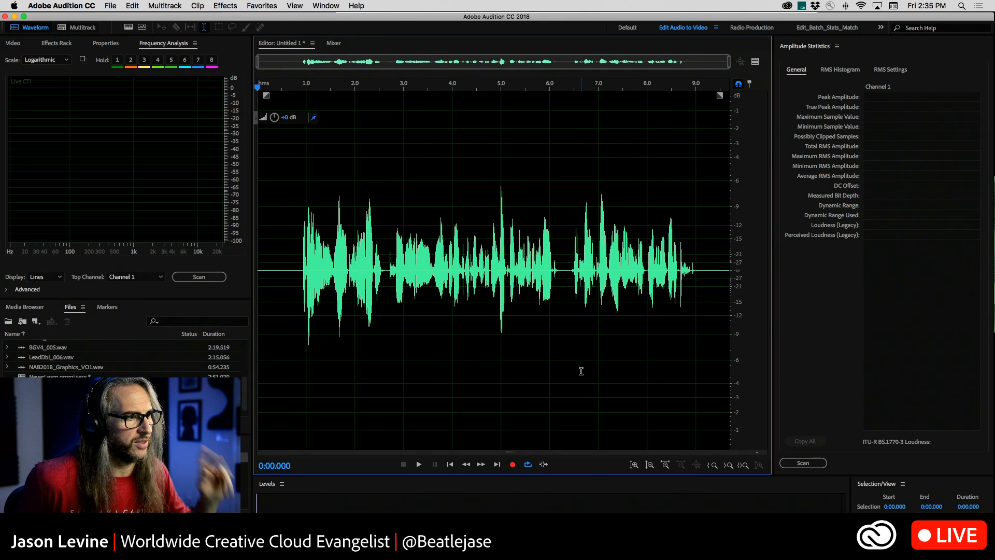
{"action": "left_click", "coordinate": [791, 462]}
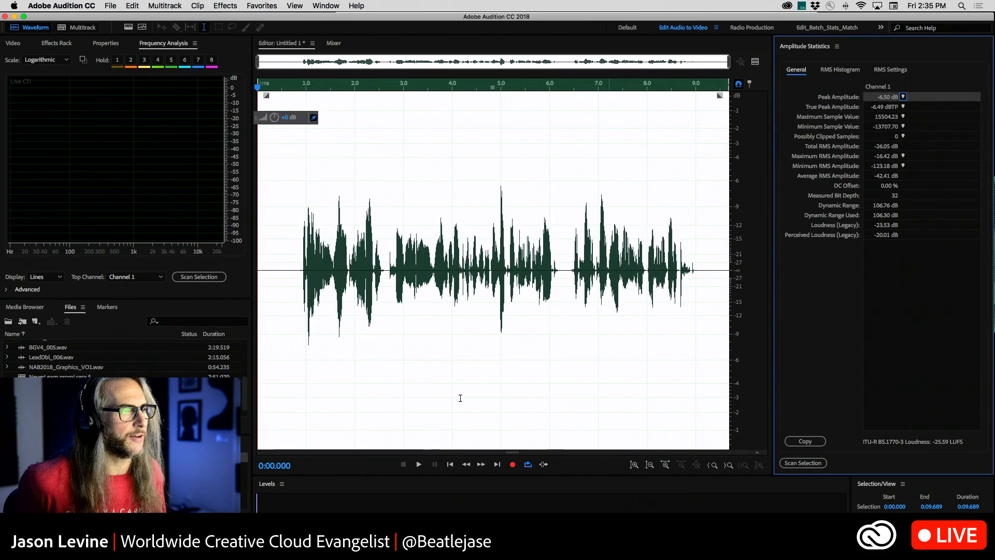
{"action": "left_click", "coordinate": [557, 322]}
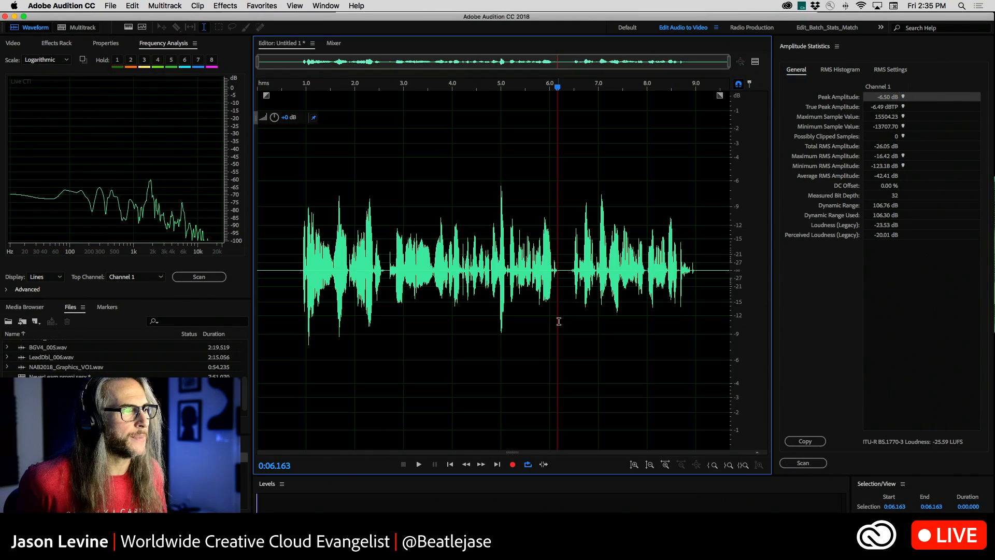
Normalize the entire copied passage to -3 dB.
{"action": "left_click", "coordinate": [224, 6]}
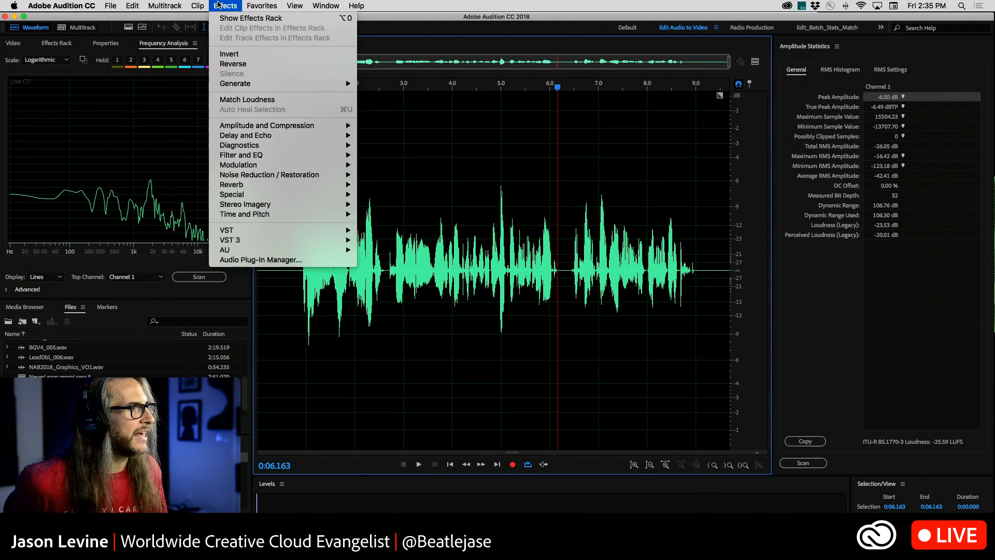
{"action": "mouse_move", "coordinate": [260, 128]}
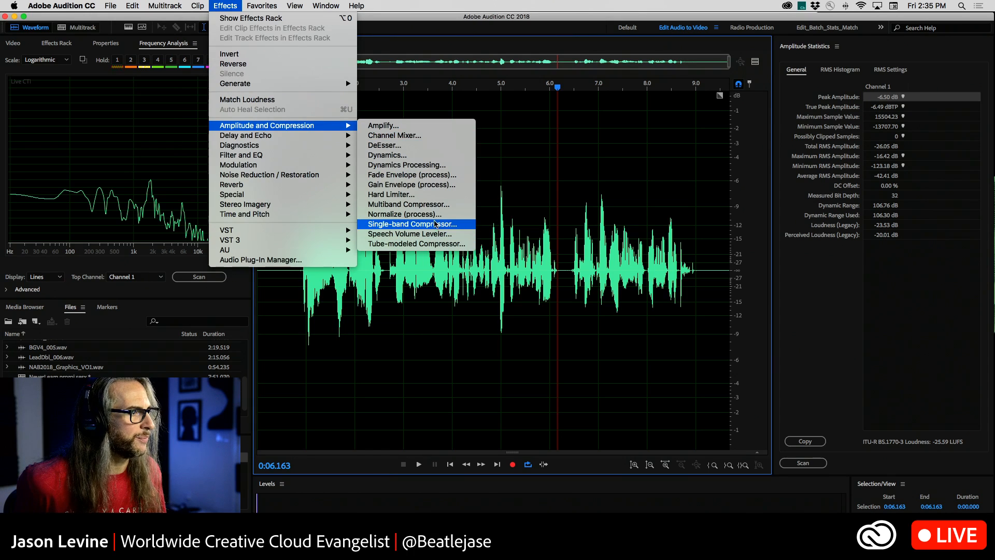
{"action": "left_click", "coordinate": [405, 214]}
{"action": "left_click_drag", "start_coordinate": [510, 234], "coordinate": [667, 129]}
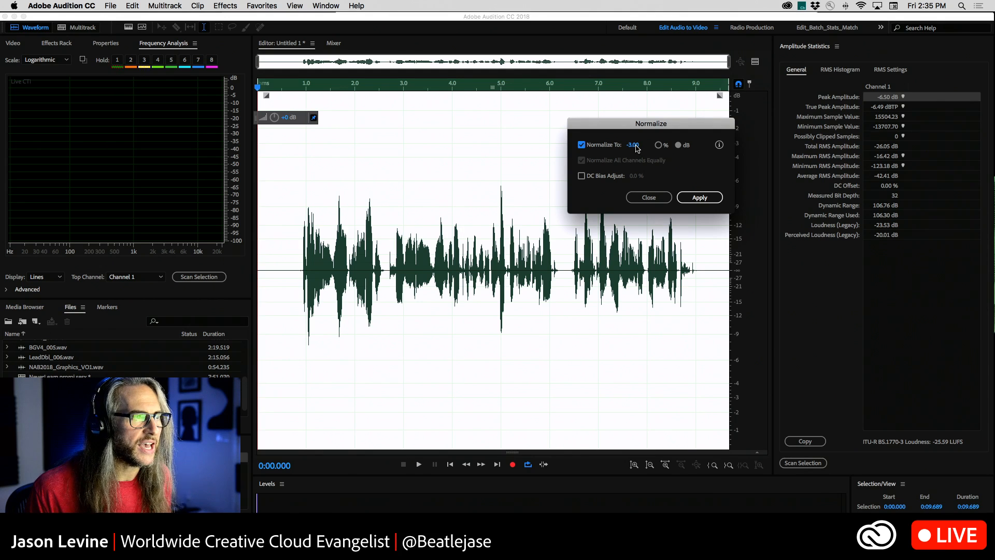
{"action": "left_click", "coordinate": [700, 198]}
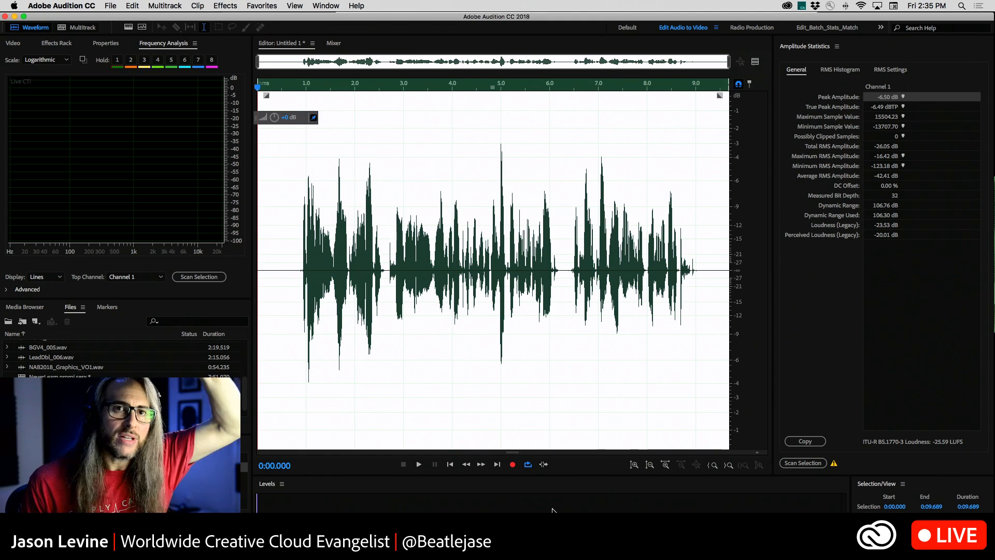
Locate the normalized clip's highest peak, rescan its amplitude statistics and clear the waveform selection.
{"action": "left_click", "coordinate": [903, 97]}
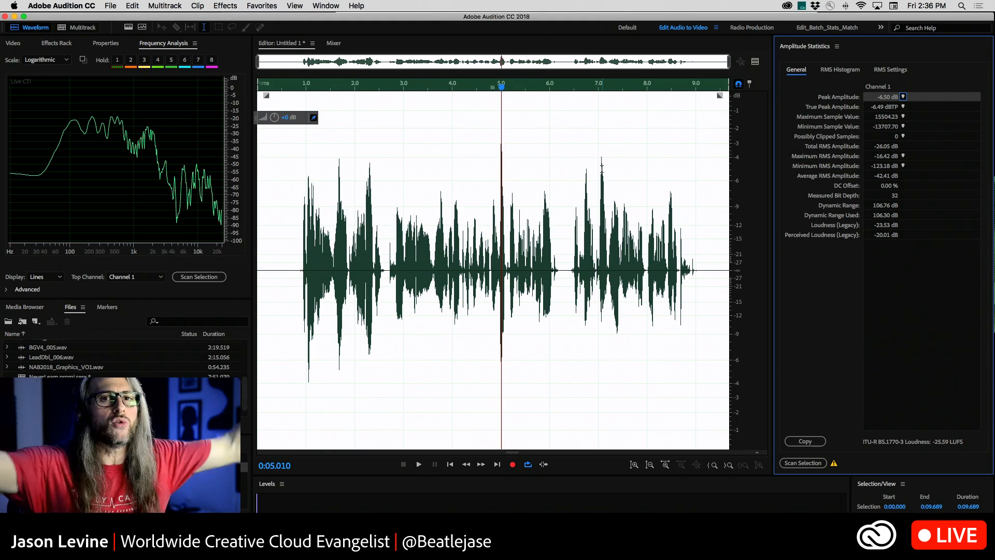
{"action": "left_click", "coordinate": [803, 463]}
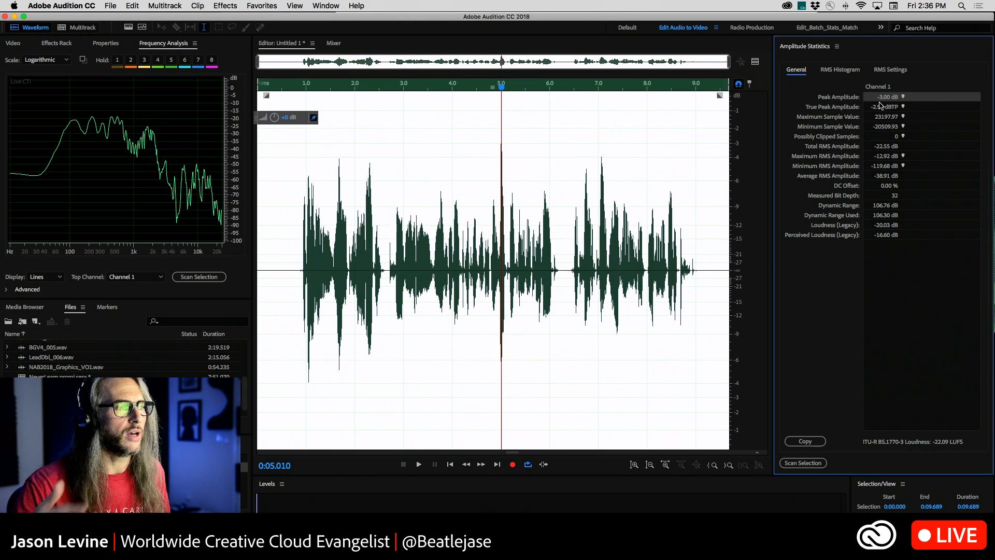
{"action": "left_click", "coordinate": [641, 142]}
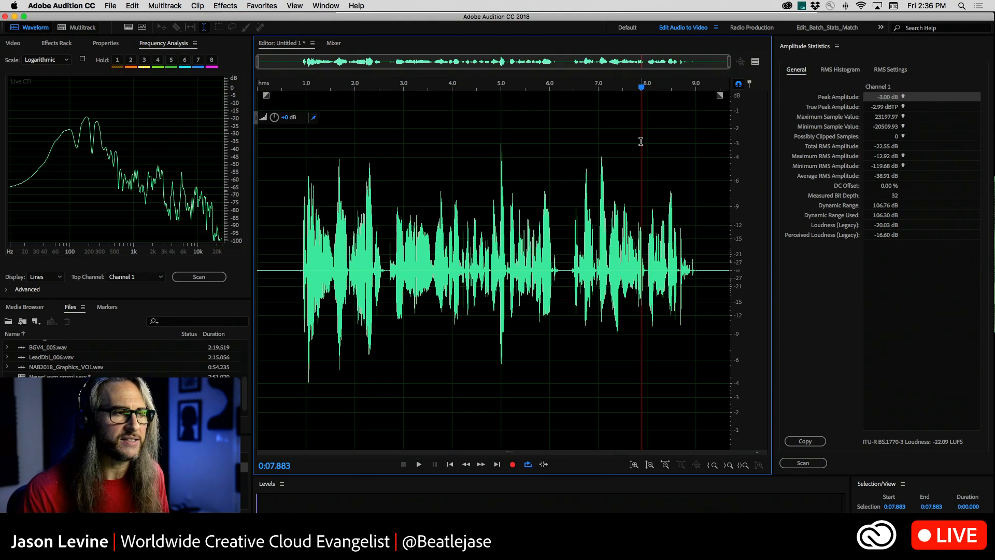
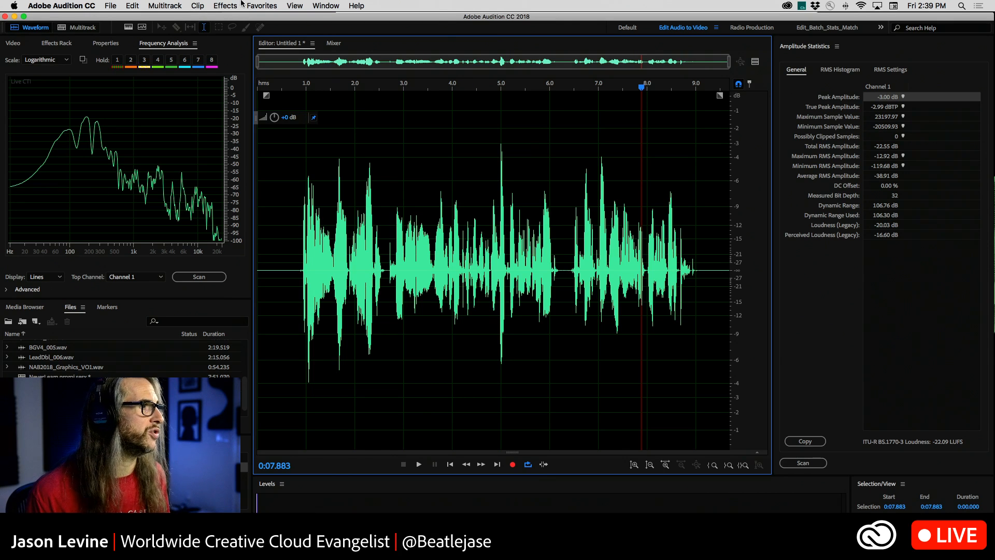
Show the Diagnostics panel and dock it in the same group as Frequency Analysis.
{"action": "left_click", "coordinate": [320, 5]}
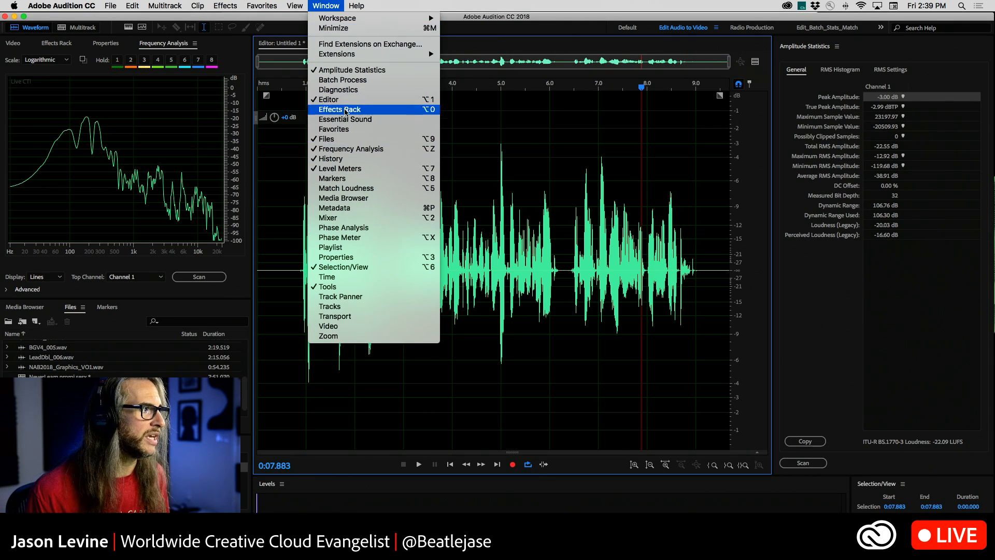
{"action": "left_click", "coordinate": [340, 90]}
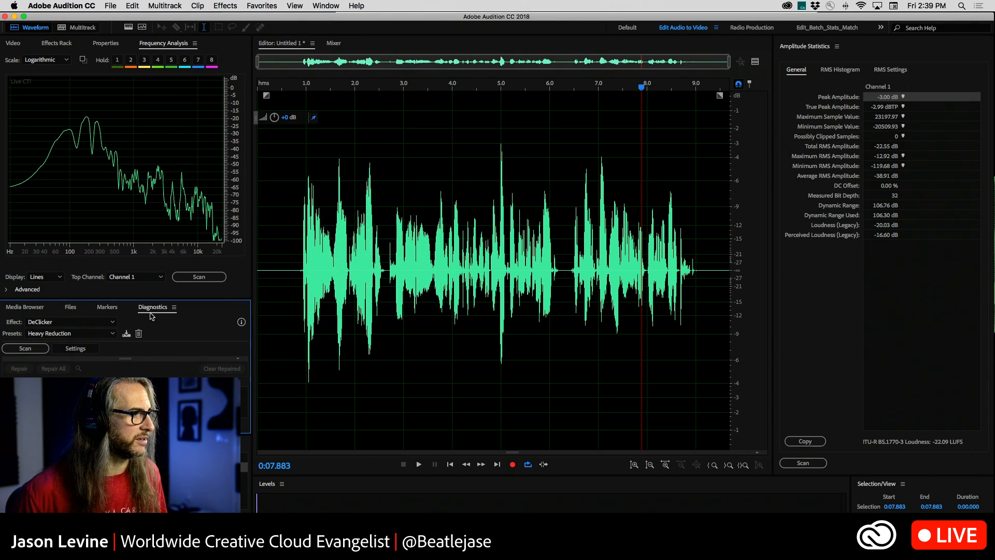
{"action": "left_click_drag", "start_coordinate": [153, 308], "coordinate": [147, 149]}
Set the diagnostics effect to DeClipper with the Restore Lightly Clipped preset and scan the clip for clipping.
{"action": "left_click", "coordinate": [70, 57]}
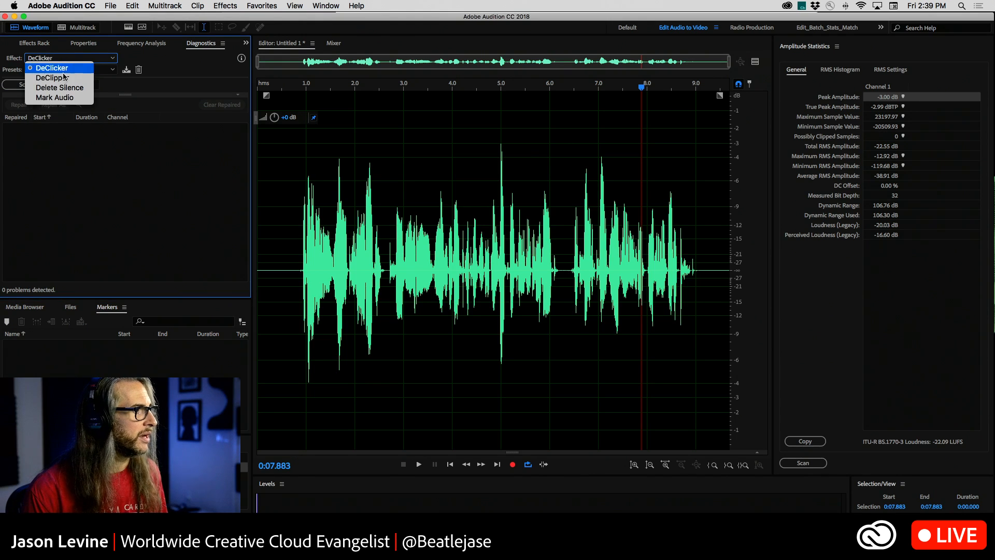
{"action": "key", "text": "Return"}
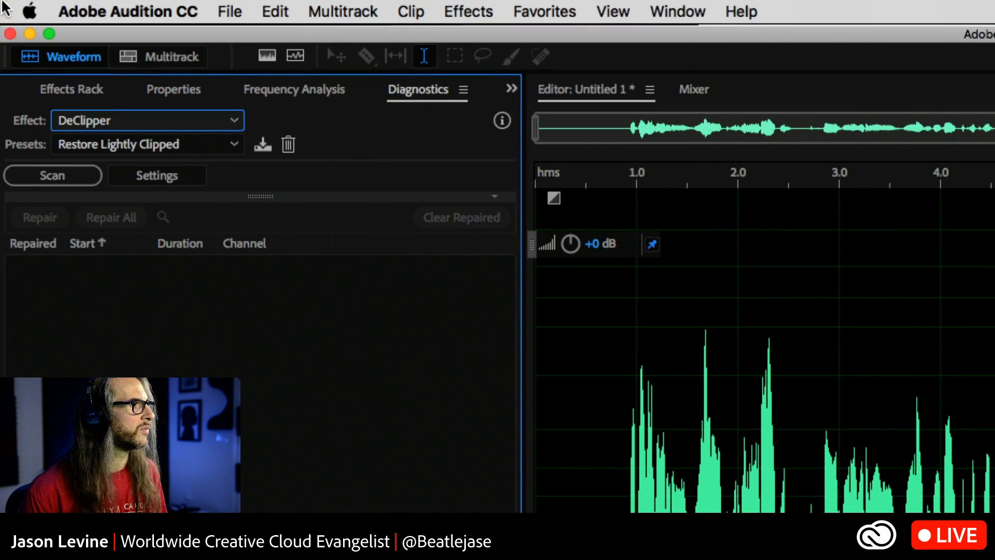
{"action": "left_click", "coordinate": [132, 150]}
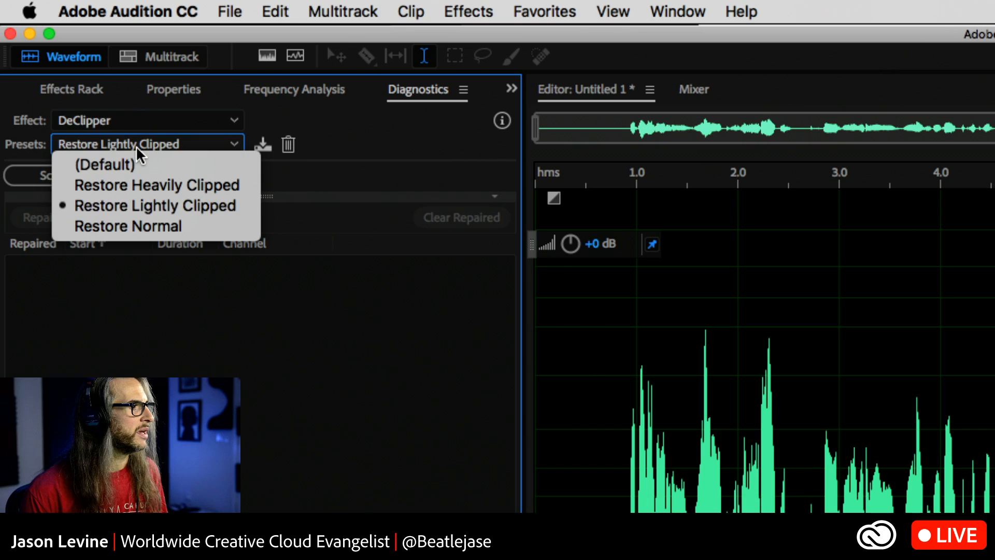
{"action": "left_click", "coordinate": [166, 206]}
{"action": "left_click", "coordinate": [52, 175]}
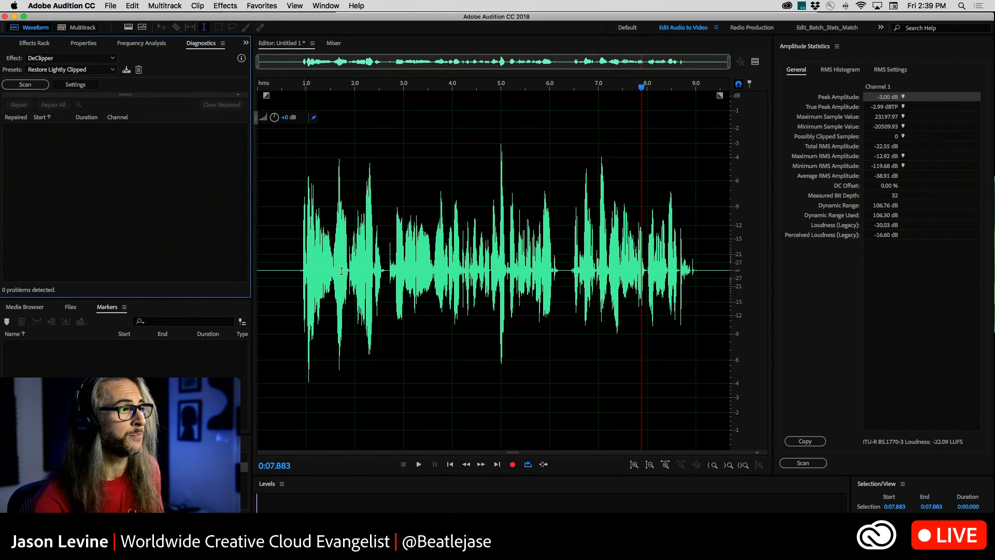
Select the clip's highest peak, from 0:05.009 to 0:05.010, and raise its gain slightly.
{"action": "left_click", "coordinate": [414, 269]}
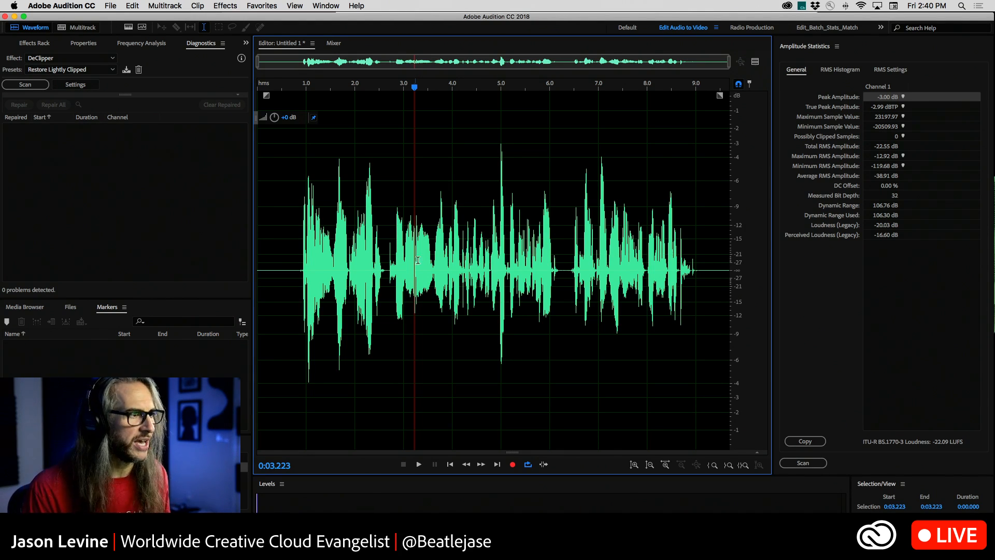
{"action": "left_click_drag", "start_coordinate": [466, 88], "coordinate": [605, 89]}
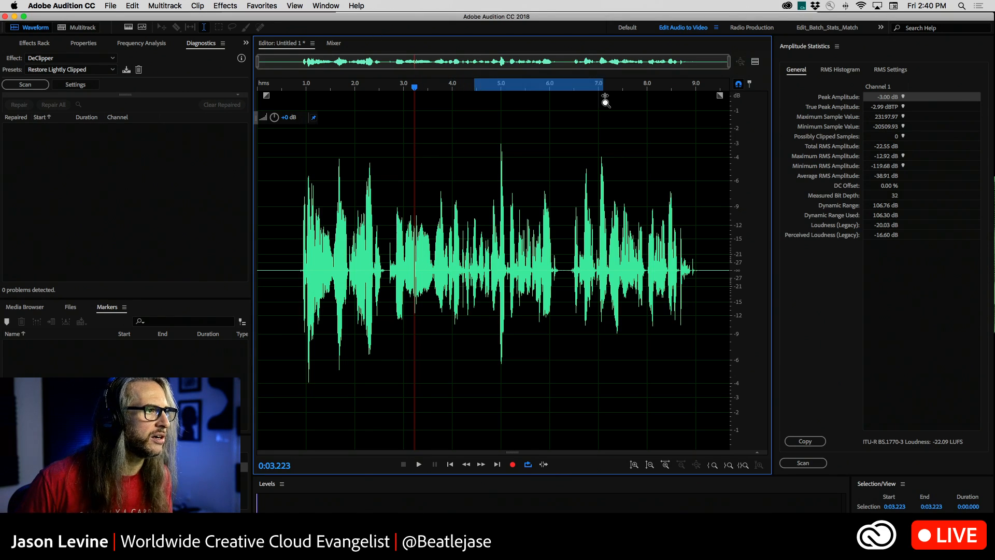
{"action": "scroll", "coordinate": [358, 201], "scroll_direction": "up", "scroll_amount": 3}
{"action": "scroll", "coordinate": [357, 201], "scroll_direction": "up", "scroll_amount": 10}
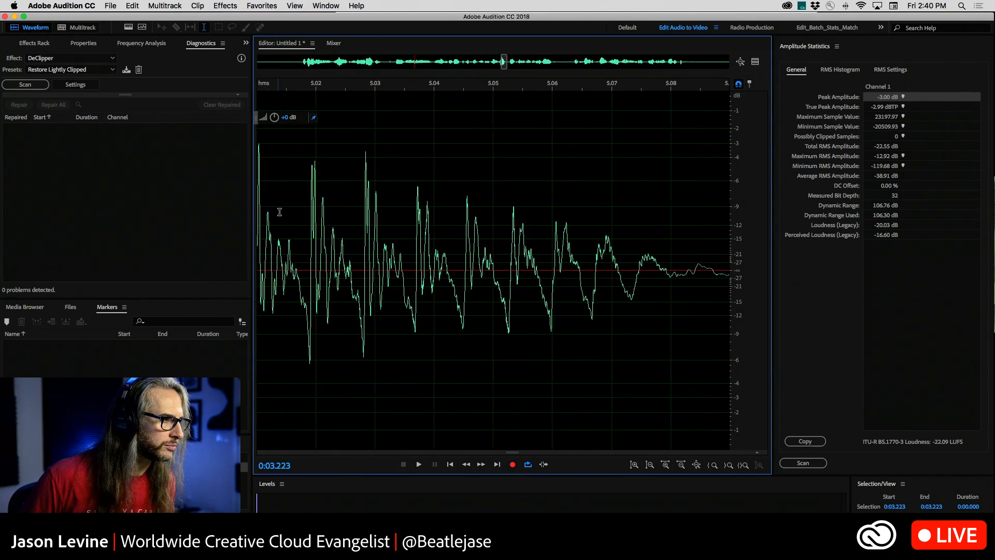
{"action": "scroll", "coordinate": [305, 210], "scroll_direction": "up", "scroll_amount": 8}
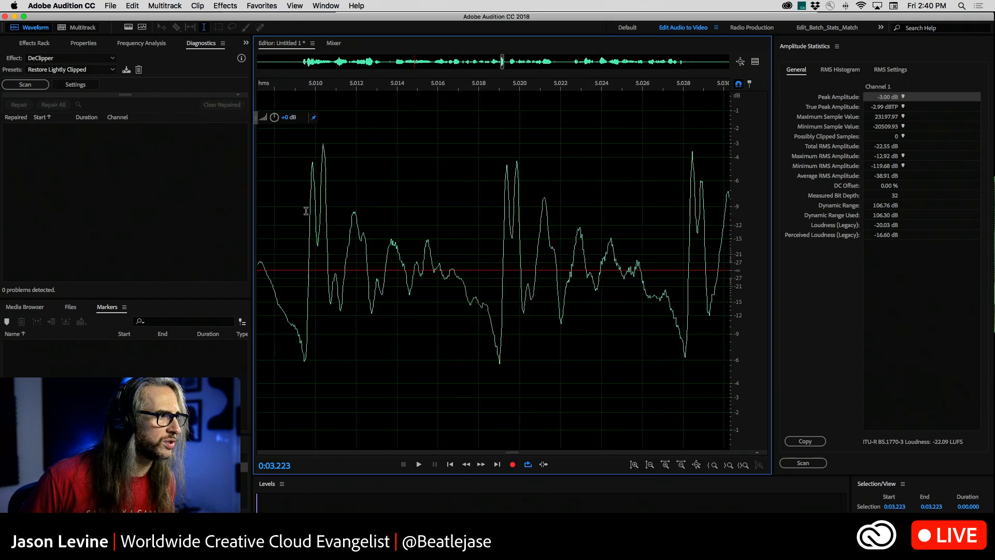
{"action": "scroll", "coordinate": [306, 211], "scroll_direction": "up", "scroll_amount": 3}
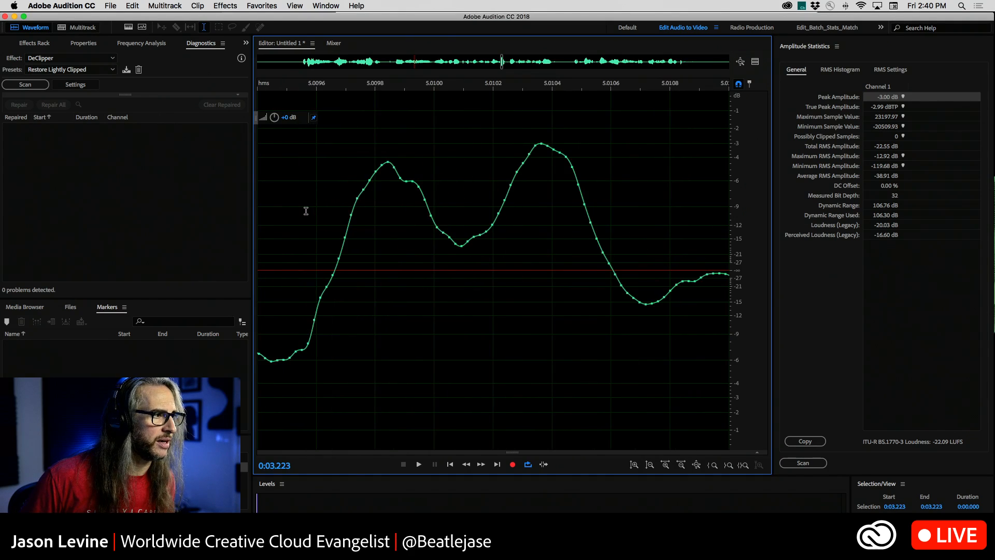
{"action": "scroll", "coordinate": [306, 211], "scroll_direction": "down", "scroll_amount": 3}
{"action": "left_click_drag", "start_coordinate": [278, 181], "coordinate": [441, 265]}
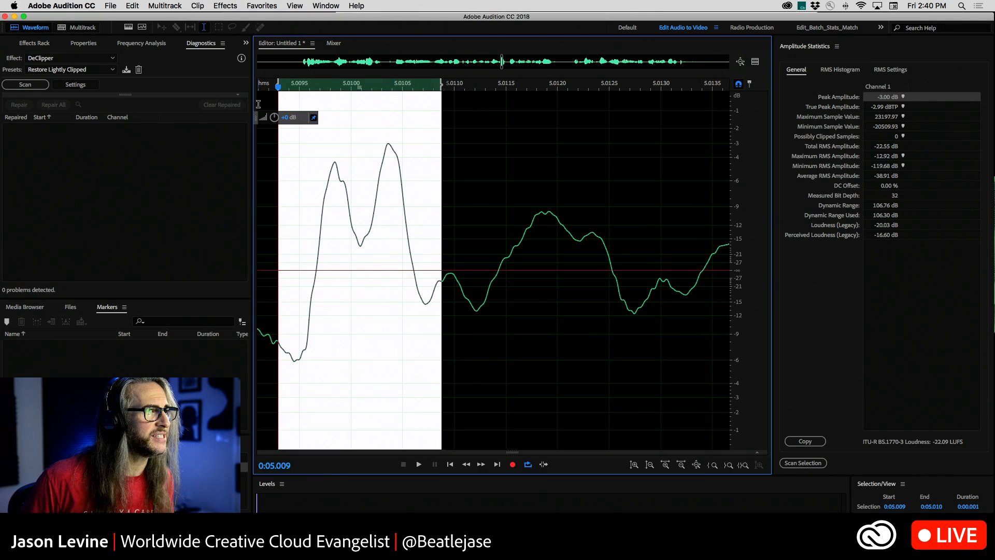
{"action": "mouse_move", "coordinate": [275, 117]}
{"action": "left_mouse_down"}
{"action": "mouse_move", "coordinate": [256, 114]}
{"action": "mouse_move", "coordinate": [275, 116]}
{"action": "mouse_move", "coordinate": [345, 227]}
{"action": "mouse_move", "coordinate": [274, 115]}
{"action": "mouse_move", "coordinate": [239, 123]}
{"action": "mouse_move", "coordinate": [272, 120]}
{"action": "left_mouse_up"}
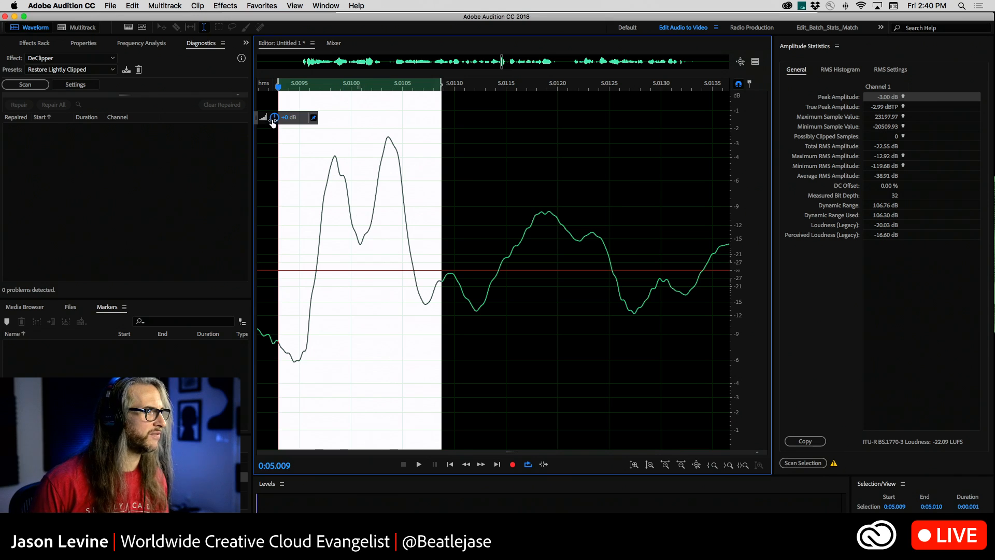
Try Auto Heal on the selected peak, undo it, clear the selection and return to the full clip.
{"action": "key", "text": "super+u"}
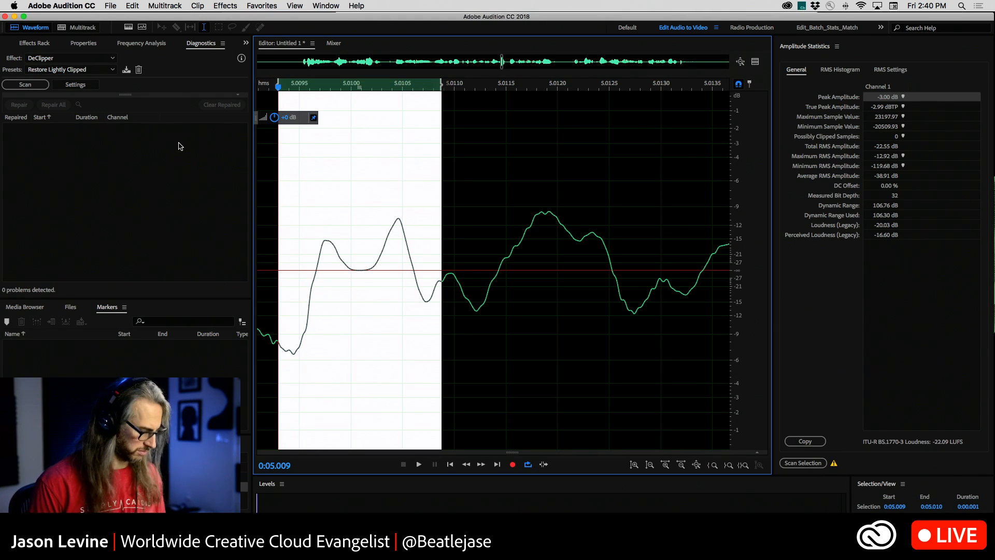
{"action": "key", "text": "super+z"}
{"action": "left_click", "coordinate": [403, 262]}
{"action": "key", "text": "backslash"}
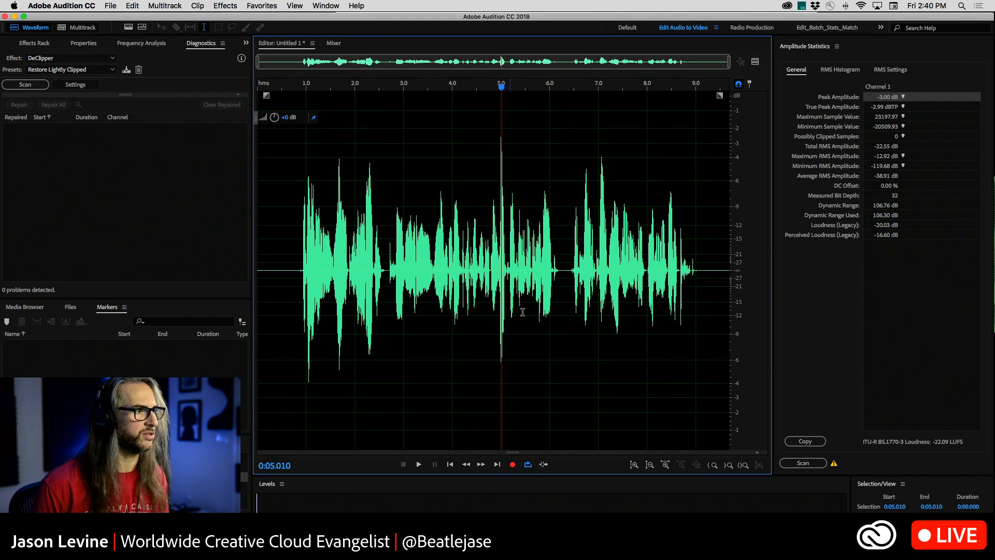
Lower the gain of the loud burst from 0:04.971 to 0:05.095 and clear the selection.
{"action": "scroll", "coordinate": [489, 241], "scroll_direction": "up", "scroll_amount": 5}
{"action": "left_click_drag", "start_coordinate": [559, 203], "coordinate": [604, 201]}
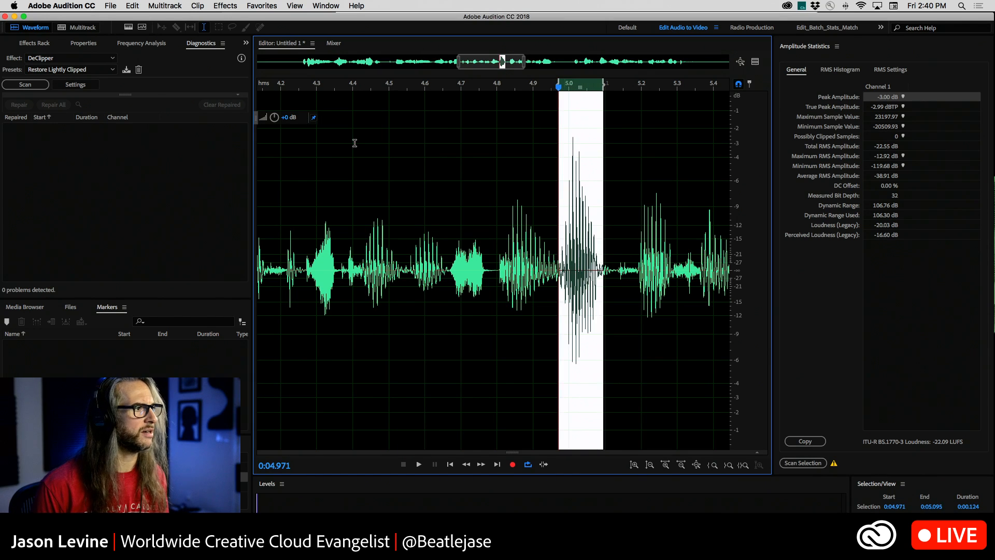
{"action": "mouse_move", "coordinate": [276, 121]}
{"action": "left_mouse_down"}
{"action": "mouse_move", "coordinate": [263, 119]}
{"action": "mouse_move", "coordinate": [297, 118]}
{"action": "mouse_move", "coordinate": [270, 121]}
{"action": "left_mouse_up"}
{"action": "key", "text": "super+z"}
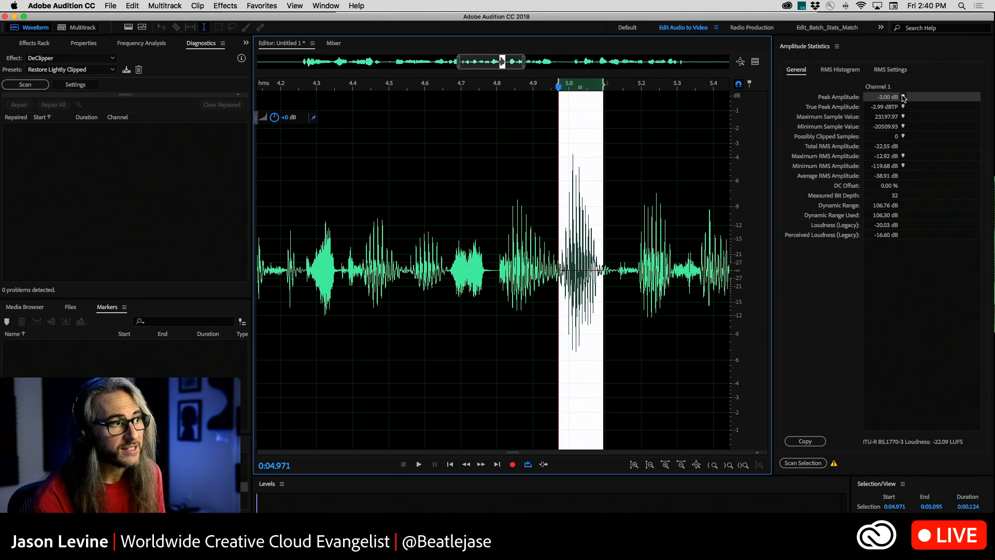
{"action": "left_click", "coordinate": [541, 176]}
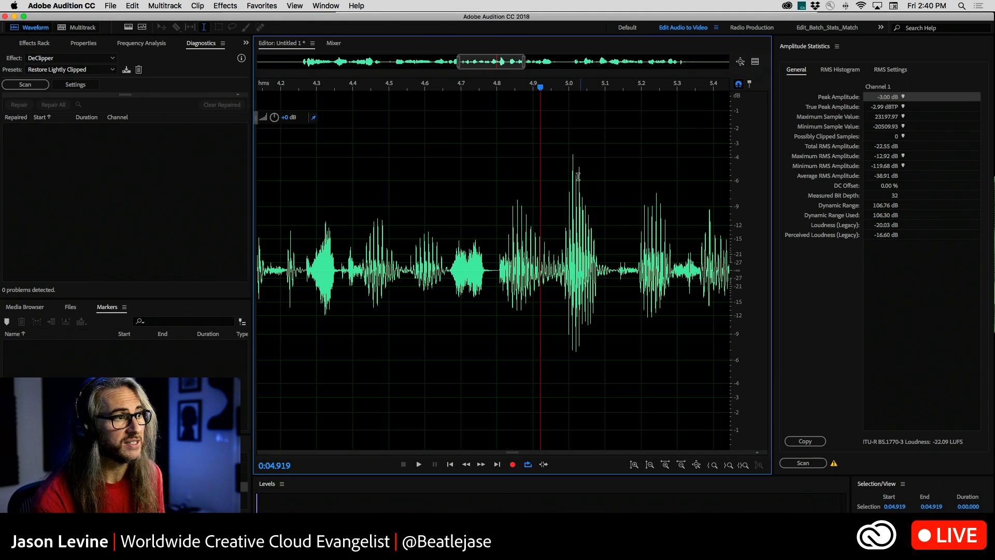
Jump to the location of the measured peak amplitude and examine the waveform there at sample level.
{"action": "scroll", "coordinate": [578, 176], "scroll_direction": "up", "scroll_amount": 6}
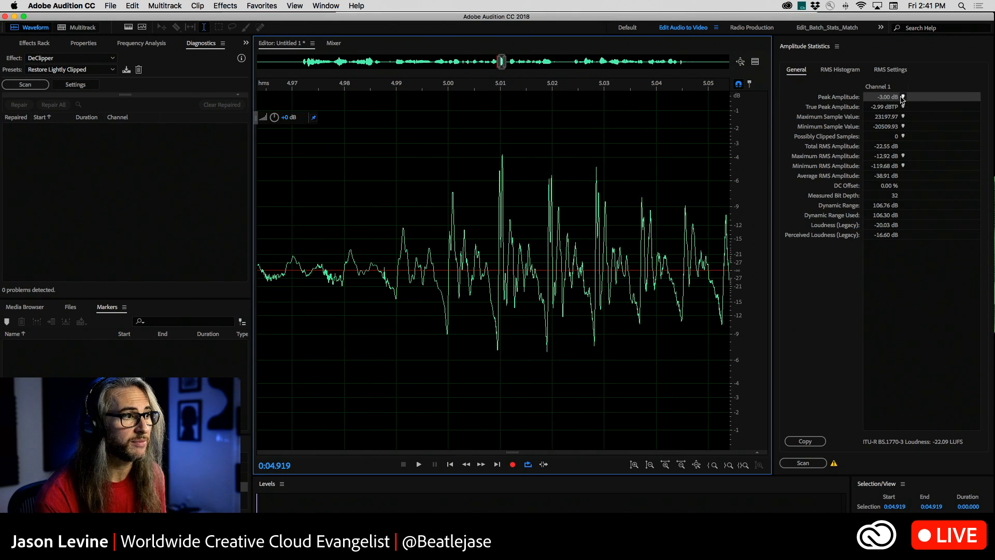
{"action": "left_click", "coordinate": [903, 98]}
{"action": "scroll", "coordinate": [493, 225], "scroll_direction": "up", "scroll_amount": 5}
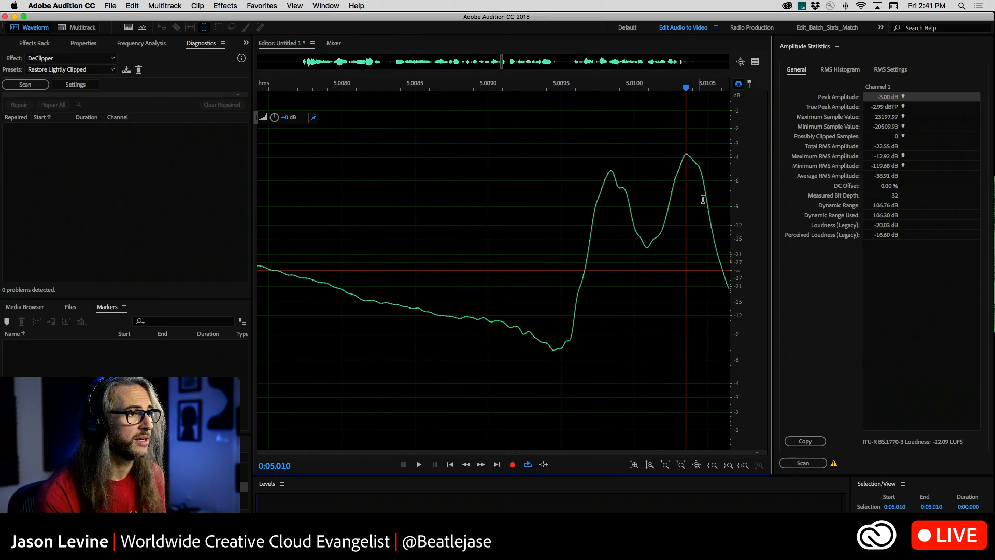
{"action": "scroll", "coordinate": [703, 200], "scroll_direction": "up", "scroll_amount": 6}
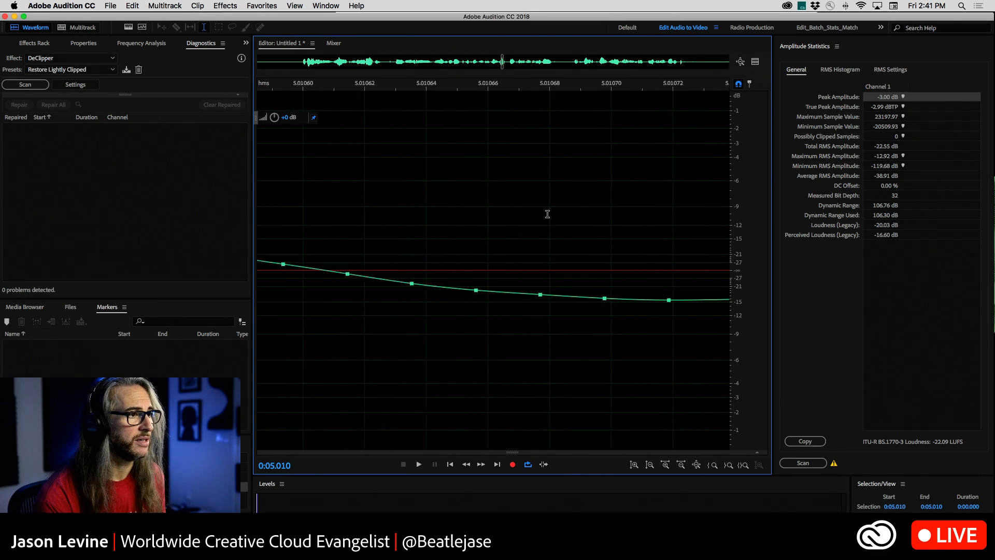
{"action": "scroll", "coordinate": [548, 214], "scroll_direction": "down", "scroll_amount": 6}
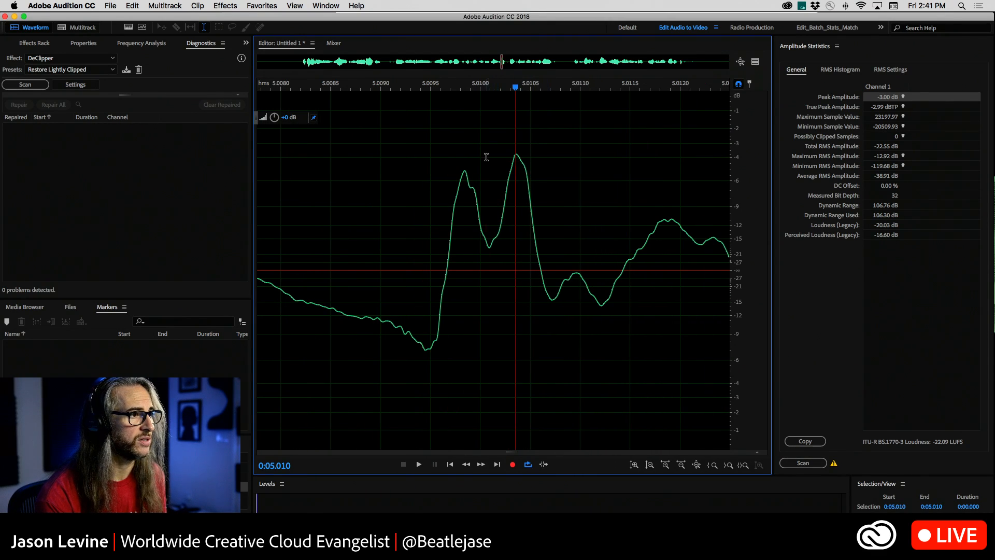
Try lowering the gain of the single peak from 0:05.010 to 0:05.011, undo it and clear the selection.
{"action": "left_click_drag", "start_coordinate": [487, 156], "coordinate": [592, 155]}
{"action": "left_click_drag", "start_coordinate": [275, 117], "coordinate": [260, 120]}
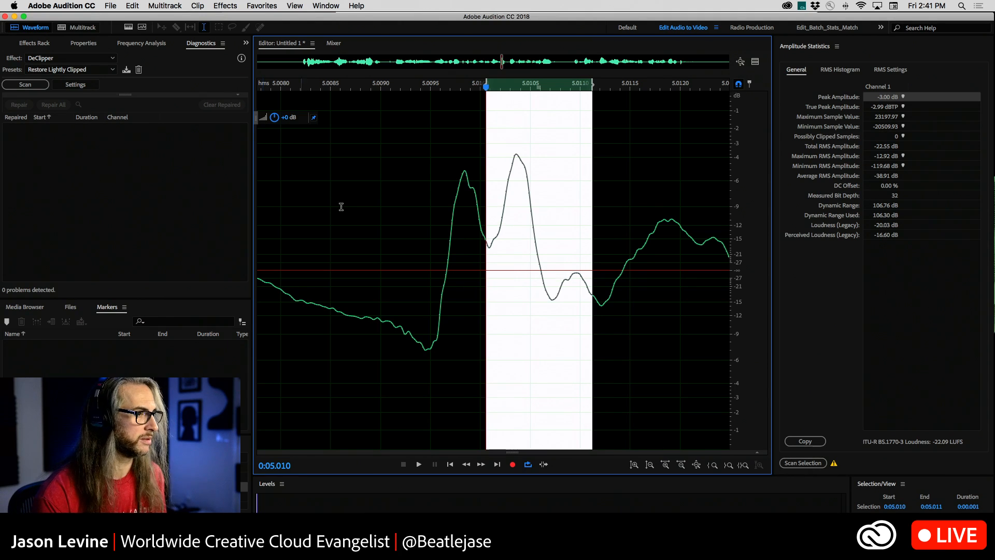
{"action": "key", "text": "super+z"}
{"action": "left_click", "coordinate": [451, 207]}
Try adjusting the gain of the double peak from 0:05.008 to 0:05.011 and clear the selection.
{"action": "left_click_drag", "start_coordinate": [366, 209], "coordinate": [605, 233]}
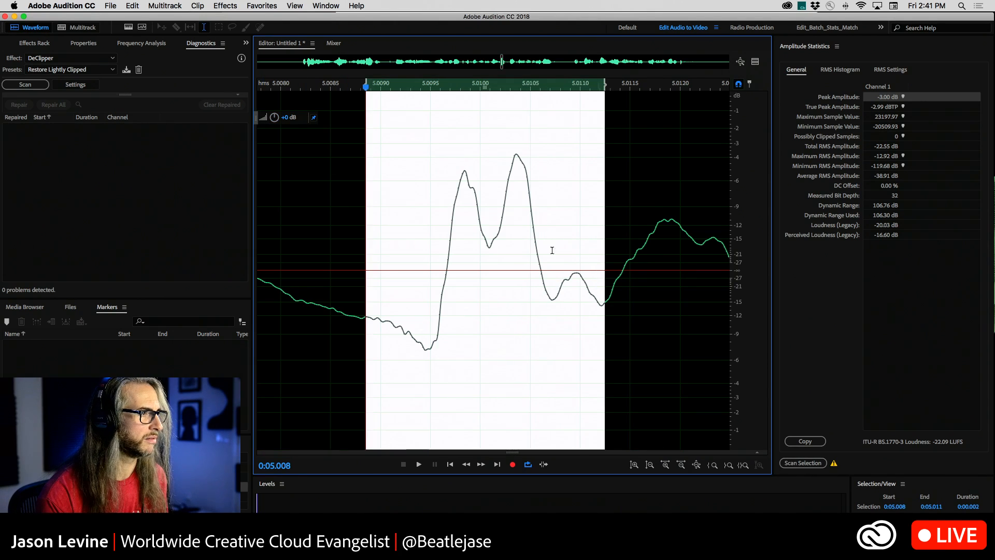
{"action": "mouse_move", "coordinate": [275, 117]}
{"action": "left_mouse_down"}
{"action": "mouse_move", "coordinate": [266, 117]}
{"action": "mouse_move", "coordinate": [280, 117]}
{"action": "left_mouse_up"}
{"action": "scroll", "coordinate": [439, 229], "scroll_direction": "down", "scroll_amount": 5}
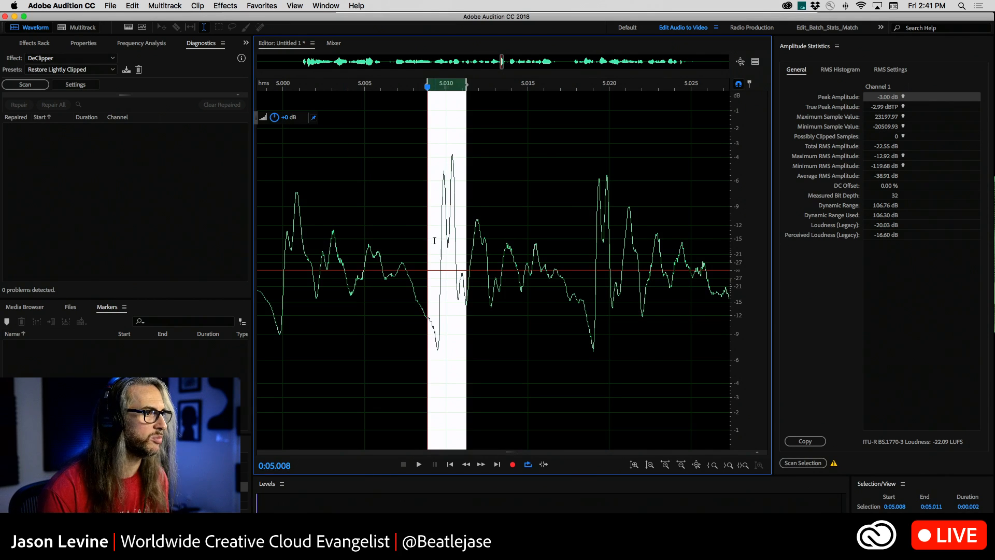
{"action": "scroll", "coordinate": [433, 238], "scroll_direction": "up", "scroll_amount": 5}
{"action": "left_click_drag", "start_coordinate": [276, 117], "coordinate": [276, 117]}
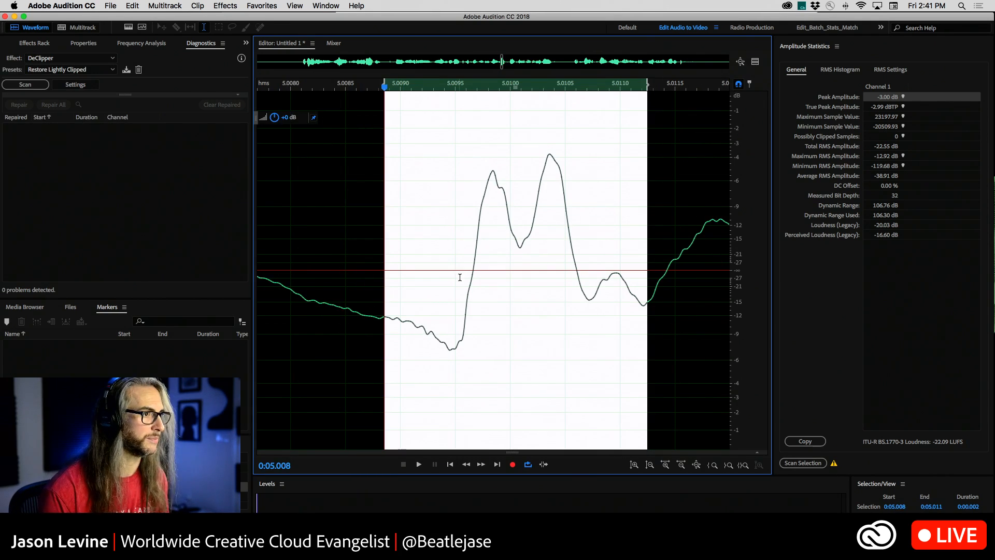
{"action": "scroll", "coordinate": [460, 277], "scroll_direction": "down", "scroll_amount": 10}
{"action": "left_click", "coordinate": [431, 261]}
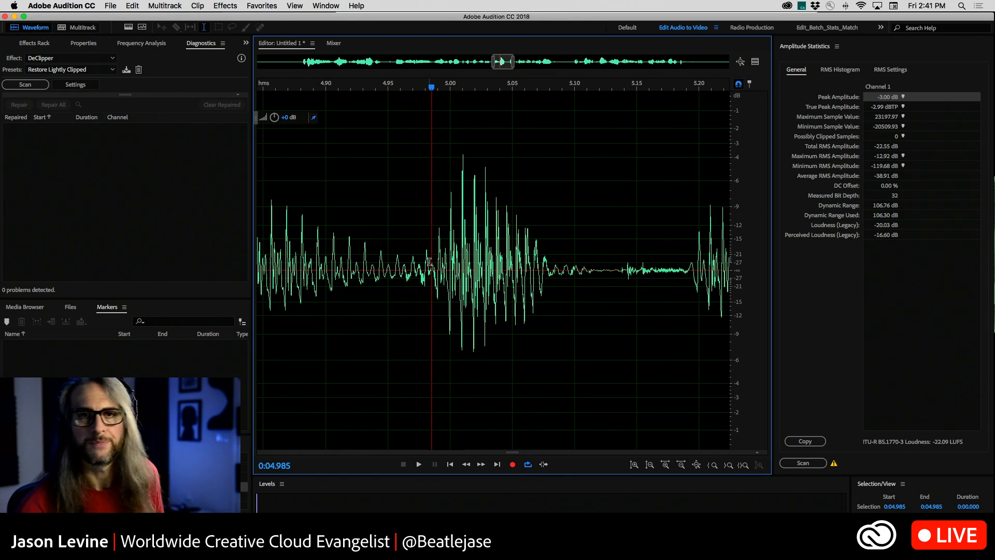
Return to the full clip and place the playhead just before the speech begins, at about 0:00.764.
{"action": "scroll", "coordinate": [451, 279], "scroll_direction": "down", "scroll_amount": 8}
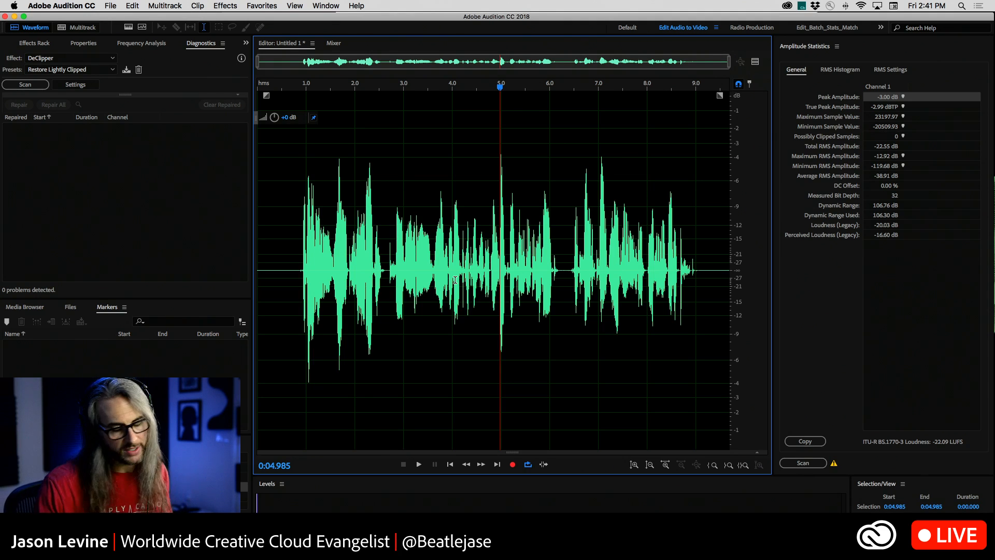
{"action": "left_click", "coordinate": [507, 237]}
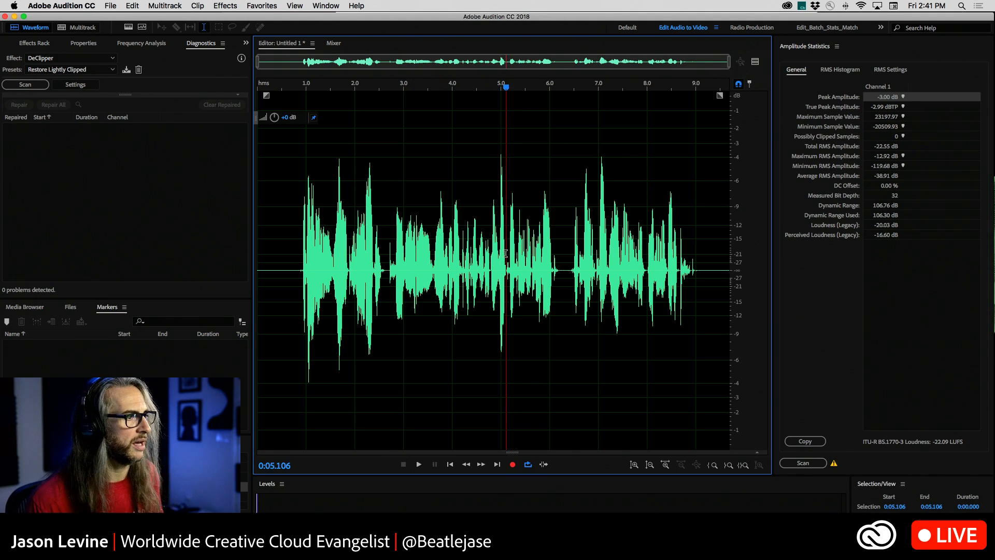
{"action": "left_click", "coordinate": [786, 375]}
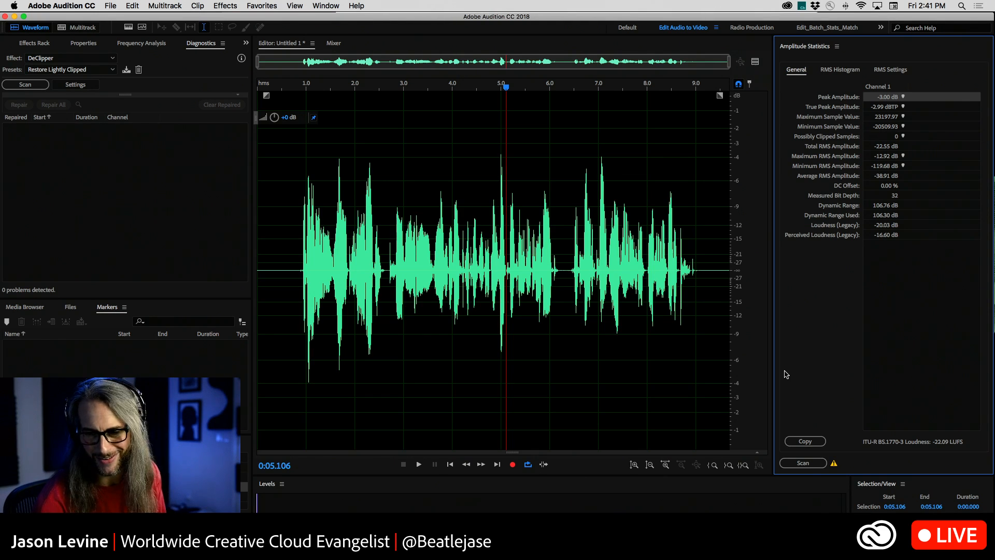
{"action": "left_click", "coordinate": [520, 260]}
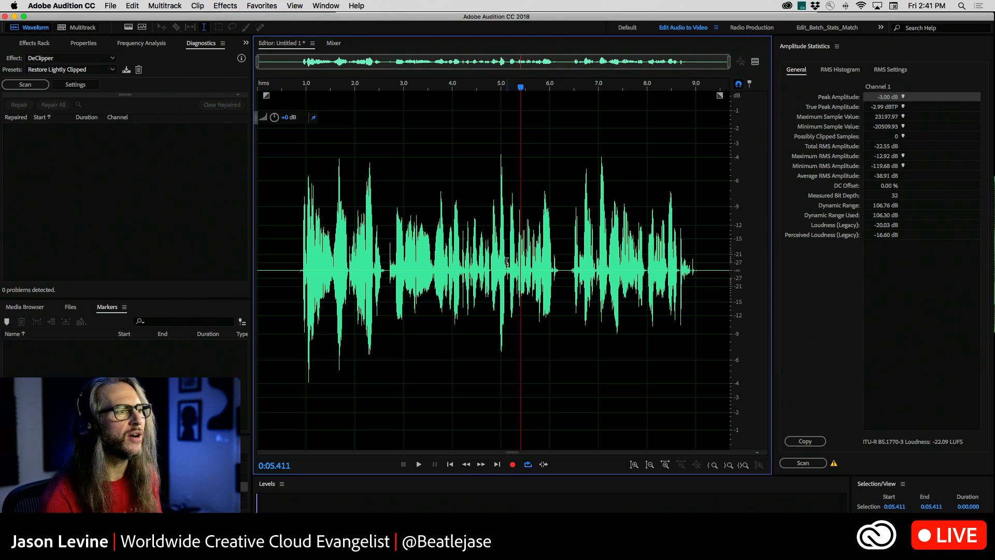
{"action": "left_click_drag", "start_coordinate": [555, 219], "coordinate": [294, 234]}
{"action": "left_click", "coordinate": [295, 234]}
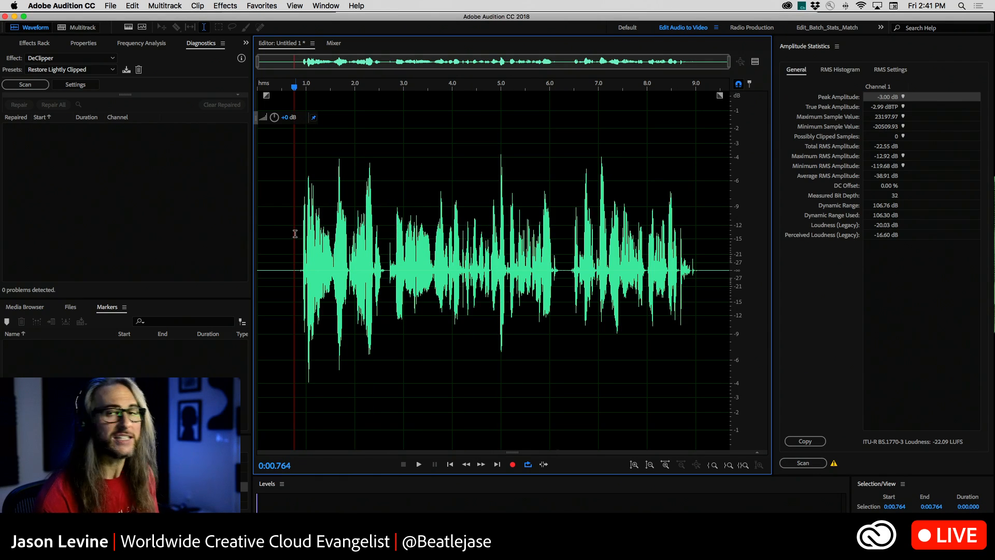
Open the Tube-modeled Compressor effect for the whole clip.
{"action": "left_click", "coordinate": [165, 5]}
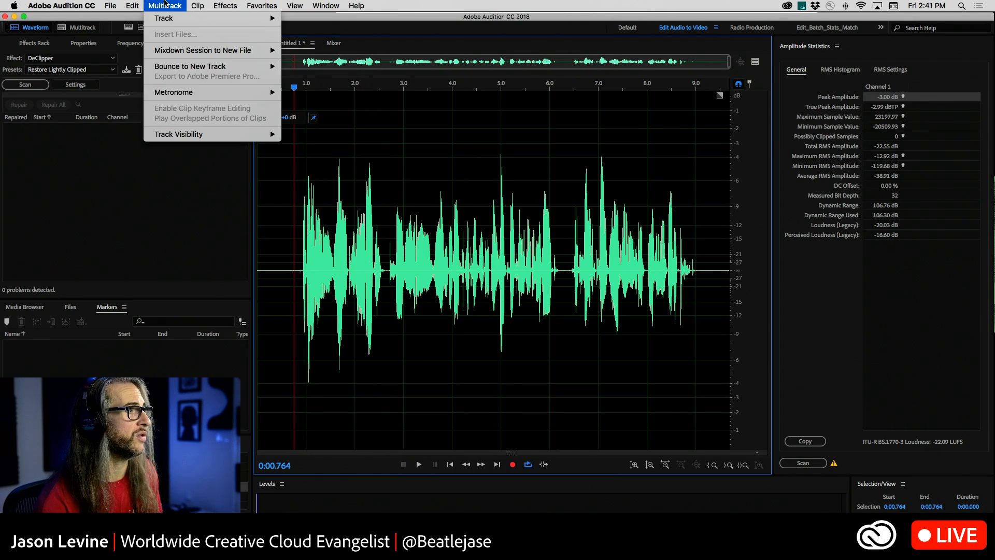
{"action": "mouse_move", "coordinate": [225, 6]}
{"action": "mouse_move", "coordinate": [275, 126]}
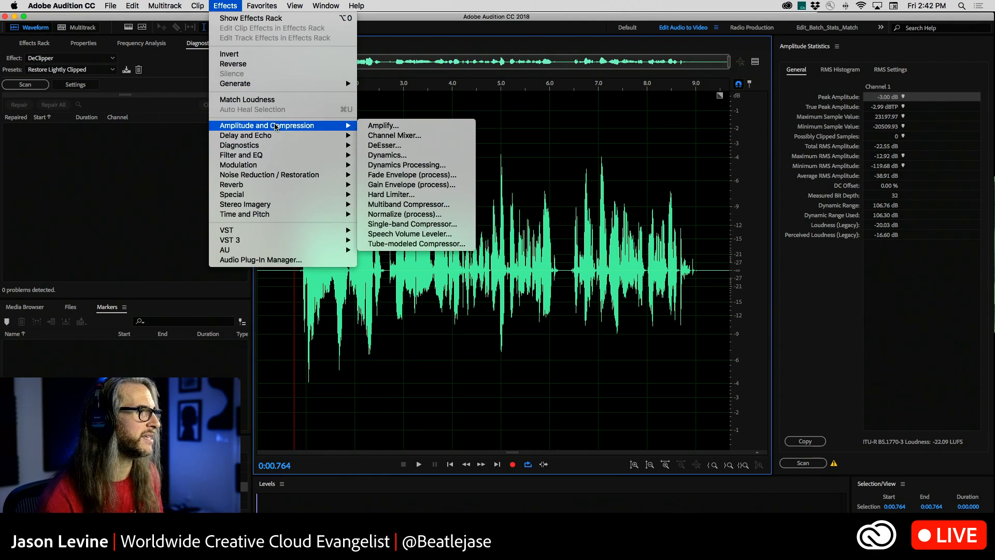
{"action": "left_click", "coordinate": [420, 245]}
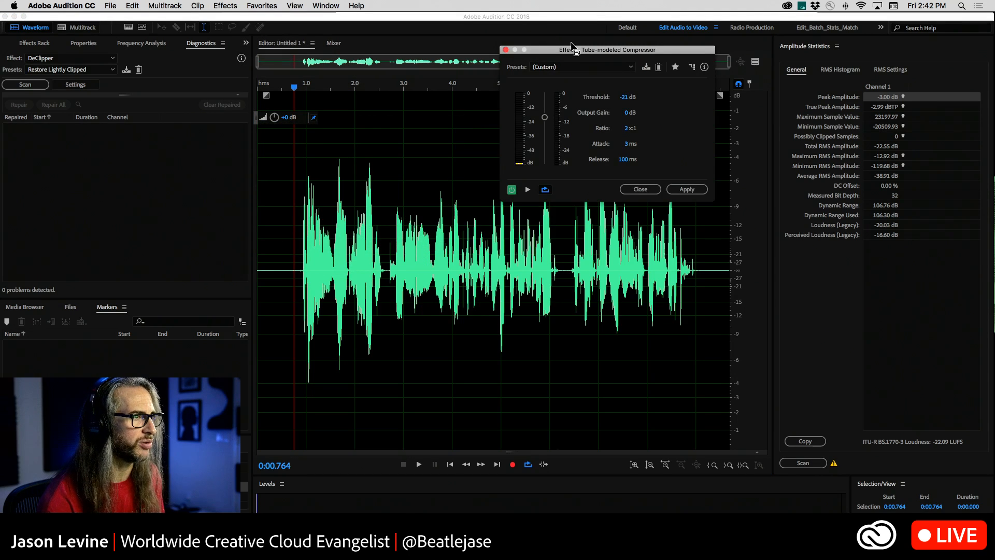
Close the Tube-modeled Compressor without applying it and dock the Files panel in the group with Diagnostics.
{"action": "left_click_drag", "start_coordinate": [572, 46], "coordinate": [599, 40]}
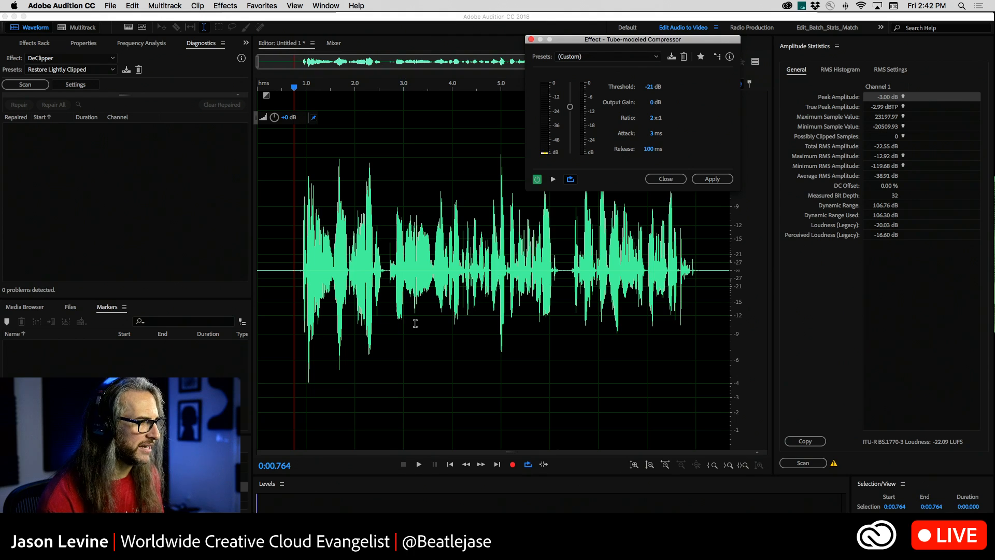
{"action": "left_click", "coordinate": [531, 40]}
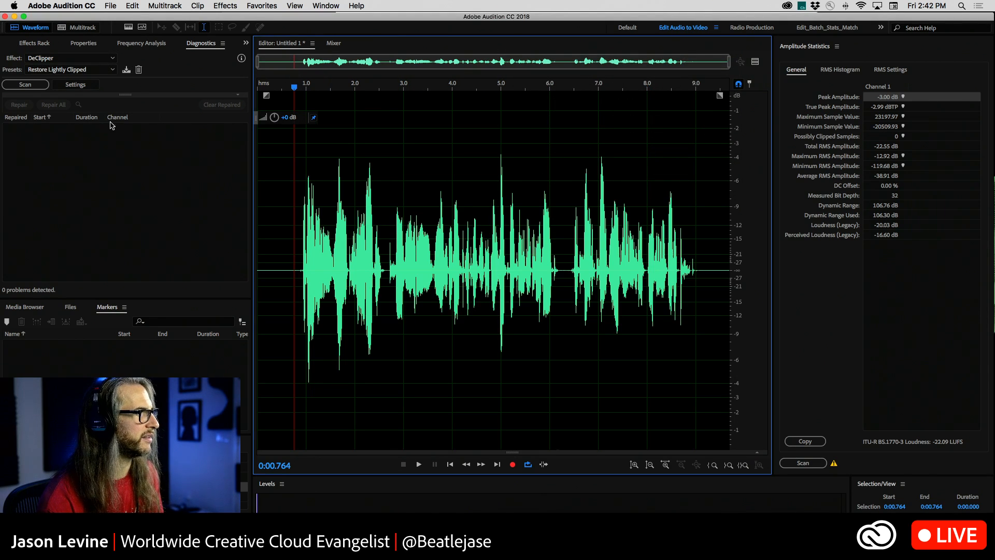
{"action": "left_click", "coordinate": [71, 307]}
{"action": "left_click_drag", "start_coordinate": [74, 272], "coordinate": [78, 188]}
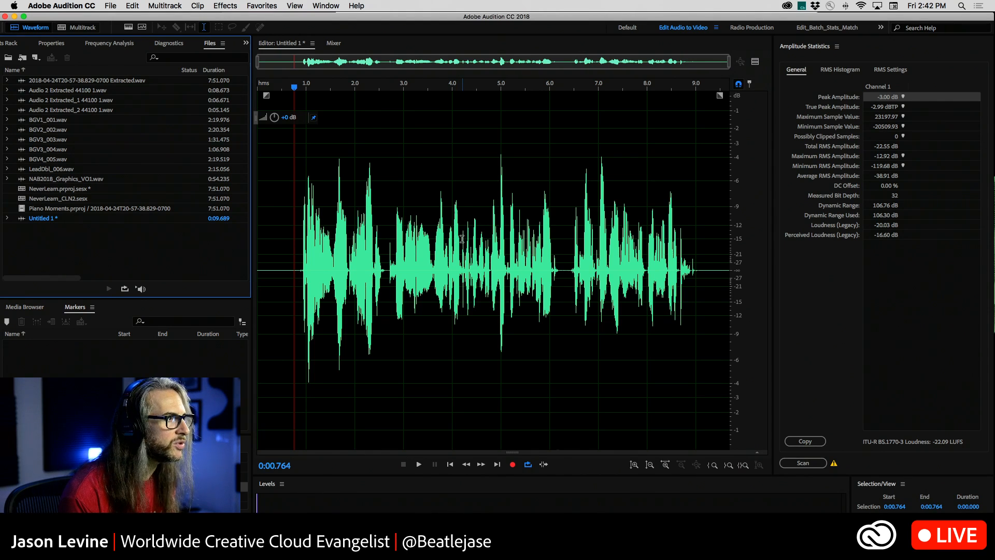
Switch the editor to NAB2018_Graphics_VO1.wav and scan its amplitude statistics.
{"action": "left_click", "coordinate": [312, 43]}
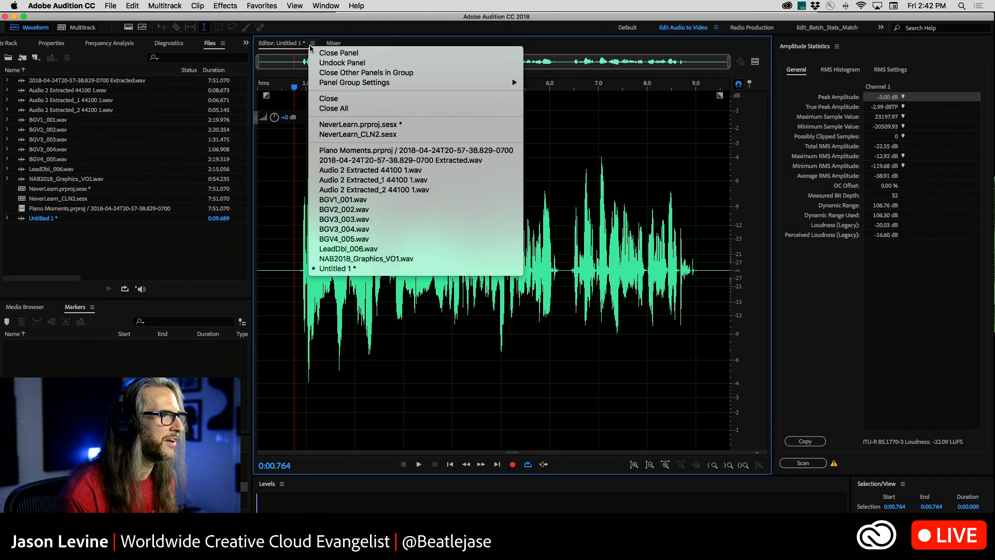
{"action": "left_click", "coordinate": [376, 258]}
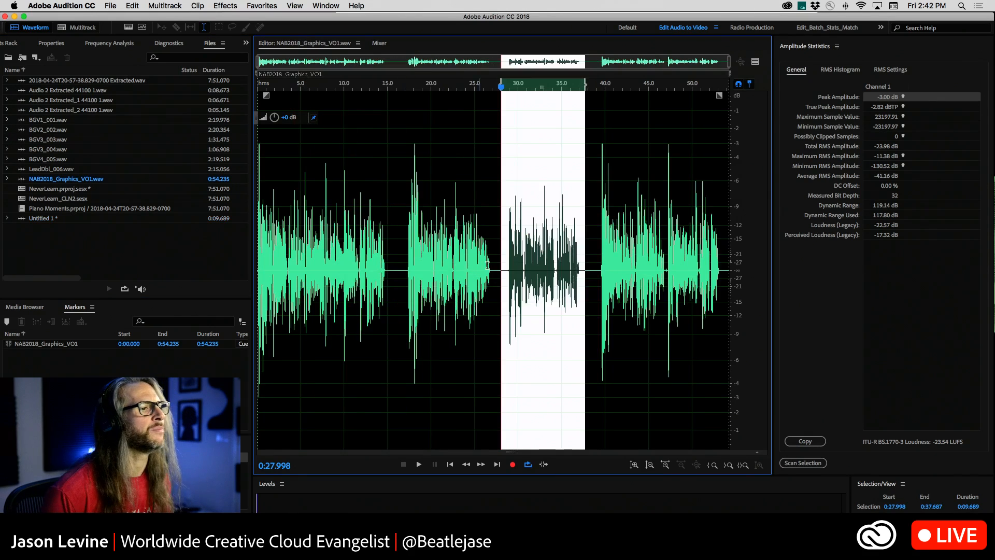
{"action": "left_click", "coordinate": [810, 463]}
Open the Tube-modeled Compressor for NAB2018_Graphics_VO1.wav and set the ratio to 4:1 and the release to 79 ms.
{"action": "left_click", "coordinate": [548, 245]}
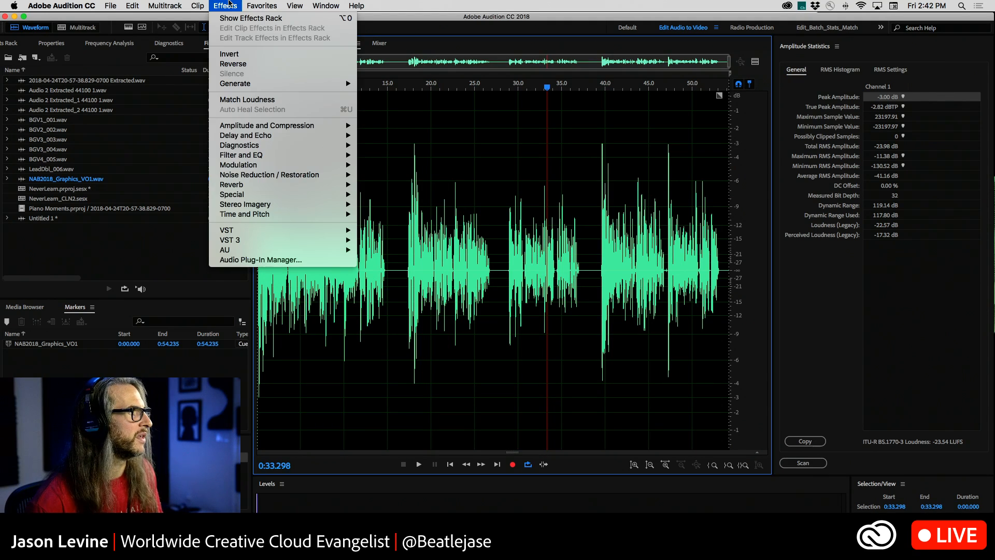
{"action": "left_click", "coordinate": [225, 5]}
{"action": "mouse_move", "coordinate": [284, 128]}
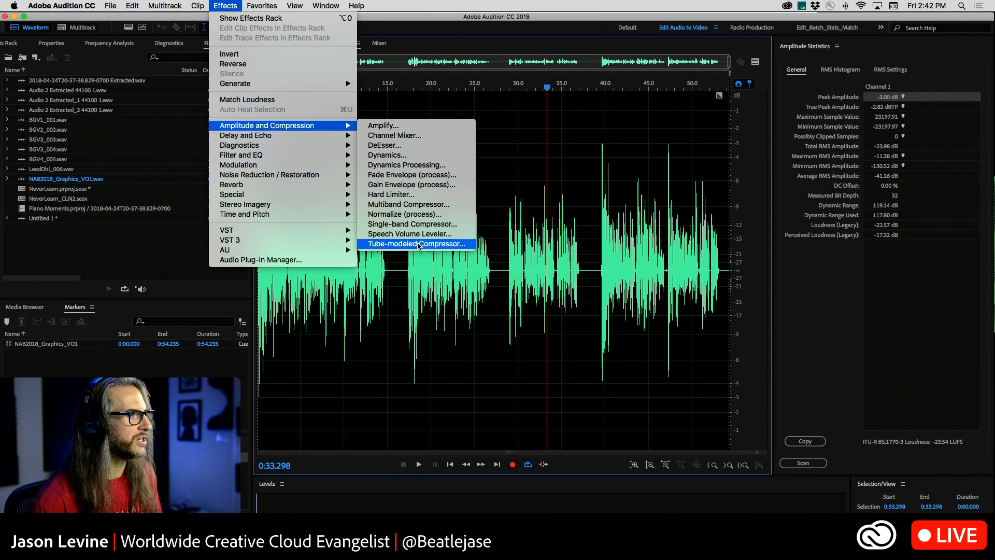
{"action": "left_click", "coordinate": [418, 244]}
{"action": "left_click_drag", "start_coordinate": [620, 41], "coordinate": [712, 85]}
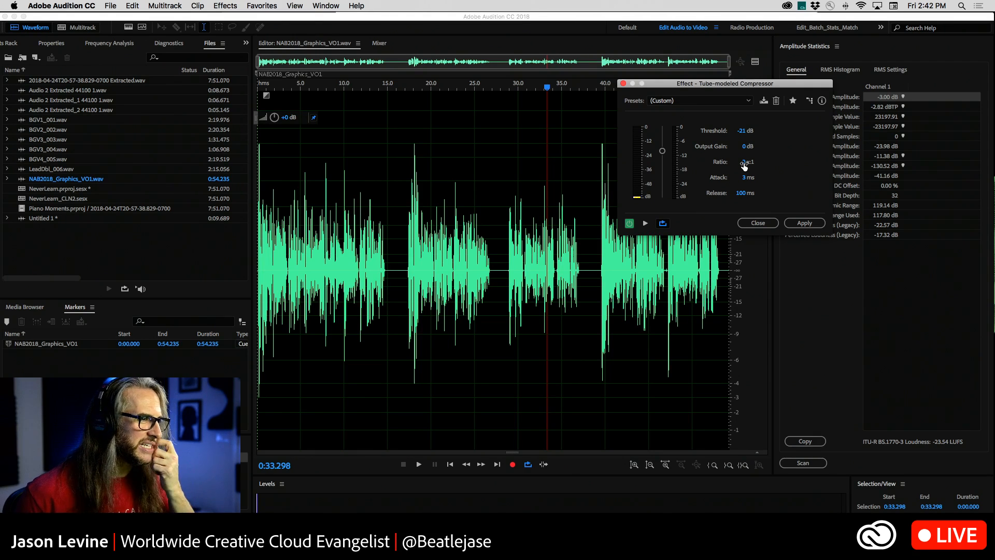
{"action": "left_click_drag", "start_coordinate": [744, 164], "coordinate": [752, 164]}
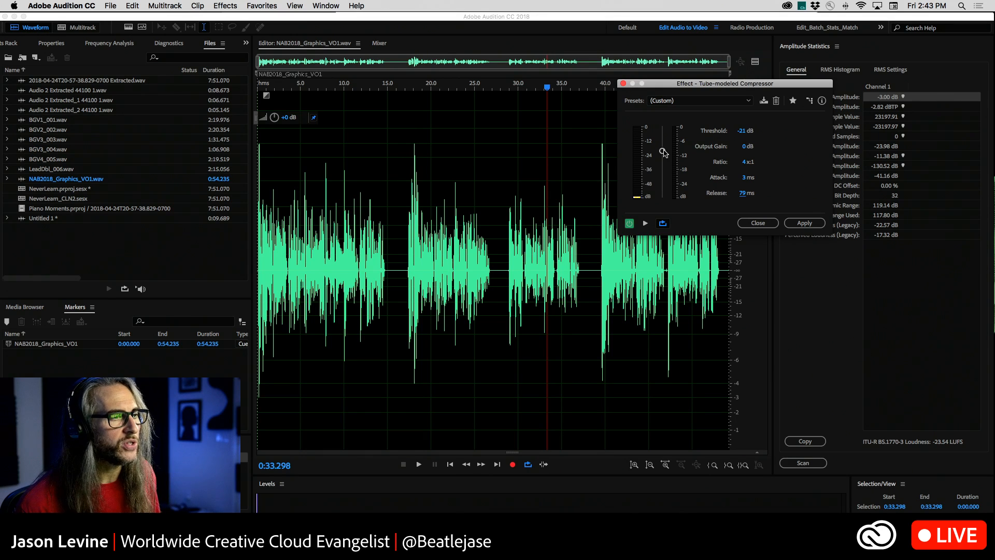
Raise the compressor threshold to 0 dB, play the voice-over from the start, and lower the threshold to -23 dB before stopping.
{"action": "left_click_drag", "start_coordinate": [664, 152], "coordinate": [666, 113]}
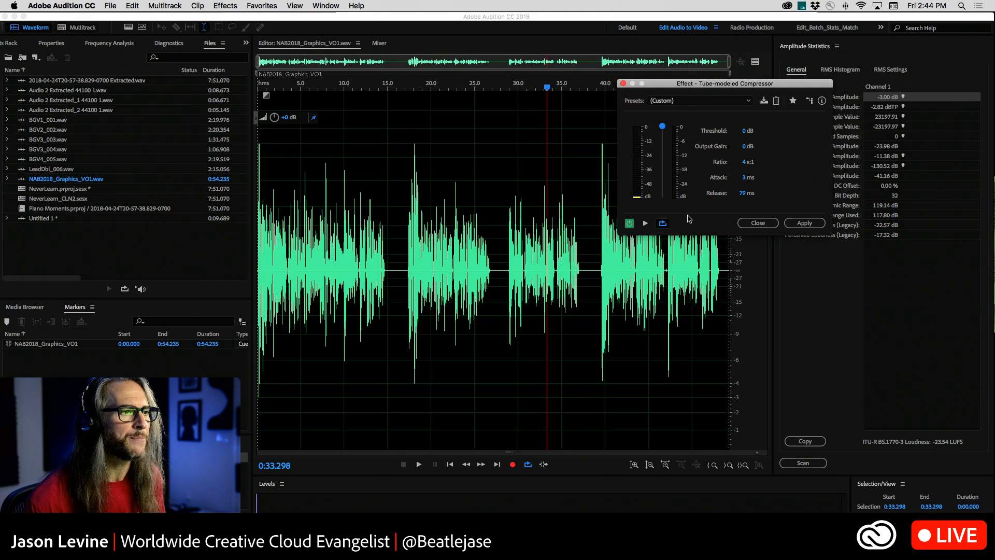
{"action": "left_click", "coordinate": [395, 83]}
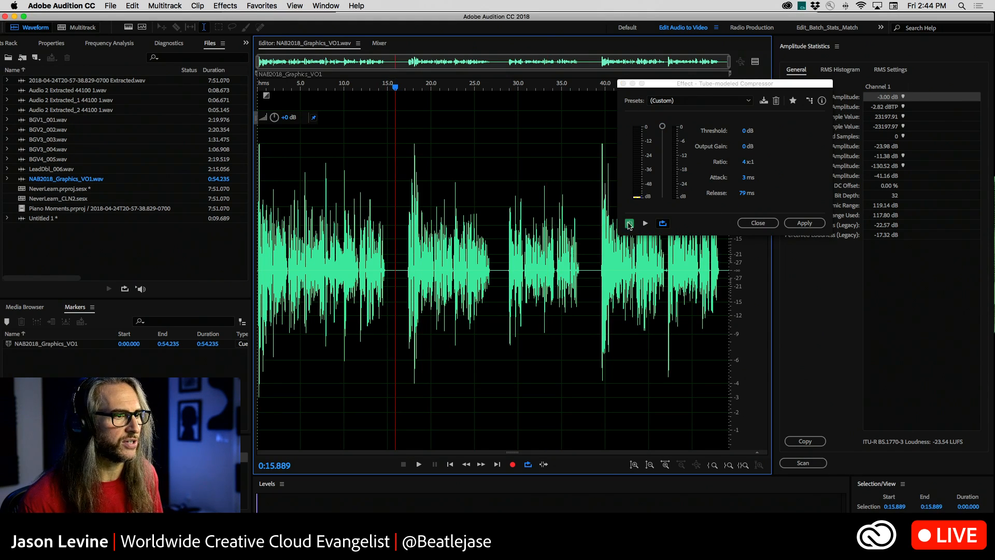
{"action": "key", "text": "Home"}
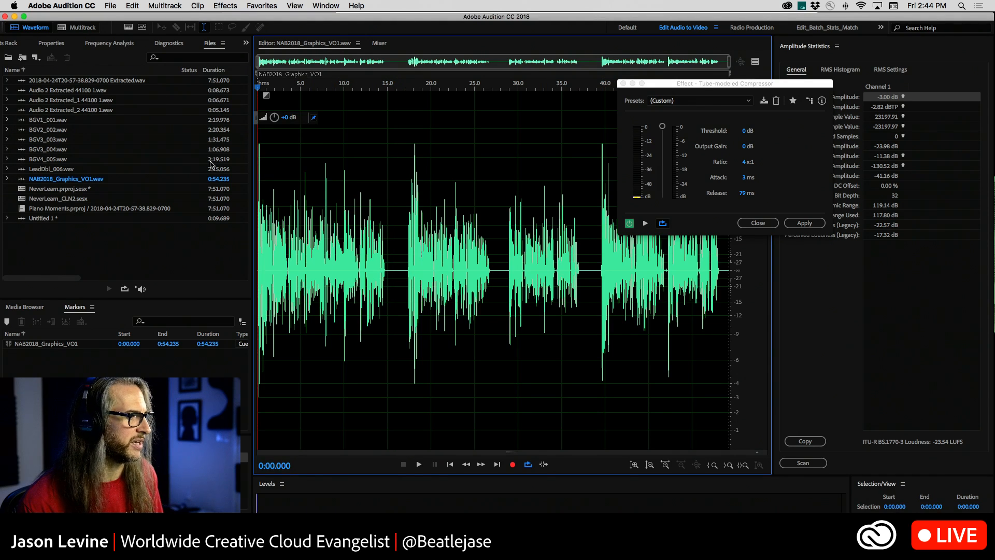
{"action": "left_click", "coordinate": [420, 464]}
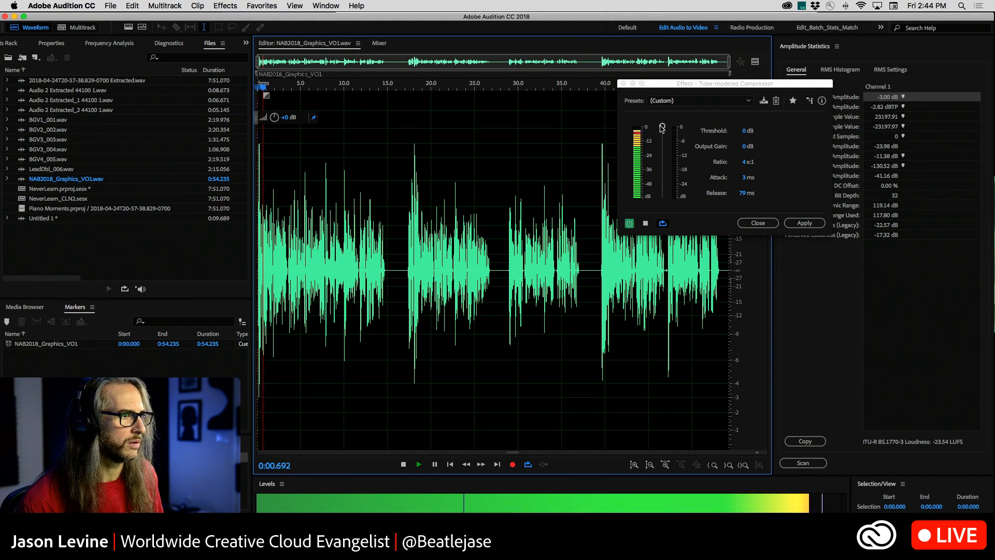
{"action": "left_click_drag", "start_coordinate": [663, 126], "coordinate": [662, 156]}
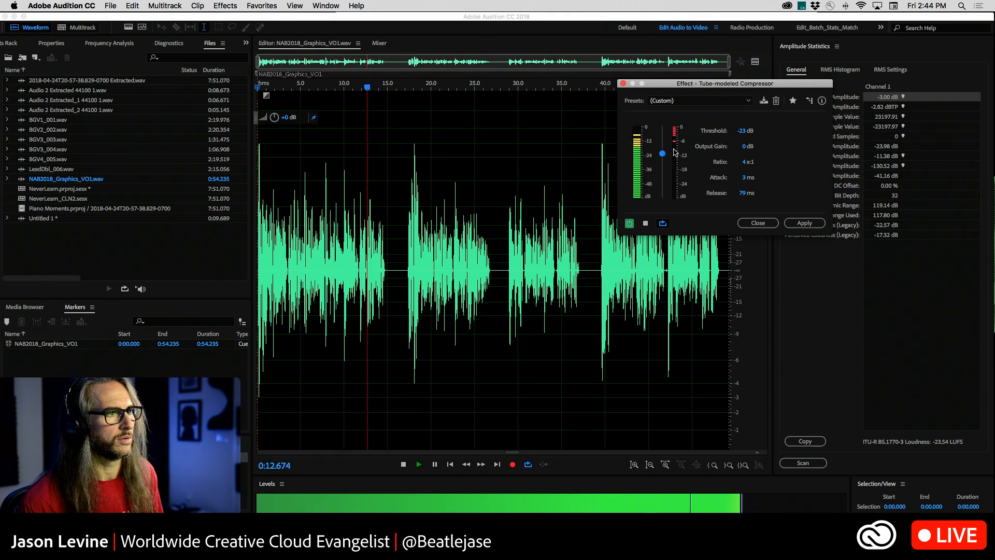
{"action": "left_click", "coordinate": [645, 223]}
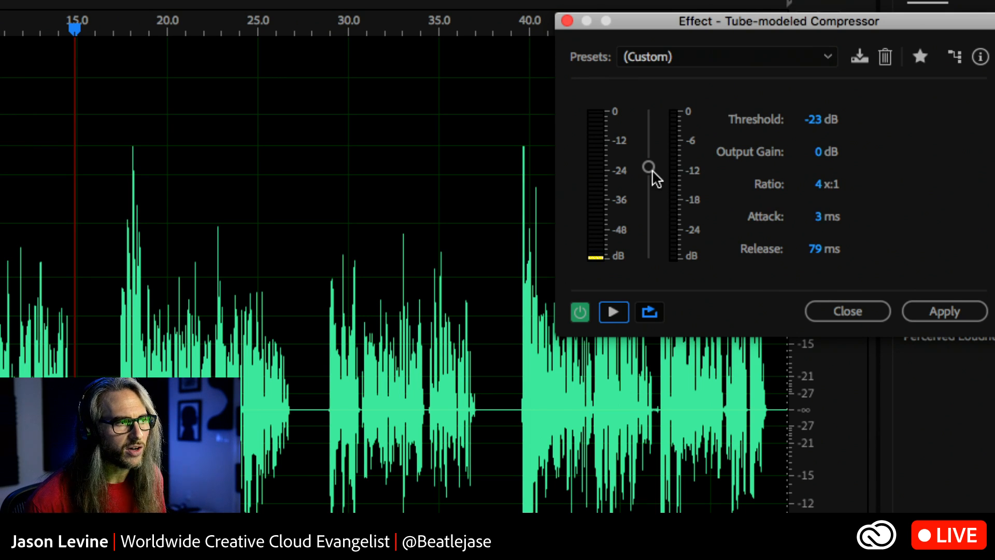
Try compressing the voice-over with the threshold at -25 dB, then undo the applied effect.
{"action": "left_click_drag", "start_coordinate": [649, 169], "coordinate": [648, 175]}
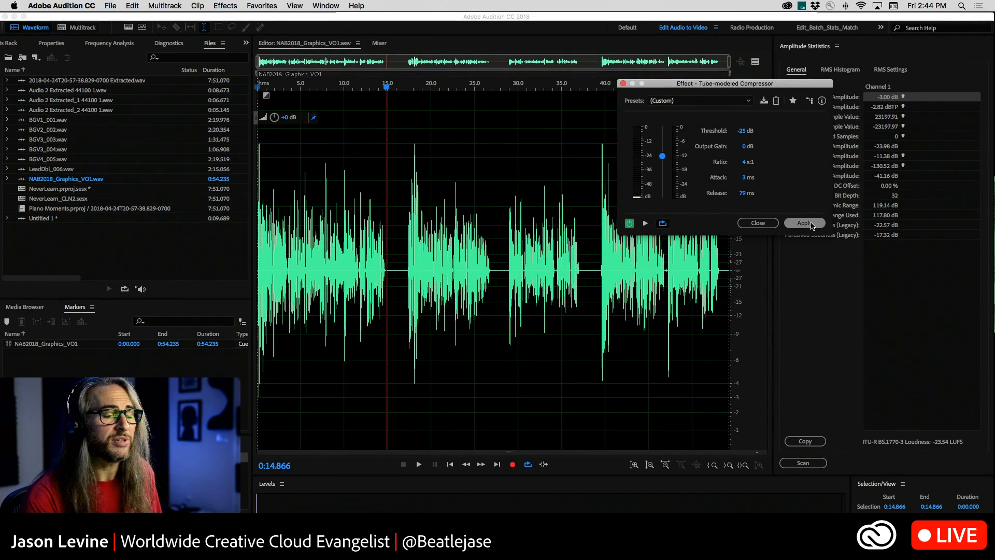
{"action": "left_click", "coordinate": [805, 223]}
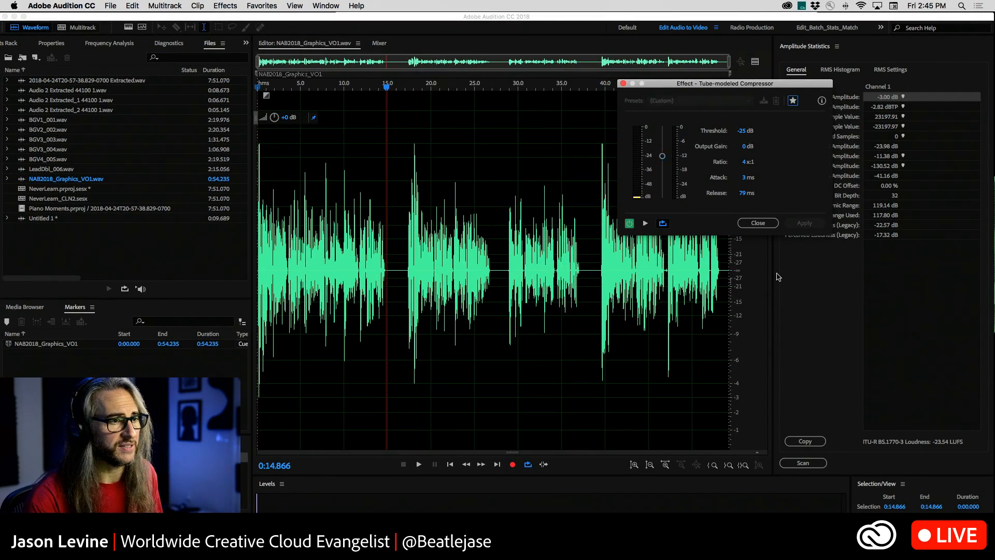
{"action": "left_click", "coordinate": [490, 307]}
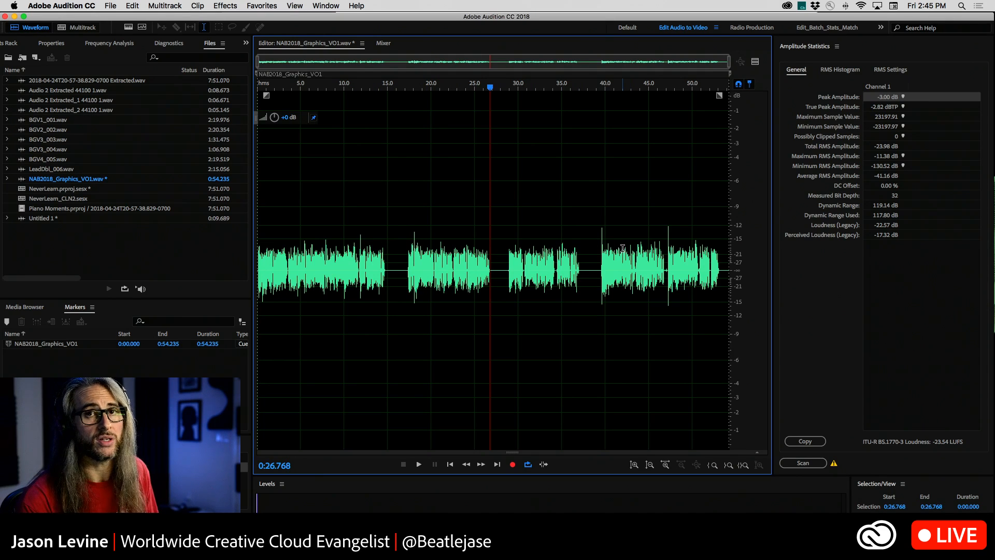
{"action": "key", "text": "super+z"}
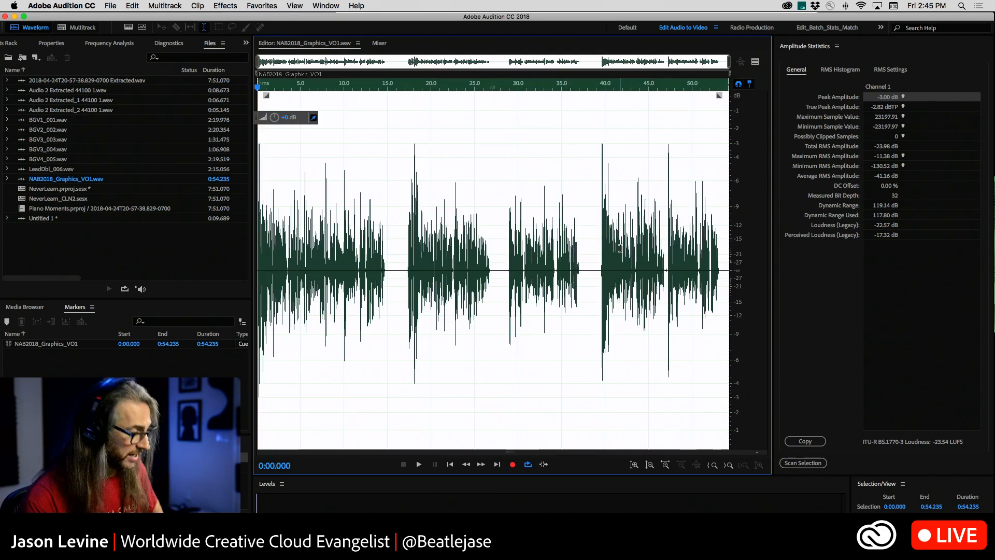
Repeat the last Tube-modeled Compressor command on the whole voice-over and move its dialog clear of the statistics.
{"action": "left_click", "coordinate": [111, 6]}
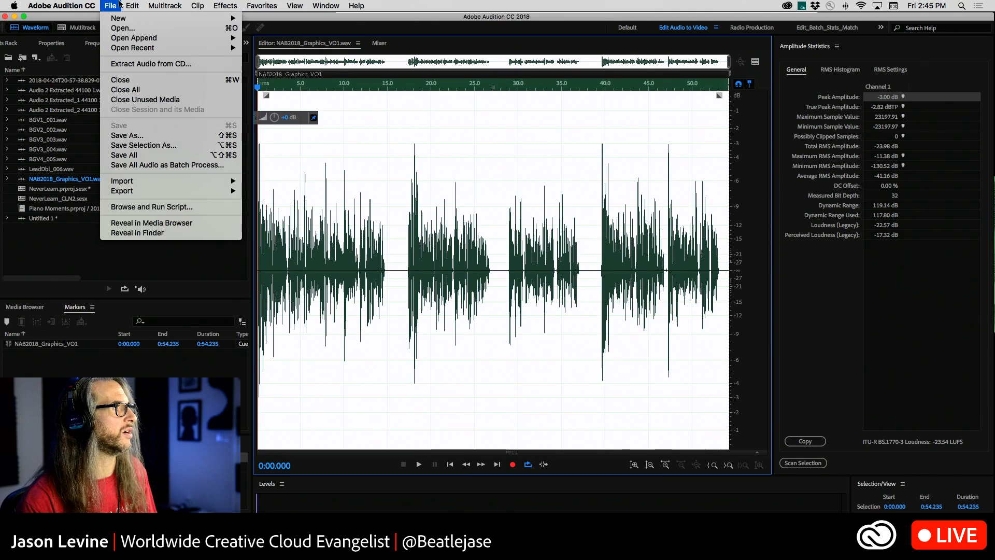
{"action": "mouse_move", "coordinate": [132, 6]}
{"action": "left_click", "coordinate": [144, 37]}
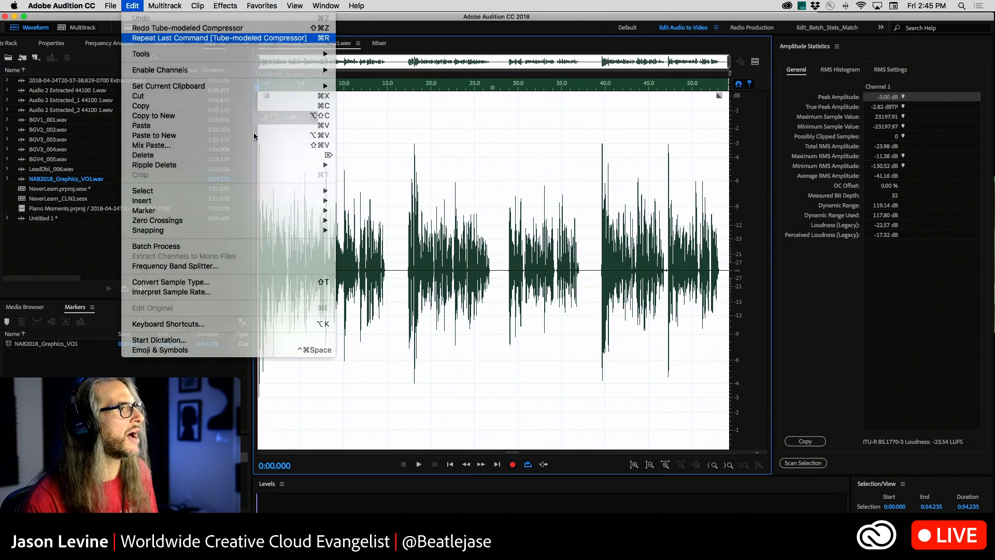
{"action": "left_click_drag", "start_coordinate": [690, 89], "coordinate": [624, 67]}
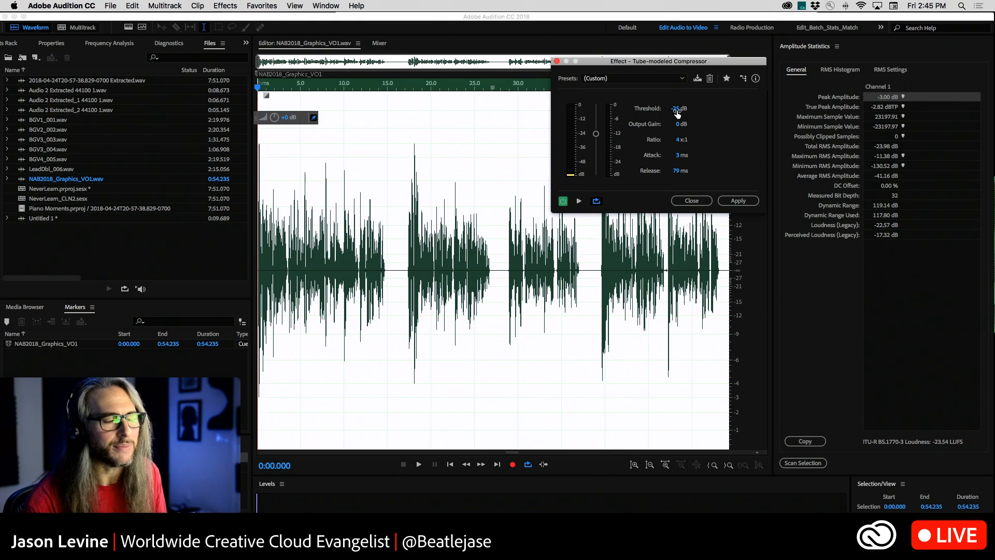
Preview the voice-over and set the compressor's threshold to -21 dB and output gain to 4 dB.
{"action": "left_click", "coordinate": [566, 203]}
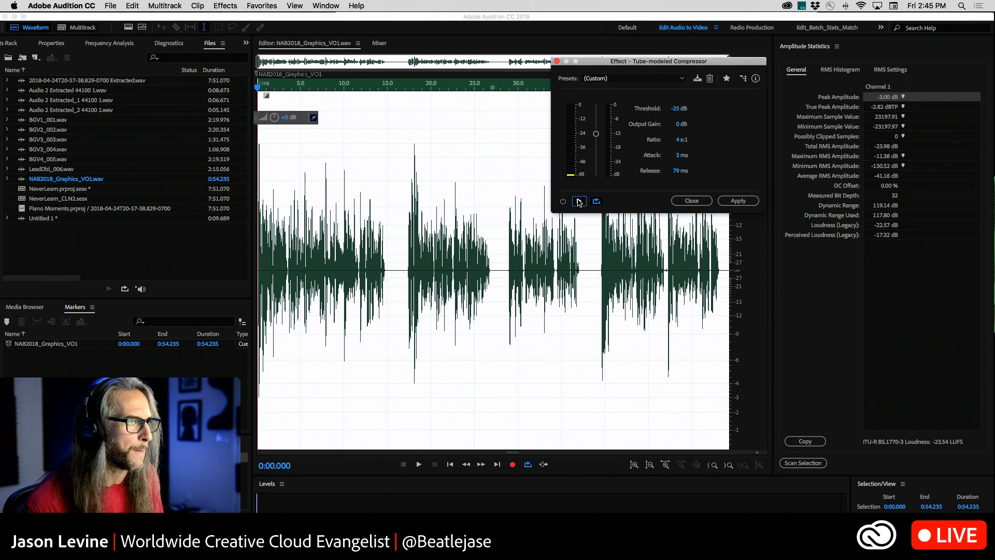
{"action": "left_click", "coordinate": [579, 203]}
{"action": "left_click_drag", "start_coordinate": [597, 134], "coordinate": [596, 129]}
{"action": "left_click_drag", "start_coordinate": [679, 126], "coordinate": [701, 126]}
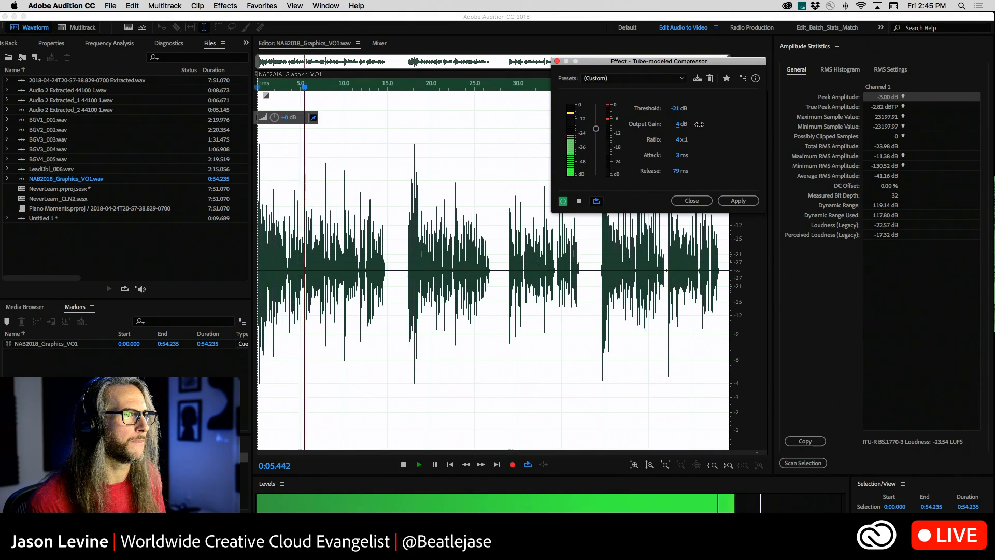
Compare the voice-over with the compressor bypassed and active during the preview, then stop playback with the effect active.
{"action": "left_click", "coordinate": [563, 201]}
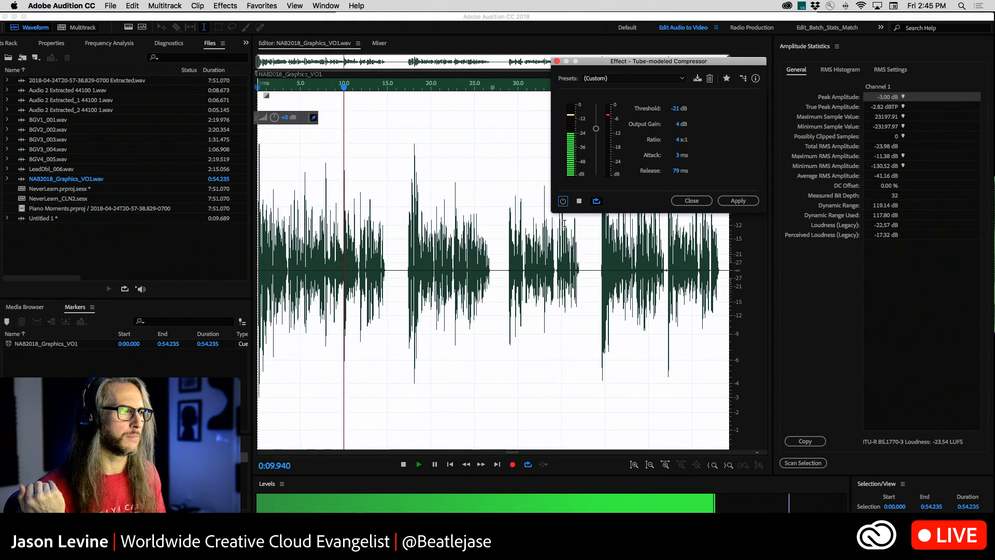
{"action": "left_click", "coordinate": [564, 202]}
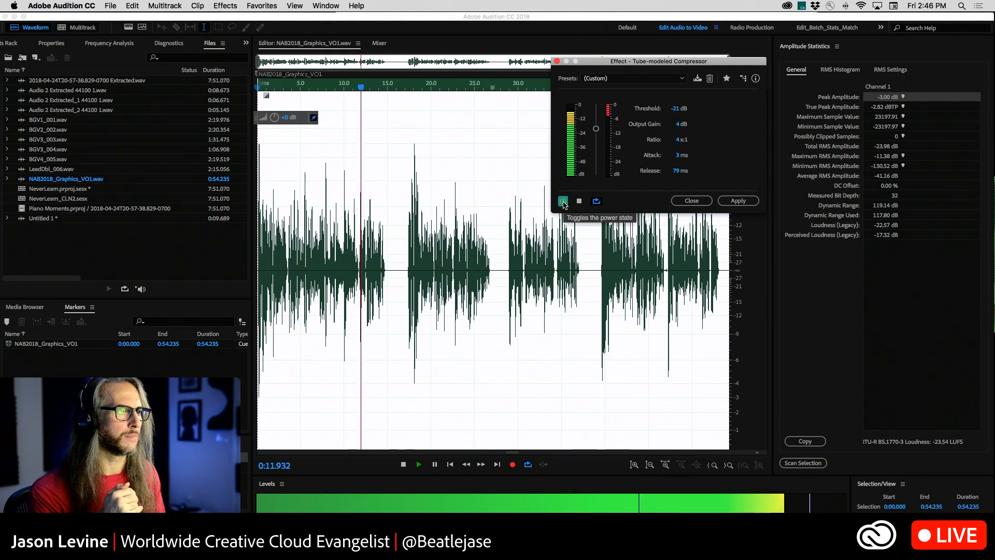
{"action": "left_click", "coordinate": [564, 201]}
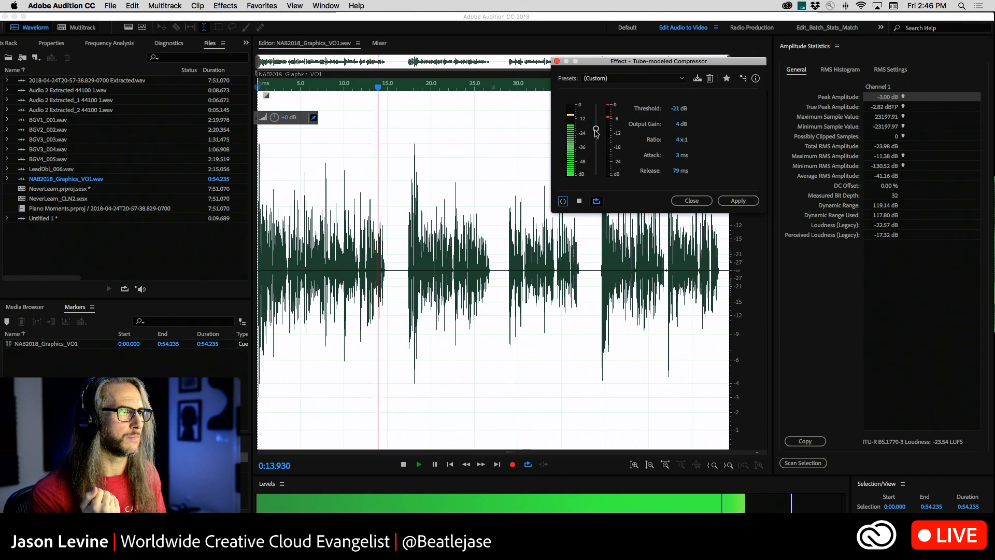
{"action": "left_click", "coordinate": [564, 202]}
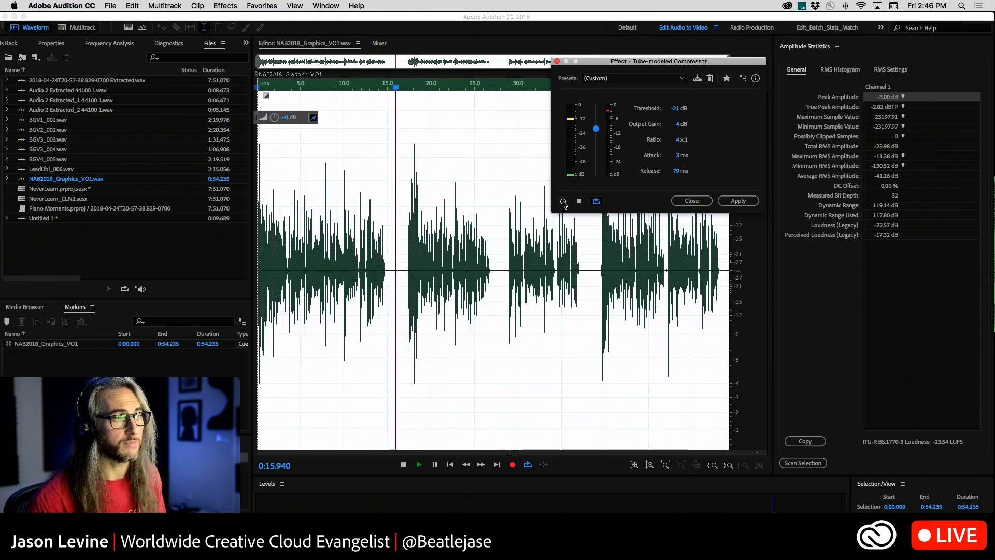
{"action": "left_click", "coordinate": [564, 202]}
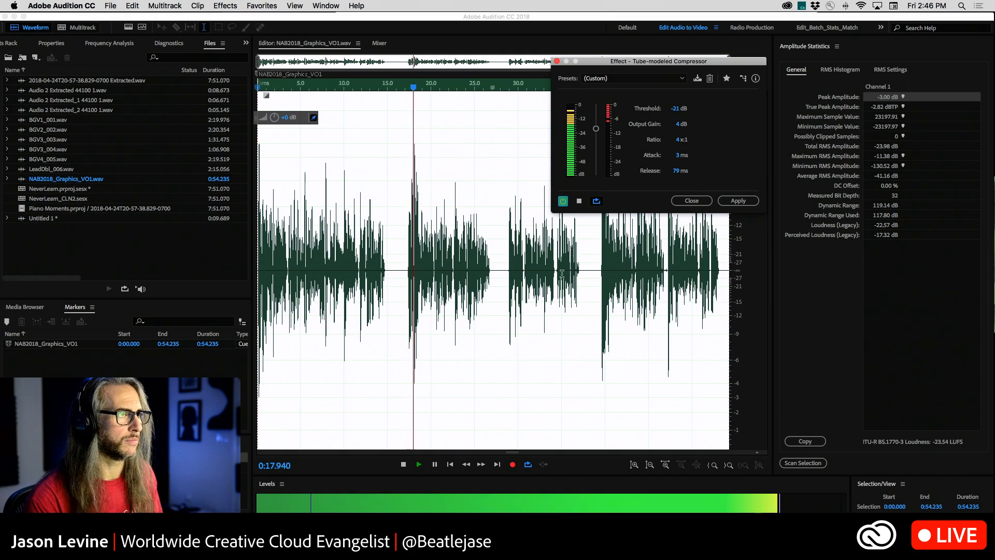
{"action": "left_click", "coordinate": [563, 202]}
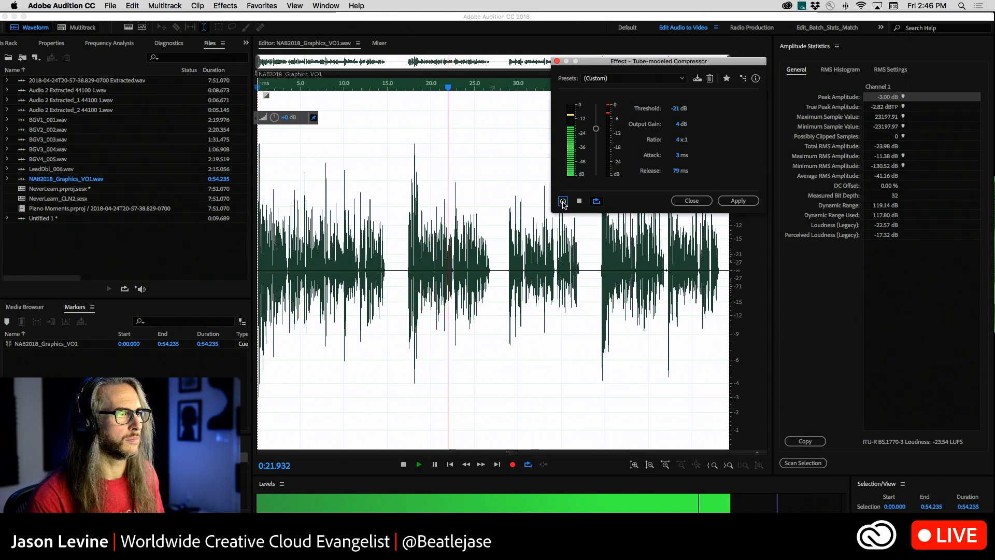
{"action": "left_click", "coordinate": [564, 202]}
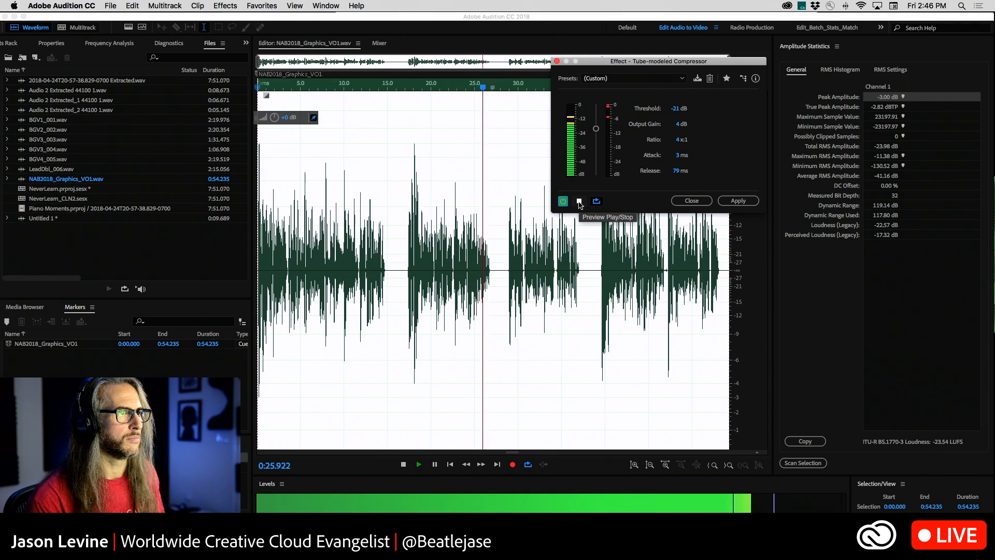
{"action": "left_click", "coordinate": [580, 203]}
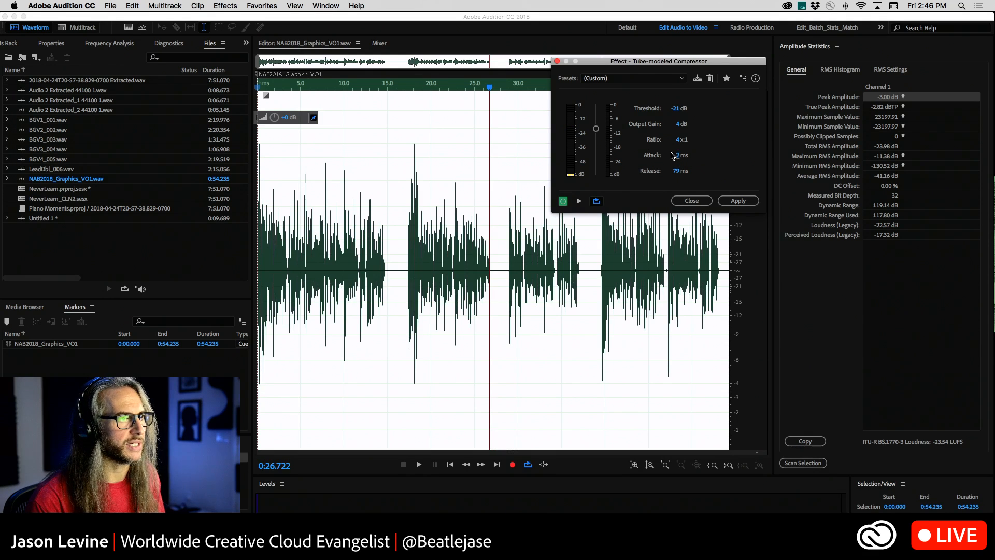
Set the compressor's attack to 1 ms and apply the compression to the whole voice-over.
{"action": "left_click", "coordinate": [677, 155]}
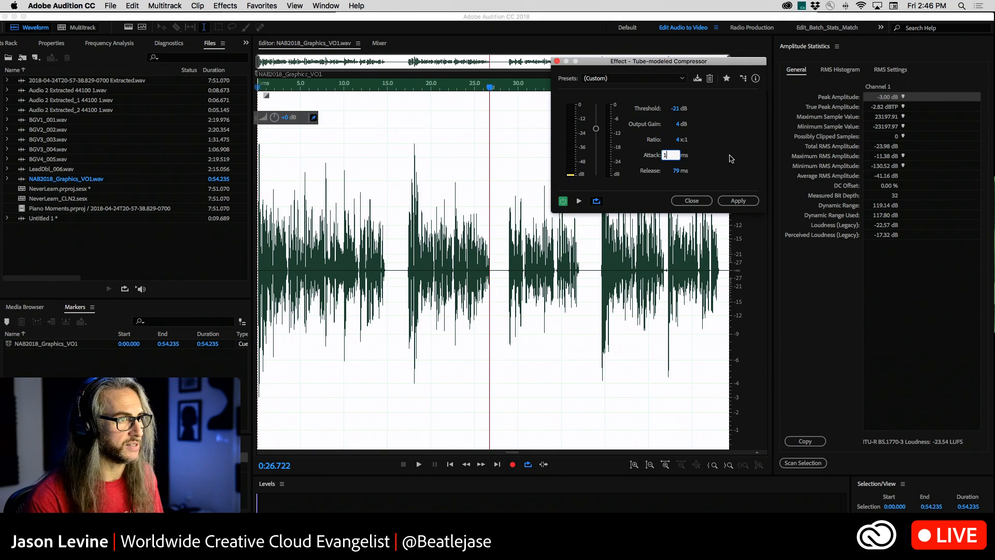
{"action": "key", "text": "Return"}
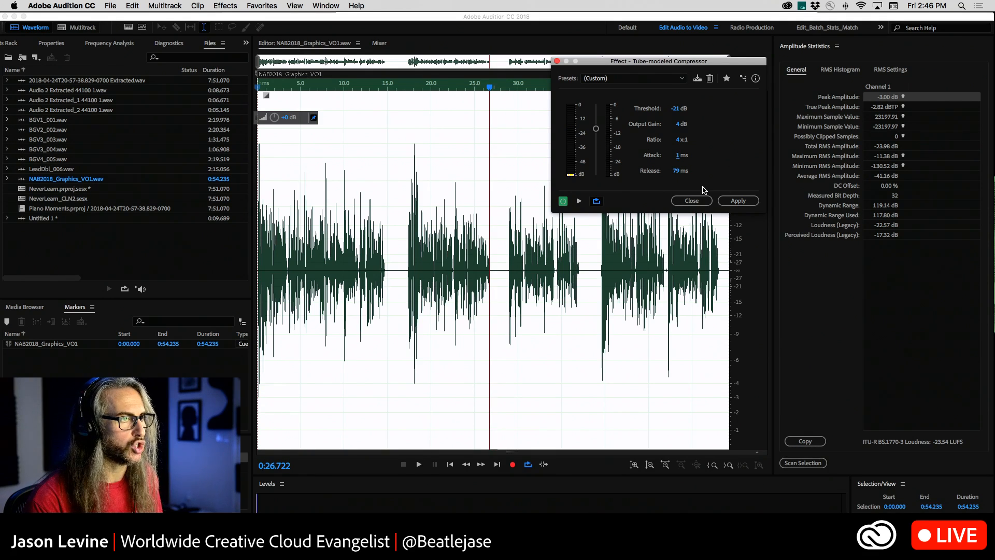
{"action": "left_click", "coordinate": [744, 201]}
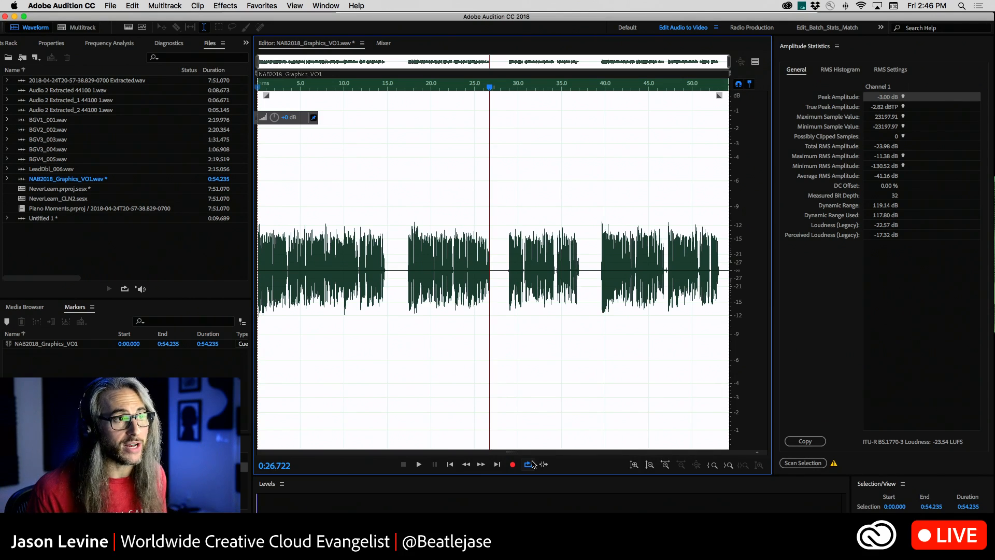
Rescan the amplitude statistics of the compressed voice-over and raise the gain of the whole file.
{"action": "left_click", "coordinate": [803, 463]}
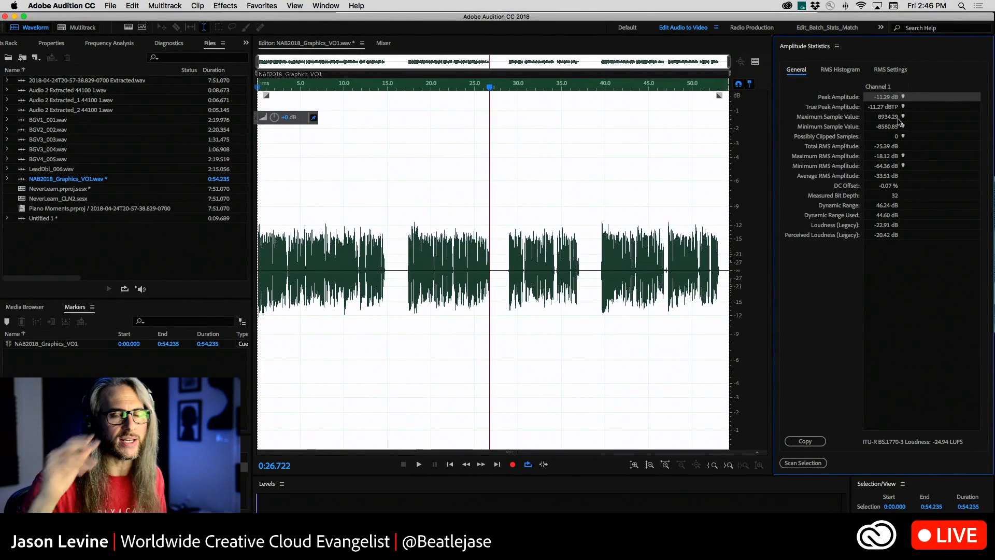
{"action": "left_click_drag", "start_coordinate": [270, 120], "coordinate": [280, 119]}
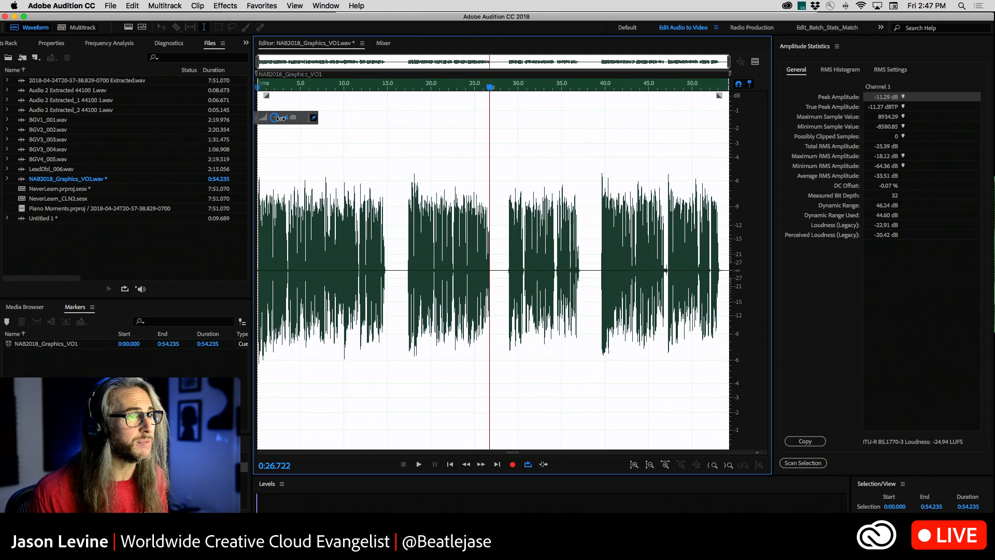
Play the louder, compressed voice-over from the beginning through about 0:11.7.
{"action": "left_click_drag", "start_coordinate": [490, 90], "coordinate": [173, 109]}
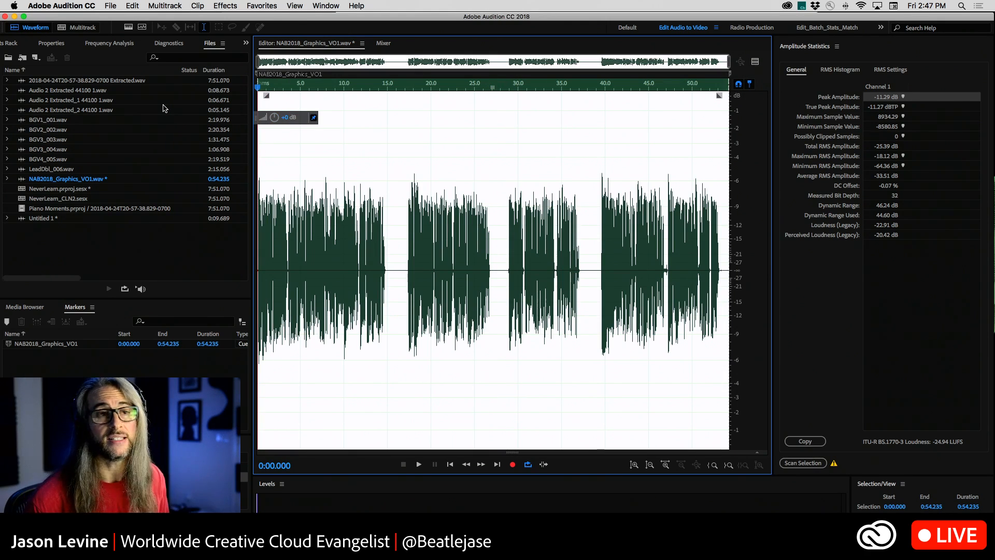
{"action": "key", "text": "space"}
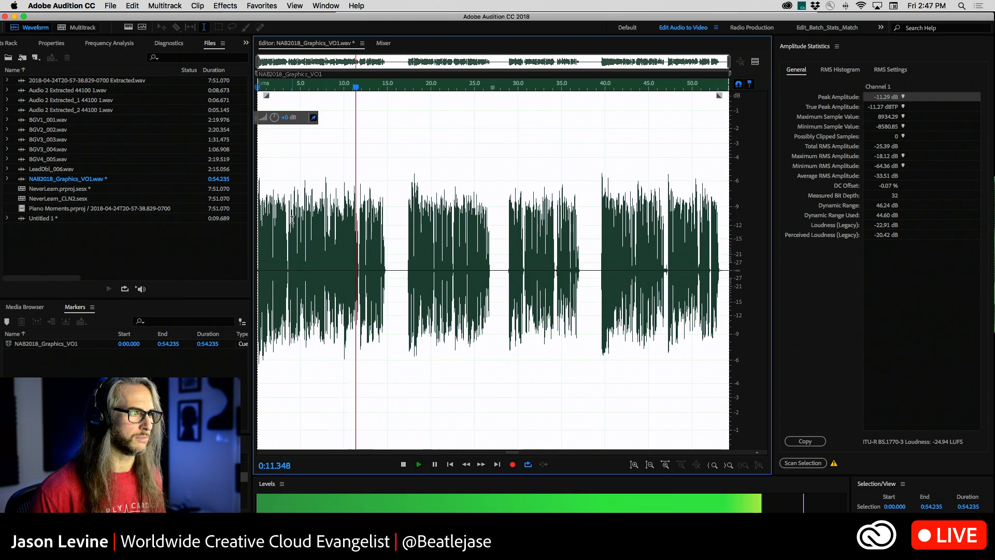
{"action": "key", "text": "space"}
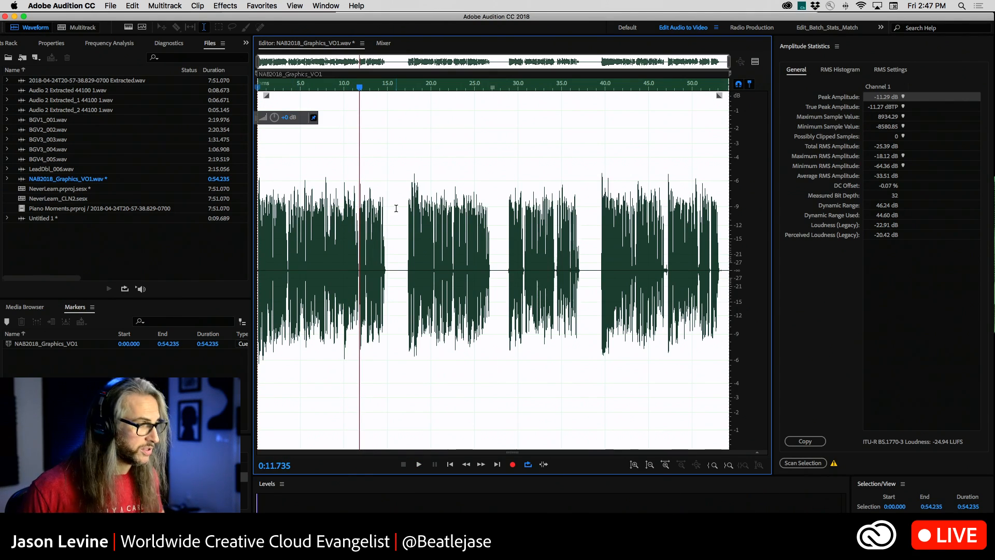
Undo the gain boost and the compression on the voice-over, and clear the selection.
{"action": "key", "text": "super+z"}
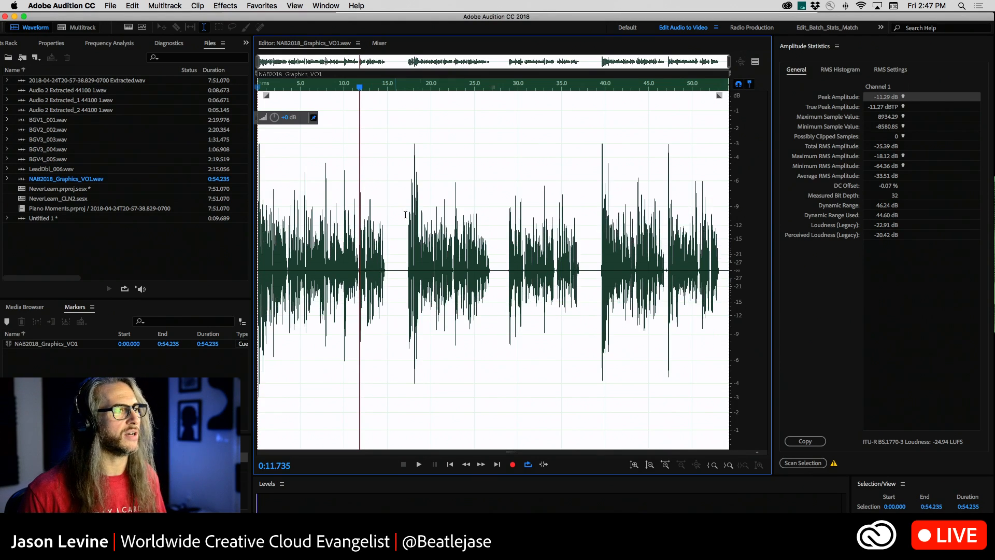
{"action": "left_click", "coordinate": [490, 276]}
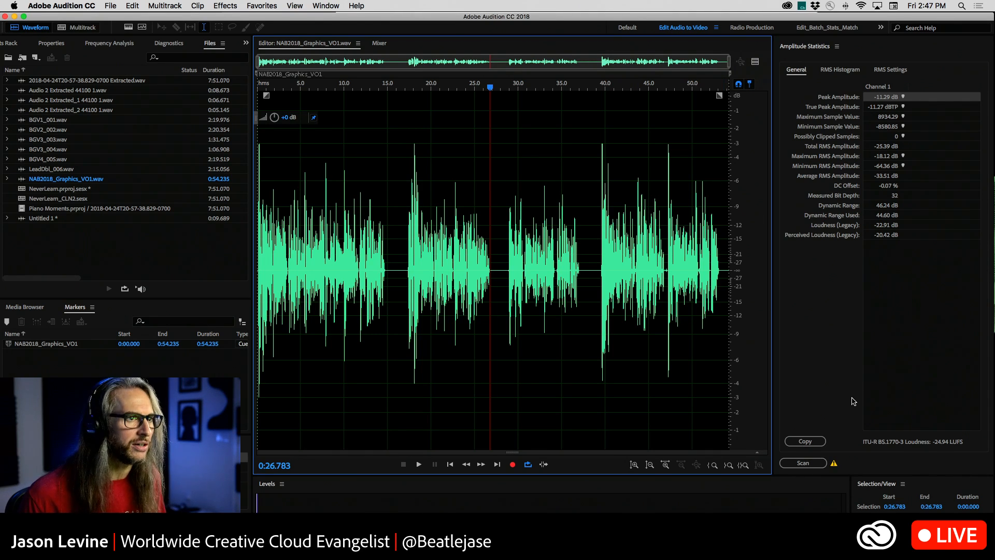
Show the Match Loudness panel, move it over the end of the waveform and enlarge it to reveal its settings.
{"action": "left_click", "coordinate": [325, 4]}
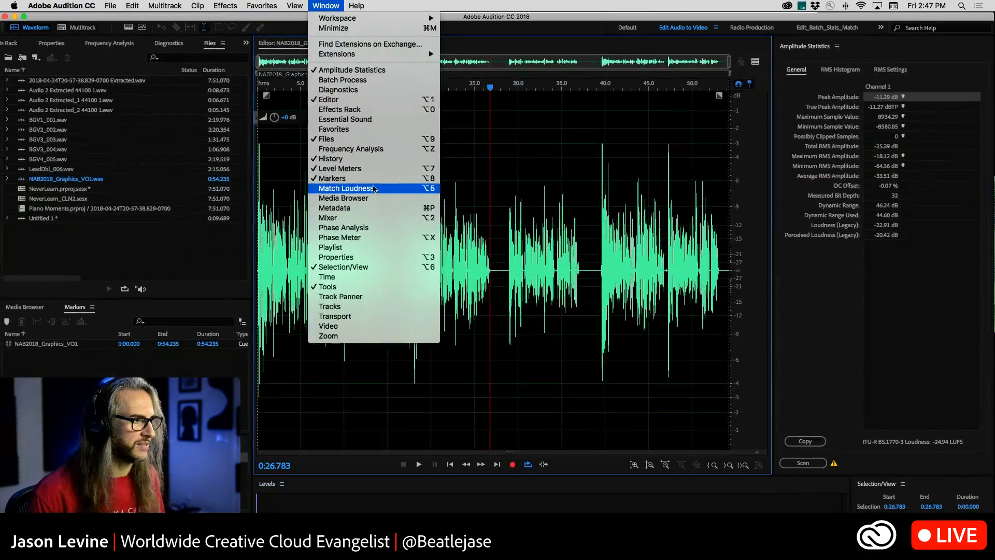
{"action": "left_click", "coordinate": [377, 192]}
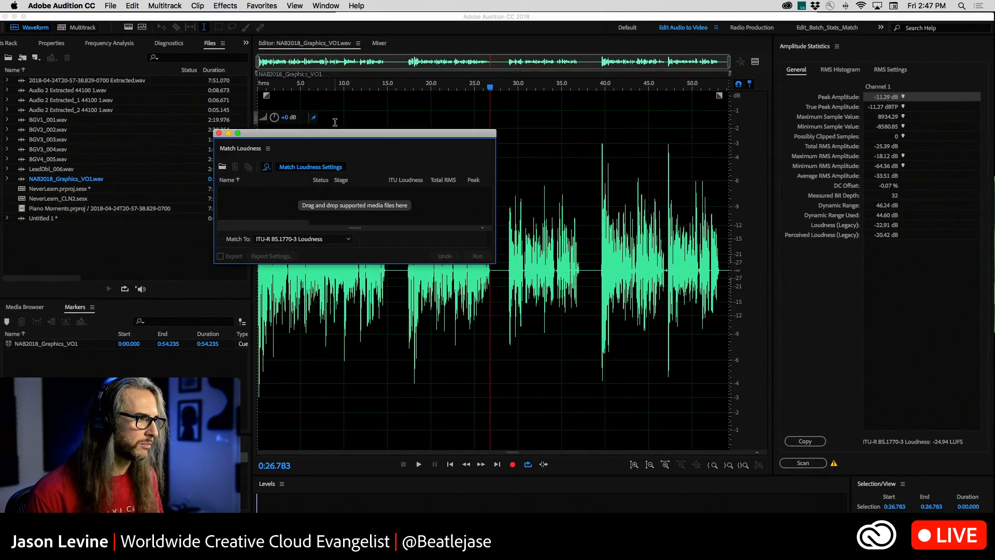
{"action": "left_click_drag", "start_coordinate": [338, 130], "coordinate": [673, 122]}
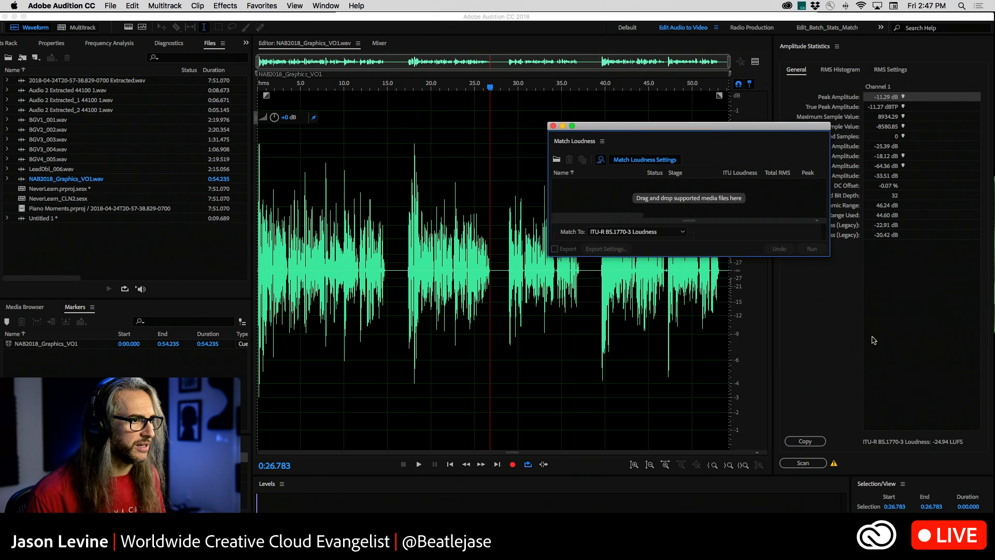
{"action": "left_click_drag", "start_coordinate": [827, 255], "coordinate": [881, 375]}
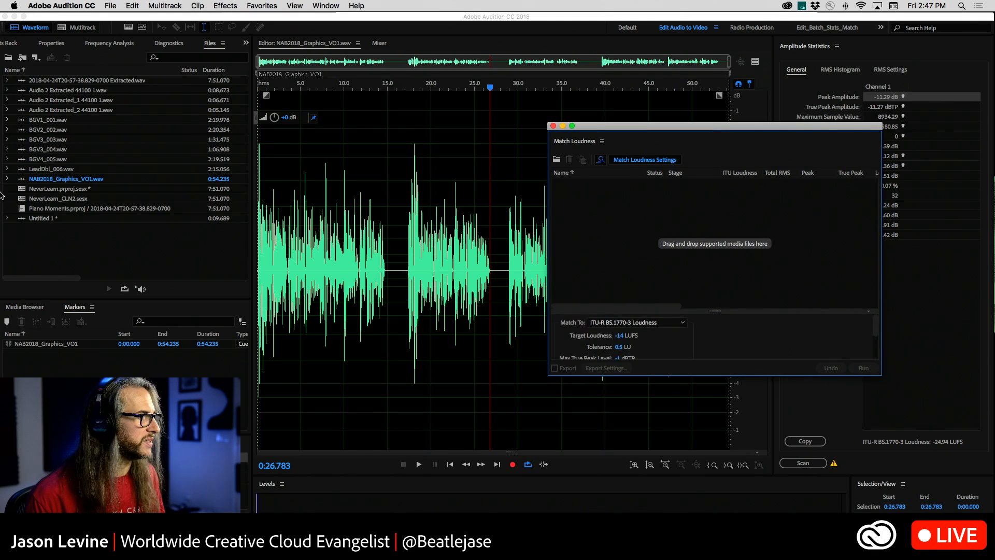
Add Untitled 1 and NAB2018_Graphics_VO1.wav to Match Loudness and enlarge the panel further.
{"action": "left_click_drag", "start_coordinate": [19, 221], "coordinate": [594, 229]}
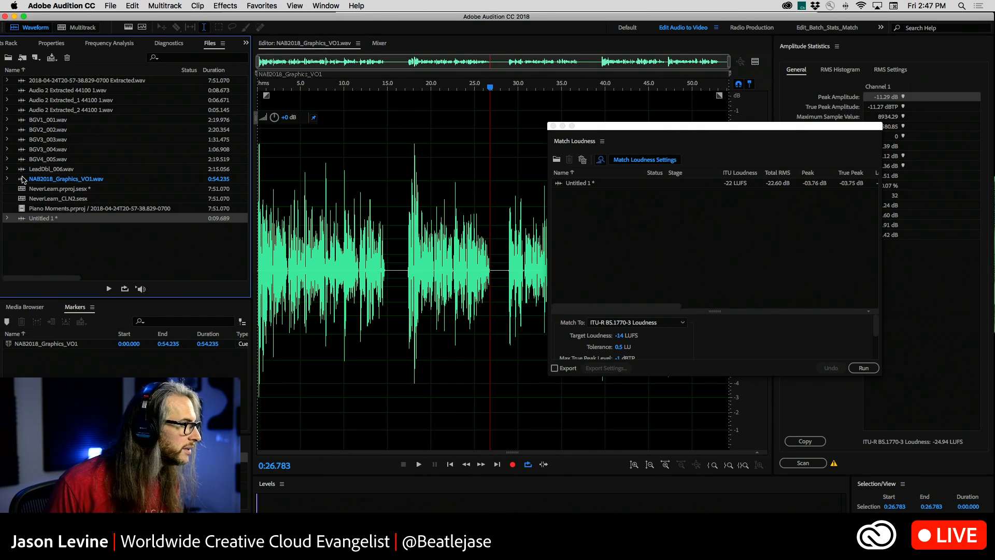
{"action": "left_click_drag", "start_coordinate": [22, 179], "coordinate": [600, 214]}
{"action": "key", "text": "super+o"}
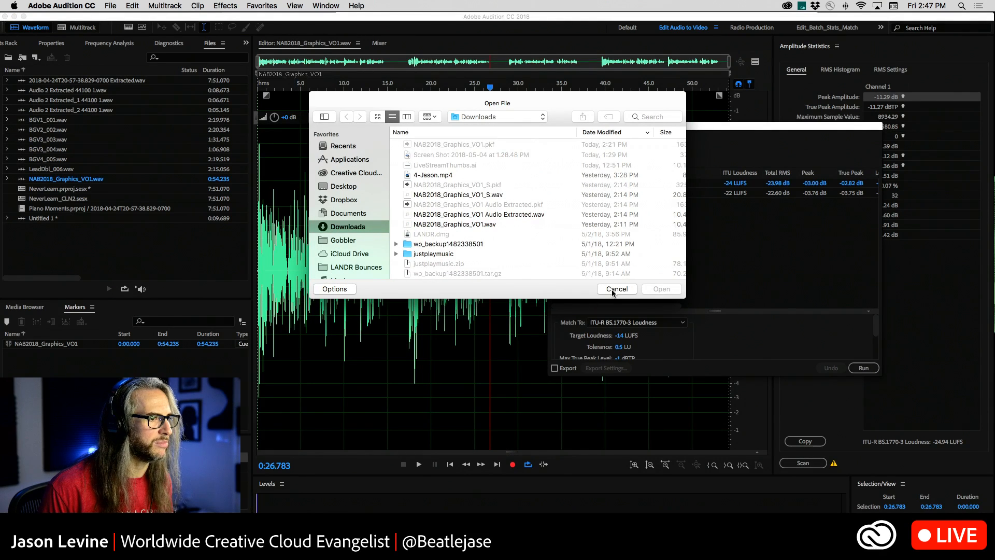
{"action": "left_click", "coordinate": [616, 290]}
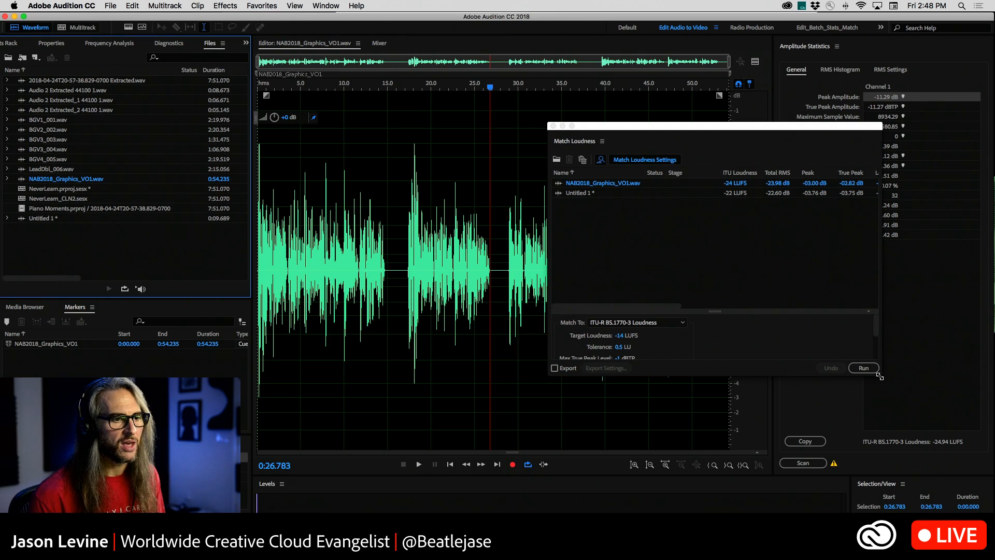
{"action": "left_click_drag", "start_coordinate": [880, 376], "coordinate": [912, 439]}
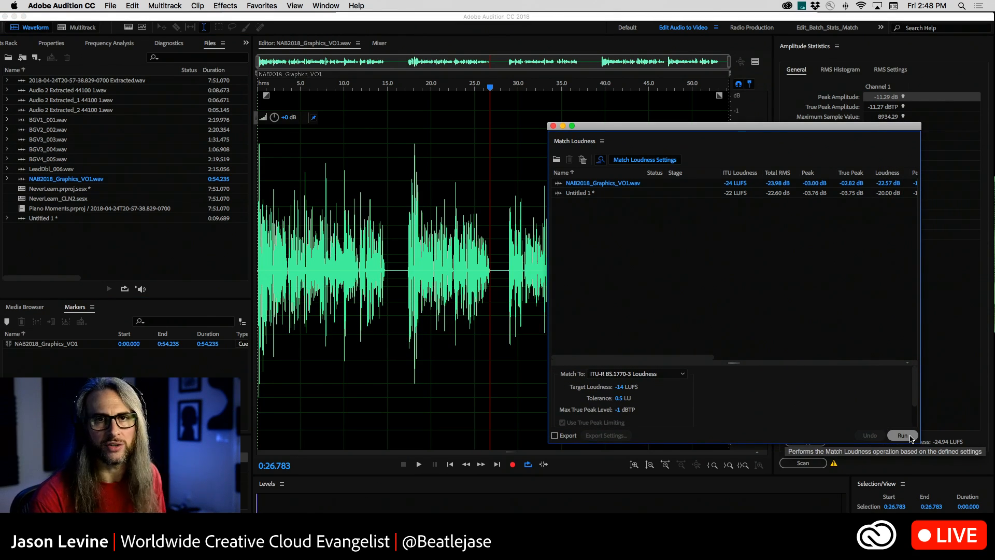
Match both files to ITU-R BS.1770-3 Loudness with a target loudness of -16 LUFS.
{"action": "left_click", "coordinate": [625, 374]}
{"action": "left_click", "coordinate": [622, 384]}
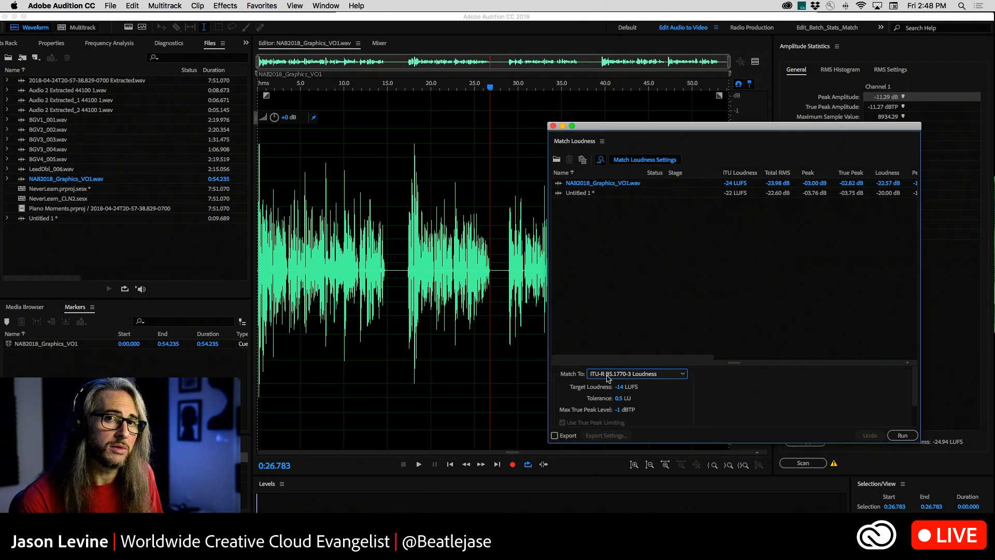
{"action": "left_click", "coordinate": [621, 387]}
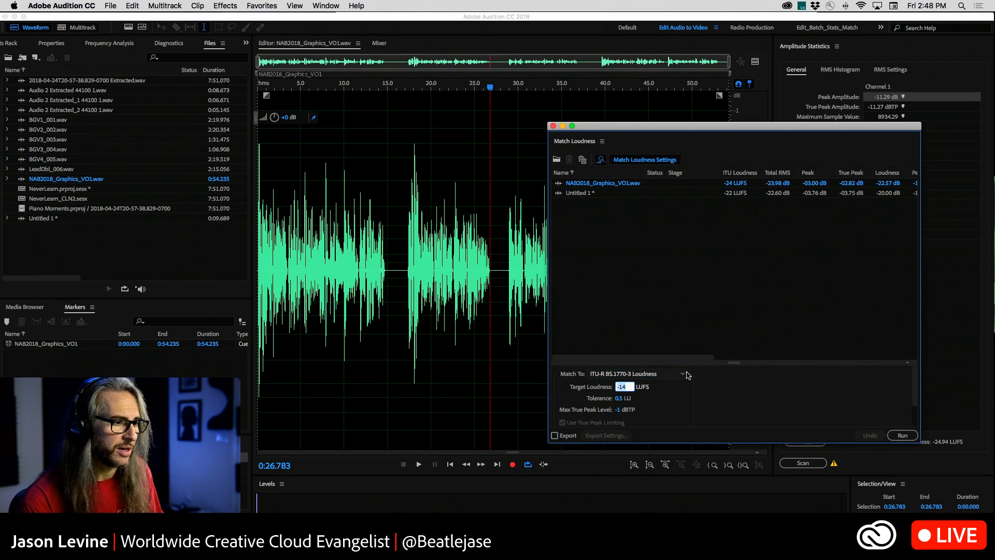
{"action": "type", "text": "-1"}
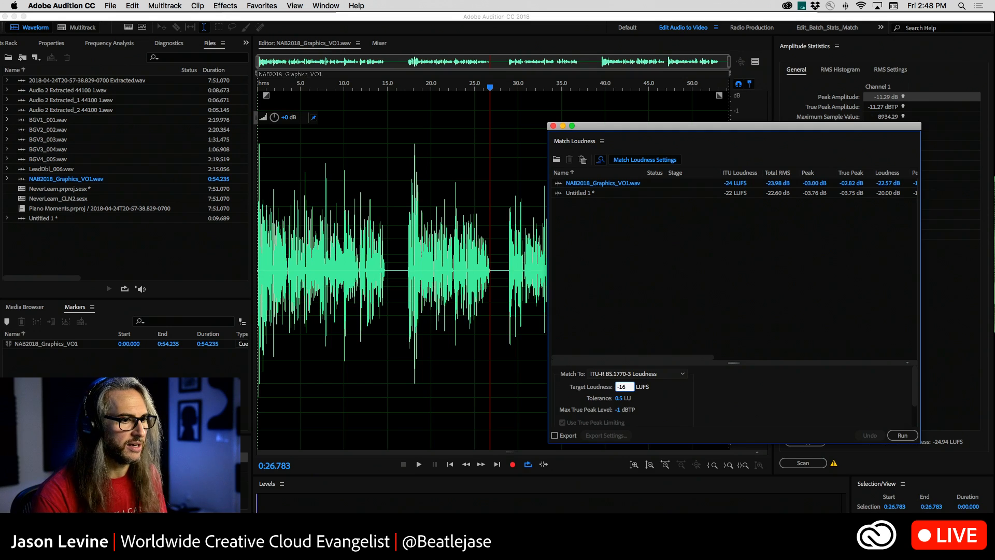
{"action": "type", "text": "6"}
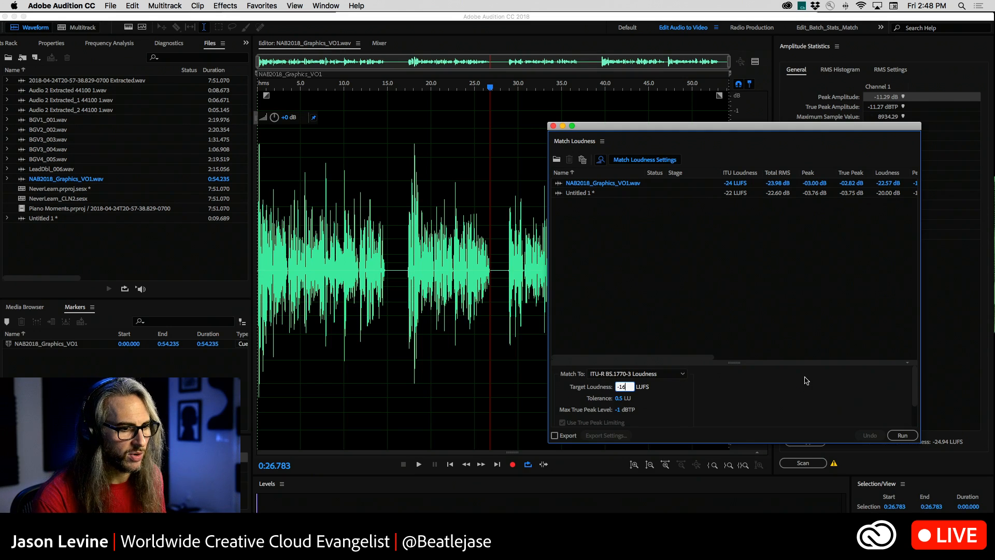
{"action": "left_click", "coordinate": [902, 436]}
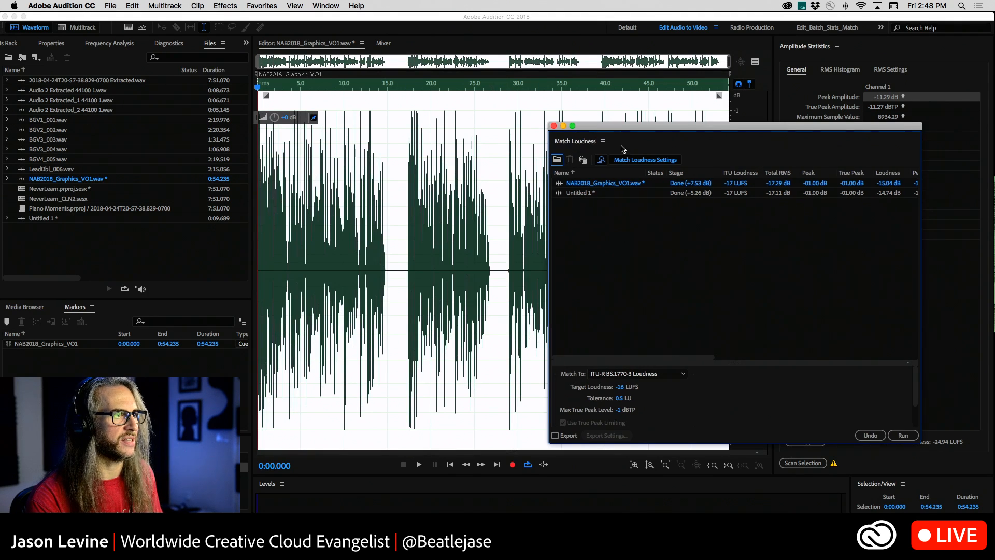
Examine the loudness-matched waveform and the true peak limiting settings, moving the Match Loudness panel as needed.
{"action": "left_click_drag", "start_coordinate": [597, 127], "coordinate": [754, 362]}
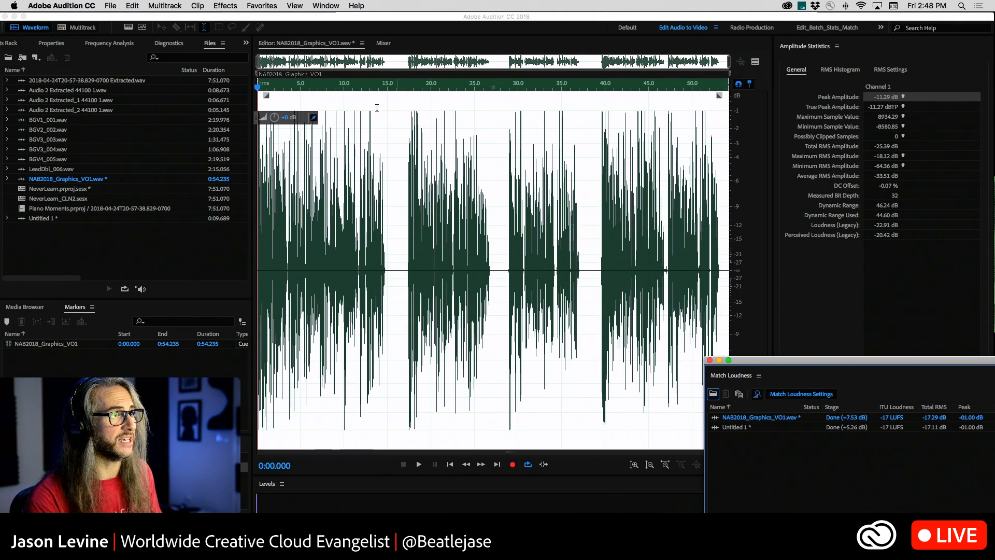
{"action": "left_click", "coordinate": [450, 180]}
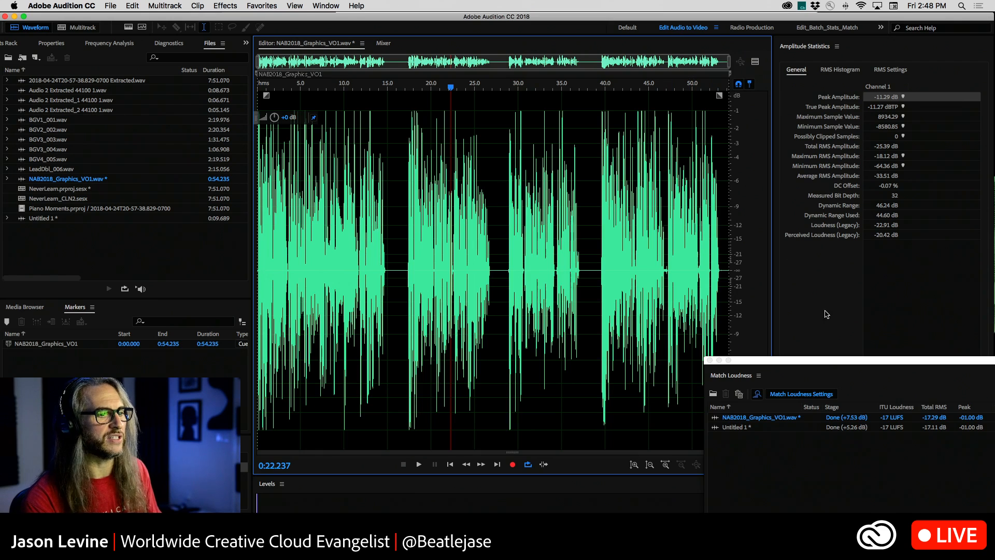
{"action": "double_click", "coordinate": [825, 364]}
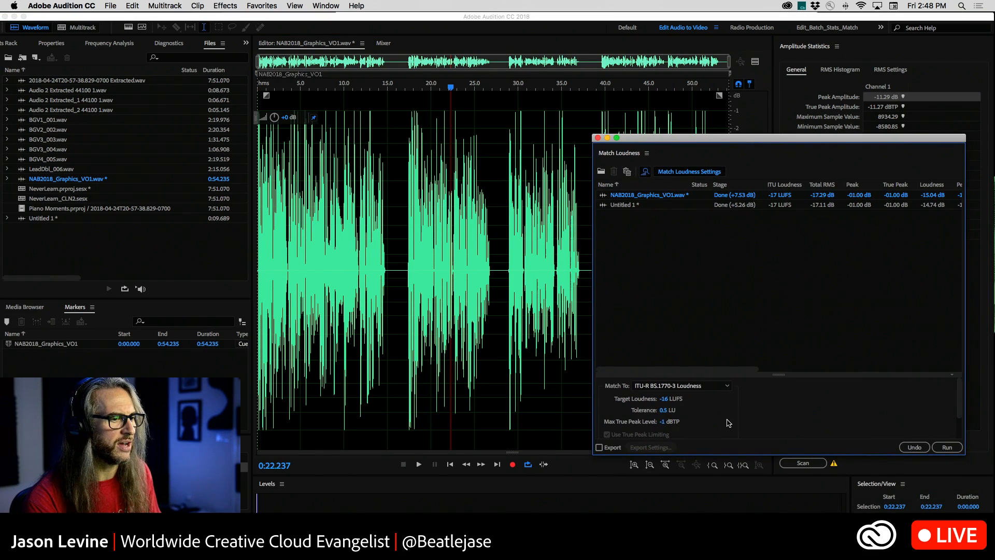
{"action": "scroll", "coordinate": [729, 423], "scroll_direction": "down", "scroll_amount": 2}
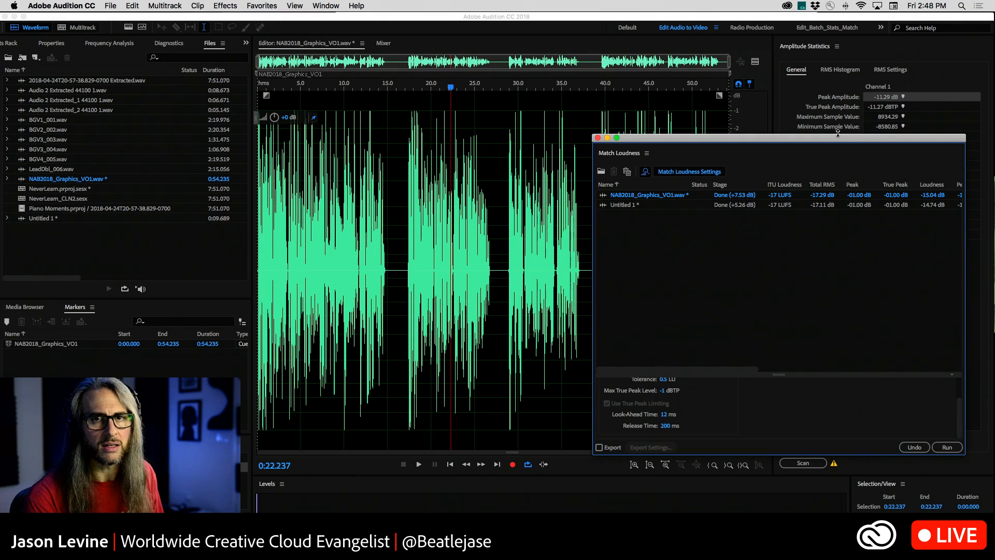
{"action": "scroll", "coordinate": [685, 421], "scroll_direction": "up", "scroll_amount": 3}
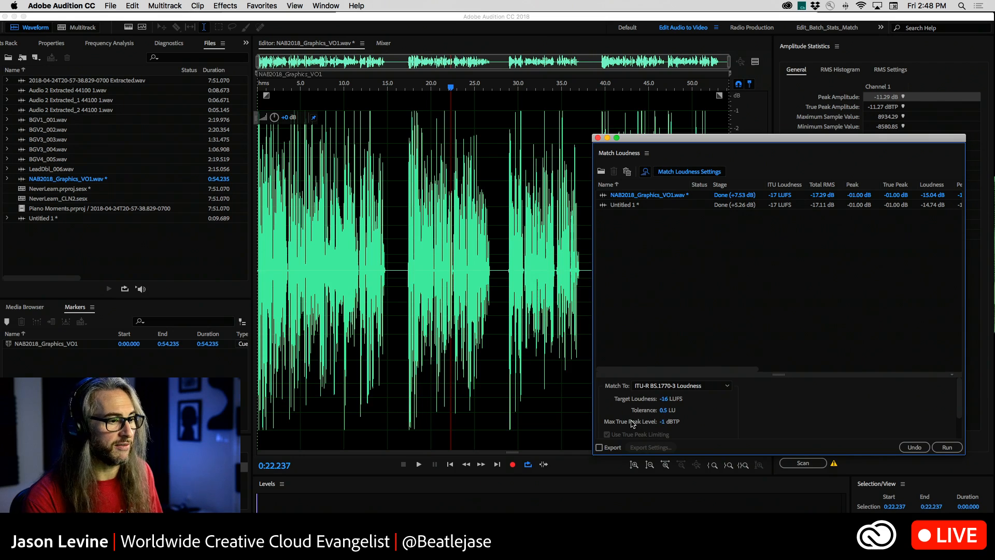
{"action": "left_click_drag", "start_coordinate": [678, 139], "coordinate": [747, 190]}
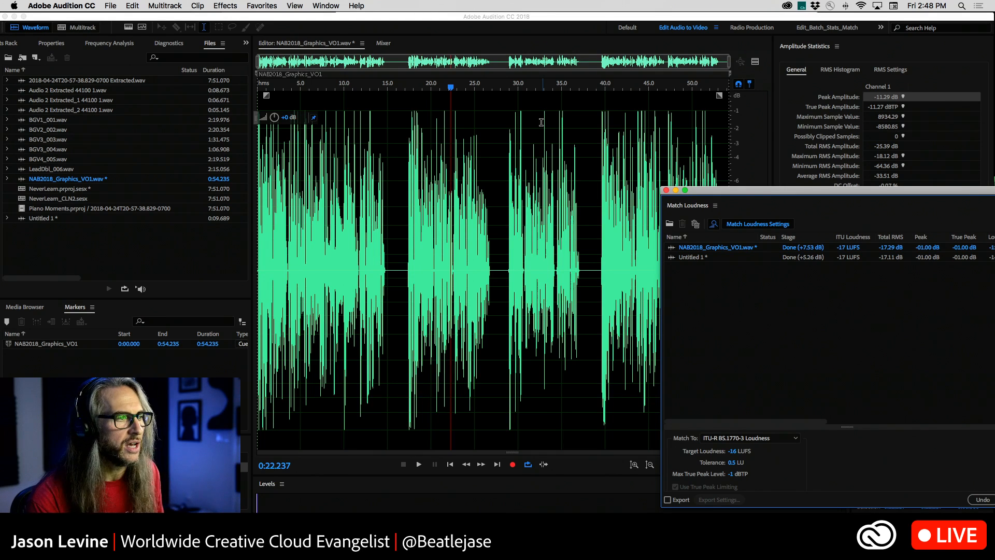
{"action": "left_click_drag", "start_coordinate": [709, 192], "coordinate": [639, 86]}
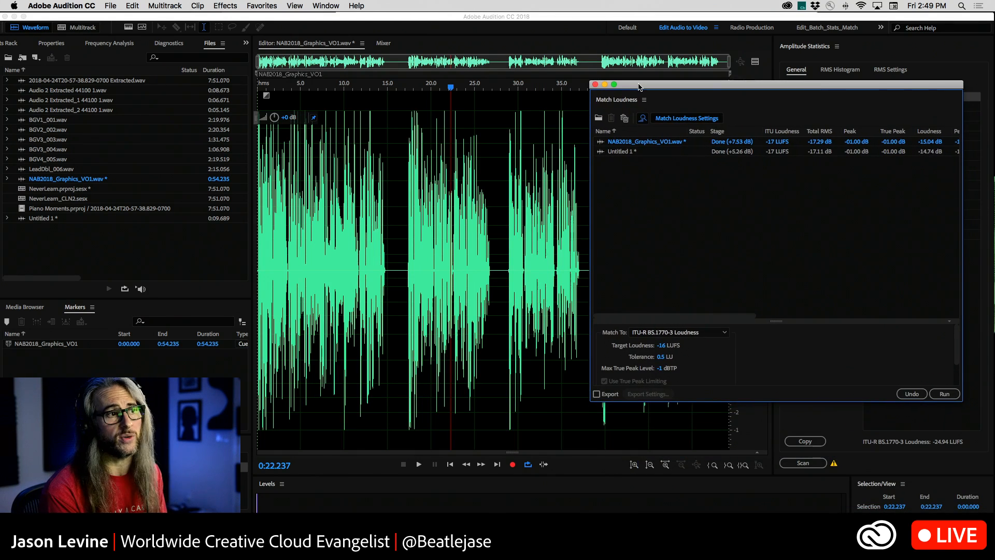
Play the second passage of the loudness-matched voice-over from about 0:16.6 to 0:26.9.
{"action": "left_click", "coordinate": [403, 87]}
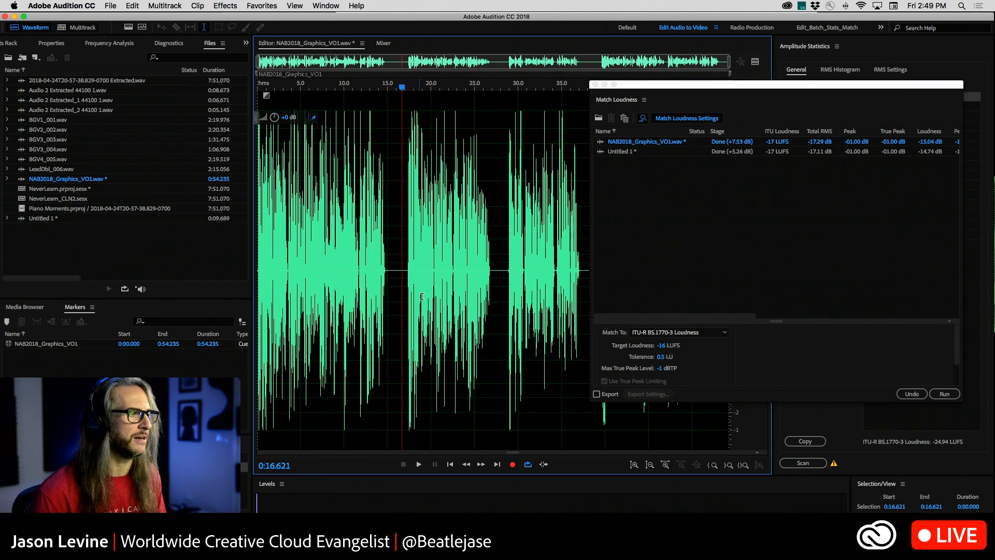
{"action": "key", "text": "space"}
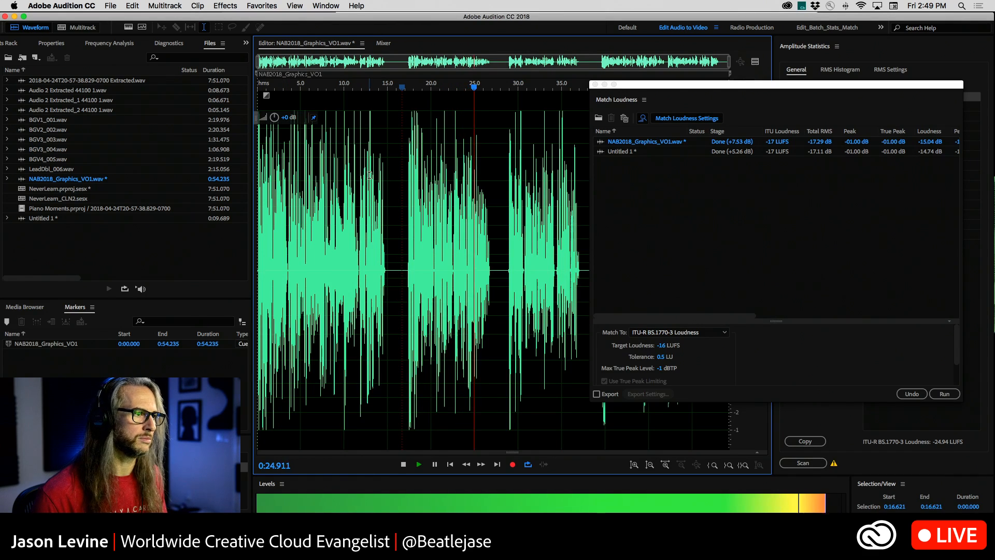
{"action": "key", "text": "space"}
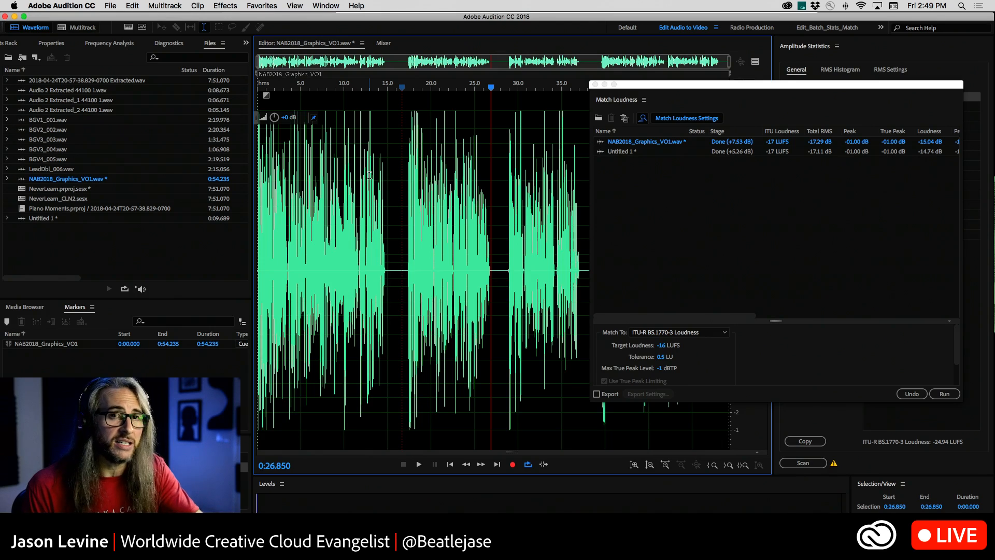
Set loudness matching to Total RMS (Match to File) with Audio 2 Extracted_1 44100 1.wav as the reference file.
{"action": "left_click", "coordinate": [680, 335]}
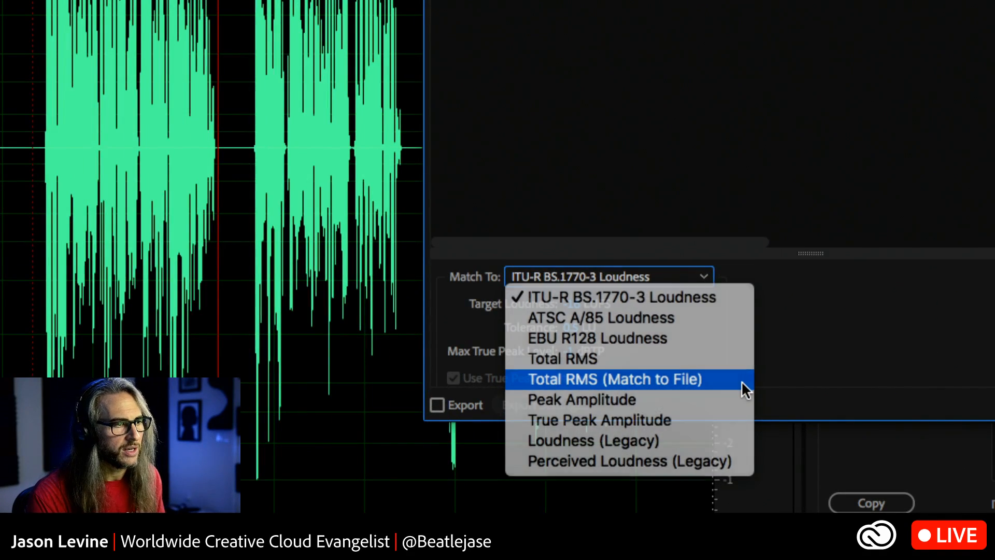
{"action": "left_click", "coordinate": [745, 390]}
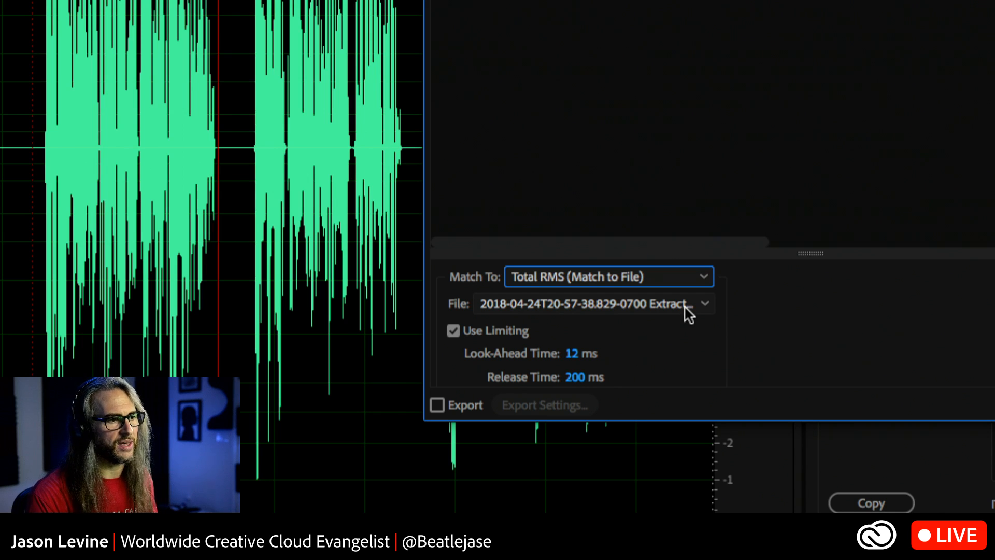
{"action": "scroll", "coordinate": [686, 309], "scroll_direction": "down", "scroll_amount": 1}
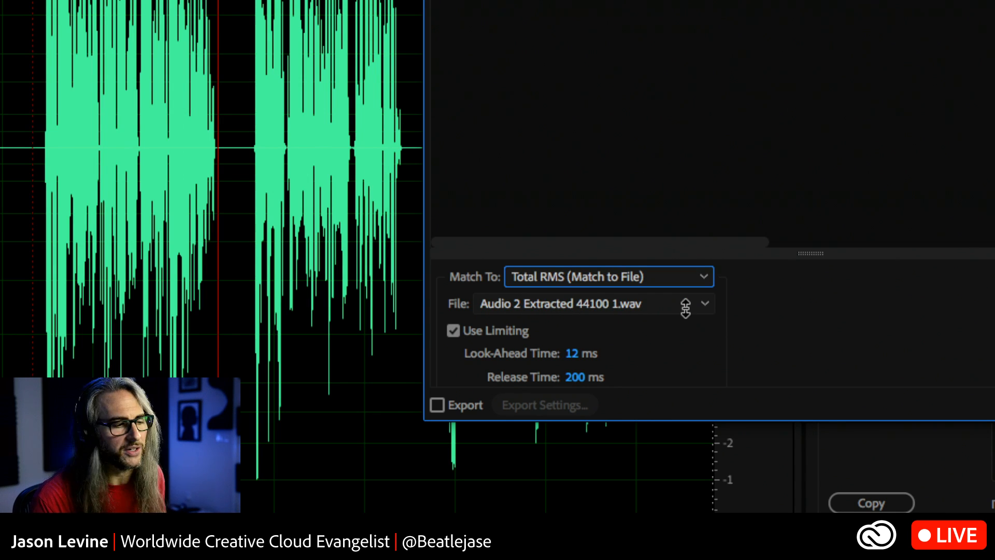
{"action": "left_click", "coordinate": [688, 305]}
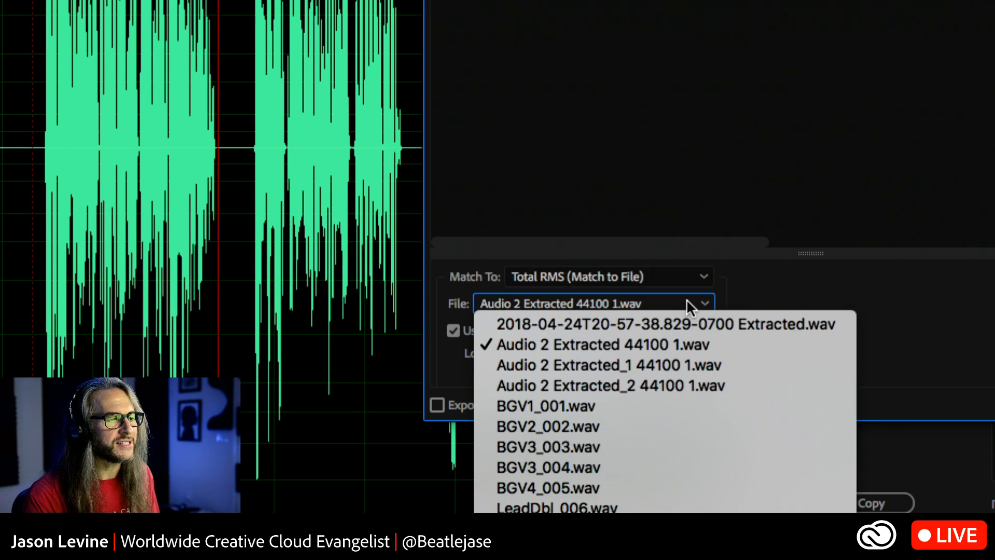
{"action": "left_click", "coordinate": [671, 365]}
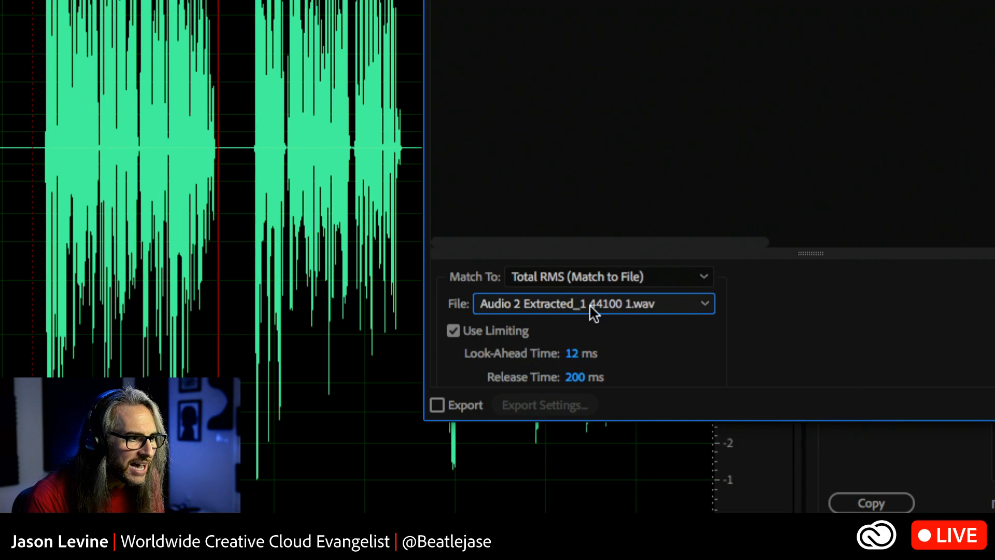
Examine the limiting options for Total RMS (Match to File), including look-ahead time and release time.
{"action": "scroll", "coordinate": [767, 345], "scroll_direction": "down", "scroll_amount": 1}
{"action": "scroll", "coordinate": [767, 344], "scroll_direction": "up", "scroll_amount": 1}
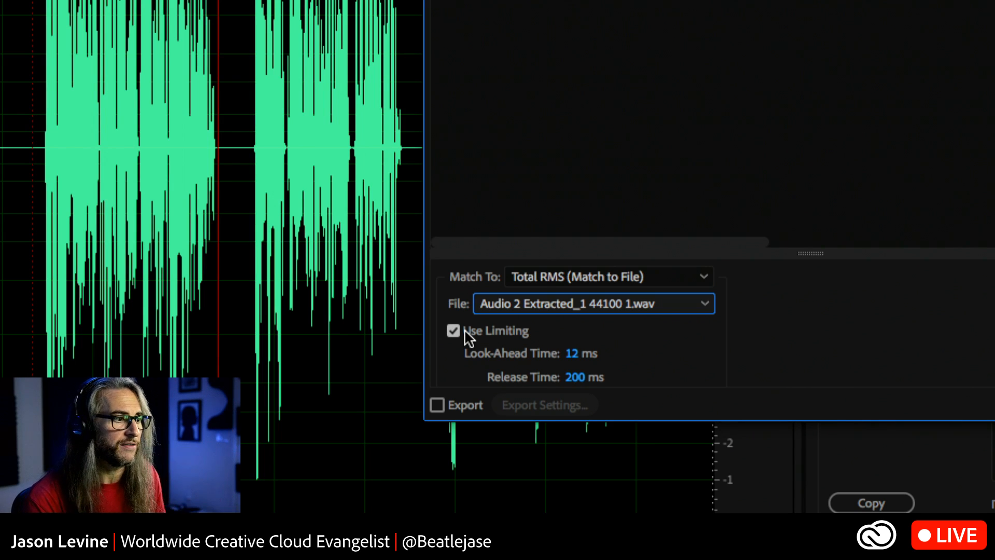
{"action": "scroll", "coordinate": [783, 335], "scroll_direction": "down", "scroll_amount": 1}
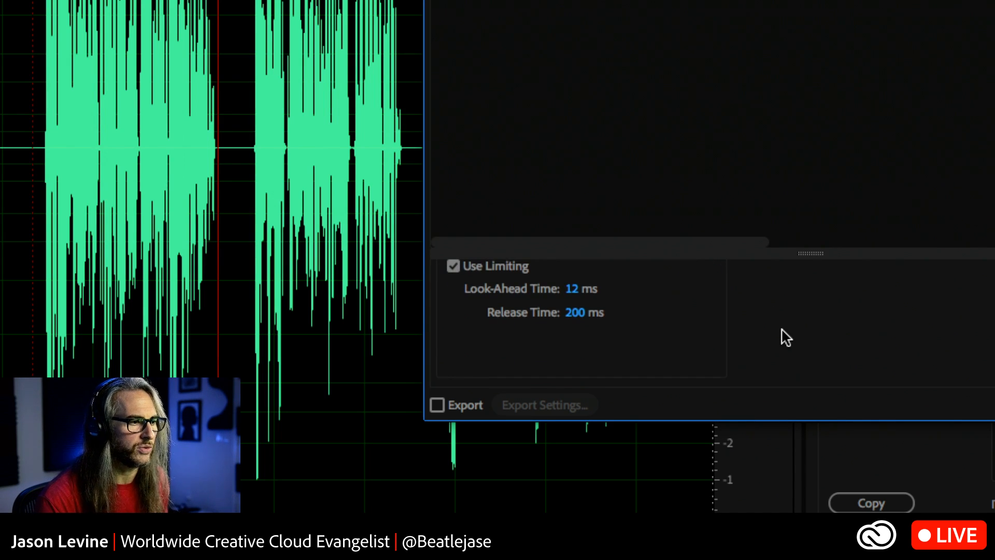
{"action": "scroll", "coordinate": [785, 337], "scroll_direction": "up", "scroll_amount": 1}
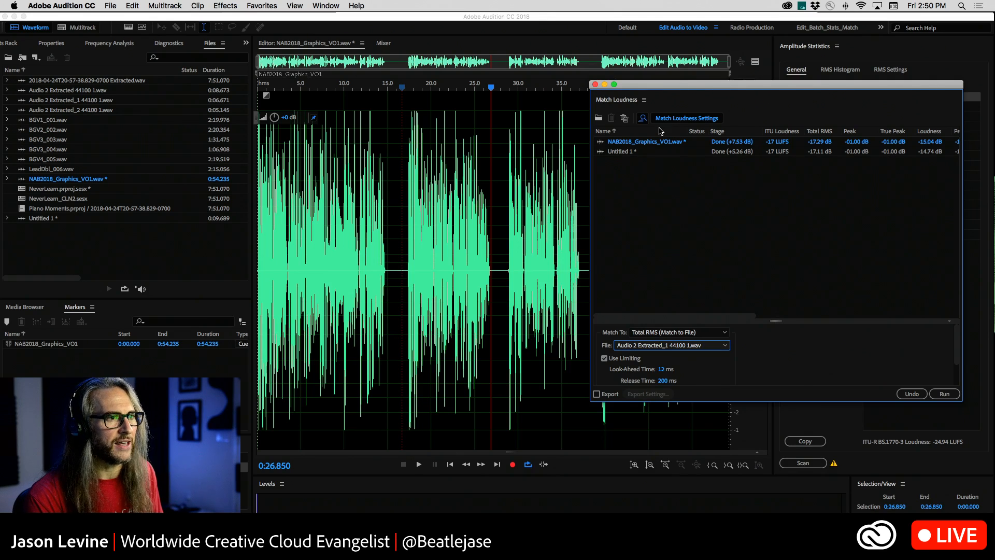
Widen the floating Match Loudness panel to show its export columns and reposition it over the upper half of the waveform.
{"action": "scroll", "coordinate": [801, 174], "scroll_direction": "right", "scroll_amount": 5}
{"action": "scroll", "coordinate": [799, 174], "scroll_direction": "left", "scroll_amount": 3}
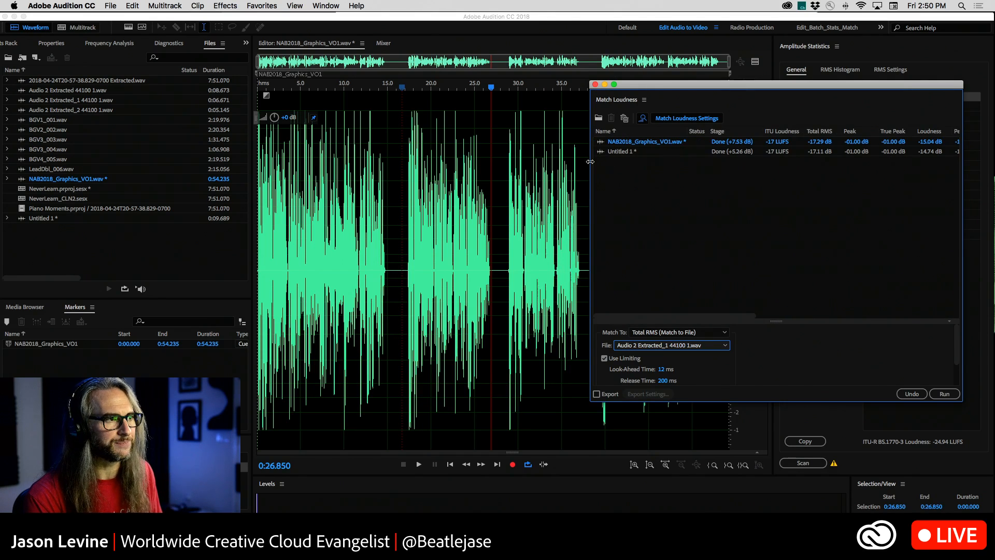
{"action": "left_click_drag", "start_coordinate": [591, 176], "coordinate": [314, 177]}
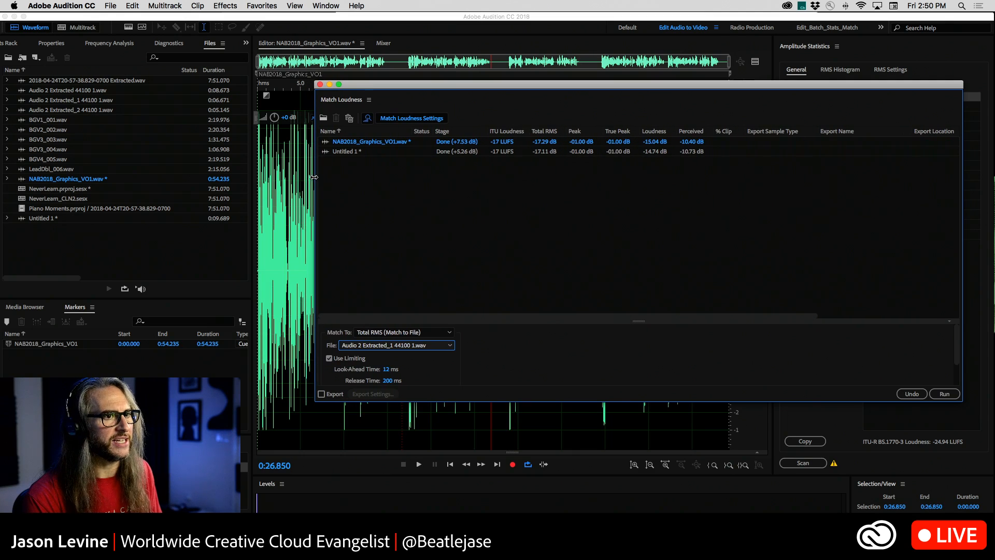
{"action": "left_click_drag", "start_coordinate": [690, 87], "coordinate": [687, 179]}
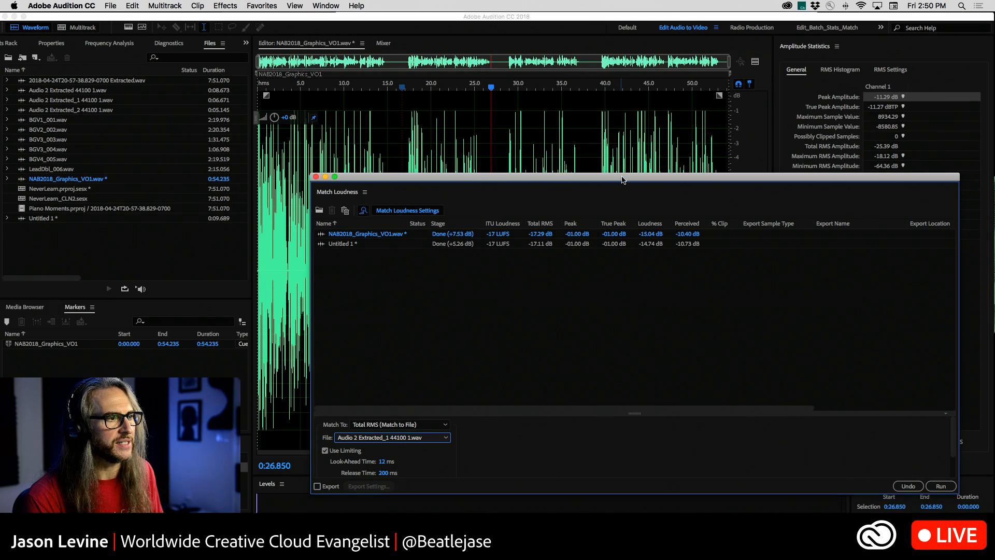
{"action": "left_click_drag", "start_coordinate": [623, 179], "coordinate": [508, 43]}
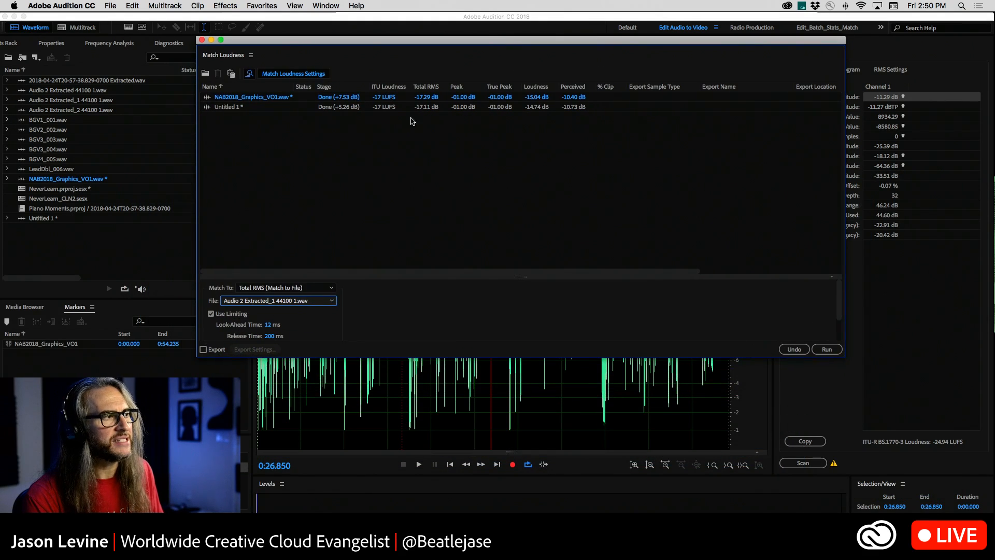